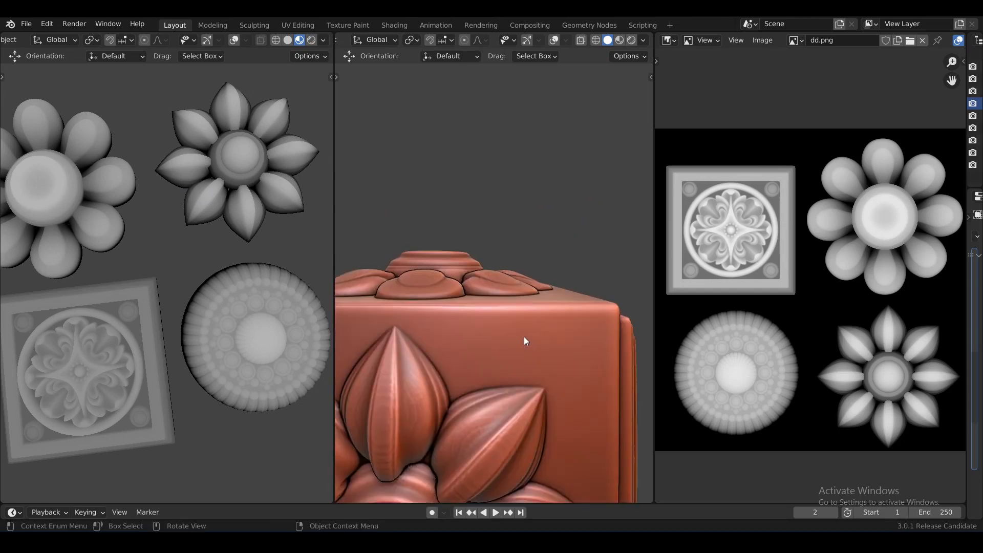
# - Examine the grey ornament models and the sculpted cube from several angles in enlarged viewports
pyautogui.scroll(-4, 521, 266)
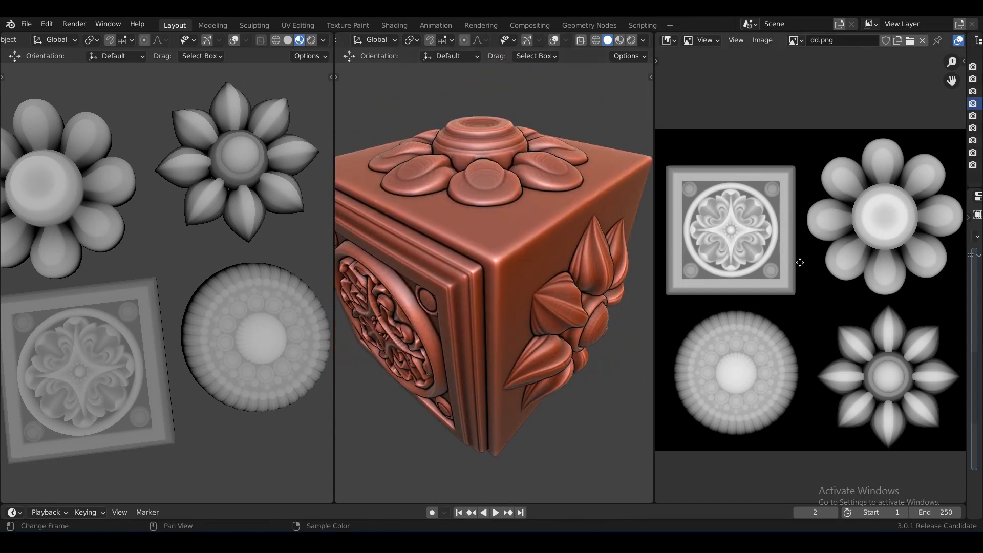
pyautogui.keyDown('ctrl'); pyautogui.moveTo(799, 262); pyautogui.dragTo(795, 266, button='middle'); pyautogui.keyUp('ctrl')
pyautogui.hotkey('ctrl', 'space')
pyautogui.keyDown('ctrl'); pyautogui.moveTo(535, 268); pyautogui.dragTo(592, 226, button='middle'); pyautogui.keyUp('ctrl')
pyautogui.hotkey('ctrl', 'space')
pyautogui.hotkey('ctrl', 'space')
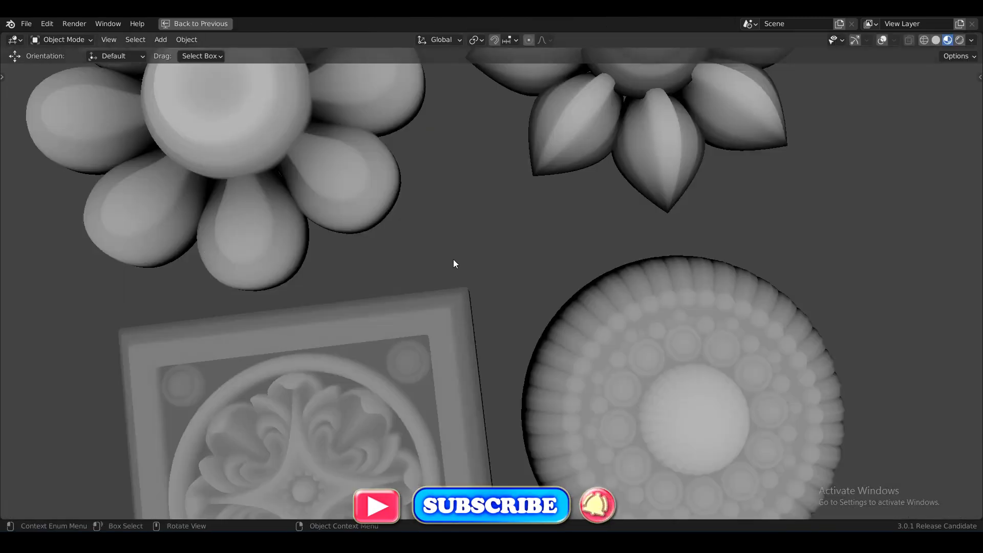
pyautogui.scroll(-3, 453, 259)
pyautogui.moveTo(450, 256); pyautogui.dragTo(417, 235, button='middle')
pyautogui.scroll(-2, 499, 395)
pyautogui.moveTo(499, 370); pyautogui.dragTo(584, 262, button='middle')
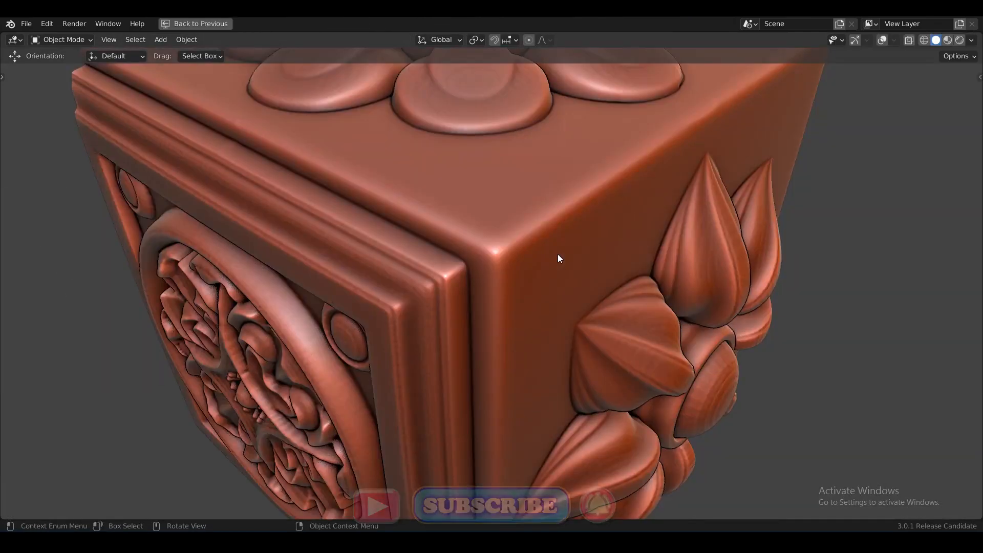
pyautogui.scroll(-10, 538, 266)
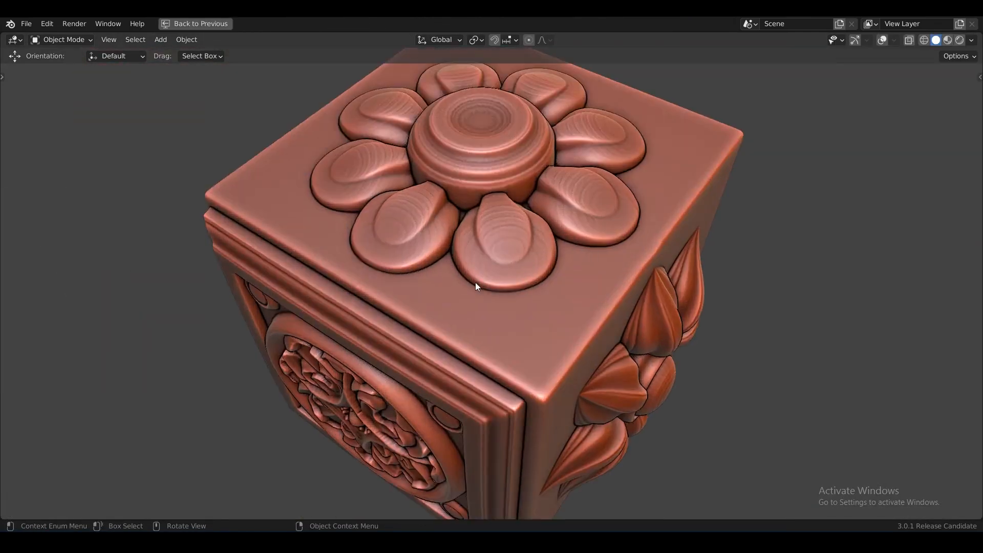
# - Inspect the sculpted cube's mesh in wireframe, return to solid shading and look over its carved faces
pyautogui.click(923, 41)
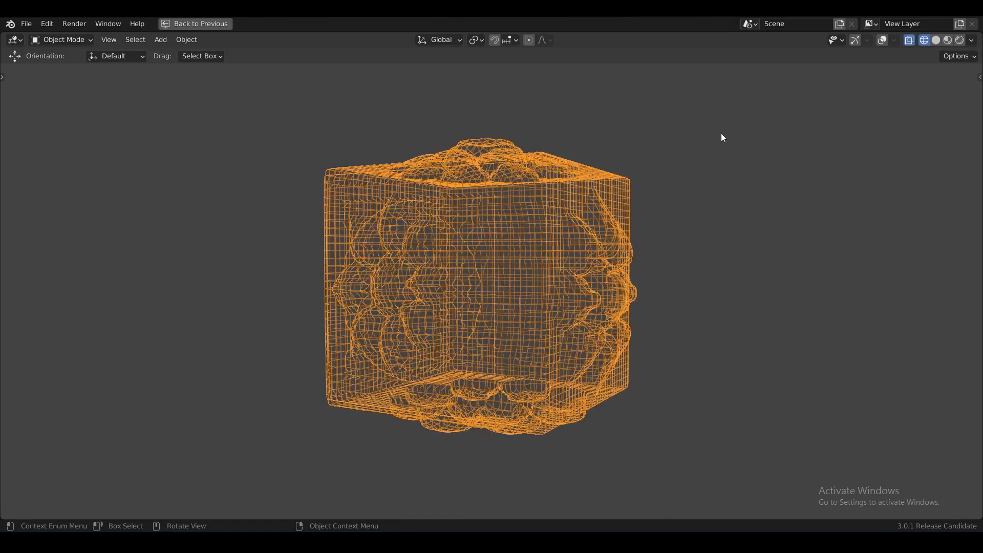
pyautogui.scroll(1, 653, 198)
pyautogui.press('z')
pyautogui.moveTo(721, 133)
pyautogui.mouseDown(button='middle')
pyautogui.moveTo(654, 197)
pyautogui.moveTo(585, 145)
pyautogui.moveTo(578, 123)
pyautogui.mouseUp(button='middle')
pyautogui.hotkey('alt', 'z')
pyautogui.click(937, 41)
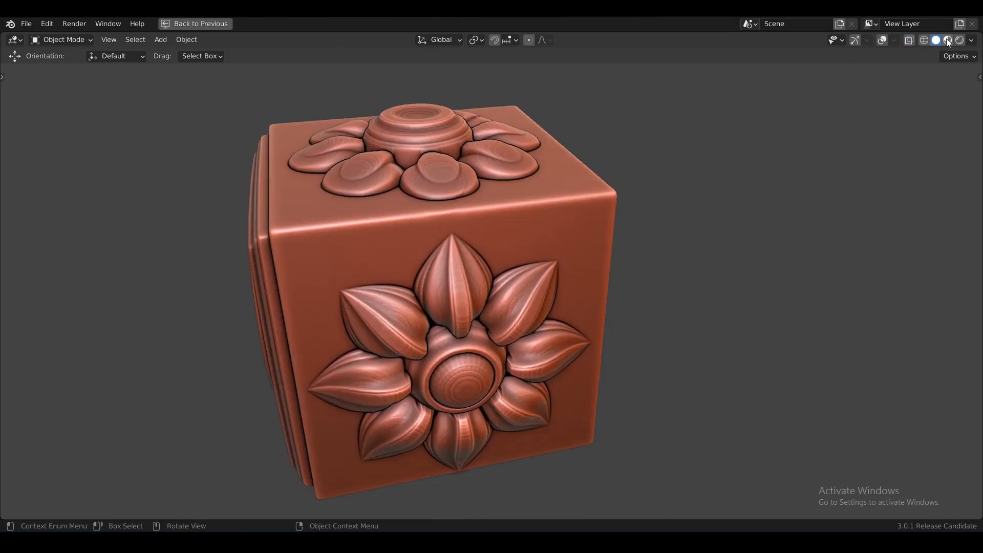
pyautogui.moveTo(743, 128)
pyautogui.mouseDown(button='middle')
pyautogui.moveTo(688, 164)
pyautogui.moveTo(521, 197)
pyautogui.moveTo(570, 174)
pyautogui.moveTo(579, 201)
pyautogui.moveTo(560, 289)
pyautogui.moveTo(463, 208)
pyautogui.moveTo(378, 206)
pyautogui.moveTo(465, 204)
pyautogui.mouseUp(button='middle')
pyautogui.scroll(3, 521, 197)
pyautogui.hotkey('ctrl', 'space')
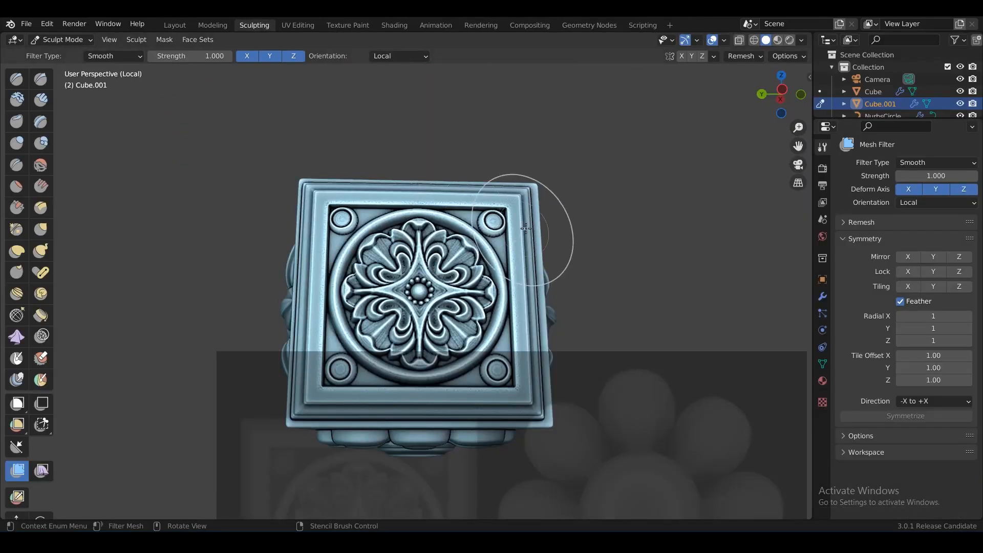
# - Stamp the stencil's ornament onto the cube's face with the Draw brush and reposition the stencil
pyautogui.moveTo(527, 220)
pyautogui.mouseDown(button='middle')
pyautogui.moveTo(362, 285)
pyautogui.moveTo(505, 219)
pyautogui.mouseUp(button='middle')
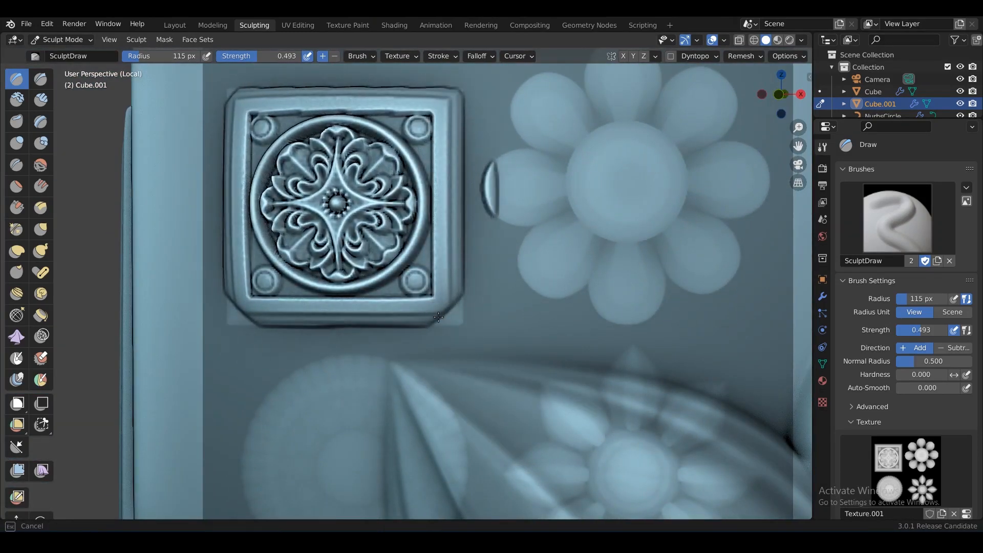
pyautogui.moveTo(479, 241); pyautogui.dragTo(501, 244)
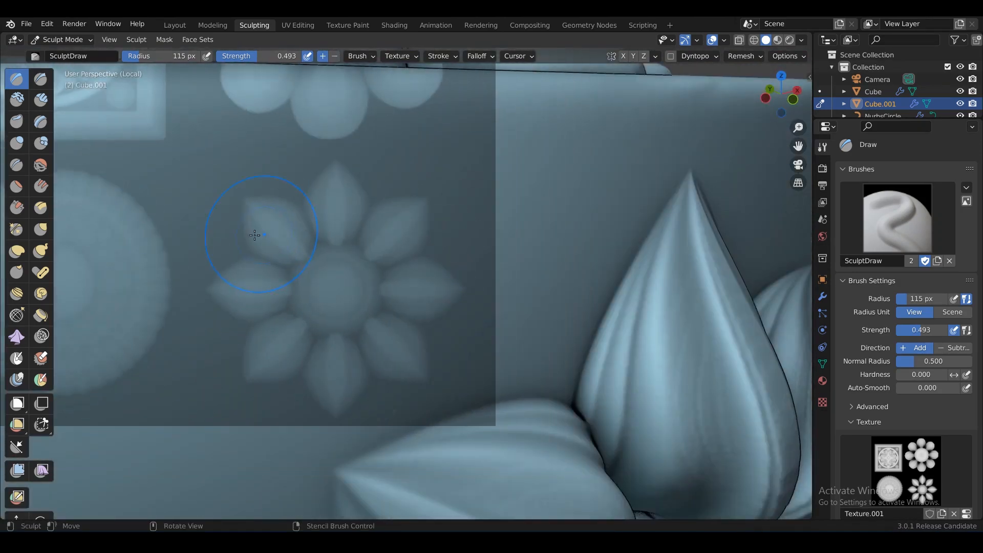
pyautogui.moveTo(255, 235); pyautogui.dragTo(344, 307, button='right')
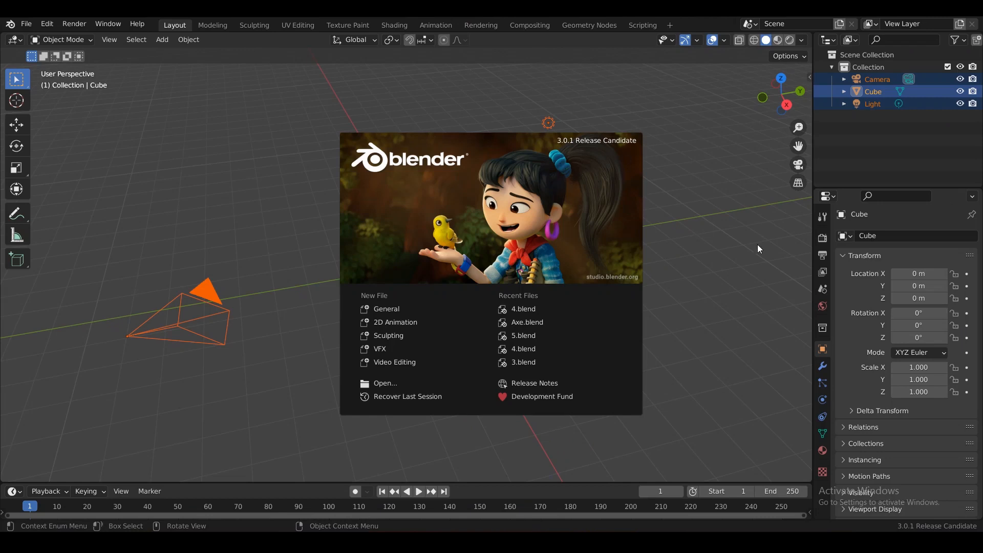
# - Dismiss the splash screen and delete the default camera, cube and light from the scene
pyautogui.click(758, 249)
pyautogui.press('n')
pyautogui.click(594, 354)
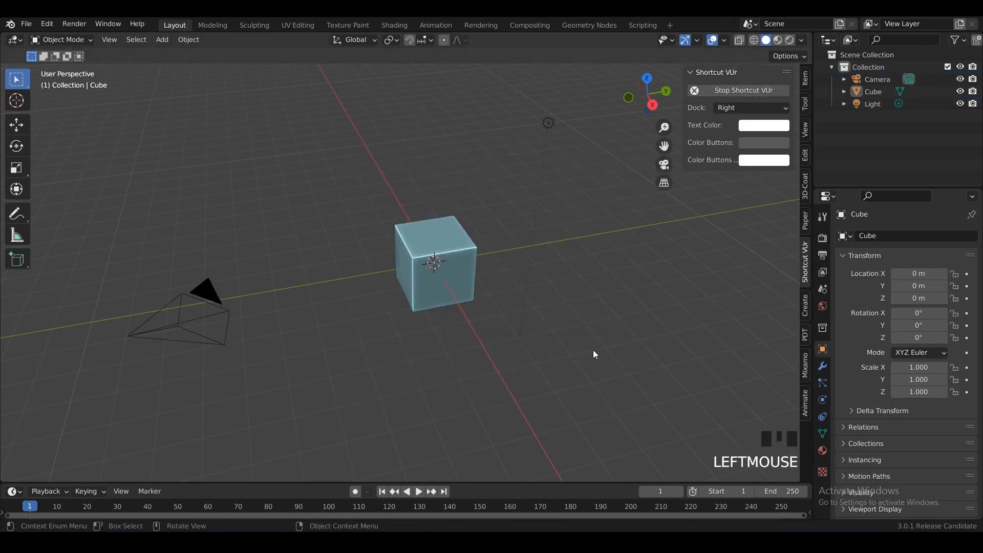
pyautogui.press('a')
pyautogui.press('x')
pyautogui.press('n')
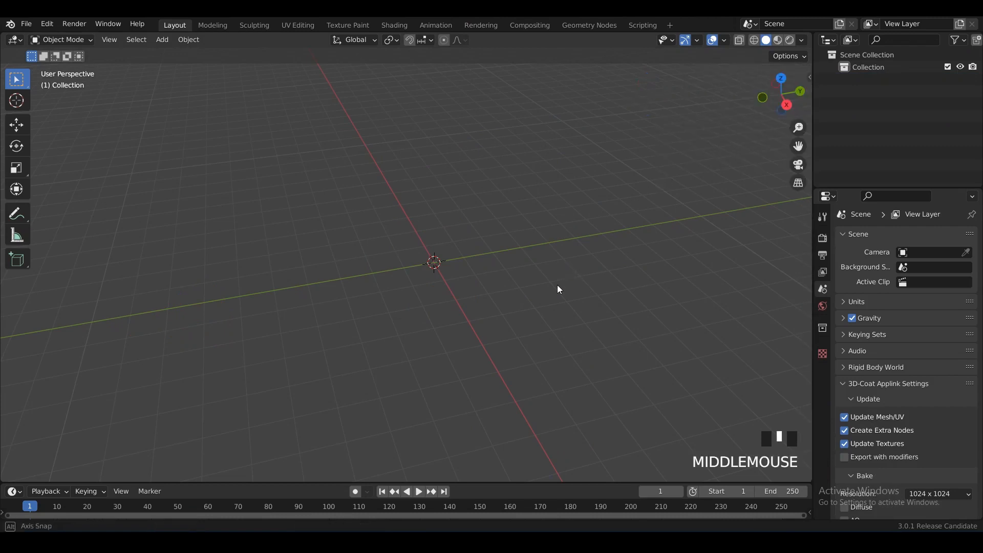
# - Add a UV sphere at the origin and shade it smooth
pyautogui.moveTo(557, 287); pyautogui.dragTo(458, 274, button='middle')
pyautogui.moveTo(420, 229); pyautogui.dragTo(414, 219, button='middle')
pyautogui.hotkey('shift', 'a')
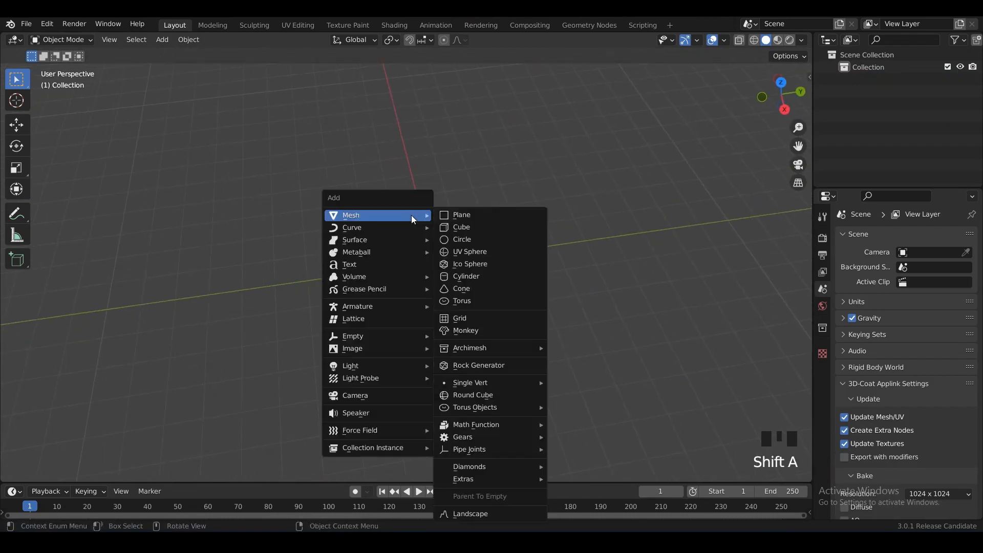
pyautogui.click(490, 256)
pyautogui.rightClick(450, 267)
pyautogui.click(450, 267)
pyautogui.scroll(1, 573, 271)
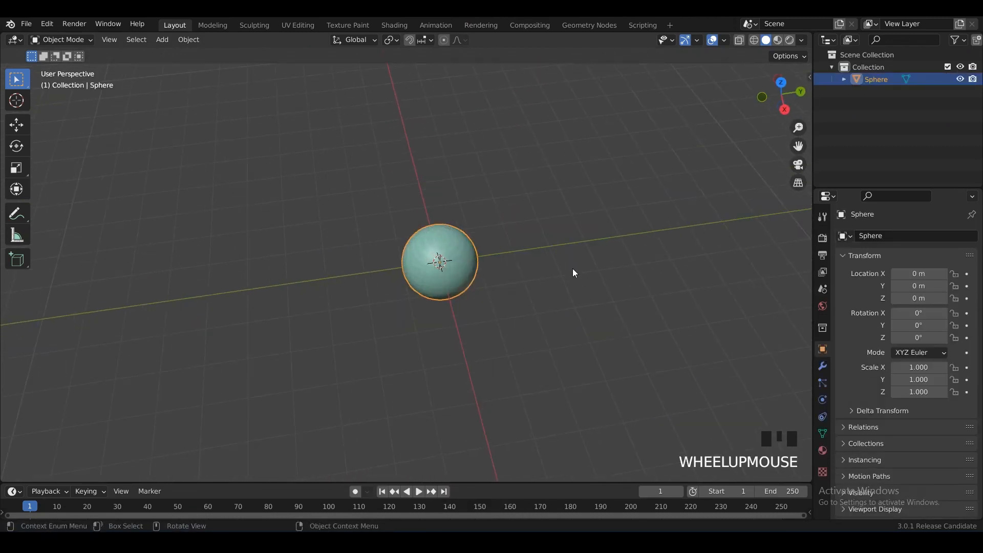
pyautogui.keyDown('alt'); pyautogui.moveTo(573, 272); pyautogui.dragTo(527, 274, button='middle'); pyautogui.keyUp('alt')
pyautogui.keyDown('alt'); pyautogui.moveTo(527, 274); pyautogui.dragTo(480, 277, button='middle'); pyautogui.keyUp('alt')
pyautogui.hotkey('shift', 'a')
pyautogui.moveTo(428, 232)
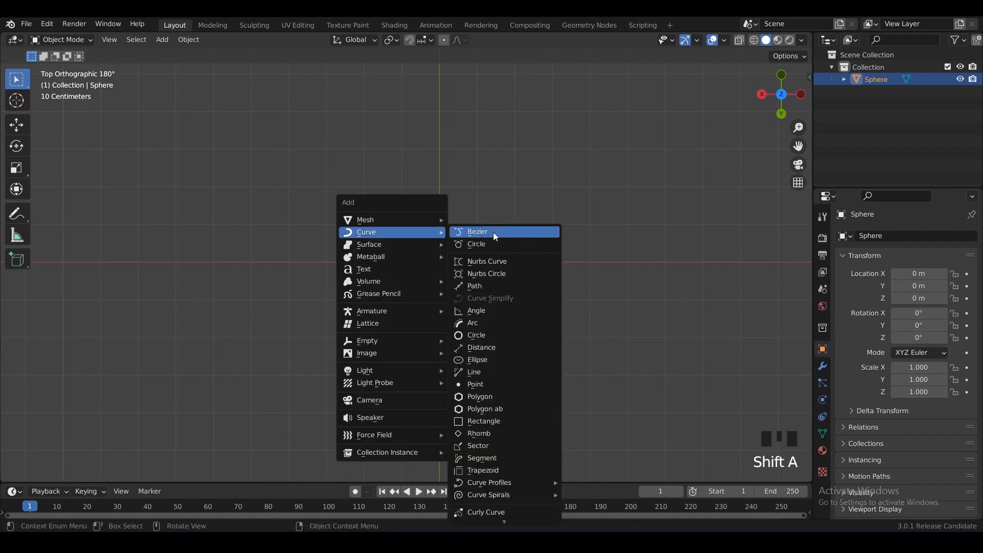
pyautogui.click(487, 278)
pyautogui.hotkey('ctrl', 'z')
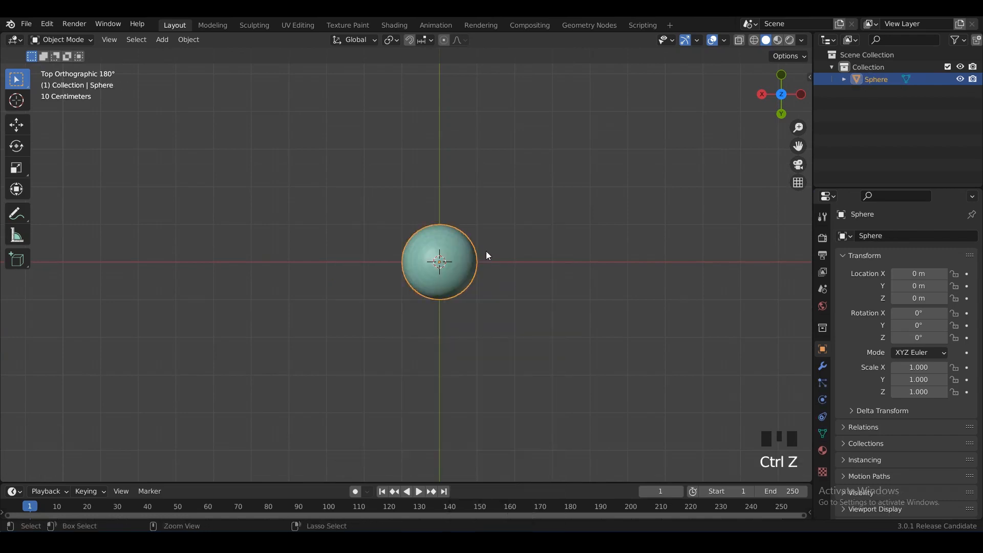
pyautogui.scroll(1, 487, 256)
pyautogui.rightClick(472, 254)
# - Add a NURBS circle around the sphere at the origin
pyautogui.hotkey('shift', 'a')
pyautogui.moveTo(453, 224)
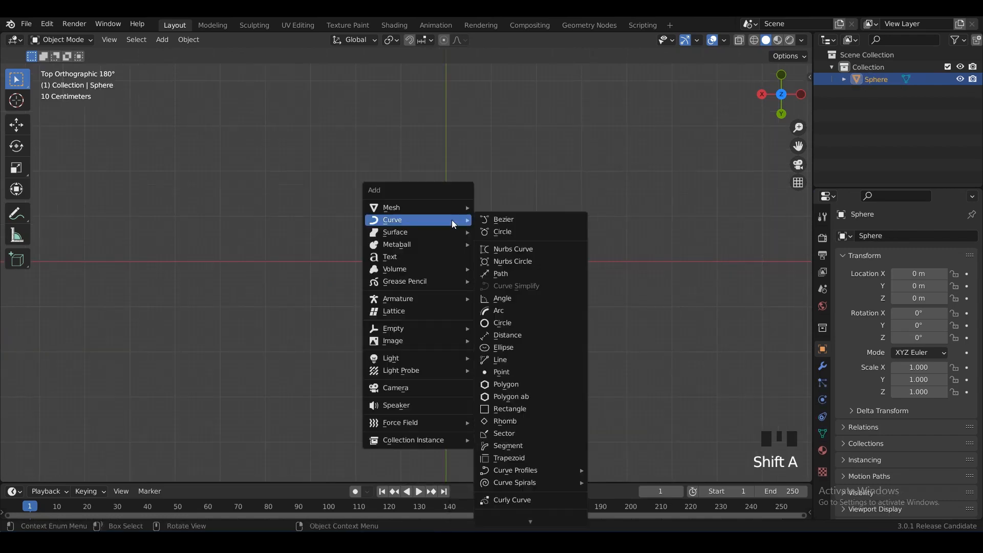
pyautogui.click(505, 263)
# - Add a path curve and move it along X to about -3.07 m, beside the sphere
pyautogui.hotkey('shift', 'a')
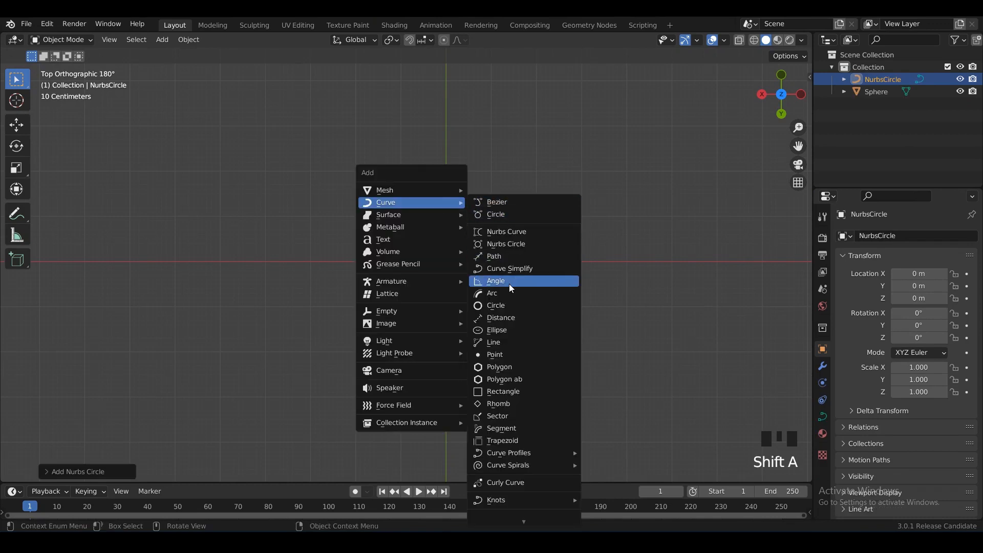
pyautogui.click(508, 263)
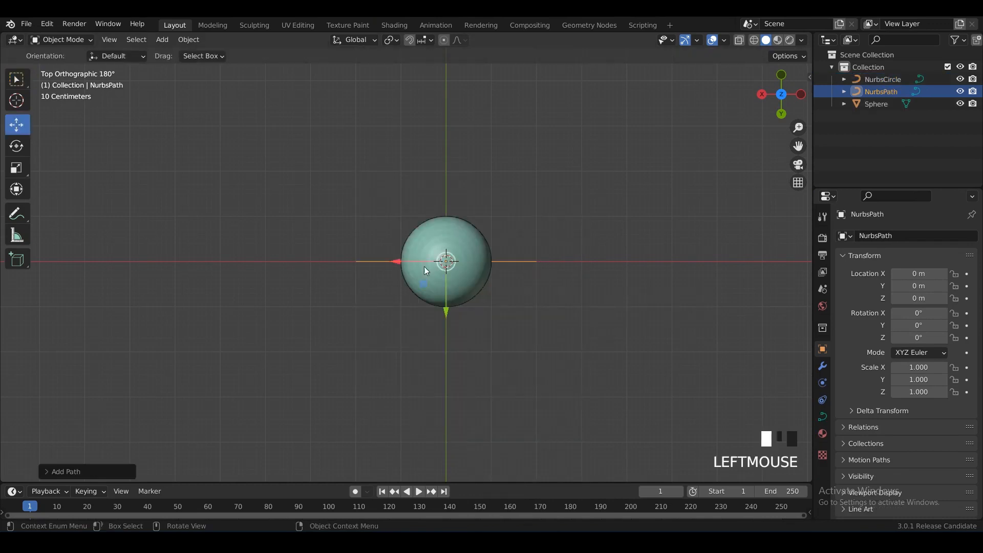
pyautogui.moveTo(409, 262); pyautogui.dragTo(518, 227)
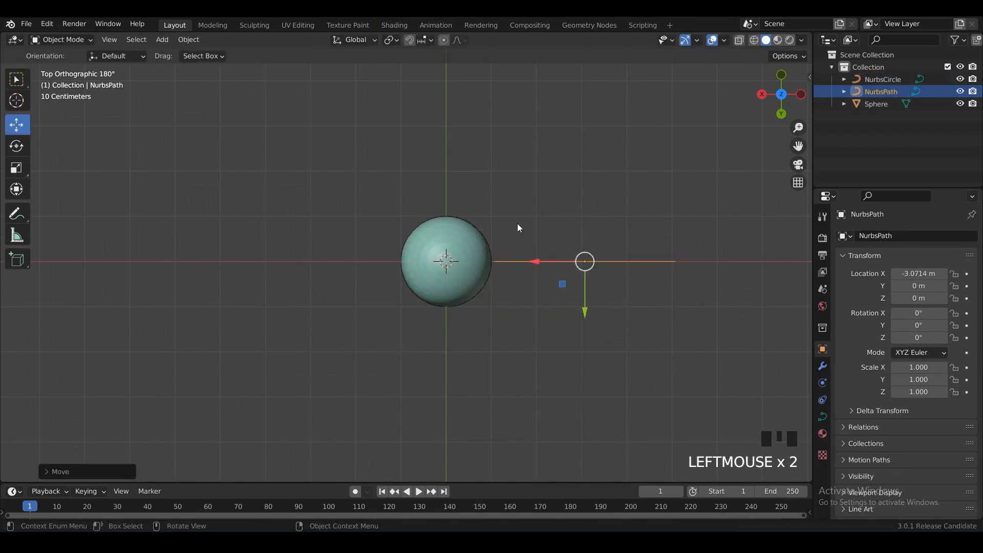
# - Give the NURBS circle a round bevel with a depth of 0.24 m
pyautogui.click(822, 417)
pyautogui.scroll(-8, 888, 395)
pyautogui.scroll(-3, 924, 375)
pyautogui.click(924, 377)
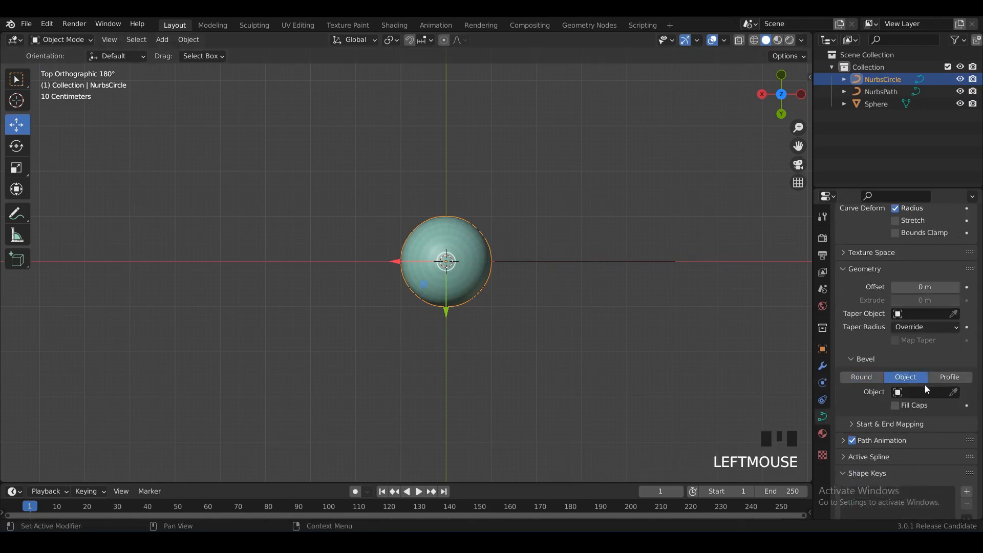
pyautogui.scroll(-2, 924, 389)
pyautogui.click(863, 336)
pyautogui.moveTo(925, 351); pyautogui.dragTo(947, 350)
pyautogui.click(723, 230)
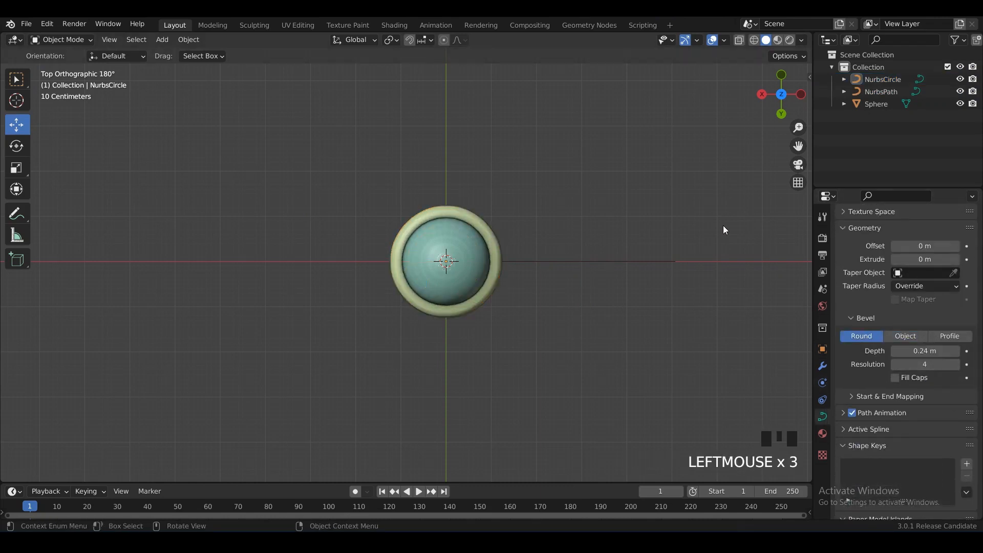
# - Switch the circle's bevel to Profile with a moulding-shaped preset and raise the bevel resolution
pyautogui.scroll(2, 724, 230)
pyautogui.click(950, 336)
pyautogui.scroll(-2, 923, 378)
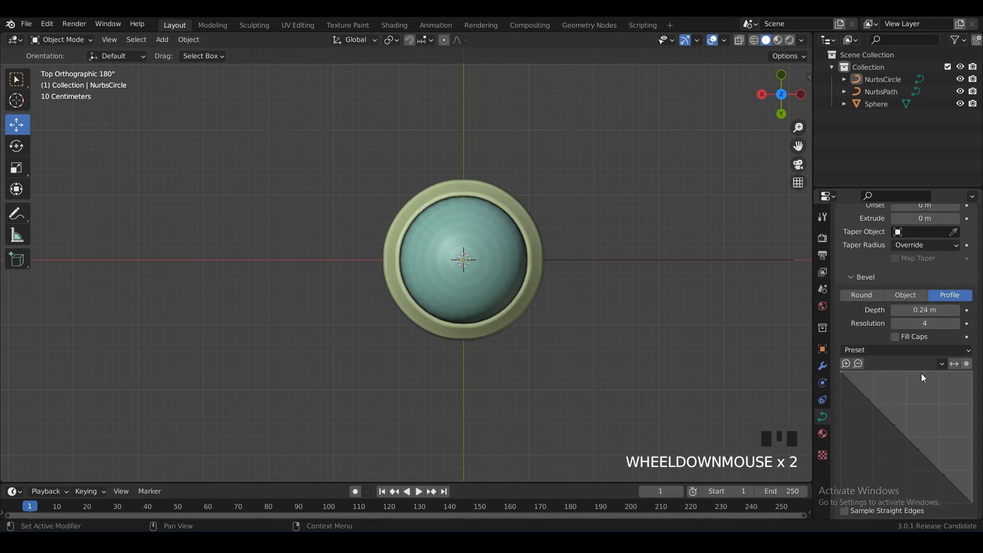
pyautogui.click(937, 349)
pyautogui.click(937, 392)
pyautogui.moveTo(924, 324); pyautogui.dragTo(944, 324)
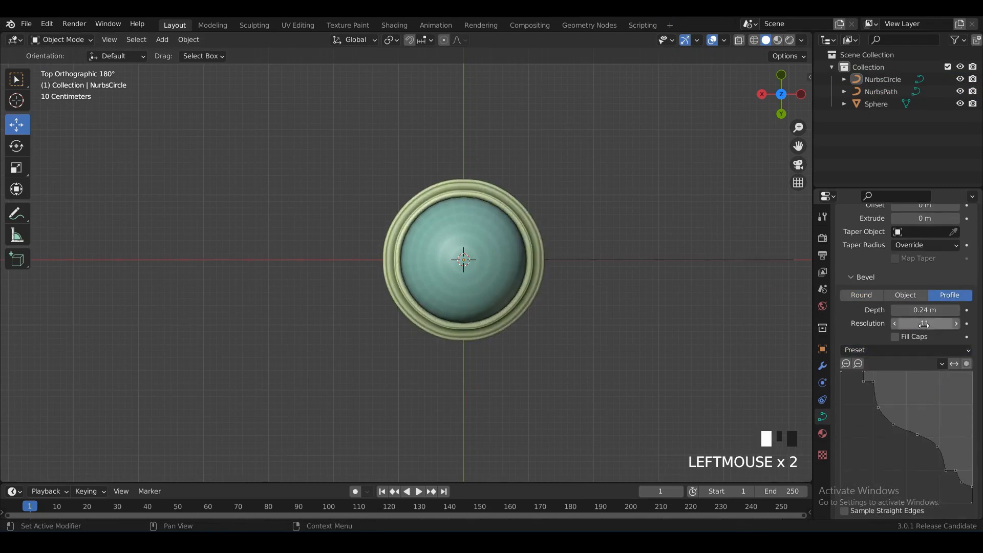
pyautogui.click(957, 365)
pyautogui.click(956, 364)
pyautogui.click(666, 260)
# - Give the path a Profile bevel with depth 0.42 m and resolution 19, and enter Edit Mode on it
pyautogui.click(502, 259)
pyautogui.keyDown('alt'); pyautogui.scroll(-1, 569, 253); pyautogui.keyUp('alt')
pyautogui.keyDown('alt'); pyautogui.moveTo(588, 254); pyautogui.dragTo(596, 281, button='middle'); pyautogui.keyUp('alt')
pyautogui.click(612, 262)
pyautogui.press('Tab')
pyautogui.press('Tab')
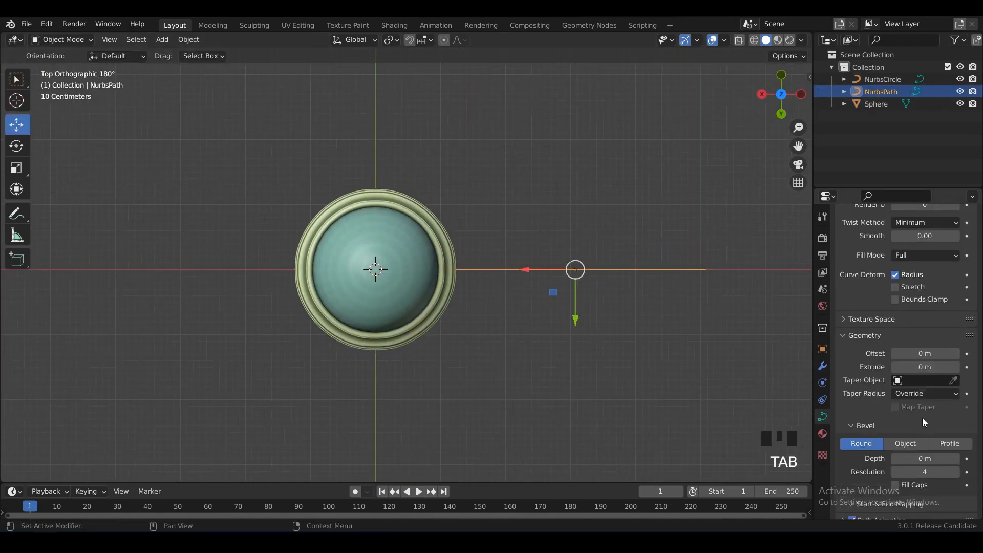
pyautogui.click(950, 443)
pyautogui.scroll(-4, 917, 440)
pyautogui.moveTo(917, 376); pyautogui.dragTo(942, 389)
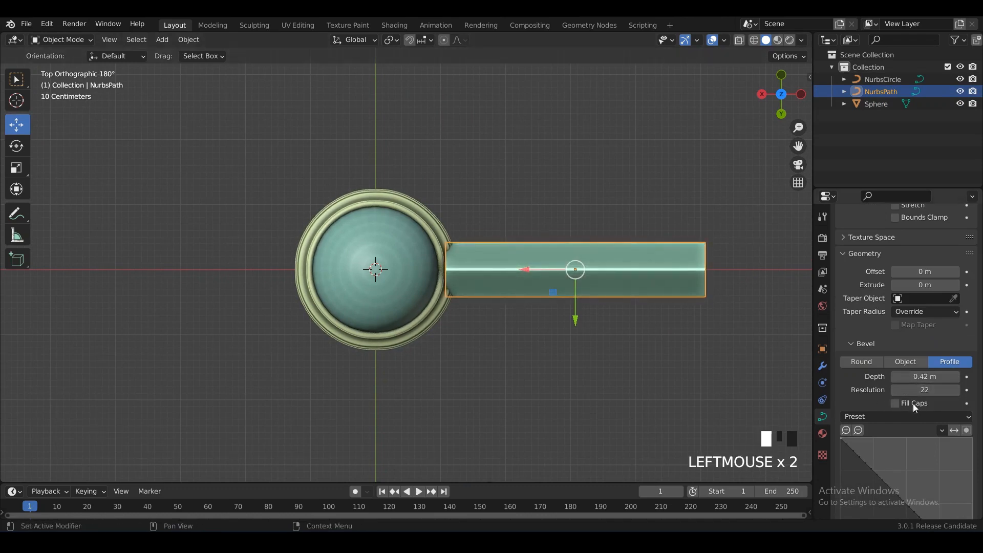
pyautogui.click(563, 270)
pyautogui.press('Tab')
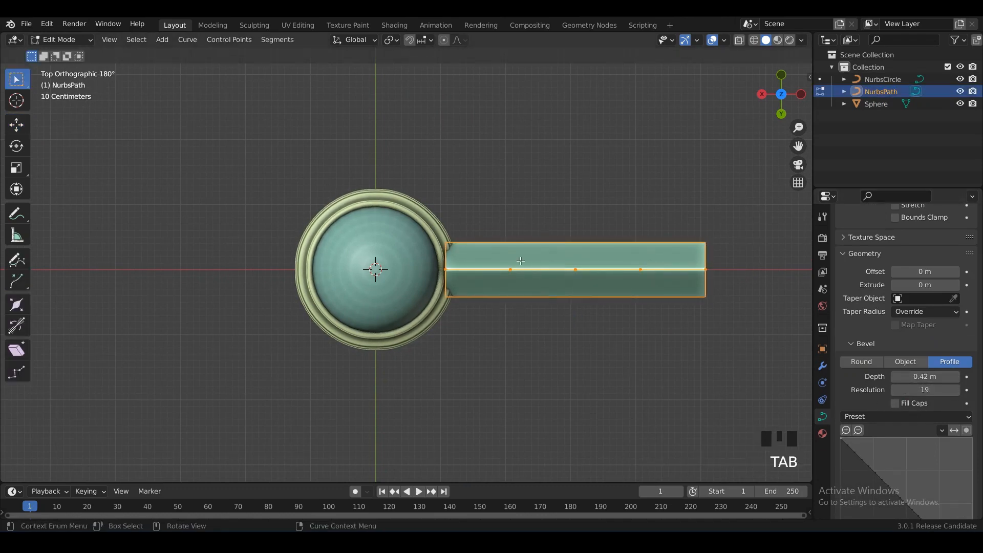
pyautogui.hotkey('alt', 's')
pyautogui.rightClick(554, 322)
pyautogui.keyDown('shift'); pyautogui.moveTo(675, 306); pyautogui.dragTo(607, 311, button='middle'); pyautogui.keyUp('shift')
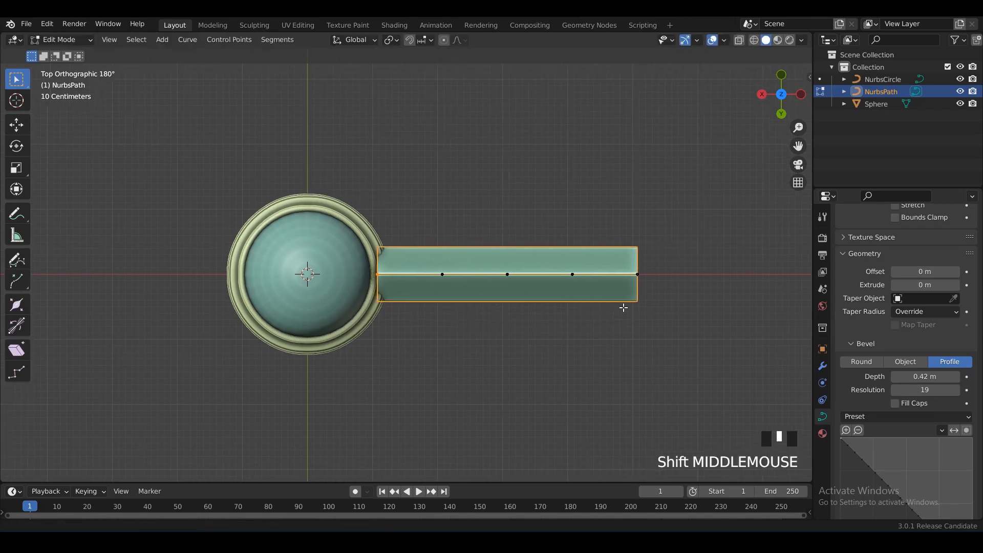
pyautogui.moveTo(639, 237); pyautogui.dragTo(688, 279)
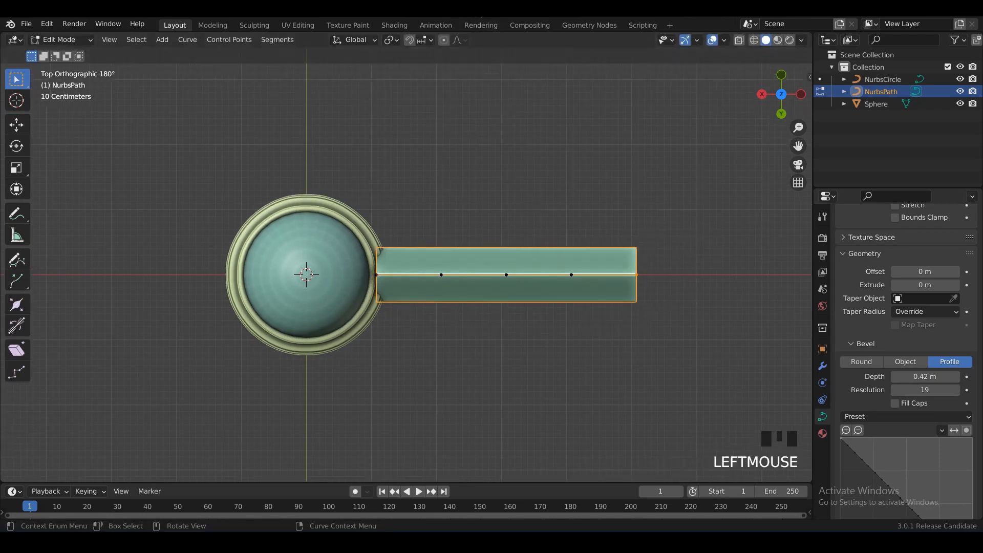
pyautogui.moveTo(334, 302); pyautogui.dragTo(338, 295)
pyautogui.hotkey('alt', 's')
pyautogui.rightClick(605, 348)
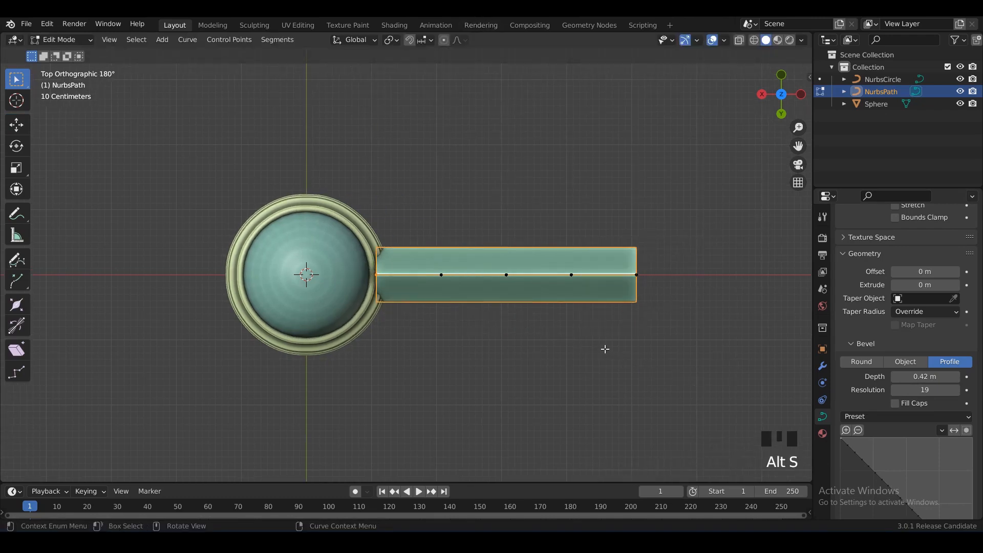
# - Delete the path's outermost control point, at the end farthest from the sphere
pyautogui.scroll(1, 609, 313)
pyautogui.moveTo(722, 239); pyautogui.dragTo(673, 338)
pyautogui.keyDown('shift'); pyautogui.moveTo(760, 338); pyautogui.dragTo(694, 342, button='middle'); pyautogui.keyUp('shift')
pyautogui.press('x')
pyautogui.click(700, 337)
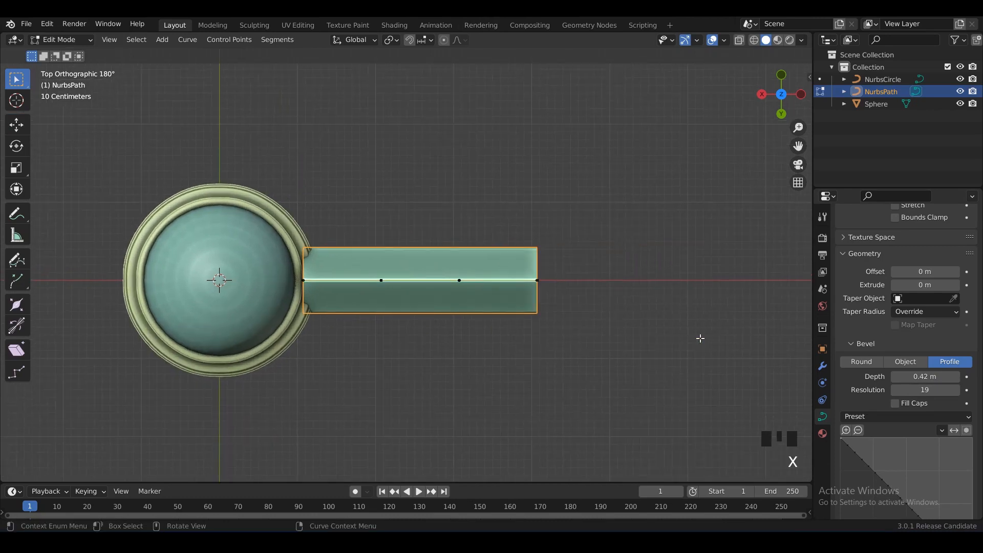
# - Taper the path's outer end to a point with a Shrink/Fatten value of 0
pyautogui.moveTo(593, 236); pyautogui.dragTo(519, 345)
pyautogui.hotkey('alt', 's')
pyautogui.press('0')
pyautogui.press('Return')
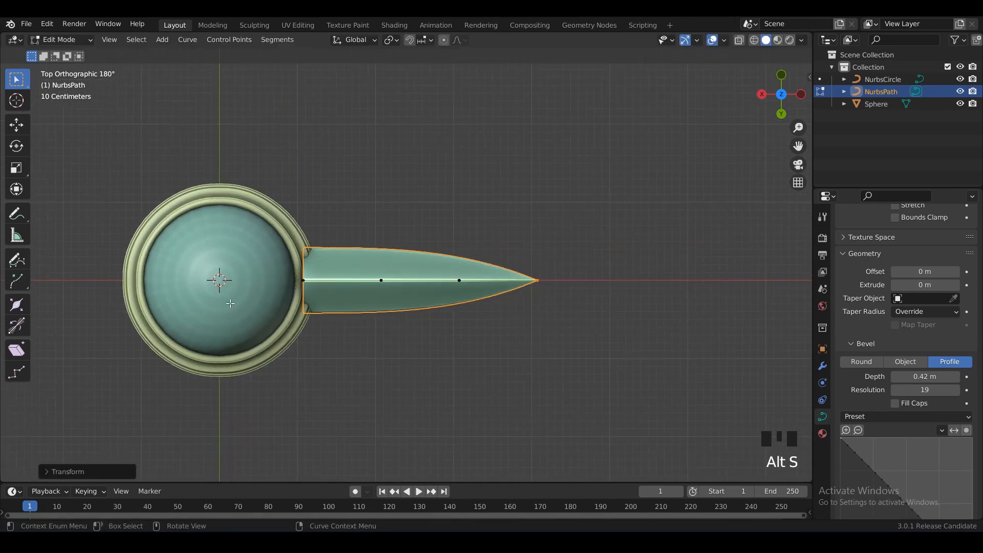
# - Shrink the path's radius slightly at the inner end beside the ring, and turn on X-ray display in the back view
pyautogui.moveTo(299, 330); pyautogui.dragTo(328, 355)
pyautogui.hotkey('alt', 's')
pyautogui.click(359, 352)
pyautogui.keyDown('alt'); pyautogui.moveTo(359, 352); pyautogui.dragTo(353, 255, button='middle'); pyautogui.keyUp('alt')
pyautogui.hotkey('alt', 'z')
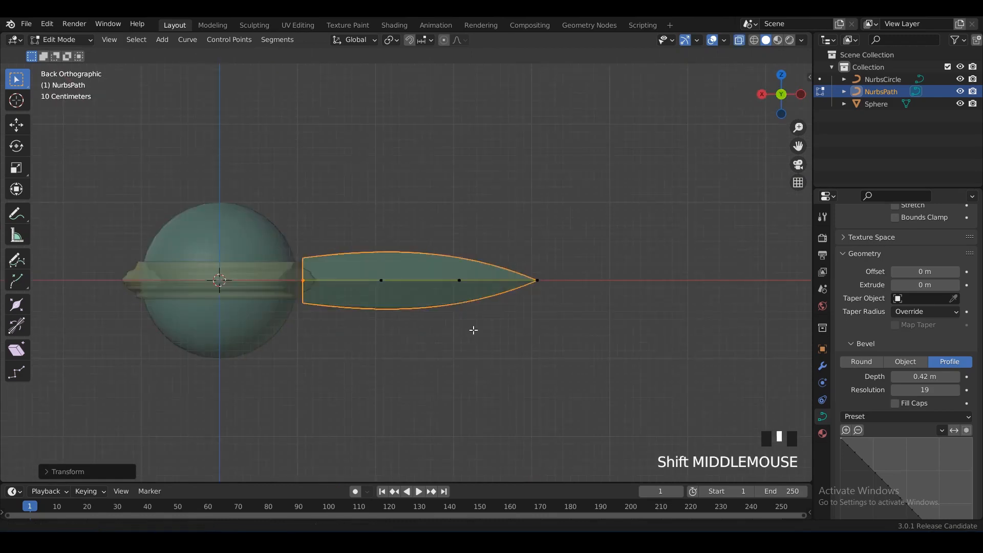
pyautogui.keyDown('shift'); pyautogui.moveTo(471, 330); pyautogui.dragTo(574, 332, button='middle'); pyautogui.keyUp('shift')
pyautogui.moveTo(349, 191); pyautogui.dragTo(722, 378)
pyautogui.moveTo(521, 243); pyautogui.dragTo(522, 273)
pyautogui.moveTo(506, 311); pyautogui.dragTo(503, 329)
pyautogui.hotkey('ctrl', 'z')
pyautogui.hotkey('ctrl', 'z')
# - Lower the path's inner end control point to arch the petal downward, and turn off X-ray display
pyautogui.moveTo(364, 258); pyautogui.dragTo(439, 312)
pyautogui.moveTo(405, 232); pyautogui.dragTo(406, 274)
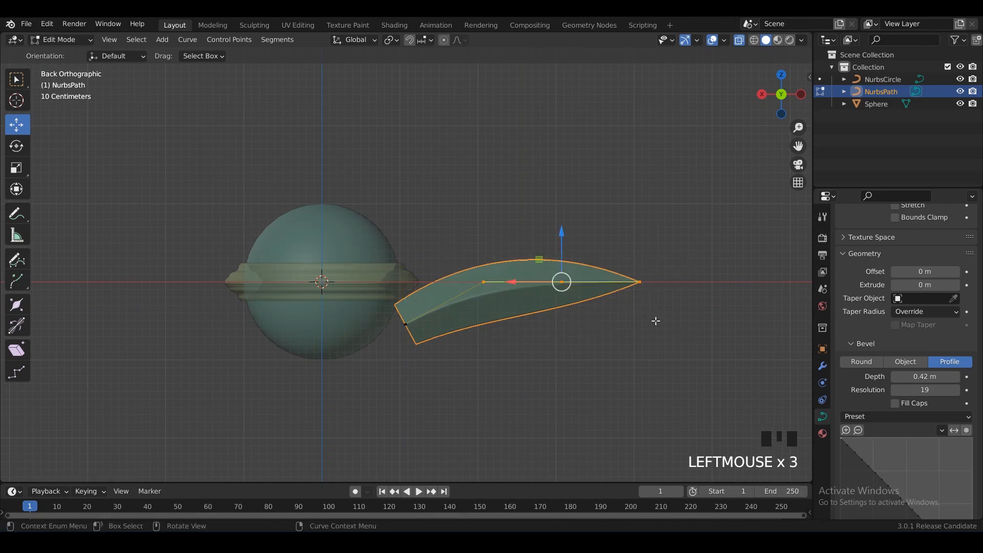
pyautogui.keyDown('alt'); pyautogui.moveTo(569, 323); pyautogui.dragTo(551, 366, button='middle'); pyautogui.keyUp('alt')
pyautogui.hotkey('alt', 'z')
# - Widen the middle of the petal by fattening the path's control point next to the outer tip
pyautogui.moveTo(509, 219); pyautogui.dragTo(474, 333)
pyautogui.moveTo(678, 189); pyautogui.dragTo(469, 377)
pyautogui.hotkey('alt', 's')
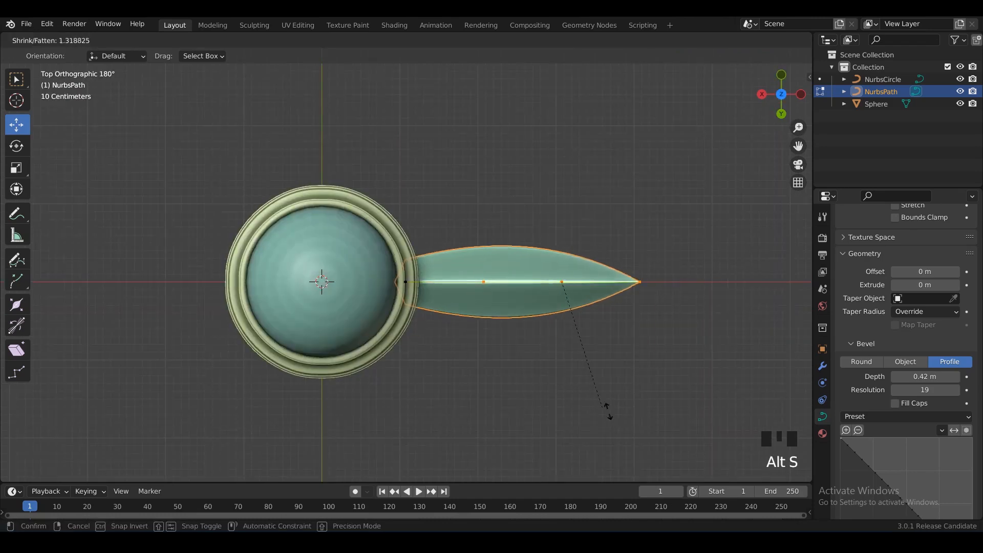
pyautogui.click(627, 307)
pyautogui.press('s')
pyautogui.press('Escape')
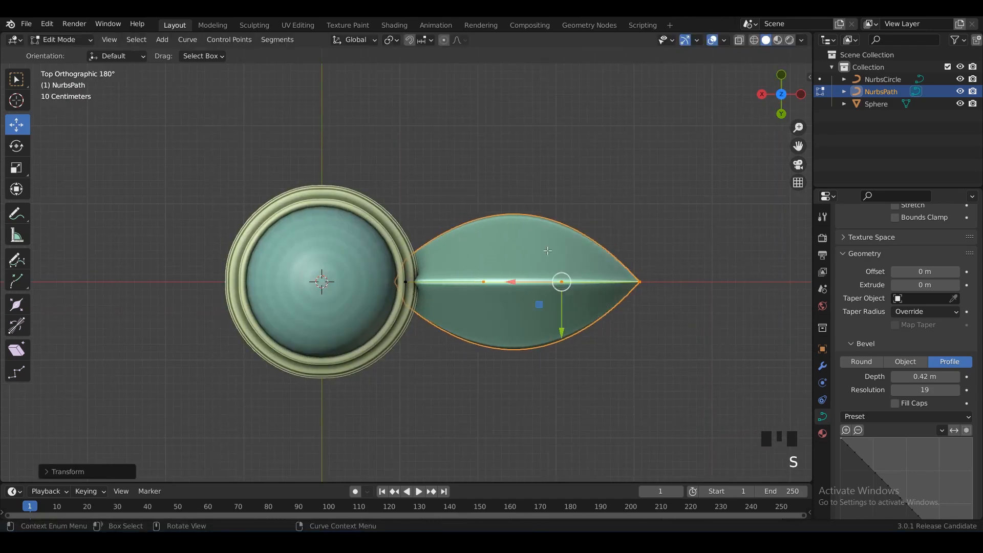
pyautogui.hotkey('alt', 's')
pyautogui.keyDown('alt'); pyautogui.scroll(-1, 554, 265); pyautogui.keyUp('alt')
pyautogui.keyDown('shift'); pyautogui.scroll(-1, 555, 265); pyautogui.keyUp('shift')
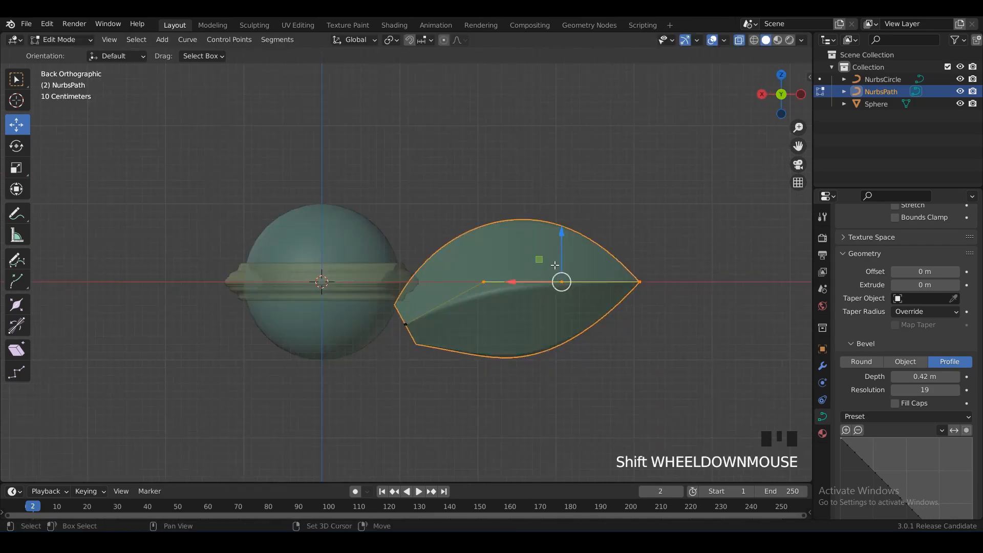
pyautogui.scroll(1, 554, 264)
pyautogui.moveTo(490, 287); pyautogui.dragTo(532, 335)
pyautogui.keyDown('shift'); pyautogui.moveTo(562, 315); pyautogui.dragTo(537, 329, button='middle'); pyautogui.keyUp('shift')
pyautogui.press('Tab')
pyautogui.click(657, 318)
pyautogui.press('s')
pyautogui.press('z')
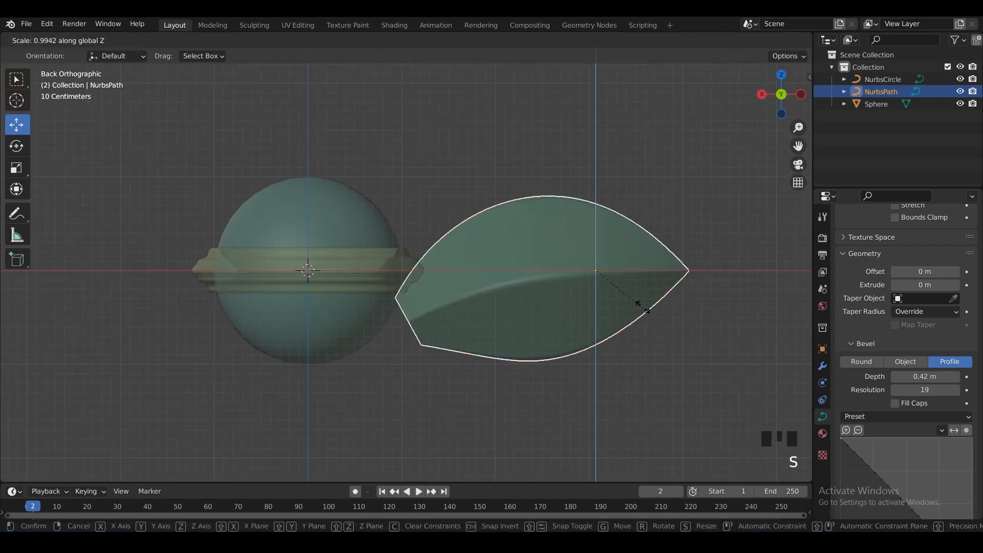
pyautogui.press('Escape')
# - Extrude the path's inner end twice to curve it down and under the sphere, and turn off X-ray display
pyautogui.press('Tab')
pyautogui.click(408, 321)
pyautogui.keyDown('shift'); pyautogui.moveTo(408, 321); pyautogui.dragTo(460, 328, button='middle'); pyautogui.keyUp('shift')
pyautogui.press('e')
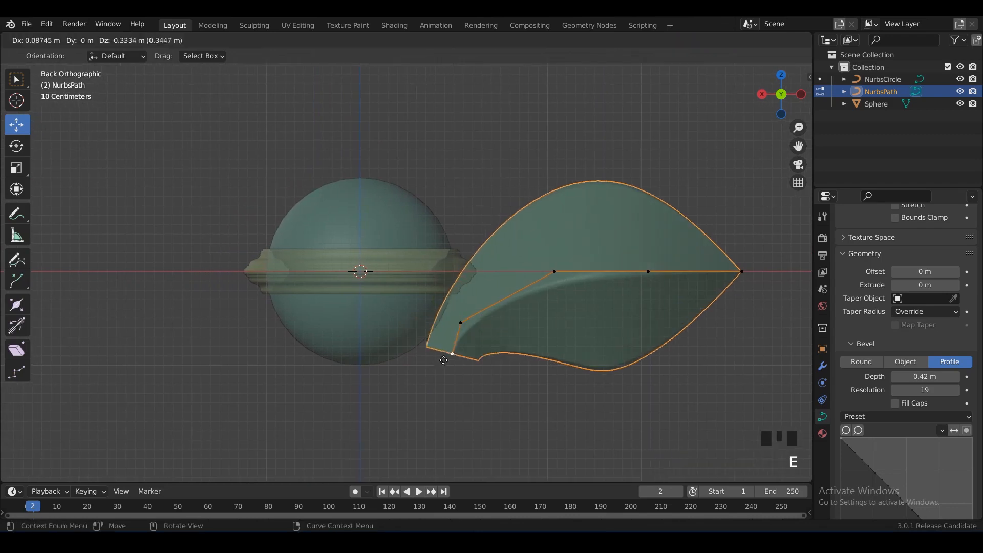
pyautogui.click(431, 367)
pyautogui.press('e')
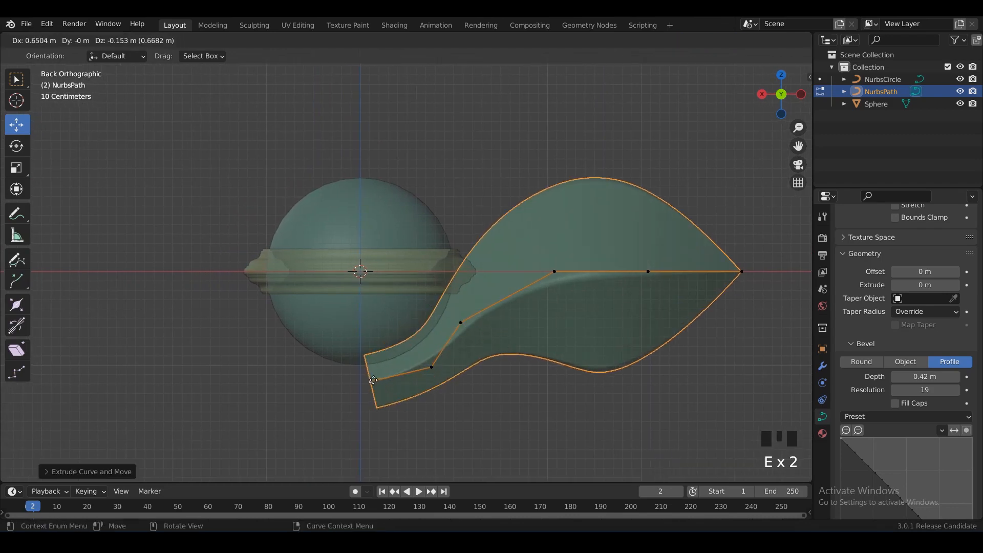
pyautogui.hotkey('alt', 'z')
pyautogui.scroll(1, 602, 240)
pyautogui.keyDown('alt'); pyautogui.moveTo(602, 240); pyautogui.dragTo(498, 254, button='middle'); pyautogui.keyUp('alt')
pyautogui.scroll(-3, 599, 310)
pyautogui.press('Tab')
# - Add control points to the petal's bevel profile and bend it into a wavy curve
pyautogui.click(606, 306)
pyautogui.click(526, 288)
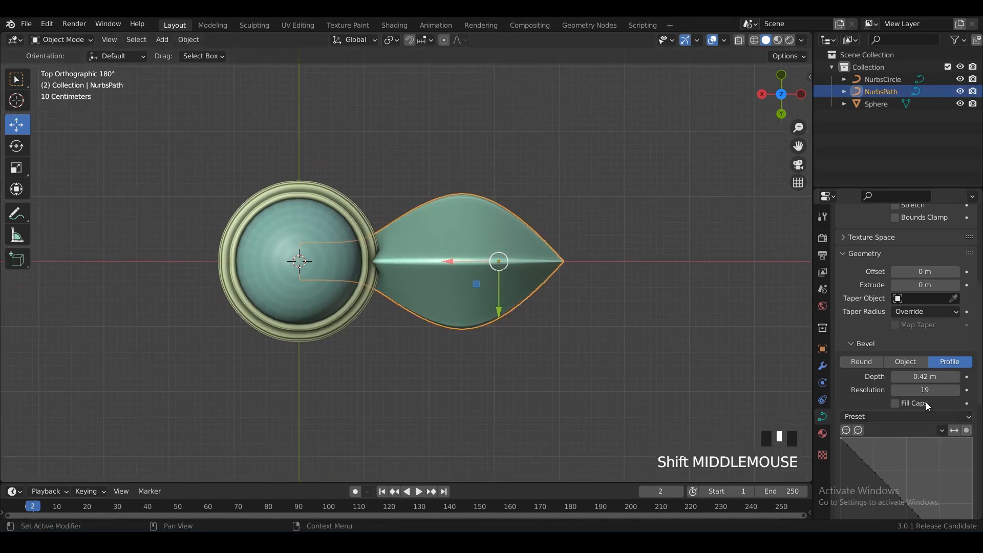
pyautogui.click(927, 416)
pyautogui.scroll(-4, 890, 459)
pyautogui.scroll(-2, 883, 388)
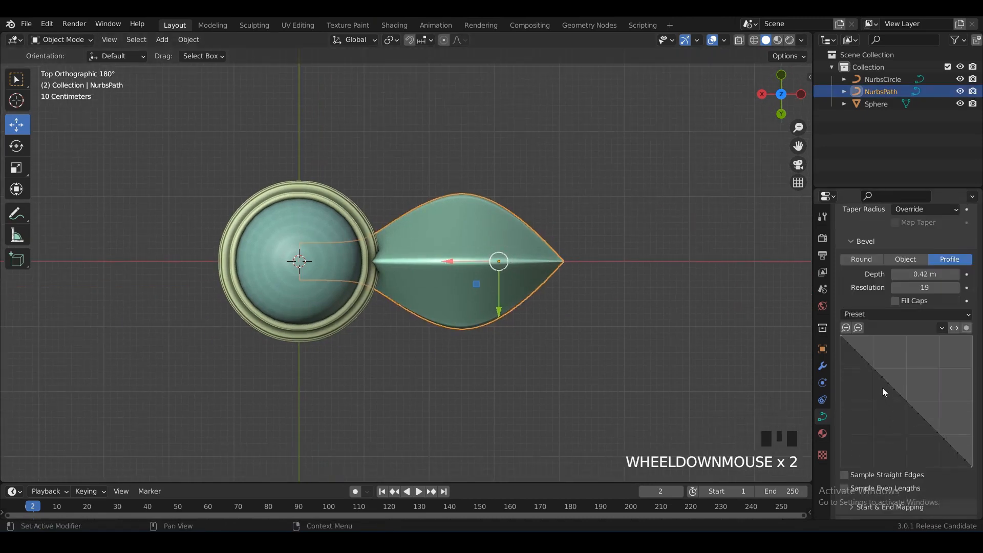
pyautogui.click(877, 376)
pyautogui.moveTo(877, 375); pyautogui.dragTo(894, 362)
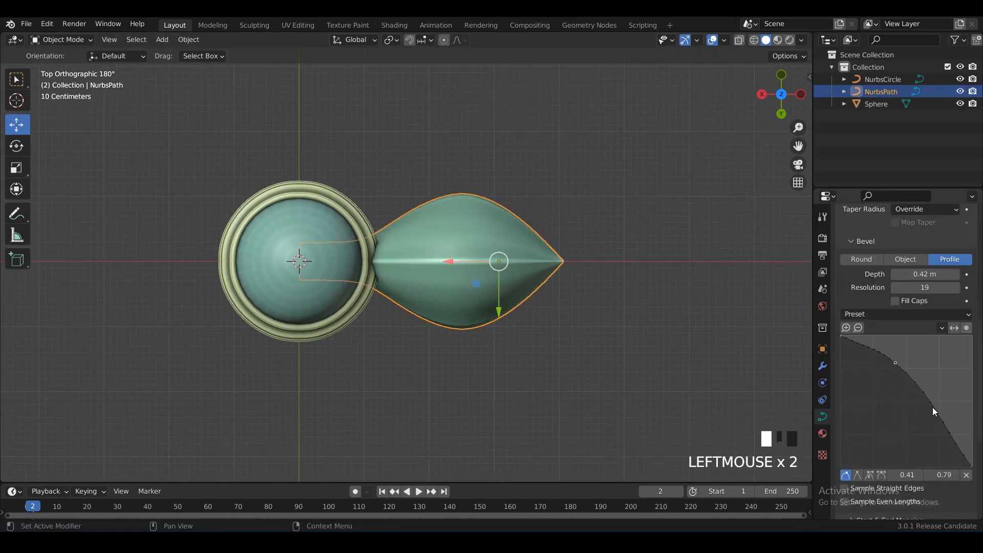
pyautogui.moveTo(932, 408)
pyautogui.mouseDown()
pyautogui.moveTo(915, 431)
pyautogui.moveTo(945, 423)
pyautogui.mouseUp()
# - Try the Crown Molding preset on the petal's bevel profile and settle on Cornice Molding
pyautogui.click(935, 311)
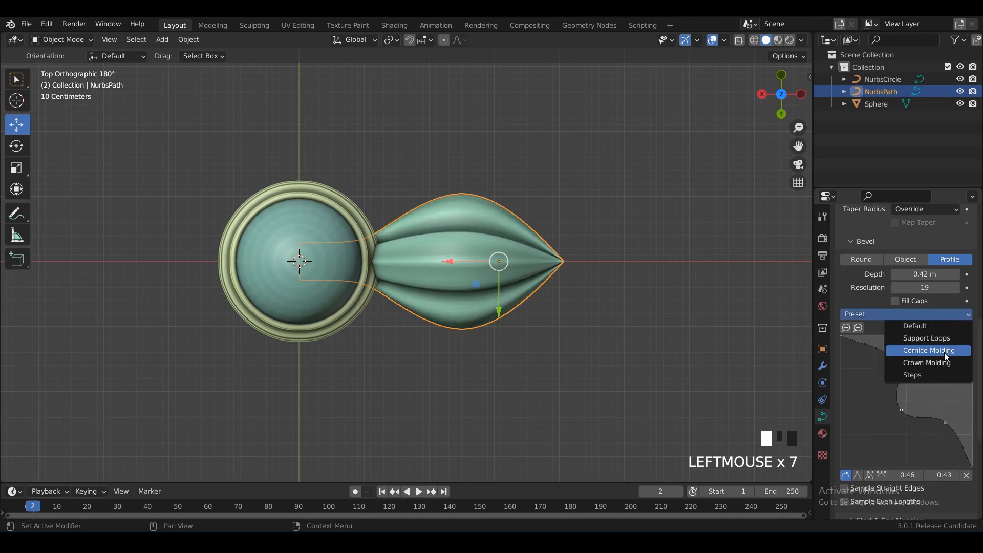
pyautogui.click(944, 352)
pyautogui.moveTo(953, 314); pyautogui.dragTo(886, 364)
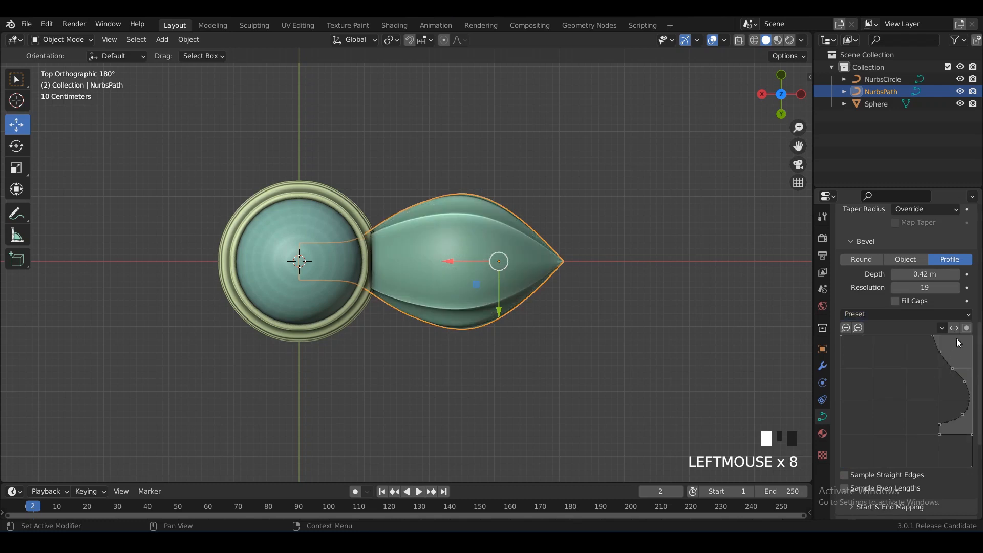
pyautogui.click(955, 328)
pyautogui.moveTo(950, 320); pyautogui.dragTo(948, 348)
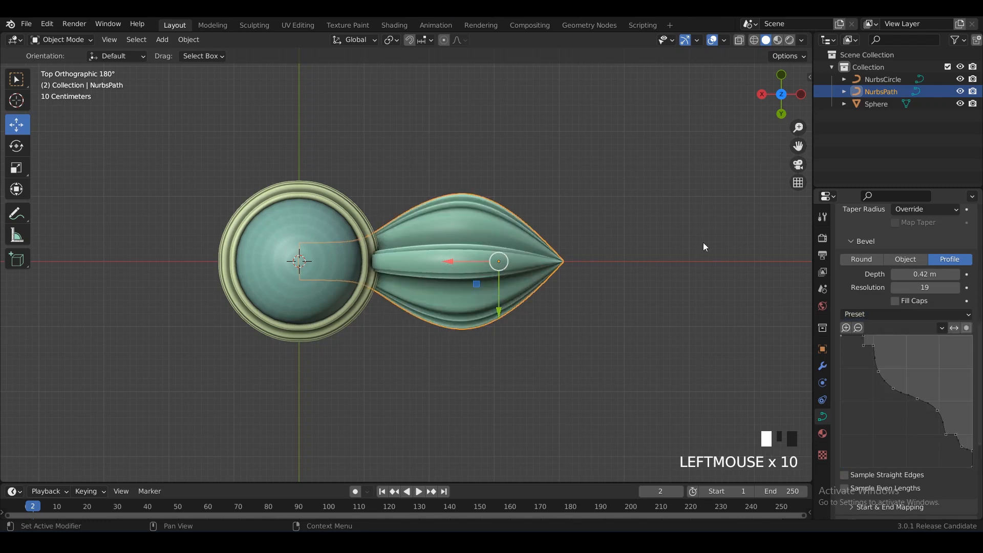
# - Add a level 2 subdivision surface to the petal and apply its transforms, placing its origin at the sphere's center
pyautogui.click(703, 242)
pyautogui.click(563, 250)
pyautogui.hotkey('ctrl', '2')
pyautogui.click(595, 243)
pyautogui.keyDown('shift'); pyautogui.moveTo(537, 261); pyautogui.dragTo(637, 288, button='middle'); pyautogui.keyUp('shift')
pyautogui.click(637, 289)
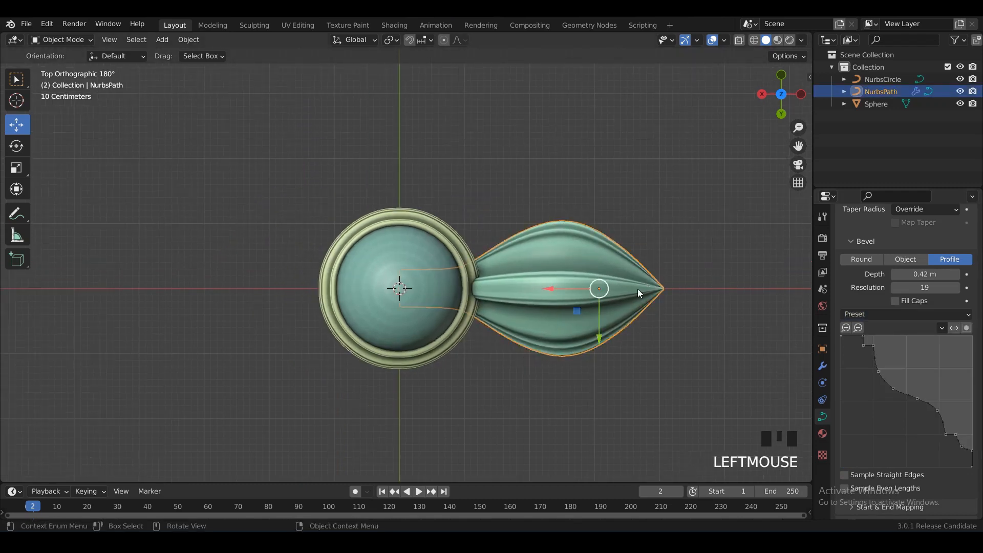
pyautogui.hotkey('ctrl', 'a')
pyautogui.click(655, 331)
pyautogui.scroll(-2, 674, 310)
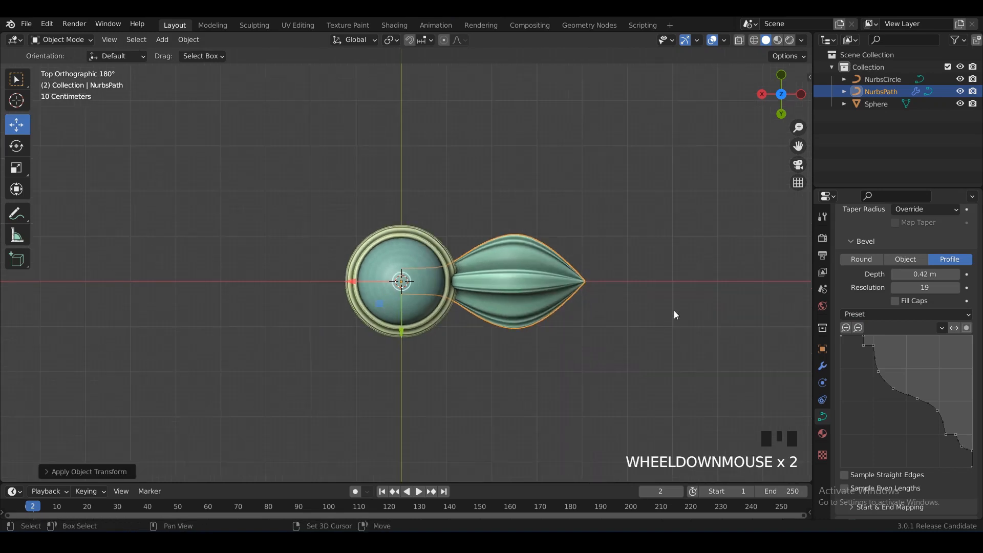
# - Duplicate the petal around the sphere at 45° intervals to form a ring of eight petals
pyautogui.hotkey('shift', 'd')
pyautogui.press('r')
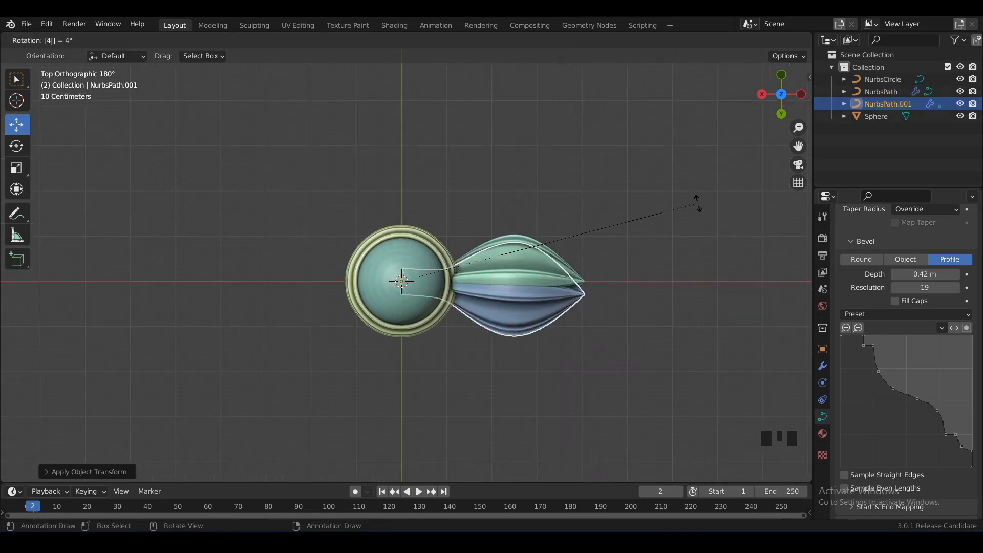
pyautogui.click(699, 207)
pyautogui.hotkey('shift', 'r')
pyautogui.hotkey('shift', 'r')
pyautogui.hotkey('shift', 'r')
pyautogui.hotkey('shift', 'r')
pyautogui.hotkey('shift', 'r')
pyautogui.hotkey('shift', 'r')
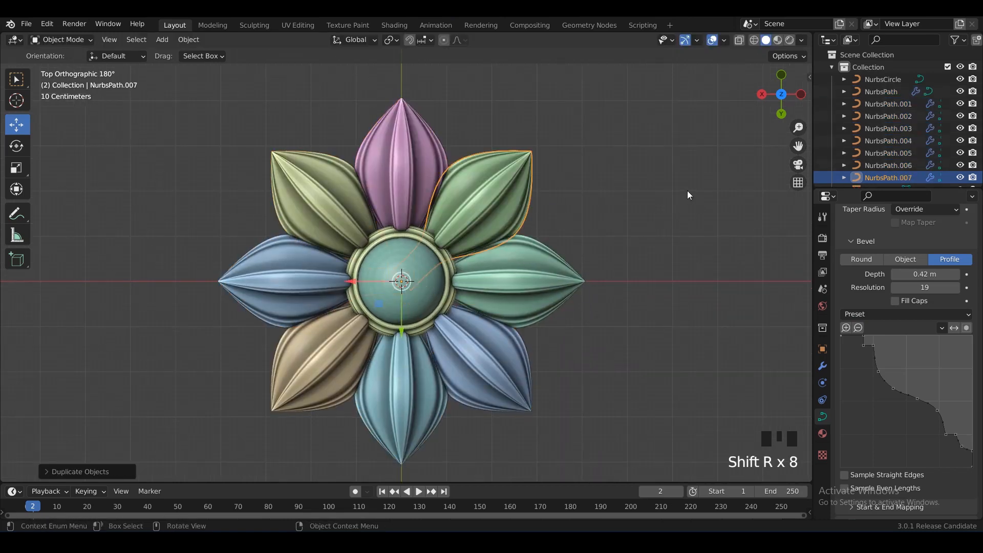
pyautogui.click(671, 197)
# - Thicken the ring around the sphere by fattening all control points of the circle curve
pyautogui.keyDown('shift'); pyautogui.moveTo(526, 269); pyautogui.dragTo(552, 262, button='middle'); pyautogui.keyUp('shift')
pyautogui.keyDown('alt'); pyautogui.moveTo(430, 229); pyautogui.dragTo(454, 247, button='middle'); pyautogui.keyUp('alt')
pyautogui.click(455, 247)
pyautogui.press('Tab')
pyautogui.scroll(3, 521, 272)
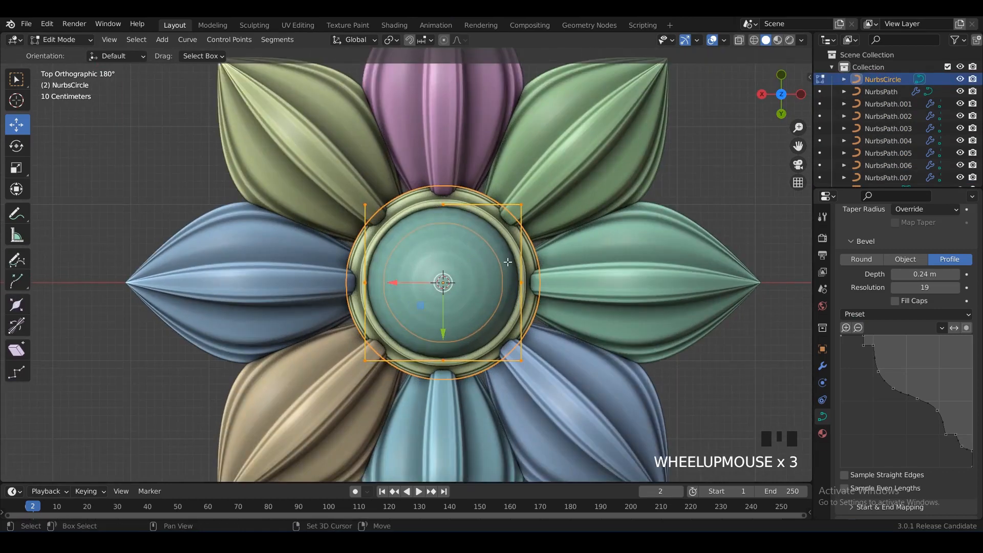
pyautogui.keyDown('shift'); pyautogui.moveTo(595, 297); pyautogui.dragTo(571, 281, button='middle'); pyautogui.keyUp('shift')
pyautogui.hotkey('alt', 's')
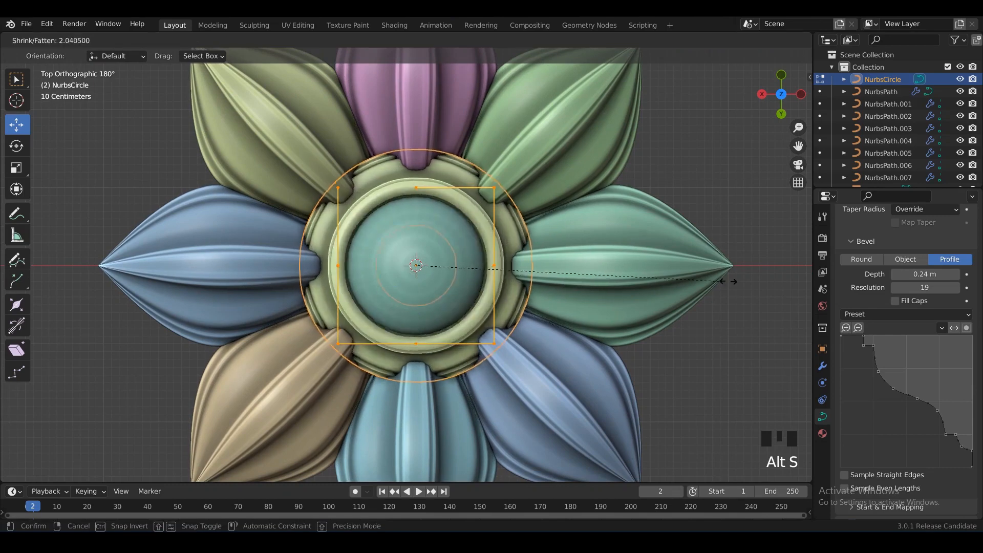
pyautogui.click(712, 173)
pyautogui.press('Tab')
pyautogui.scroll(-2, 444, 216)
pyautogui.moveTo(444, 216); pyautogui.dragTo(424, 170, button='middle')
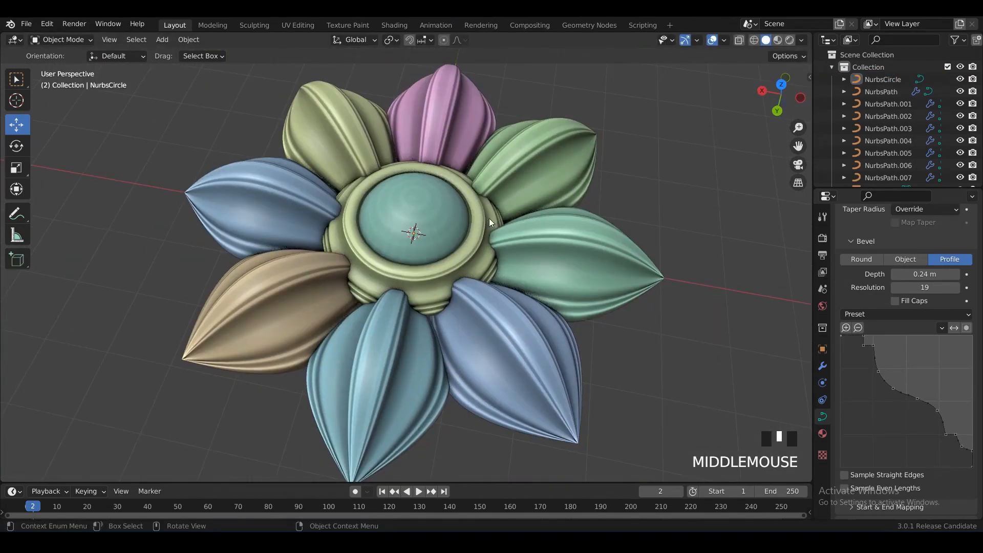
# - Join seven of the eight petals into one object
pyautogui.click(489, 218)
pyautogui.keyDown('alt'); pyautogui.moveTo(489, 218); pyautogui.dragTo(634, 228, button='middle'); pyautogui.keyUp('alt')
pyautogui.click(526, 178)
pyautogui.click(634, 228)
pyautogui.scroll(-2, 634, 228)
pyautogui.keyDown('shift'); pyautogui.moveTo(516, 250); pyautogui.dragTo(511, 239, button='middle'); pyautogui.keyUp('shift')
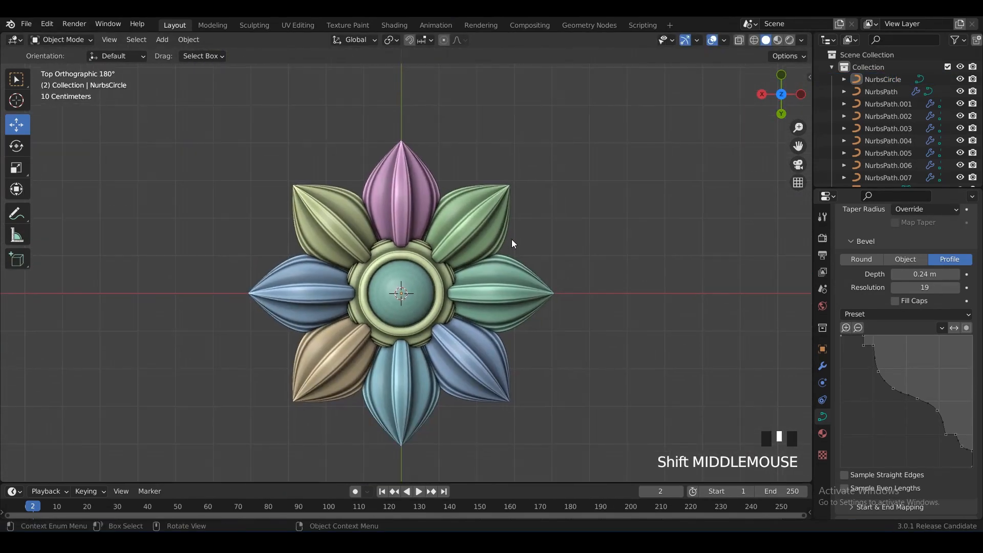
pyautogui.keyDown('shift'); pyautogui.click(503, 293); pyautogui.keyUp('shift')
pyautogui.keyDown('shift'); pyautogui.click(409, 373); pyautogui.keyUp('shift')
pyautogui.keyDown('shift'); pyautogui.click(392, 205); pyautogui.keyUp('shift')
pyautogui.keyDown('shift'); pyautogui.click(327, 234); pyautogui.keyUp('shift')
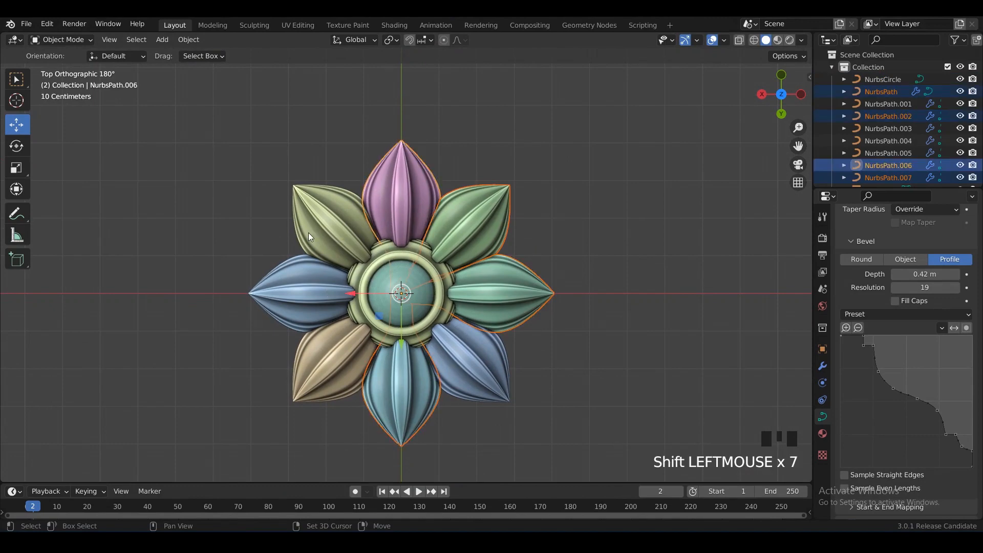
pyautogui.keyDown('shift'); pyautogui.click(300, 337); pyautogui.keyUp('shift')
pyautogui.hotkey('ctrl', 'j')
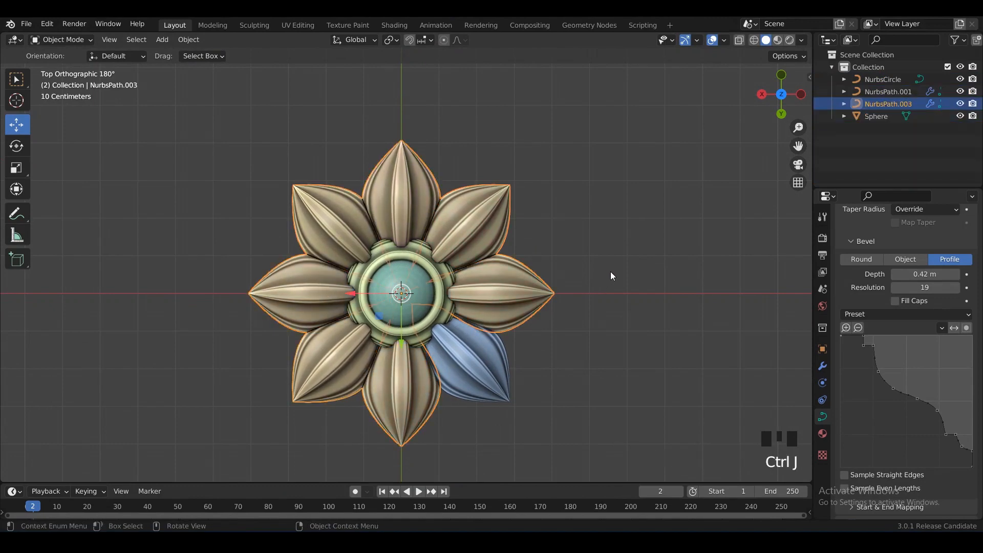
# - Raise the ring slightly along Z relative to the petals
pyautogui.moveTo(610, 271); pyautogui.dragTo(551, 257, button='middle')
pyautogui.keyDown('shift'); pyautogui.scroll(1, 551, 257); pyautogui.keyUp('shift')
pyautogui.scroll(2, 551, 257)
pyautogui.click(453, 282)
pyautogui.keyDown('alt'); pyautogui.moveTo(436, 274); pyautogui.dragTo(402, 276, button='middle'); pyautogui.keyUp('alt')
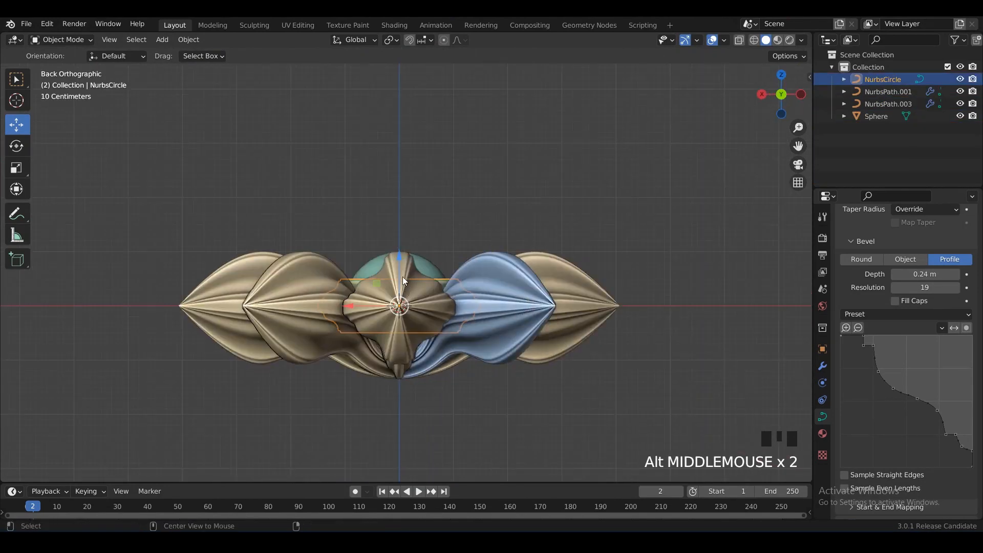
pyautogui.moveTo(398, 257); pyautogui.dragTo(397, 246)
pyautogui.moveTo(650, 215); pyautogui.dragTo(679, 272, button='middle')
pyautogui.hotkey('alt', 'z')
pyautogui.click(679, 272)
# - Raise the central sphere slightly along Z within the ring
pyautogui.moveTo(504, 280); pyautogui.dragTo(467, 268, button='middle')
pyautogui.click(411, 278)
pyautogui.scroll(1, 411, 279)
pyautogui.moveTo(410, 279); pyautogui.dragTo(394, 268, button='middle')
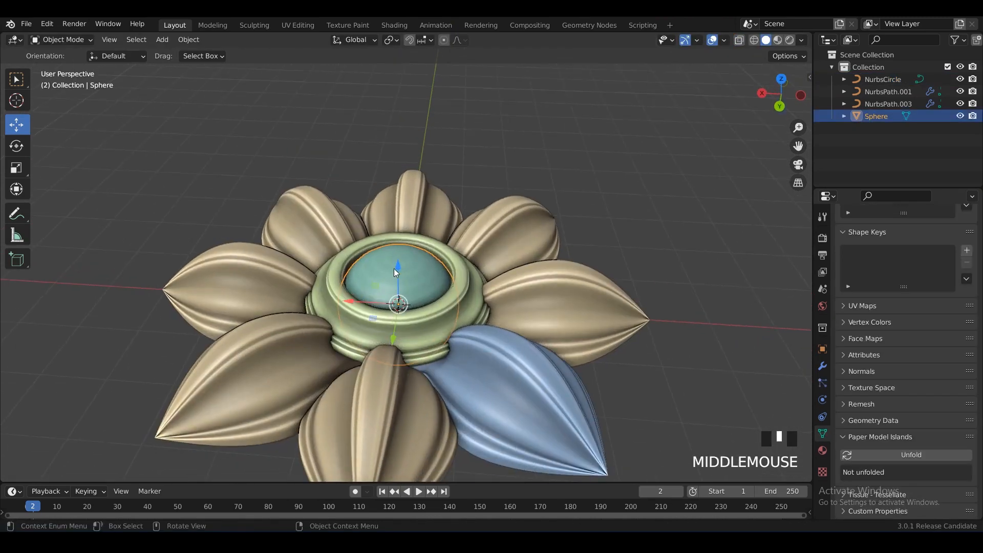
pyautogui.moveTo(395, 267); pyautogui.dragTo(398, 250)
pyautogui.click(581, 270)
# - Move the whole flower along the Y axis, well clear of the world origin, and save the file
pyautogui.scroll(-3, 582, 270)
pyautogui.moveTo(582, 270)
pyautogui.keyDown('alt'); pyautogui.mouseDown(button='middle')
pyautogui.moveTo(517, 232)
pyautogui.moveTo(582, 243)
pyautogui.moveTo(587, 267)
pyautogui.mouseUp(button='middle'); pyautogui.keyUp('alt')
pyautogui.click(587, 267)
pyautogui.press('a')
pyautogui.keyDown('shift'); pyautogui.moveTo(386, 267); pyautogui.dragTo(370, 279, button='middle'); pyautogui.keyUp('shift')
pyautogui.moveTo(333, 277); pyautogui.dragTo(636, 277)
pyautogui.scroll(-2, 636, 277)
pyautogui.keyDown('shift'); pyautogui.moveTo(527, 279); pyautogui.dragTo(274, 286, button='middle'); pyautogui.keyUp('shift')
pyautogui.hotkey('ctrl', 's')
pyautogui.moveTo(368, 282); pyautogui.dragTo(566, 281)
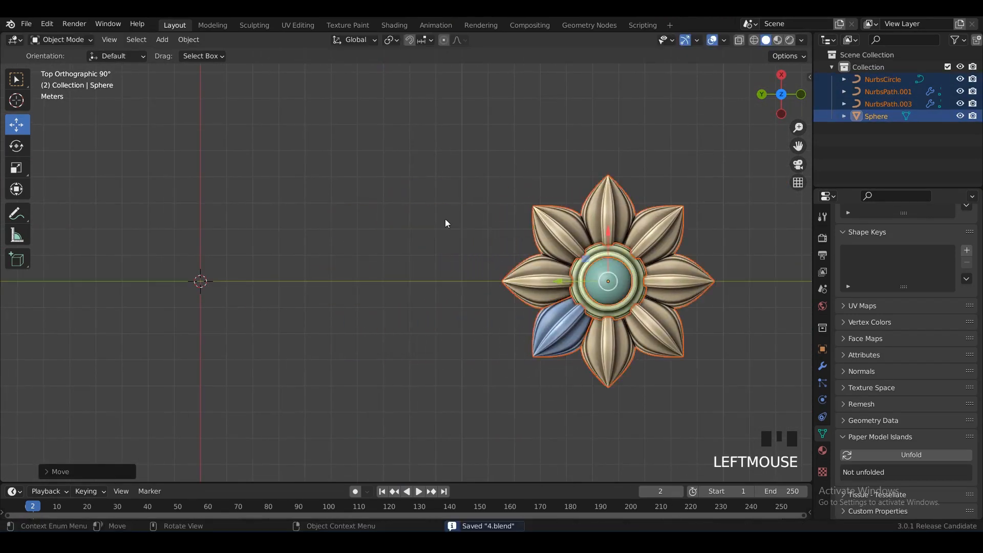
pyautogui.click(445, 222)
pyautogui.keyDown('shift'); pyautogui.moveTo(391, 243); pyautogui.dragTo(507, 240, button='middle'); pyautogui.keyUp('shift')
pyautogui.hotkey('ctrl', 's')
# - Add a mesh cylinder at the world origin and scale it up uniformly to nearly twice its size
pyautogui.scroll(3, 352, 262)
pyautogui.hotkey('shift', 'a')
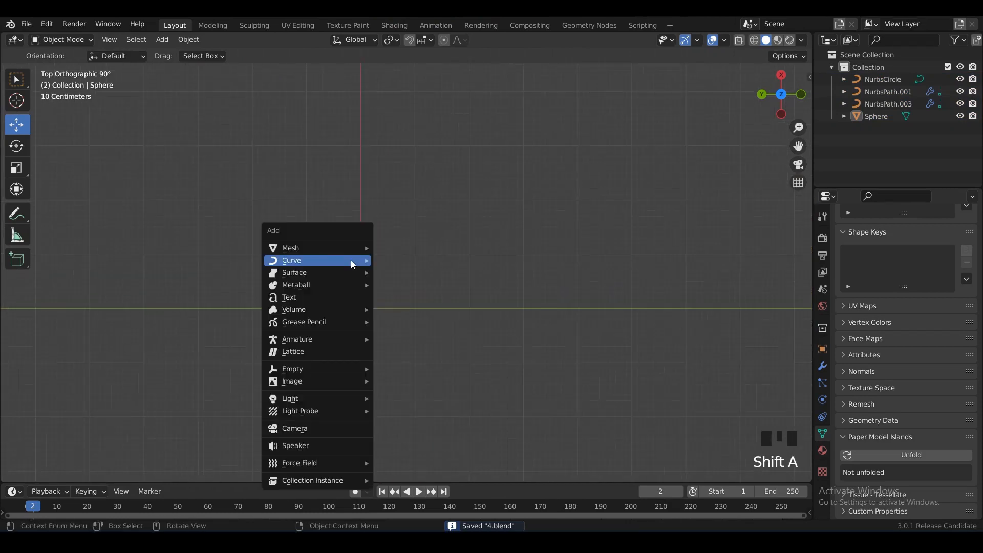
pyautogui.moveTo(325, 248)
pyautogui.click(410, 309)
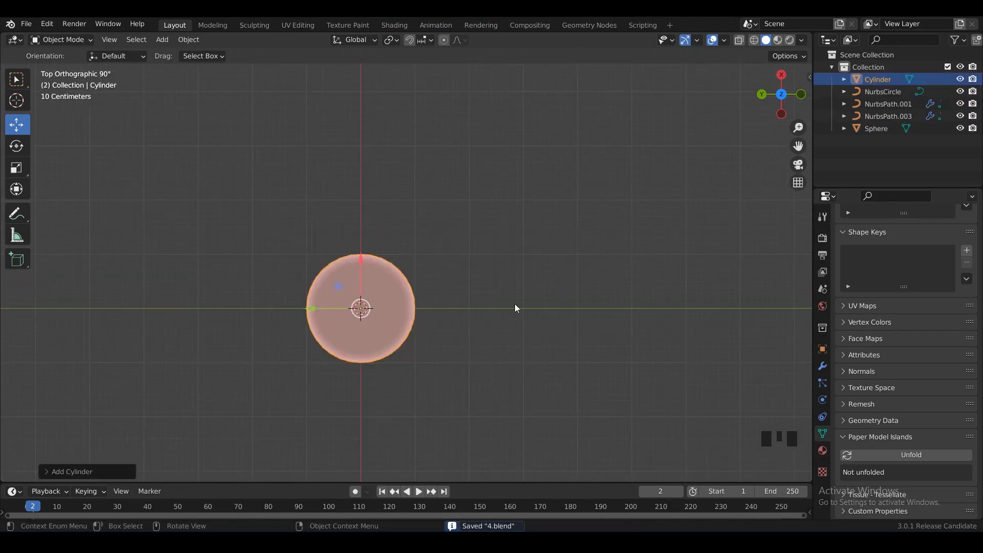
pyautogui.scroll(-1, 470, 315)
pyautogui.keyDown('alt'); pyautogui.moveTo(470, 315); pyautogui.dragTo(447, 302, button='middle'); pyautogui.keyUp('alt')
pyautogui.rightClick(447, 302)
pyautogui.click(444, 288)
pyautogui.press('s')
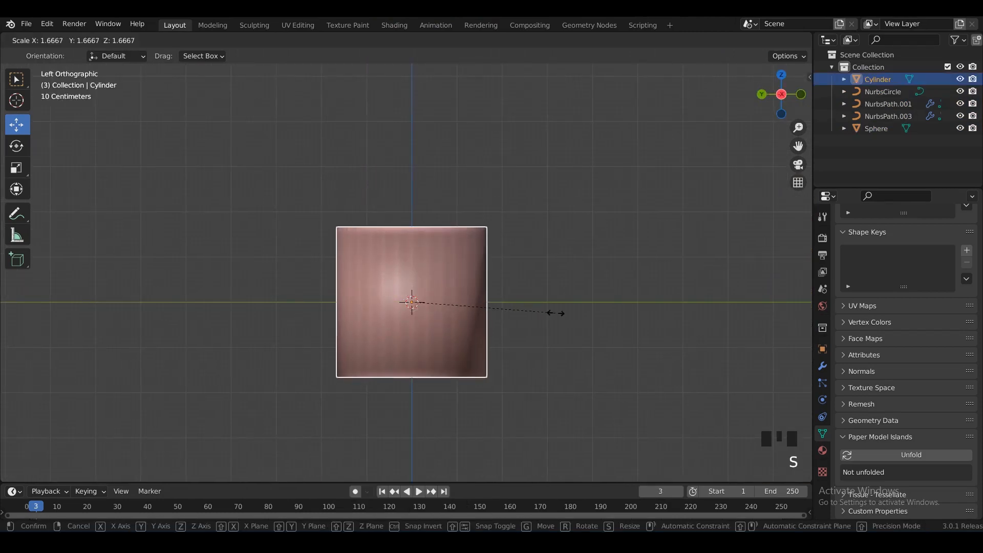
pyautogui.click(563, 314)
# - Turn on Auto Smooth for the cylinder's normals
pyautogui.click(823, 366)
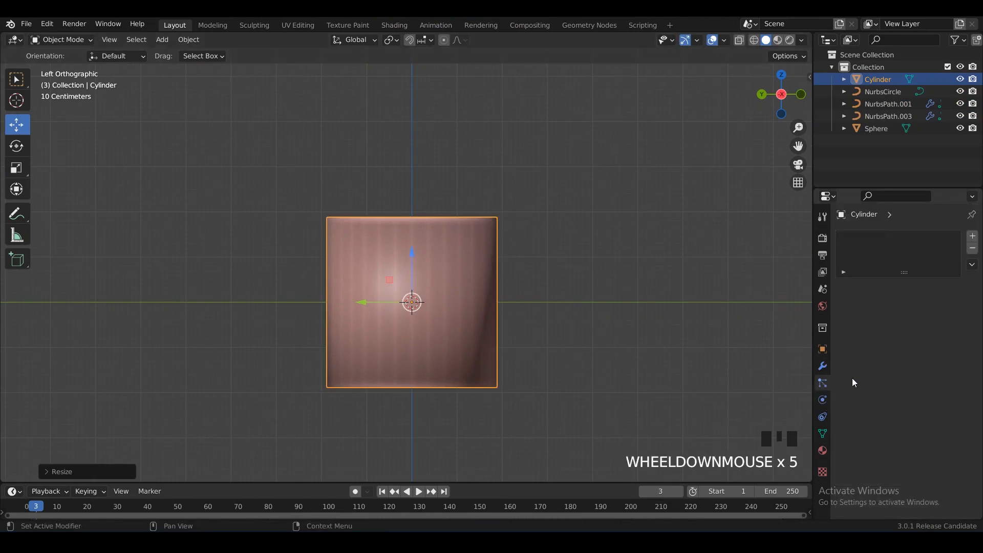
pyautogui.click(840, 371)
pyautogui.click(822, 433)
pyautogui.scroll(-5, 865, 423)
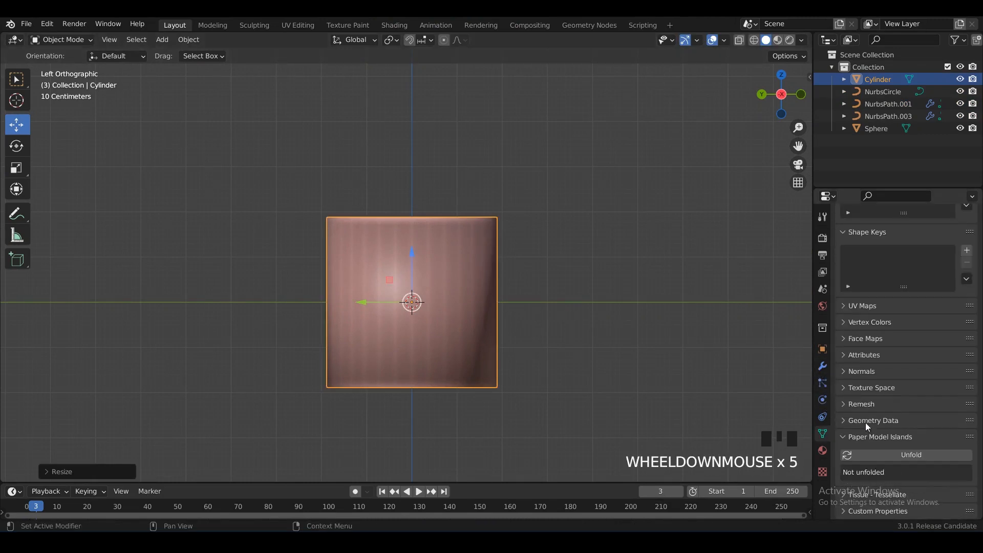
pyautogui.click(858, 379)
pyautogui.click(895, 389)
pyautogui.scroll(2, 462, 297)
pyautogui.keyDown('shift'); pyautogui.middleClick(553, 334); pyautogui.keyUp('shift')
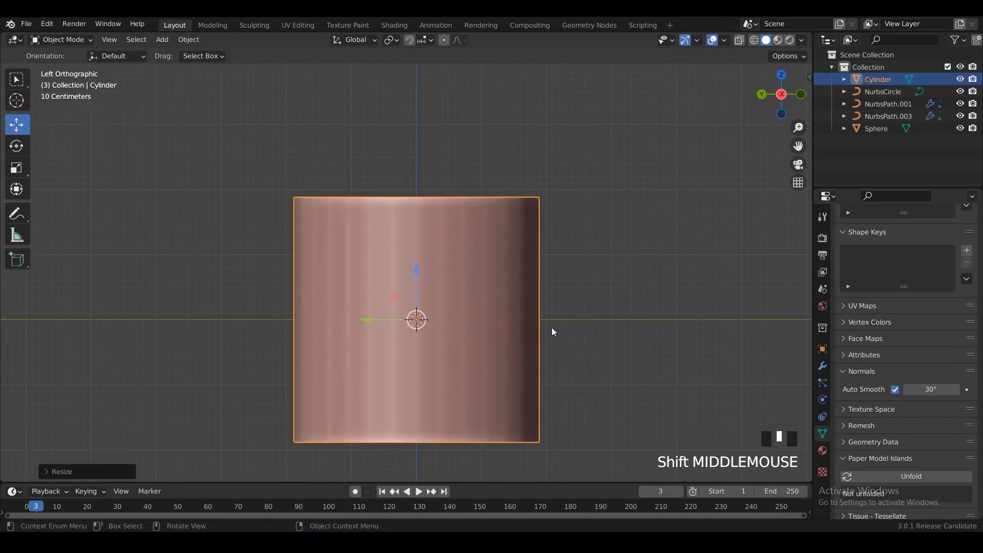
pyautogui.scroll(-3, 509, 310)
# - Raise the cylinder until its base rests on the ground plane and apply its transforms
pyautogui.moveTo(414, 245); pyautogui.dragTo(424, 170)
pyautogui.hotkey('ctrl', 'a')
pyautogui.click(527, 270)
pyautogui.moveTo(540, 252); pyautogui.dragTo(461, 247, button='middle')
# - Lower the cylinder's top face by about 3 m to turn the cylinder into a low disc
pyautogui.press('Tab')
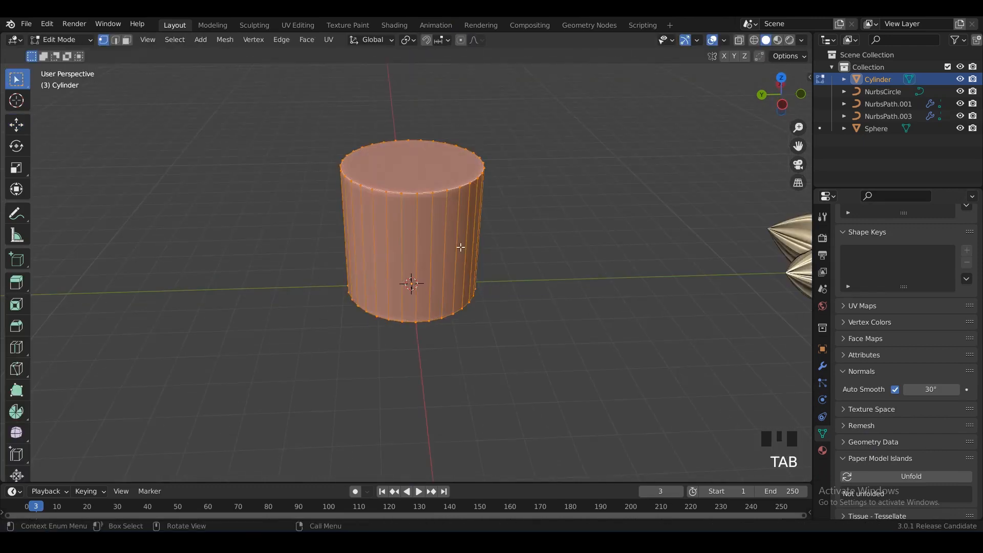
pyautogui.press('3')
pyautogui.click(433, 155)
pyautogui.press('g')
pyautogui.keyDown('alt'); pyautogui.scroll(-1, 435, 164); pyautogui.keyUp('alt')
pyautogui.keyDown('alt'); pyautogui.moveTo(435, 164); pyautogui.dragTo(456, 193, button='middle'); pyautogui.keyUp('alt')
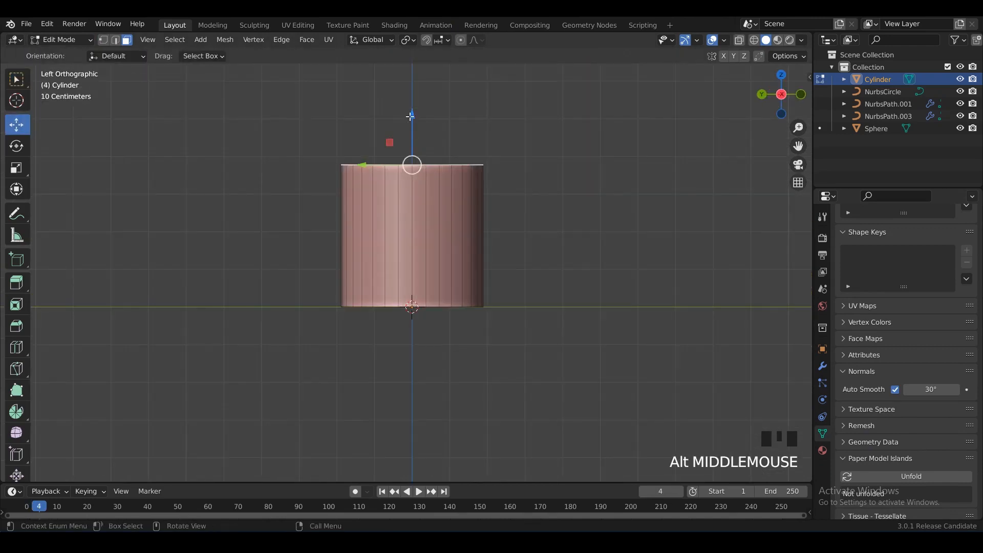
pyautogui.moveTo(414, 133); pyautogui.dragTo(435, 214)
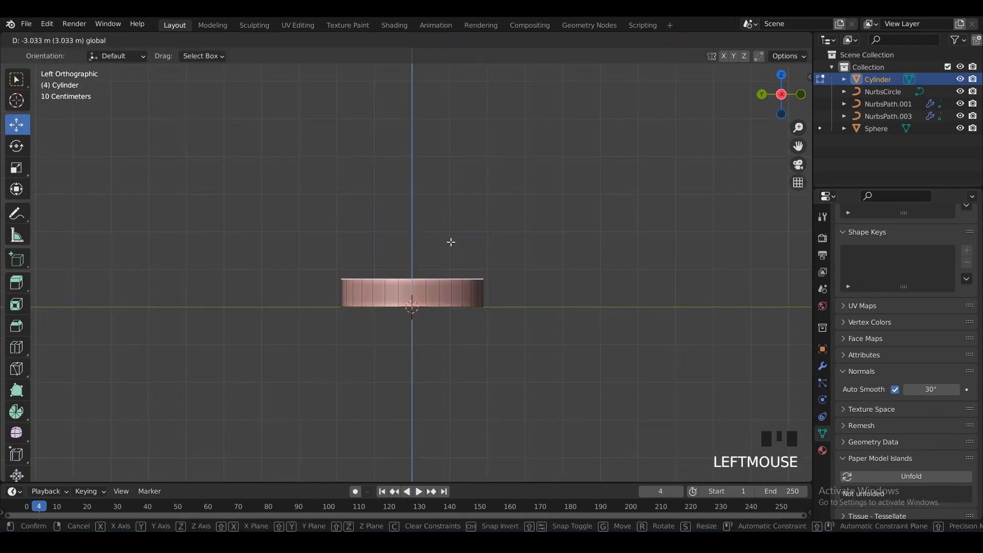
pyautogui.press('Tab')
pyautogui.moveTo(474, 290); pyautogui.dragTo(459, 285, button='middle')
pyautogui.scroll(2, 459, 284)
# - Bevel the disc's top edge with a 0.805 m offset and a stepped custom moulding profile preset
pyautogui.moveTo(416, 235); pyautogui.dragTo(411, 221)
pyautogui.moveTo(462, 234); pyautogui.dragTo(546, 259, button='middle')
pyautogui.hotkey('ctrl', 'b')
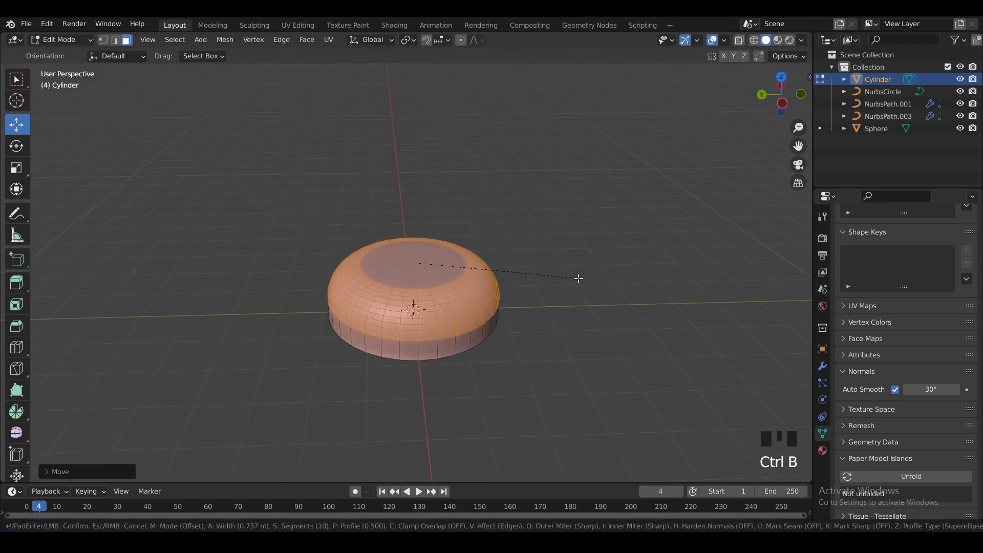
pyautogui.click(50, 473)
pyautogui.click(173, 469)
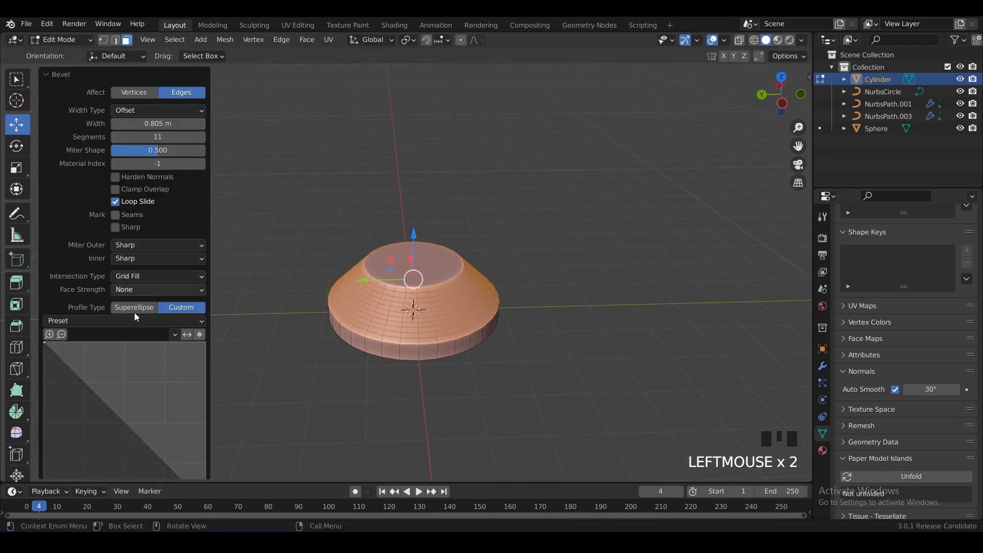
pyautogui.click(105, 357)
pyautogui.moveTo(477, 258); pyautogui.dragTo(492, 253, button='middle')
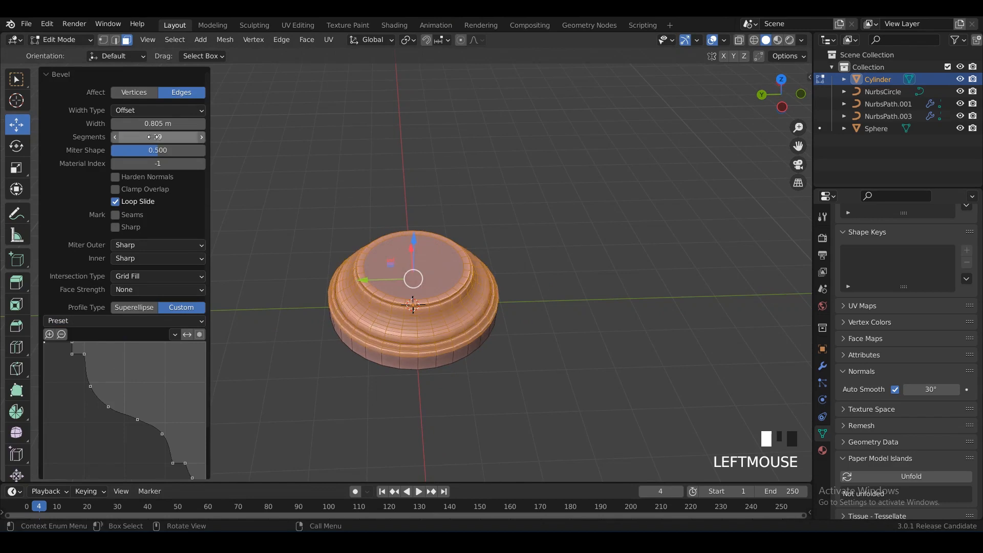
pyautogui.moveTo(572, 217); pyautogui.dragTo(514, 276, button='middle')
pyautogui.press('Tab')
# - Add a mesh plane and move it along Y so that it slightly overlaps the disc's rim
pyautogui.moveTo(506, 264)
pyautogui.keyDown('alt'); pyautogui.mouseDown(button='middle')
pyautogui.moveTo(471, 219)
pyautogui.moveTo(504, 246)
pyautogui.mouseUp(button='middle'); pyautogui.keyUp('alt')
pyautogui.click(545, 243)
pyautogui.keyDown('shift'); pyautogui.moveTo(572, 195); pyautogui.dragTo(574, 206, button='middle'); pyautogui.keyUp('shift')
pyautogui.keyDown('shift'); pyautogui.moveTo(496, 199); pyautogui.dragTo(504, 170, button='middle'); pyautogui.keyUp('shift')
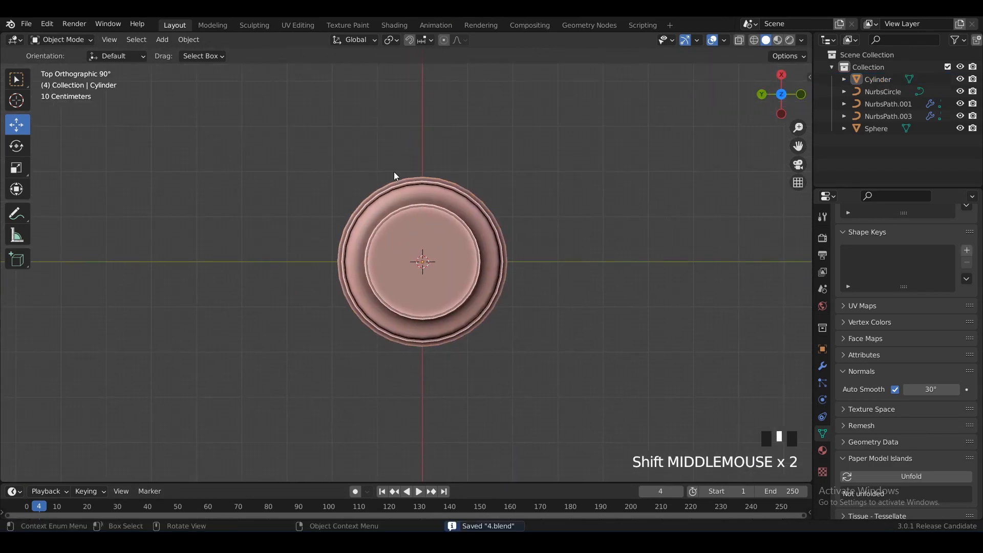
pyautogui.hotkey('shift', 'a')
pyautogui.moveTo(360, 156)
pyautogui.click(402, 155)
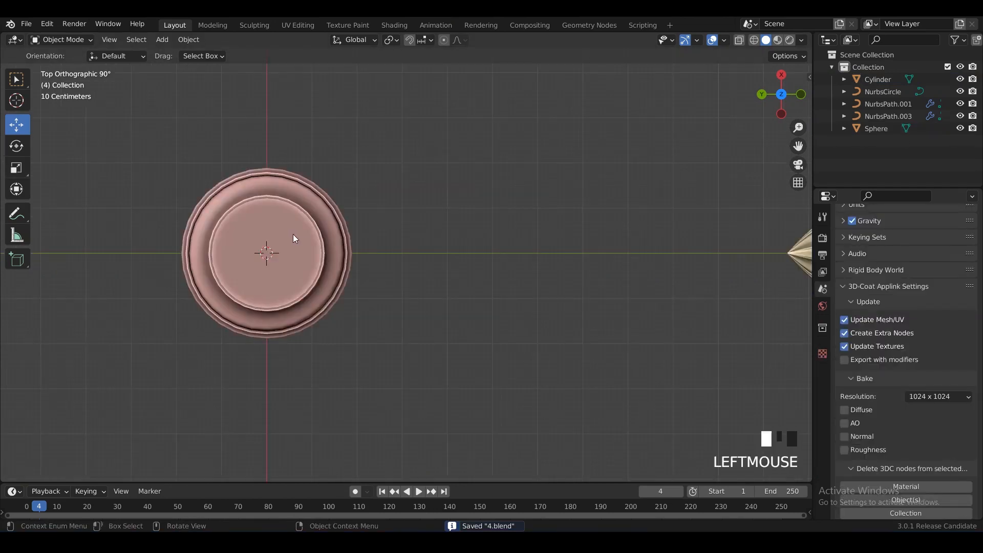
pyautogui.click(292, 204)
pyautogui.hotkey('shift', 'a')
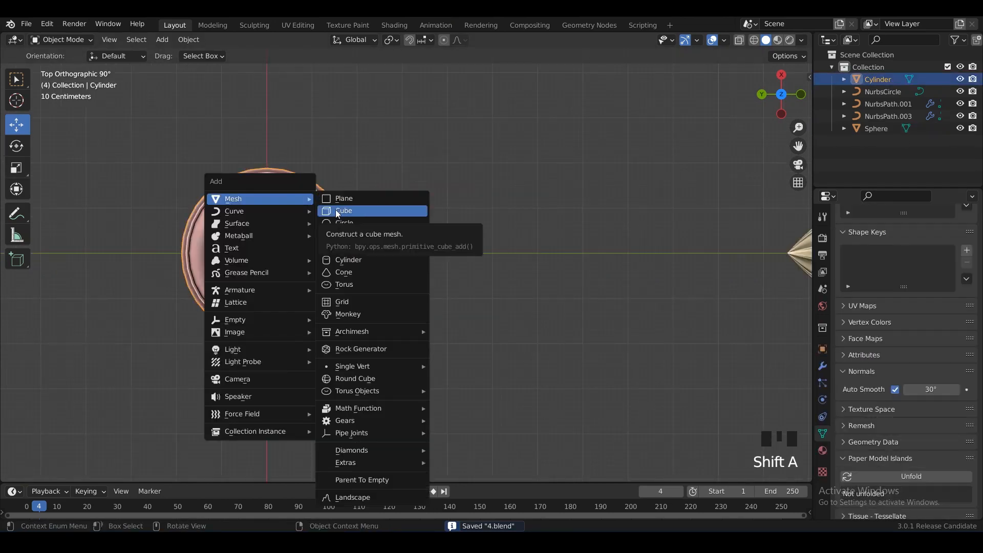
pyautogui.click(341, 198)
pyautogui.moveTo(229, 250); pyautogui.dragTo(347, 251)
# - Scale the plane's inner edge to about 0.63, and widen the outer edge and shift it slightly toward the disc
pyautogui.press('Tab')
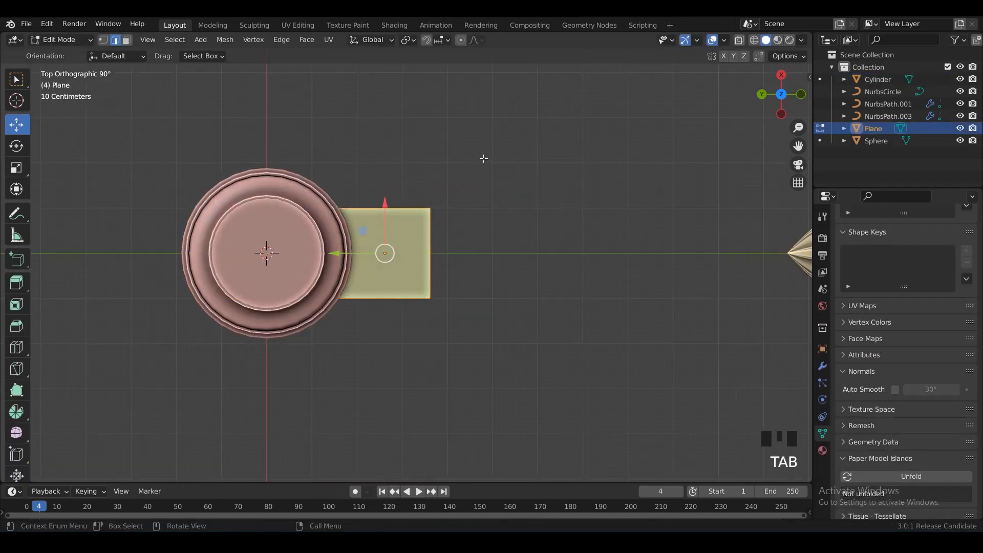
pyautogui.moveTo(397, 393); pyautogui.dragTo(398, 391)
pyautogui.press('s')
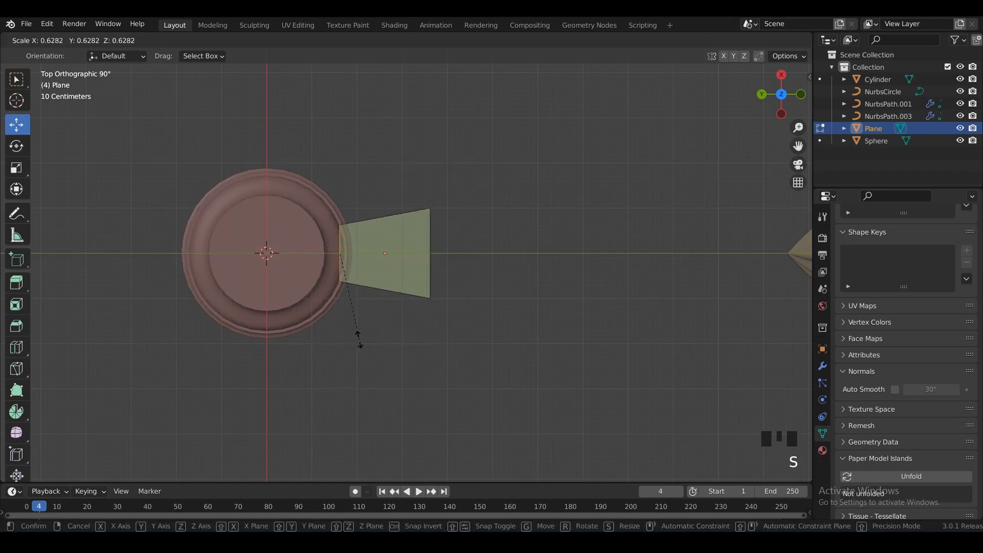
pyautogui.click(357, 334)
pyautogui.click(420, 256)
pyautogui.press('s')
pyautogui.click(403, 262)
pyautogui.moveTo(381, 254); pyautogui.dragTo(427, 252)
# - Extrude the plane's outer edge about 1.42 m outward along Y with a narrowed tip, and give the plane level 3 subdivision
pyautogui.press('e')
pyautogui.rightClick(437, 255)
pyautogui.press('s')
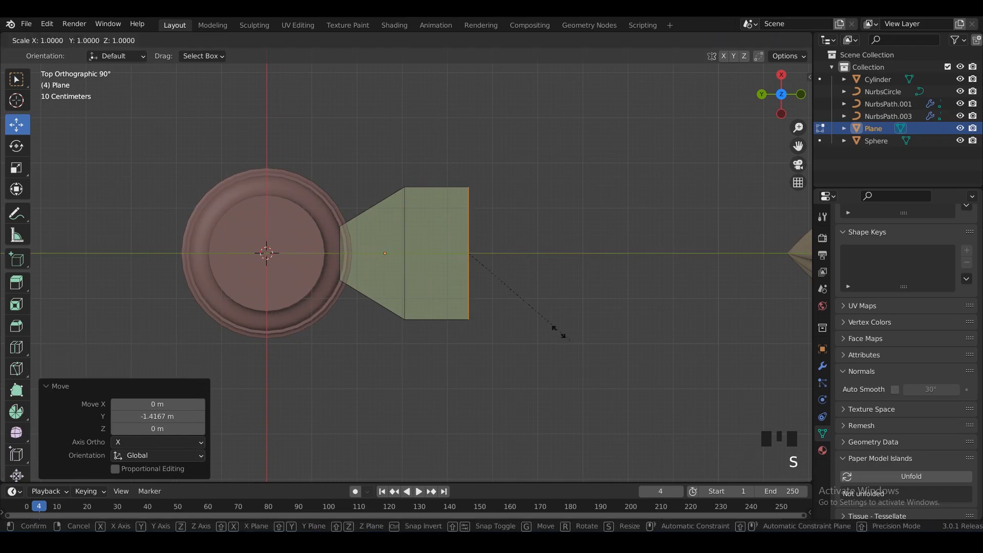
pyautogui.press('0')
pyautogui.press('Return')
pyautogui.press('Tab')
pyautogui.hotkey('ctrl', '1')
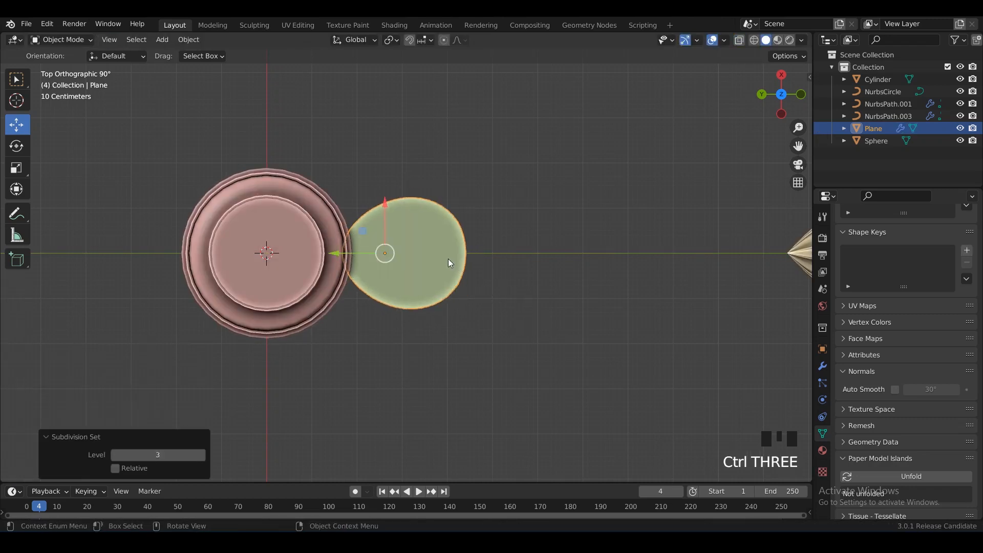
# - Extrude the whole petal upward about 0.69 m and tilt its top by about 10° so it rises away from the disc
pyautogui.press('Tab')
pyautogui.press('a')
pyautogui.keyDown('alt'); pyautogui.moveTo(449, 263); pyautogui.dragTo(424, 255, button='middle'); pyautogui.keyUp('alt')
pyautogui.scroll(1, 427, 251)
pyautogui.press('e')
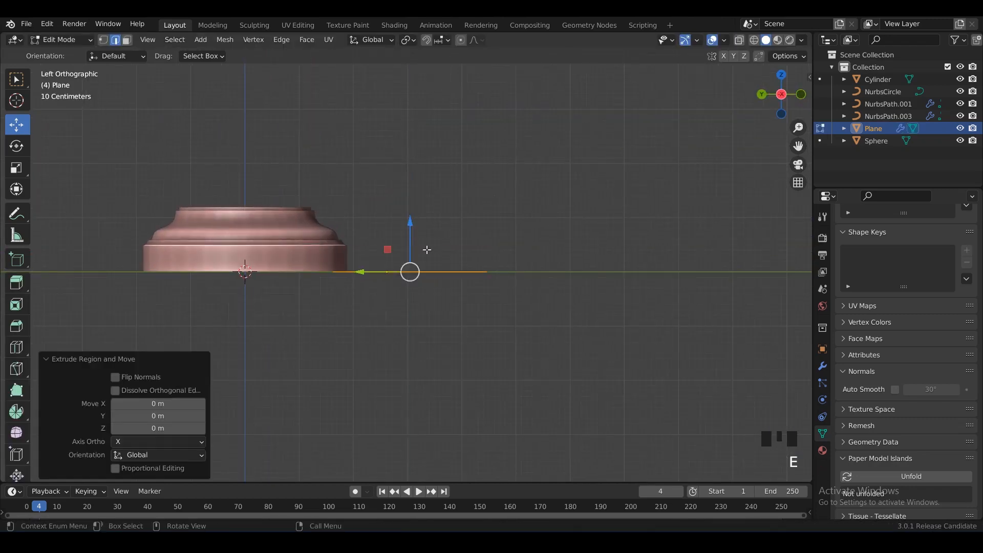
pyautogui.moveTo(410, 221); pyautogui.dragTo(408, 191)
pyautogui.press('r')
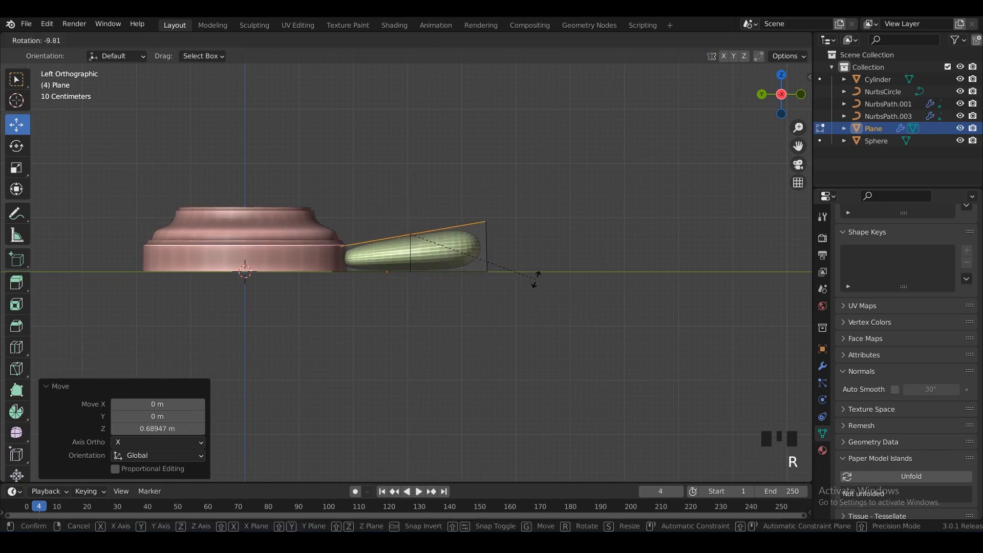
pyautogui.click(534, 278)
# - Shade the petal smooth
pyautogui.hotkey('alt', 'z')
pyautogui.moveTo(487, 270); pyautogui.dragTo(484, 314, button='middle')
pyautogui.hotkey('alt', 'z')
pyautogui.press('Tab')
pyautogui.click(471, 246)
pyautogui.rightClick(470, 246)
pyautogui.click(469, 245)
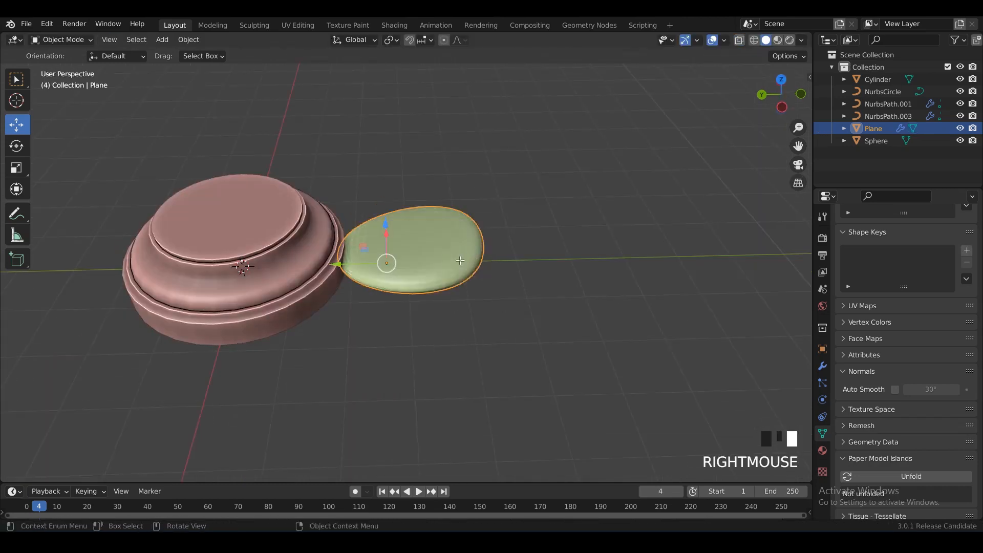
# - Tilt the petal's top slightly steeper and raise it by about 0.05 m
pyautogui.press('Tab')
pyautogui.hotkey('alt', 'z')
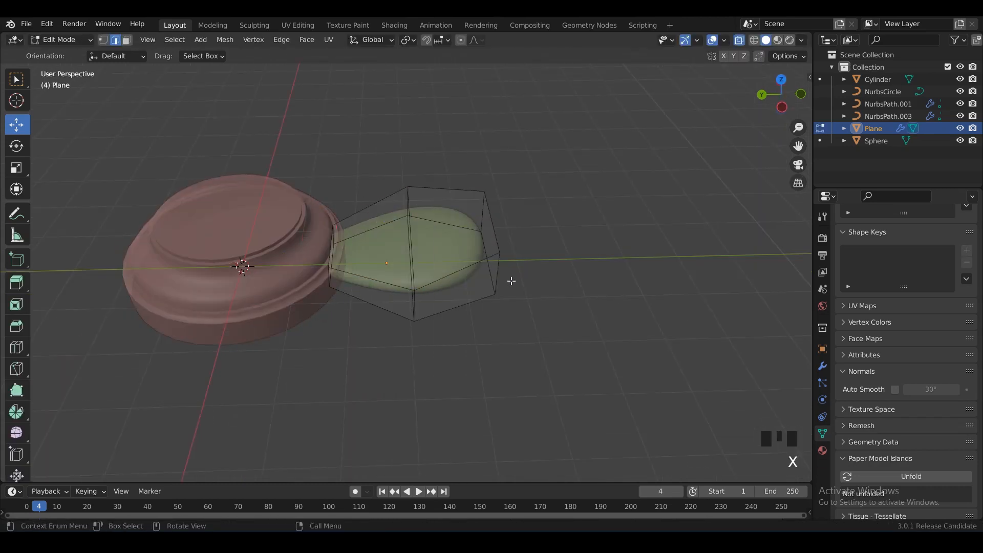
pyautogui.moveTo(510, 279); pyautogui.dragTo(500, 303, button='middle')
pyautogui.press('Tab')
pyautogui.hotkey('alt', 'z')
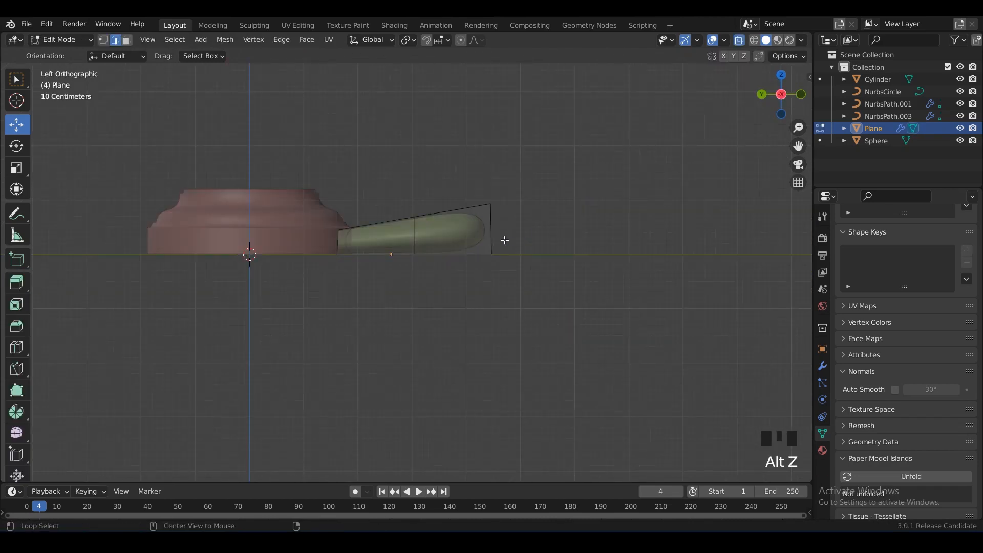
pyautogui.keyDown('shift'); pyautogui.moveTo(505, 241); pyautogui.dragTo(512, 271, button='middle'); pyautogui.keyUp('shift')
pyautogui.moveTo(219, 158); pyautogui.dragTo(592, 276)
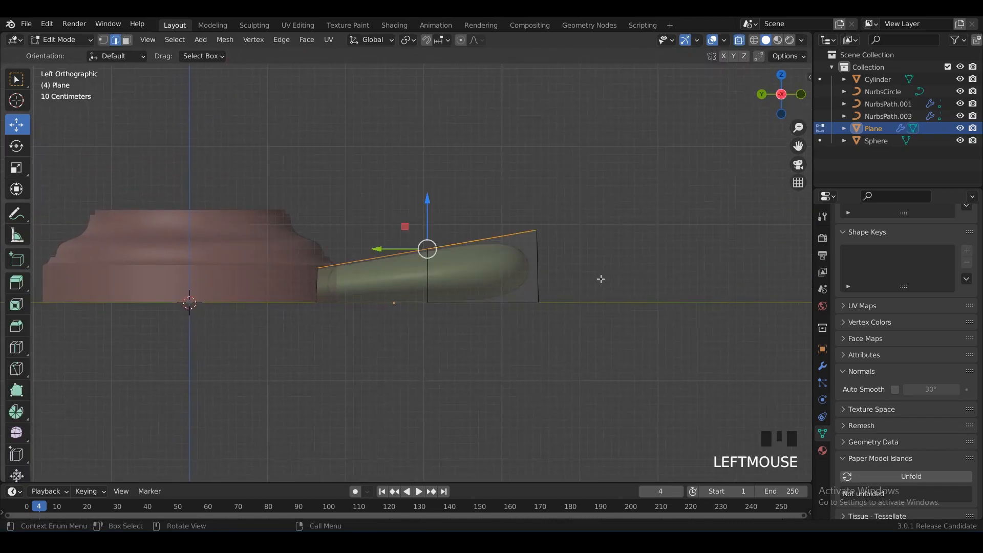
pyautogui.click(600, 276)
pyautogui.moveTo(425, 195); pyautogui.dragTo(421, 191)
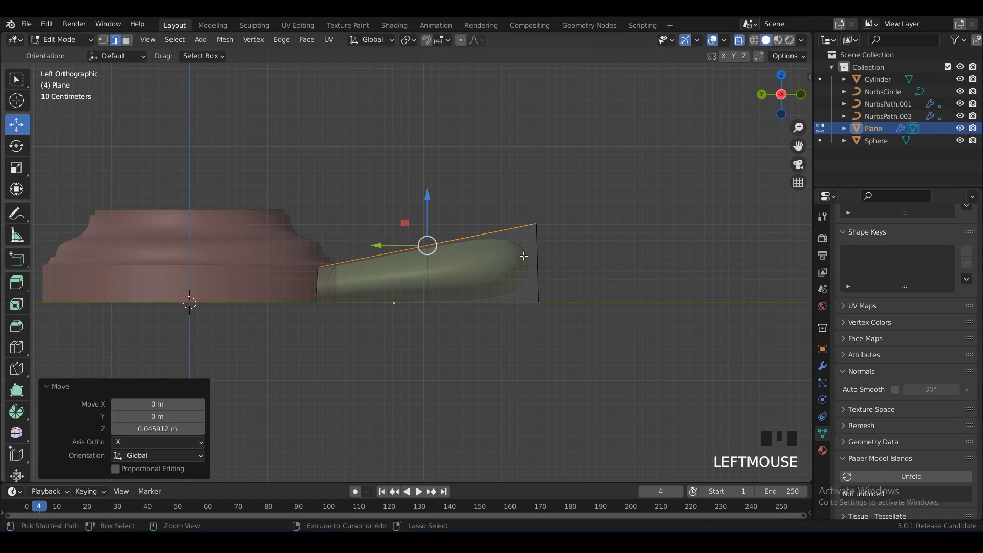
# - Cut an edge loop around the petal's sides, slide it close to the base with a factor of about 0.74, and save the file
pyautogui.hotkey('ctrl', 'r')
pyautogui.click(524, 257)
pyautogui.click(529, 282)
pyautogui.hotkey('alt', 'z')
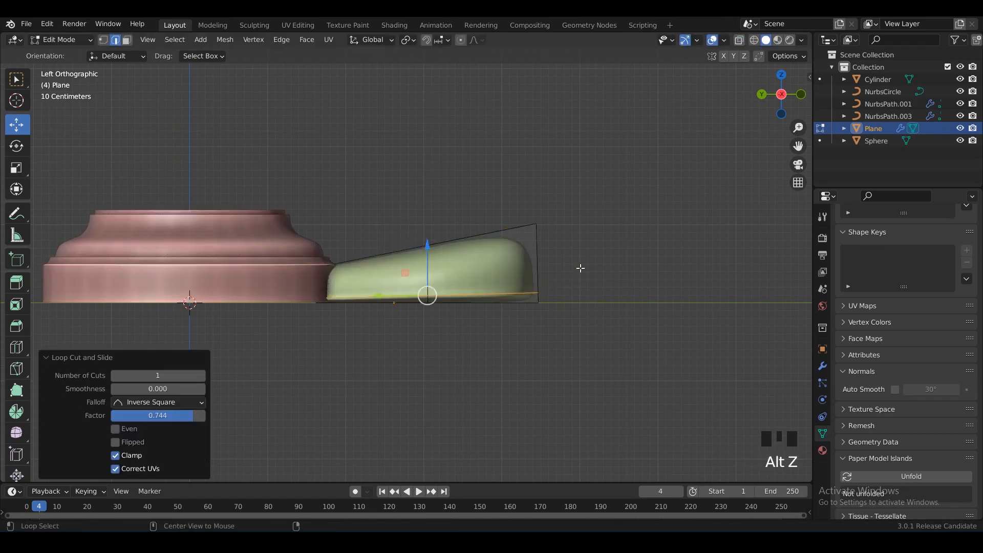
pyautogui.moveTo(579, 268); pyautogui.dragTo(505, 289, button='middle')
pyautogui.moveTo(379, 277); pyautogui.dragTo(461, 275, button='middle')
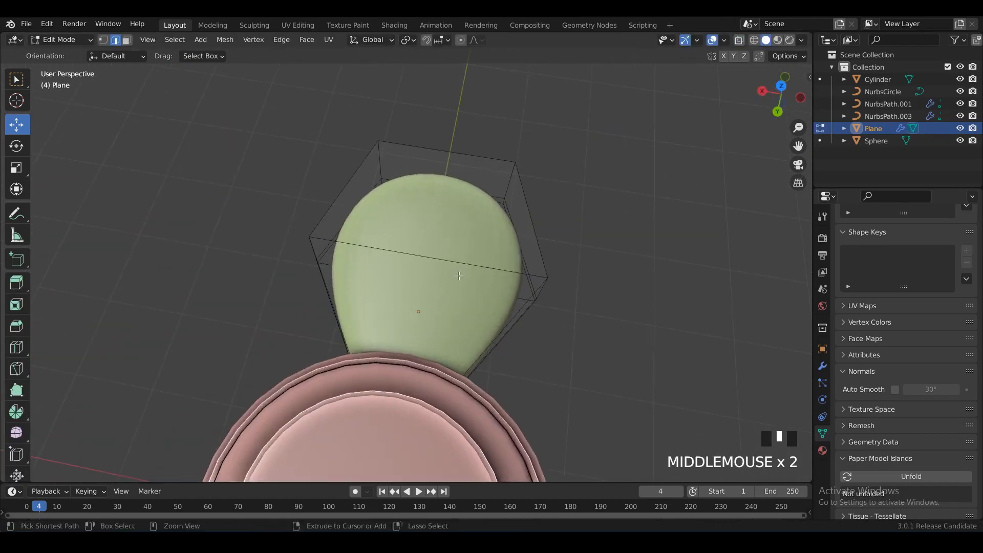
pyautogui.hotkey('ctrl', 's')
# - Inset the petal's two top faces together and shift the inset about 0.49 m along Y toward the disc
pyautogui.scroll(1, 453, 282)
pyautogui.press('3')
pyautogui.click(454, 283)
pyautogui.keyDown('shift'); pyautogui.click(469, 228); pyautogui.keyUp('shift')
pyautogui.moveTo(543, 230); pyautogui.dragTo(446, 266, button='middle')
pyautogui.press('i')
pyautogui.click(371, 236)
pyautogui.keyDown('shift'); pyautogui.moveTo(446, 266); pyautogui.dragTo(530, 274, button='middle'); pyautogui.keyUp('shift')
pyautogui.moveTo(448, 261); pyautogui.dragTo(405, 262)
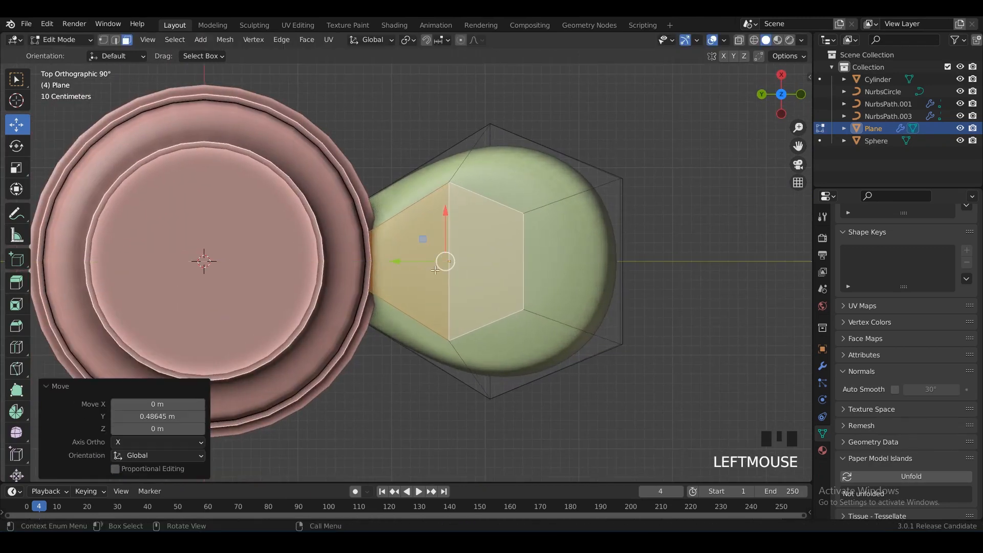
# - Delete the narrow face between the inset and the petal's inner end
pyautogui.moveTo(512, 328); pyautogui.dragTo(470, 264, button='middle')
pyautogui.press('Tab')
pyautogui.press('Tab')
pyautogui.hotkey('alt', 'z')
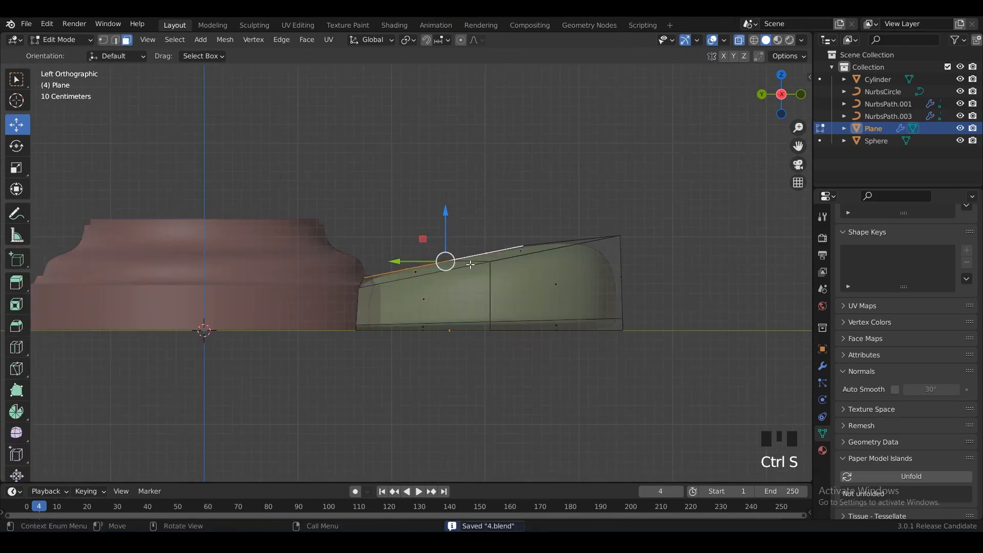
pyautogui.scroll(2, 361, 281)
pyautogui.press('x')
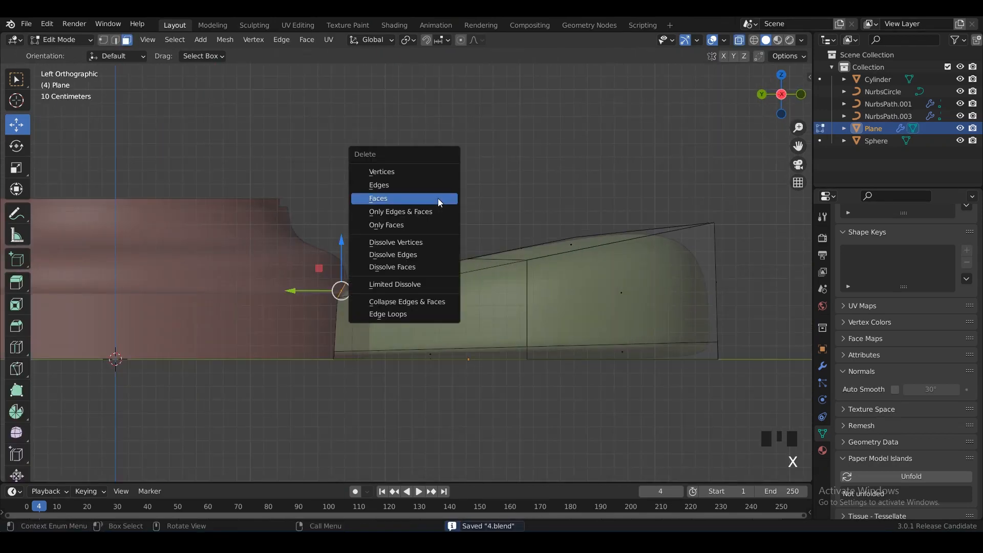
pyautogui.click(438, 198)
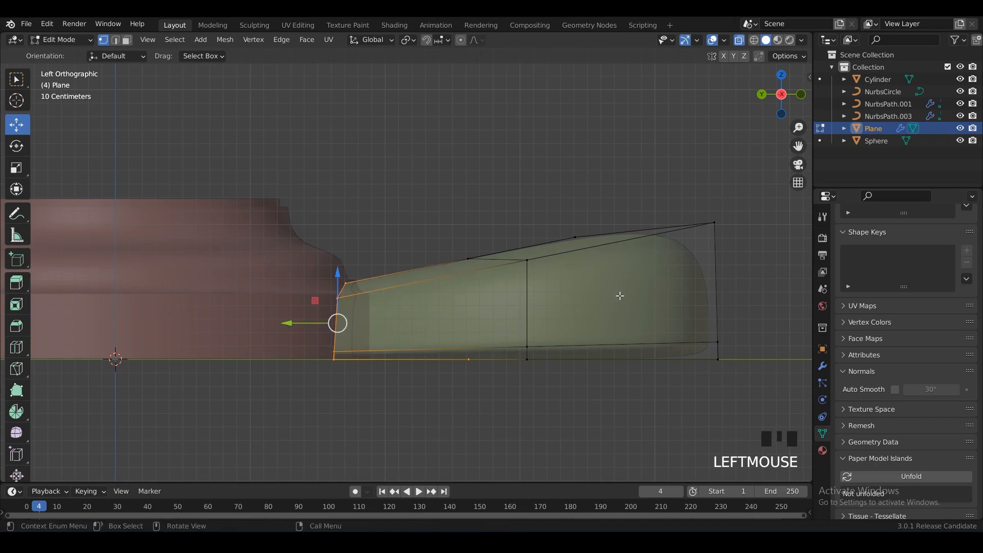
# - Scale the petal's inner-end vertices along Y to about 0.26 to bring them nearly into line
pyautogui.press('s')
pyautogui.press('x')
pyautogui.click(417, 313)
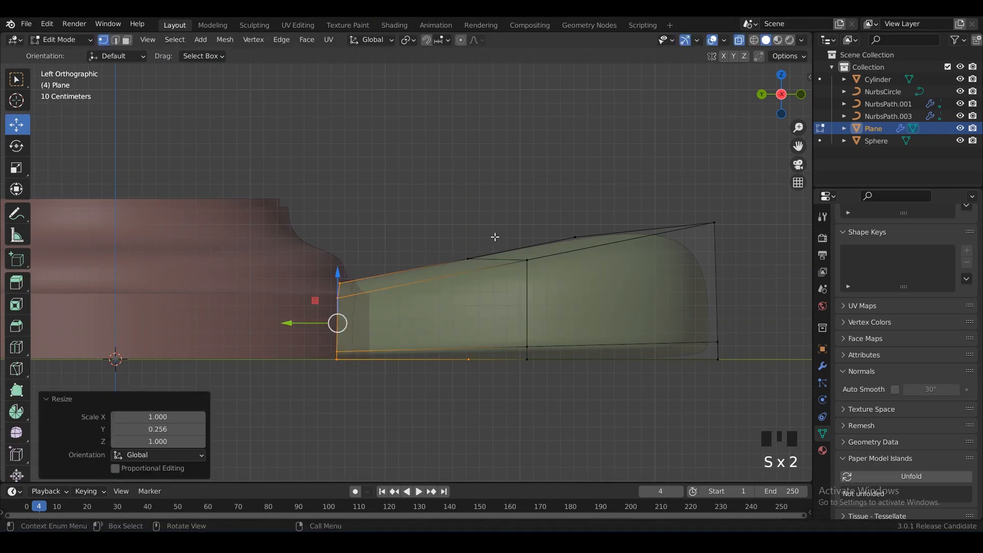
# - Move the inset's middle and outer vertices outward and up, the outer ones by about 0.61 m and 0.14 m, and save the file
pyautogui.click(464, 258)
pyautogui.moveTo(519, 247); pyautogui.dragTo(657, 218)
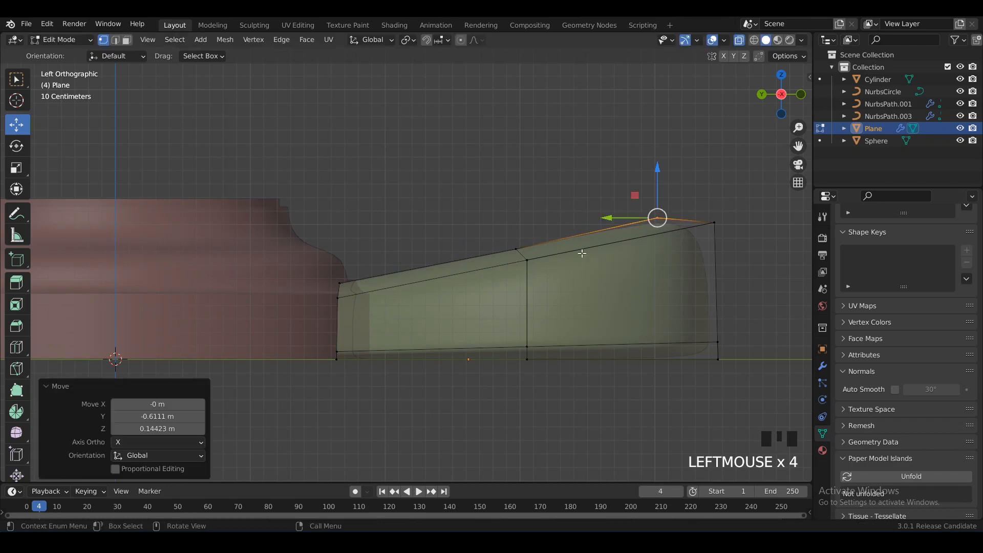
pyautogui.moveTo(505, 234); pyautogui.dragTo(526, 247)
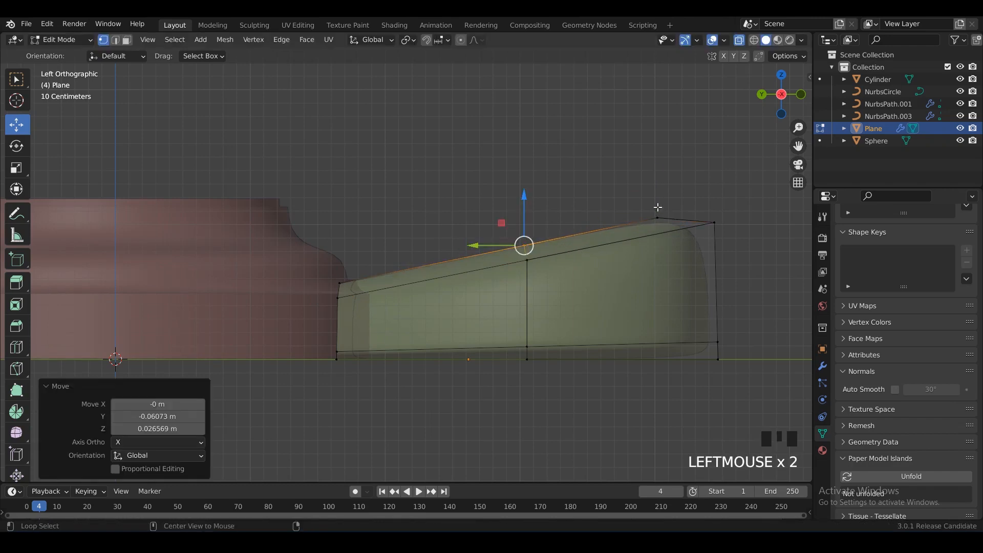
pyautogui.moveTo(671, 180); pyautogui.dragTo(632, 225)
pyautogui.moveTo(656, 218); pyautogui.dragTo(659, 218)
pyautogui.hotkey('alt', 'z')
pyautogui.moveTo(609, 207); pyautogui.dragTo(498, 251, button='middle')
pyautogui.press('Tab')
pyautogui.hotkey('ctrl', 's')
pyautogui.press('Tab')
pyautogui.hotkey('ctrl', 's')
# - Extrude the petal's two inset top faces upward into a raised inner petal and nudge them about 0.04 m toward the disc
pyautogui.press('3')
pyautogui.click(513, 237)
pyautogui.keyDown('shift'); pyautogui.click(492, 286); pyautogui.keyUp('shift')
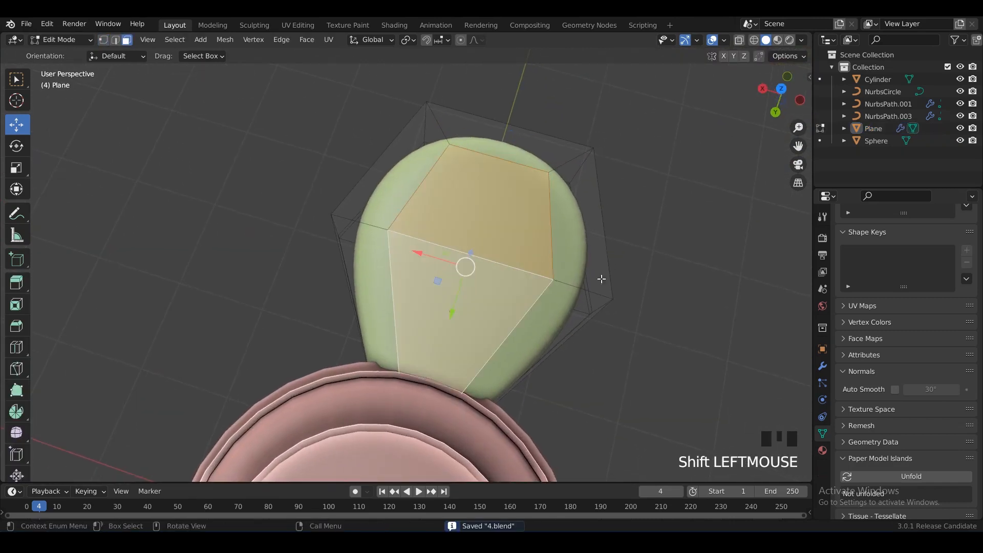
pyautogui.moveTo(686, 278); pyautogui.dragTo(588, 209, button='middle')
pyautogui.click(676, 282)
pyautogui.moveTo(467, 220); pyautogui.dragTo(458, 199)
pyautogui.hotkey('ctrl', 'z')
pyautogui.rightClick(480, 231)
pyautogui.keyDown('alt'); pyautogui.moveTo(458, 201); pyautogui.dragTo(441, 207, button='middle'); pyautogui.keyUp('alt')
pyautogui.hotkey('alt', 'z')
pyautogui.moveTo(465, 244); pyautogui.dragTo(461, 244)
pyautogui.hotkey('alt', 'z')
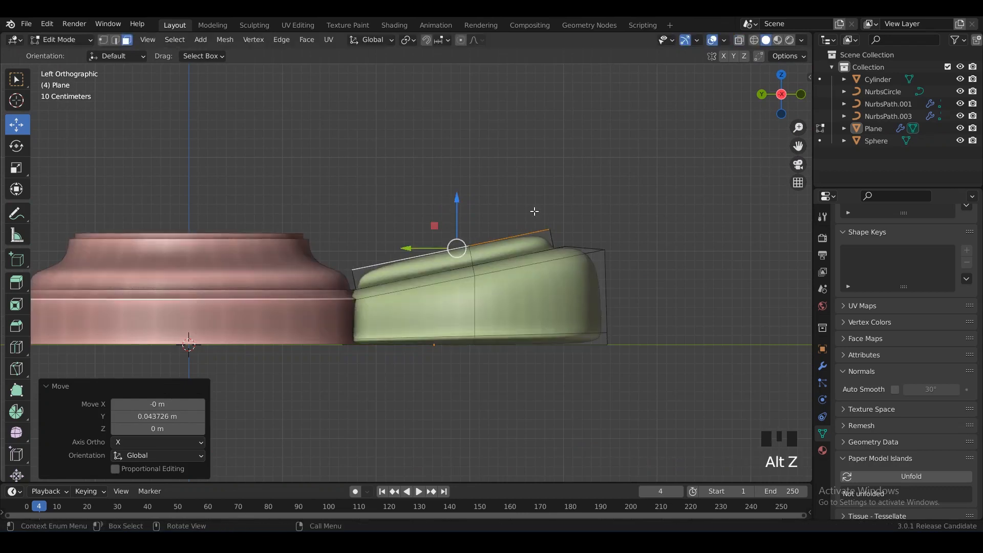
# - Delete the raised inner petal's end face next to the disc
pyautogui.press('Tab')
pyautogui.scroll(-4, 521, 262)
pyautogui.moveTo(521, 262); pyautogui.dragTo(425, 286, button='middle')
pyautogui.press('Tab')
pyautogui.hotkey('alt', 'z')
pyautogui.scroll(4, 422, 286)
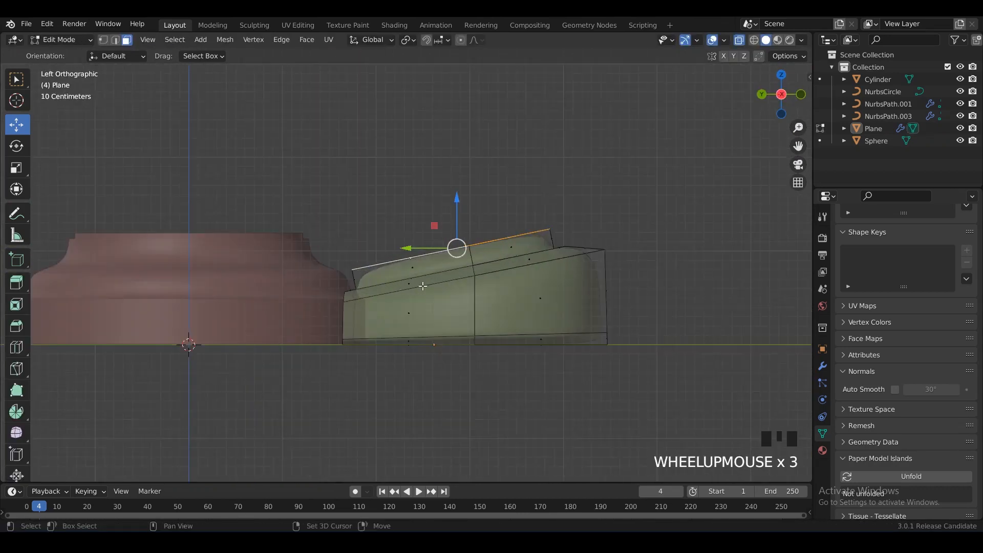
pyautogui.scroll(1, 423, 286)
pyautogui.moveTo(328, 241); pyautogui.dragTo(430, 397)
pyautogui.moveTo(372, 291); pyautogui.dragTo(358, 291)
pyautogui.hotkey('ctrl', 'z')
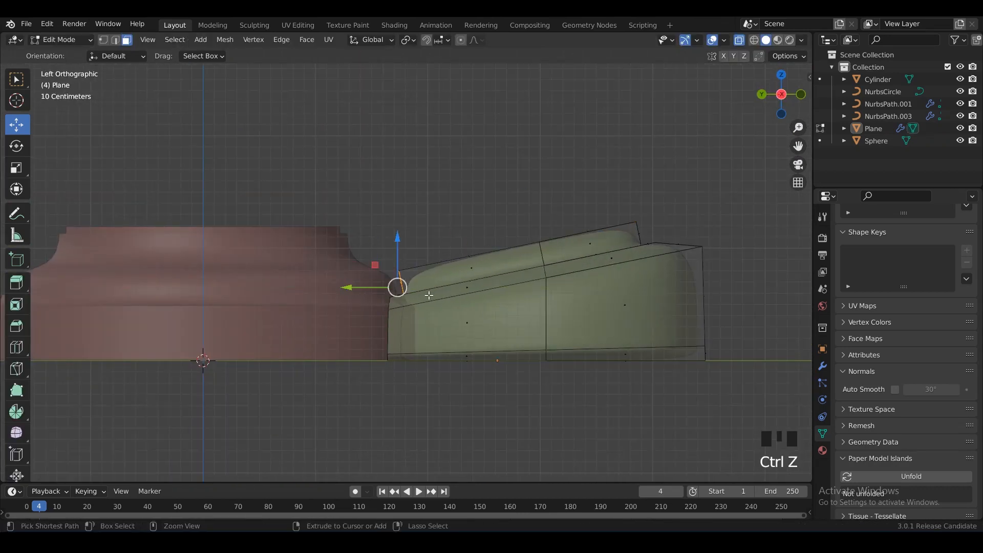
pyautogui.press('x')
pyautogui.click(449, 289)
# - Flatten the petal's inner-end vertices by scaling them to 0 along Y, and move them into the disc
pyautogui.moveTo(347, 244); pyautogui.dragTo(428, 425)
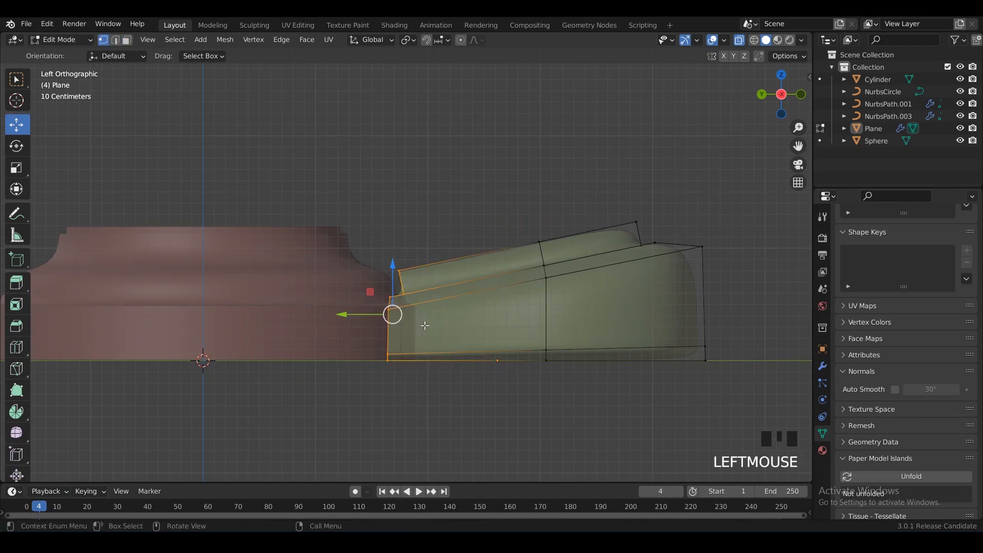
pyautogui.press('s')
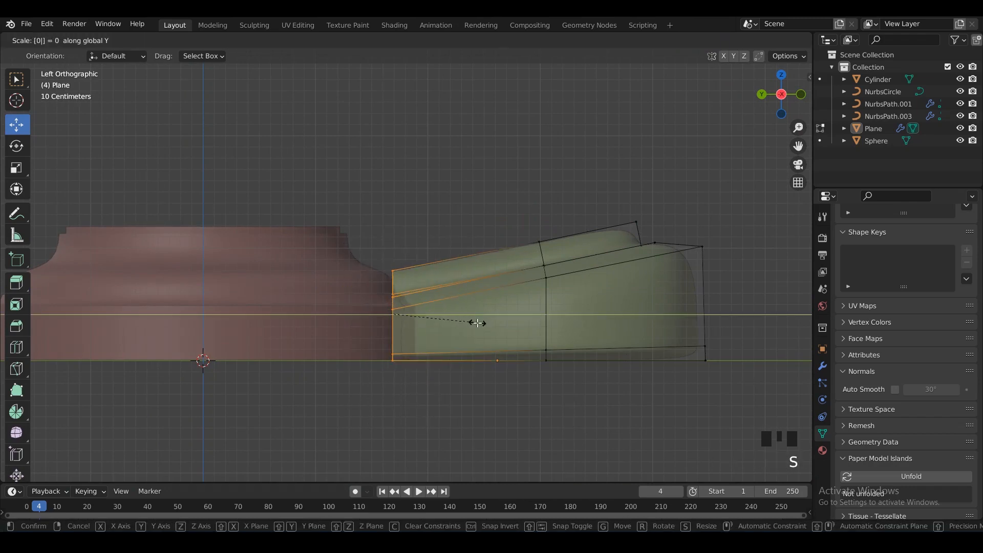
pyautogui.click(477, 322)
pyautogui.moveTo(350, 313); pyautogui.dragTo(307, 309)
pyautogui.hotkey('alt', 'z')
pyautogui.press('Tab')
pyautogui.moveTo(389, 327); pyautogui.dragTo(500, 341, button='middle')
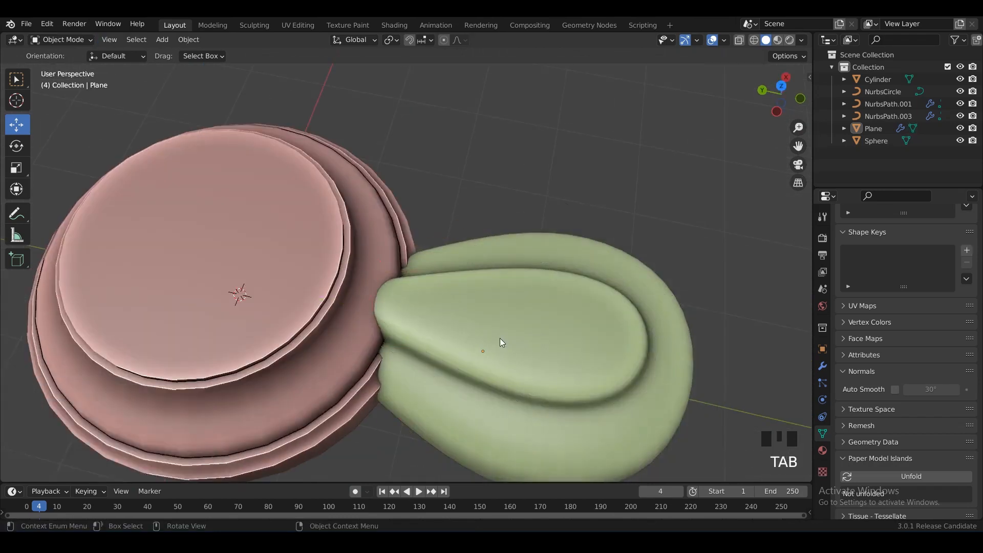
# - Apply the petal's location, rotation and scale so its origin sits at the disc's centre
pyautogui.scroll(-1, 447, 285)
pyautogui.keyDown('alt'); pyautogui.moveTo(447, 285); pyautogui.dragTo(483, 310, button='middle'); pyautogui.keyUp('alt')
pyautogui.click(491, 205)
pyautogui.hotkey('ctrl', 'a')
pyautogui.click(594, 198)
pyautogui.scroll(-2, 529, 248)
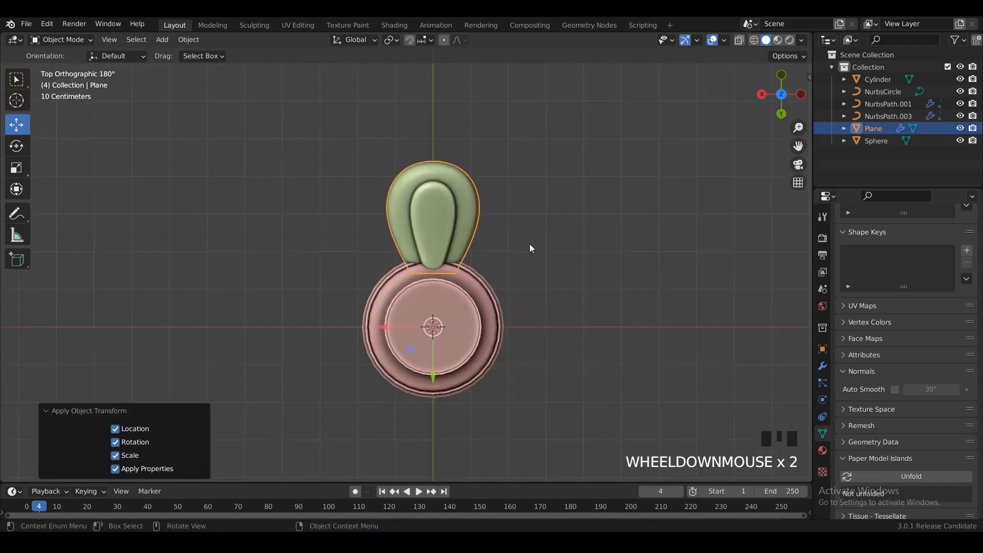
pyautogui.scroll(2, 532, 235)
# - Add a centred loop cut across the petal's inner half, next to the disc
pyautogui.press('Tab')
pyautogui.press('ctrl+KP_3')
pyautogui.hotkey('alt', 'z')
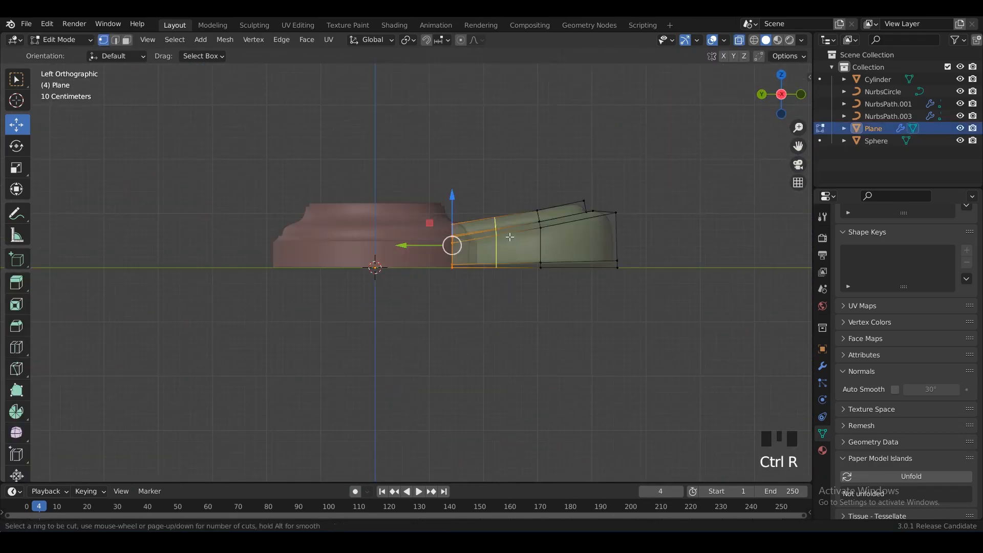
pyautogui.click(510, 237)
pyautogui.rightClick(510, 237)
# - Slide the new edge loop toward the disc with a factor of about -0.306
pyautogui.scroll(2, 510, 237)
pyautogui.keyDown('shift'); pyautogui.scroll(1, 505, 256); pyautogui.keyUp('shift')
pyautogui.moveTo(508, 254); pyautogui.dragTo(517, 254)
pyautogui.hotkey('ctrl', 'z')
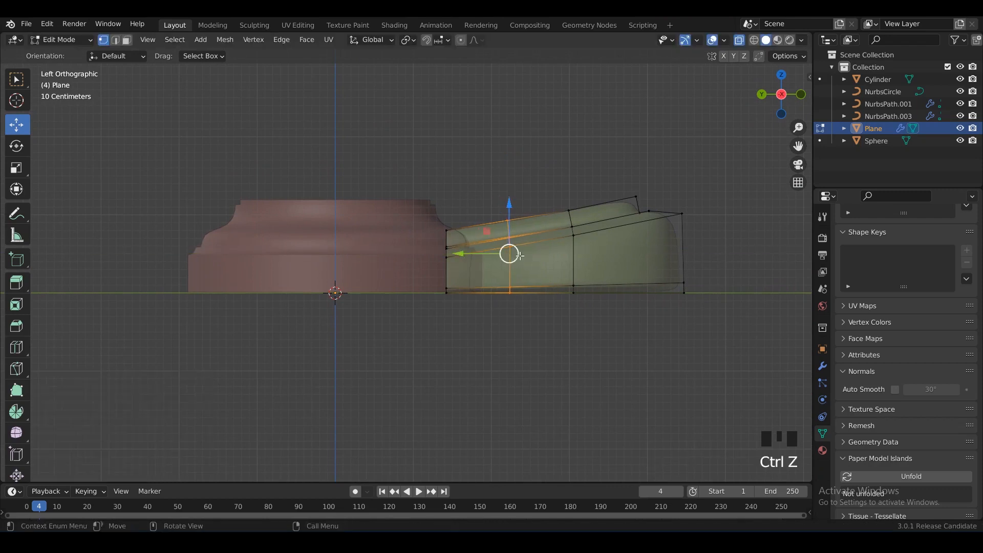
pyautogui.press('g')
pyautogui.press('g')
pyautogui.click(491, 254)
pyautogui.scroll(3, 491, 256)
pyautogui.press('s')
pyautogui.rightClick(623, 314)
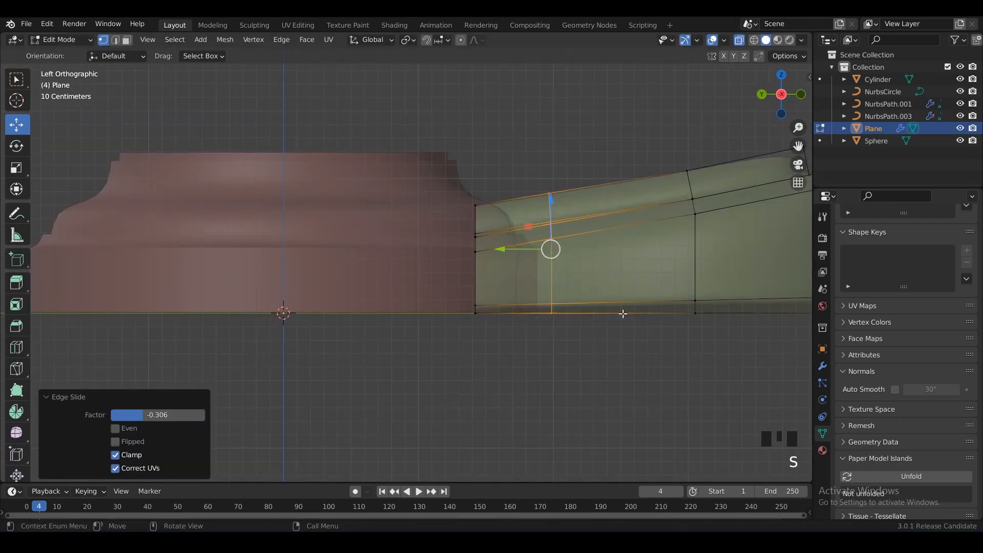
# - Lower the new loop's top slightly near the petal's inner end, and check the petal's shape from above
pyautogui.click(533, 231)
pyautogui.moveTo(555, 194); pyautogui.dragTo(546, 220)
pyautogui.click(512, 225)
pyautogui.keyDown('alt'); pyautogui.click(550, 251); pyautogui.keyUp('alt')
pyautogui.press('Tab')
pyautogui.moveTo(546, 220); pyautogui.dragTo(545, 368, button='middle')
pyautogui.press('Tab')
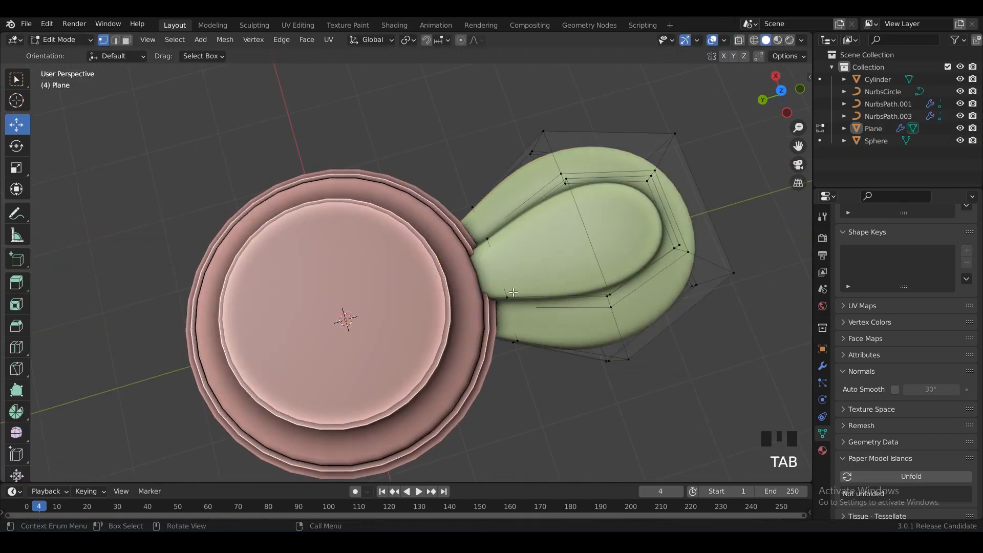
# - Narrow the petal's edge loop near the disc by scaling it to 0.858 along X
pyautogui.hotkey('alt', 'z')
pyautogui.keyDown('alt'); pyautogui.moveTo(499, 324); pyautogui.dragTo(614, 310, button='middle'); pyautogui.keyUp('alt')
pyautogui.hotkey('alt', 'z')
pyautogui.hotkey('alt', 'z')
pyautogui.press('s')
pyautogui.click(664, 314)
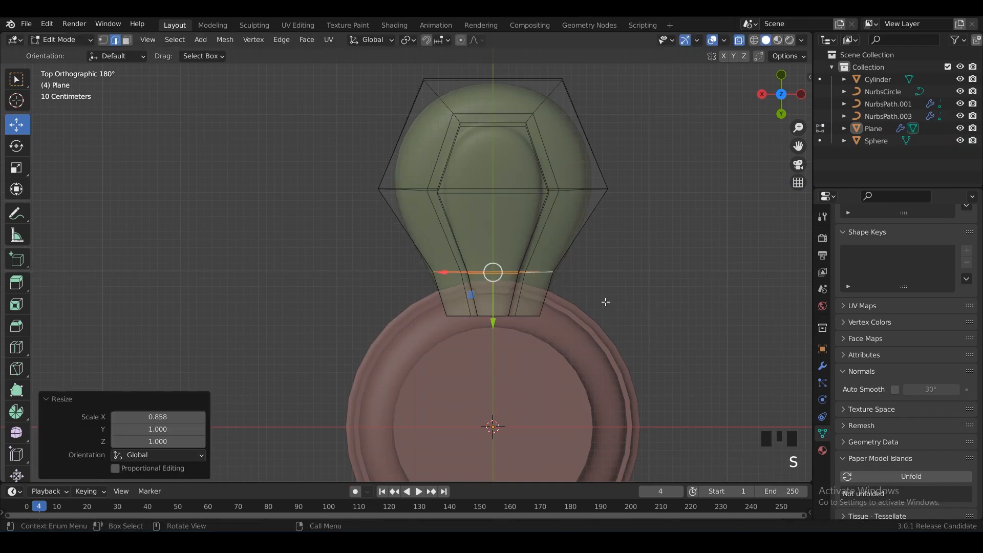
# - Try to bevel the petal's narrowed edge loop by 0.338 m with two segments
pyautogui.click(673, 326)
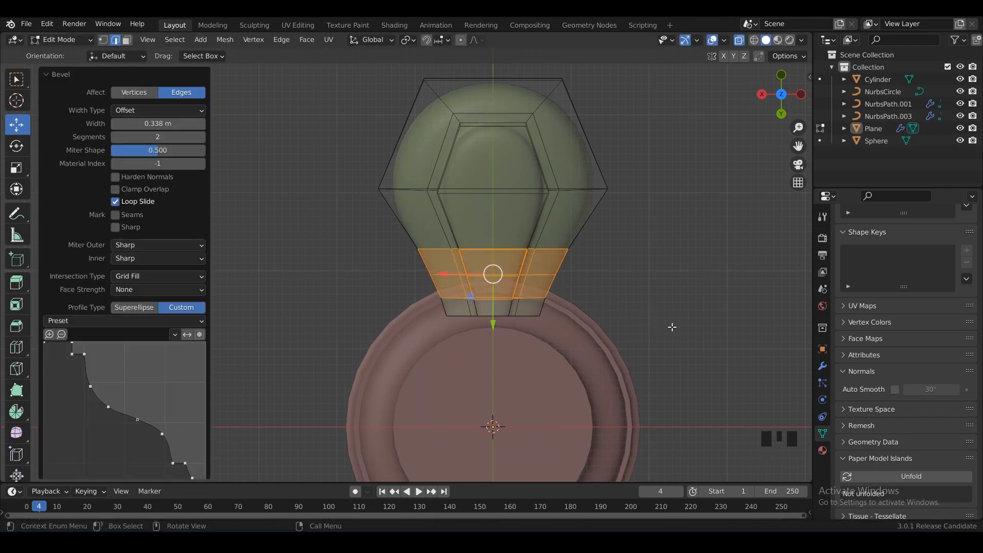
pyautogui.hotkey('ctrl', 'z')
pyautogui.click(622, 276)
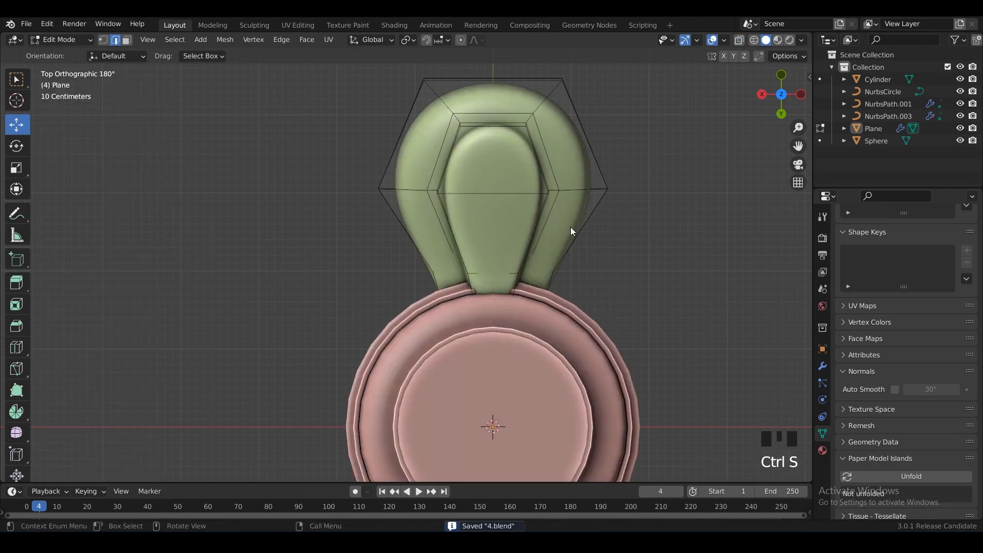
pyautogui.press('Tab')
pyautogui.hotkey('ctrl', 'a')
pyautogui.click(566, 212)
# - Try to slide the petal's narrowed edge loop away from the disc with a factor of 0.104
pyautogui.press('Tab')
pyautogui.hotkey('alt', 'z')
pyautogui.scroll(1, 510, 273)
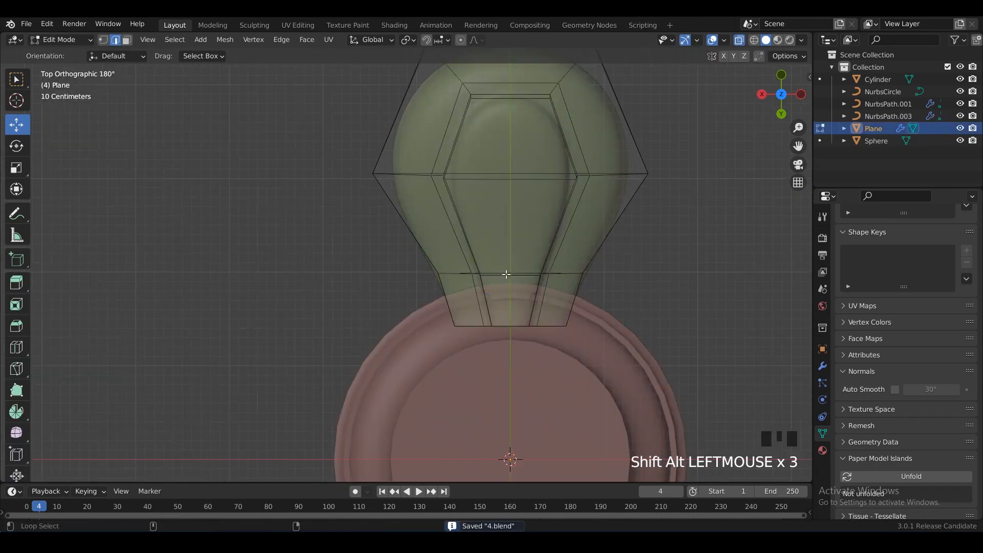
pyautogui.press('g')
pyautogui.press('g')
pyautogui.click(515, 271)
pyautogui.hotkey('alt', 'z')
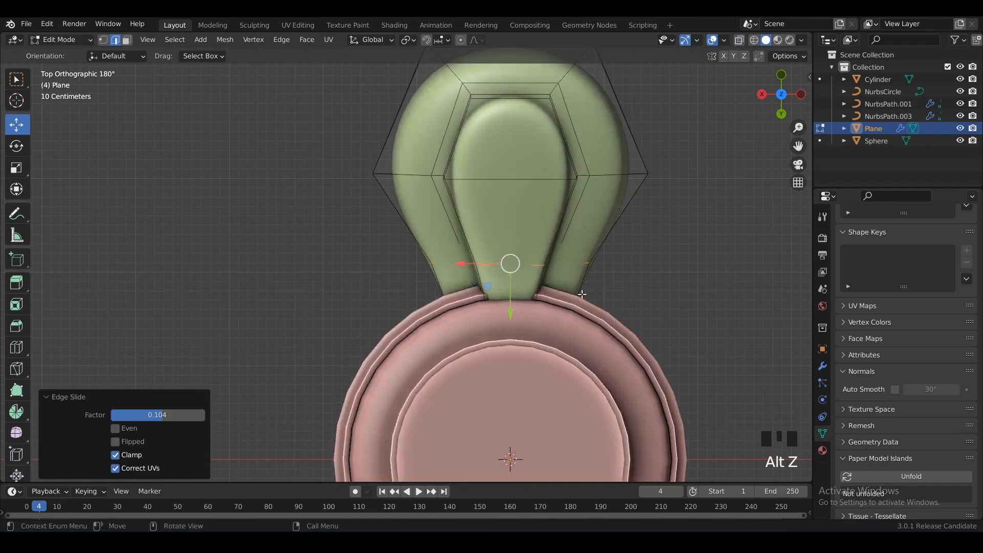
pyautogui.hotkey('ctrl', 'z')
# - Save the file, and bevel the petal's narrowed edge loop by about 0.29 m with two segments
pyautogui.press('Tab')
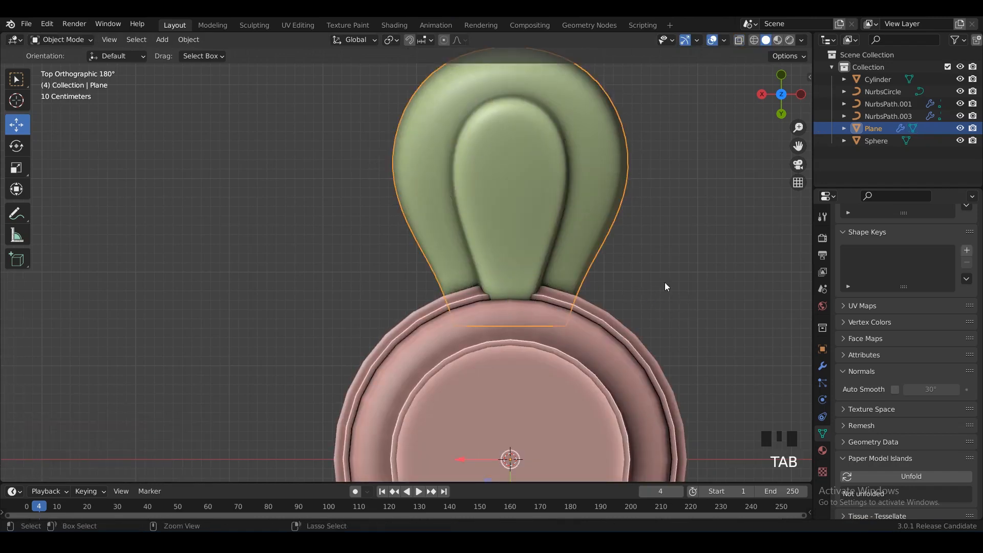
pyautogui.hotkey('ctrl', 's')
pyautogui.press('Tab')
pyautogui.hotkey('ctrl', 'b')
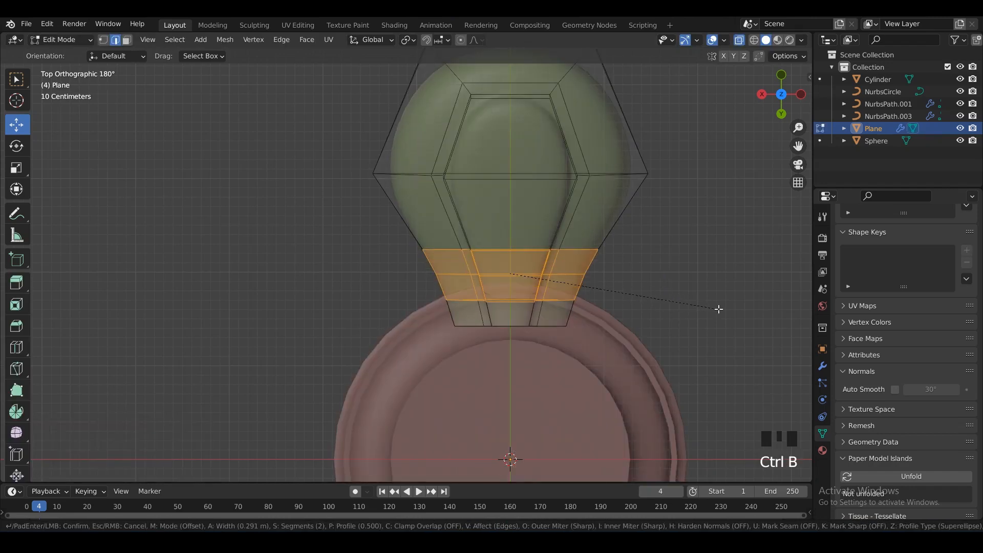
pyautogui.click(722, 305)
pyautogui.press('Tab')
pyautogui.scroll(-4, 680, 237)
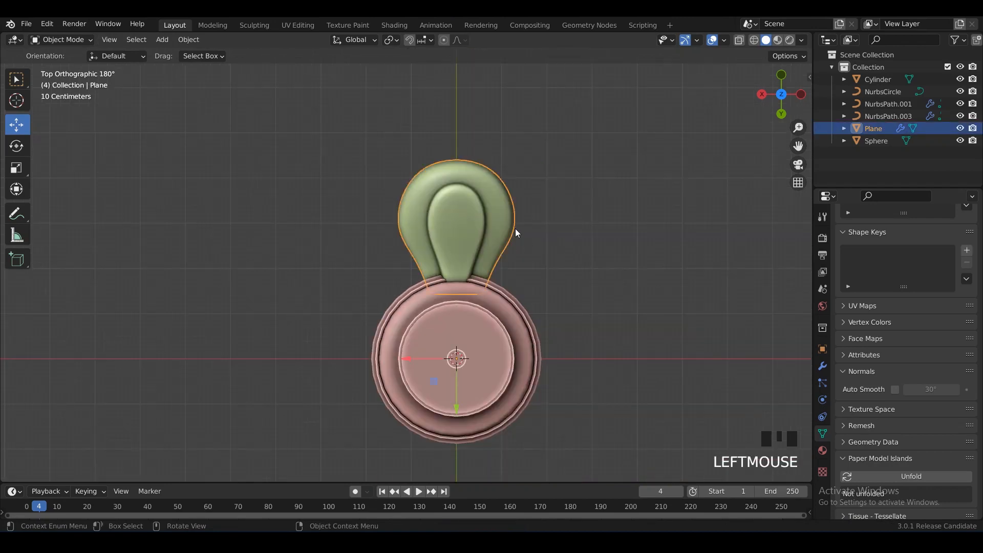
# - Add a centred loop cut along the petal's length
pyautogui.press('Tab')
pyautogui.keyDown('shift'); pyautogui.moveTo(514, 230); pyautogui.dragTo(514, 253, button='middle'); pyautogui.keyUp('shift')
pyautogui.hotkey('ctrl', 'r')
pyautogui.click(486, 226)
pyautogui.rightClick(496, 225)
pyautogui.scroll(2, 481, 164)
pyautogui.keyDown('shift'); pyautogui.moveTo(480, 155); pyautogui.dragTo(481, 248, button='middle'); pyautogui.keyUp('shift')
# - Try to reshape the petal's tip by moving its middle vertices outward, away from the disc
pyautogui.press('1')
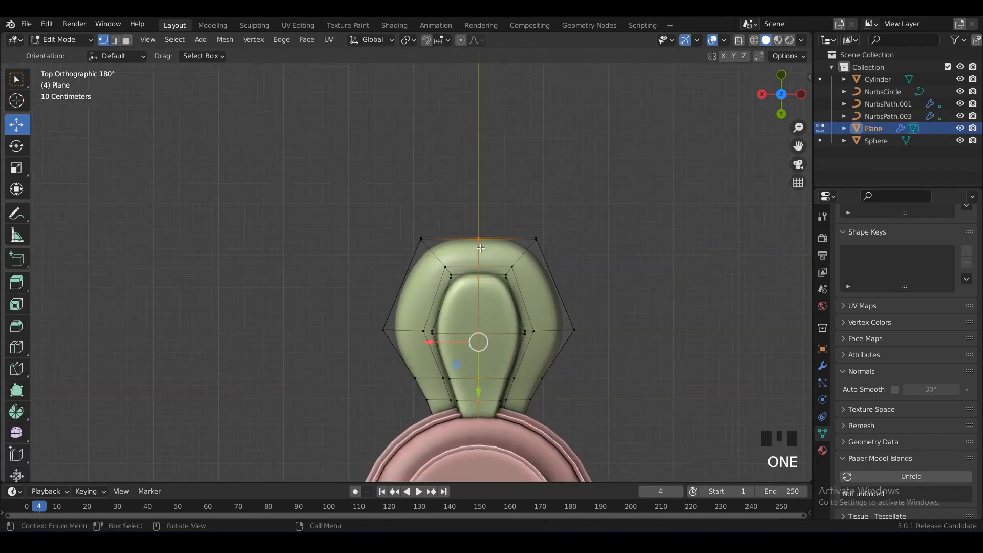
pyautogui.hotkey('alt', 'z')
pyautogui.moveTo(465, 208)
pyautogui.mouseDown()
pyautogui.moveTo(491, 267)
pyautogui.moveTo(467, 203)
pyautogui.mouseUp()
pyautogui.hotkey('ctrl', 'z')
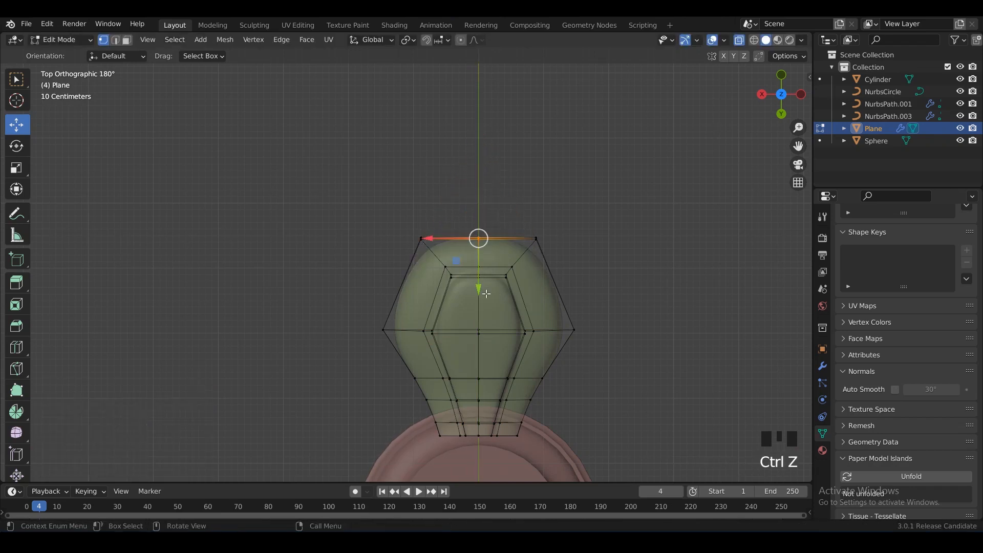
pyautogui.moveTo(478, 279)
pyautogui.mouseDown()
pyautogui.moveTo(473, 265)
pyautogui.moveTo(473, 276)
pyautogui.mouseUp()
pyautogui.scroll(1, 473, 277)
pyautogui.moveTo(475, 179); pyautogui.dragTo(491, 277)
pyautogui.hotkey('alt', 'z')
pyautogui.press('Tab')
pyautogui.click(523, 290)
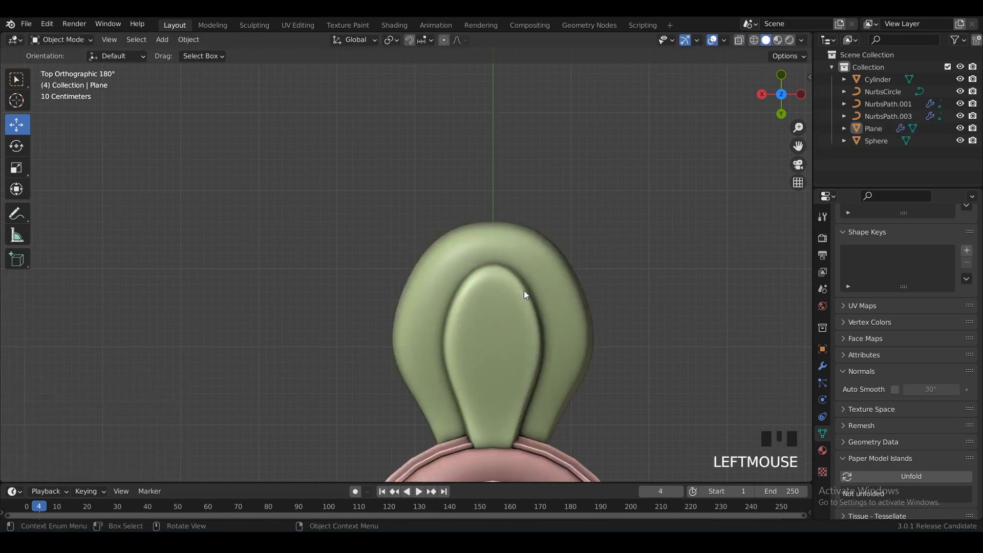
# - Undo the petal tip edits and the lengthwise centre loop cut
pyautogui.press('Tab')
pyautogui.hotkey('ctrl', 'z')
pyautogui.hotkey('ctrl', 'z')
pyautogui.hotkey('ctrl', 'z')
pyautogui.hotkey('ctrl', 'z')
pyautogui.hotkey('ctrl', 'z')
pyautogui.hotkey('ctrl', 'z')
pyautogui.hotkey('ctrl', 'z')
pyautogui.hotkey('ctrl', 'z')
pyautogui.hotkey('ctrl', 'z')
pyautogui.hotkey('ctrl', 'z')
pyautogui.hotkey('ctrl', 'z')
pyautogui.hotkey('ctrl', 'z')
pyautogui.hotkey('ctrl', 'z')
pyautogui.hotkey('ctrl', 'z')
pyautogui.hotkey('ctrl', 'z')
pyautogui.hotkey('ctrl', 'z')
pyautogui.hotkey('ctrl', 'z')
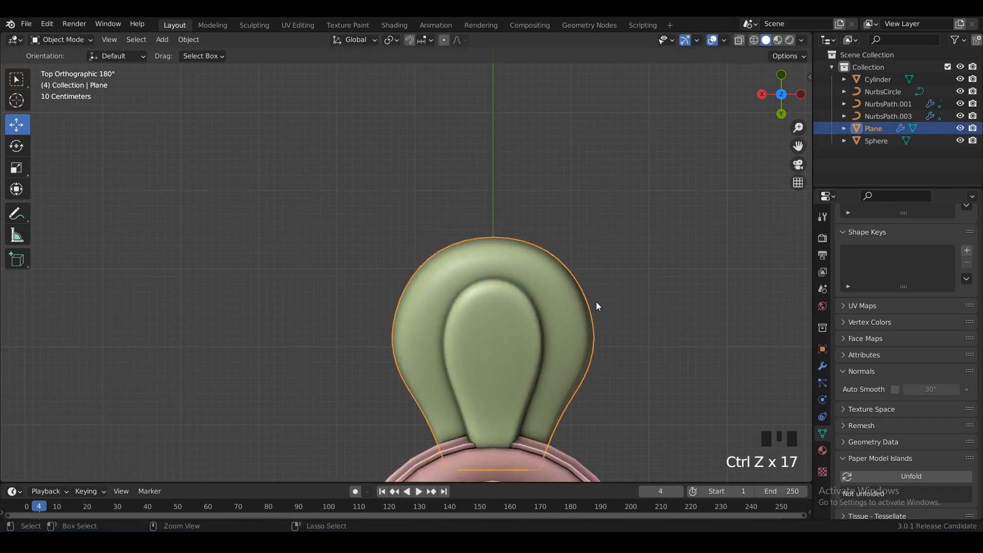
# - Scale the petal's widest outer side vertices to about 0.92 along X
pyautogui.press('Tab')
pyautogui.hotkey('alt', 'z')
pyautogui.click(395, 355)
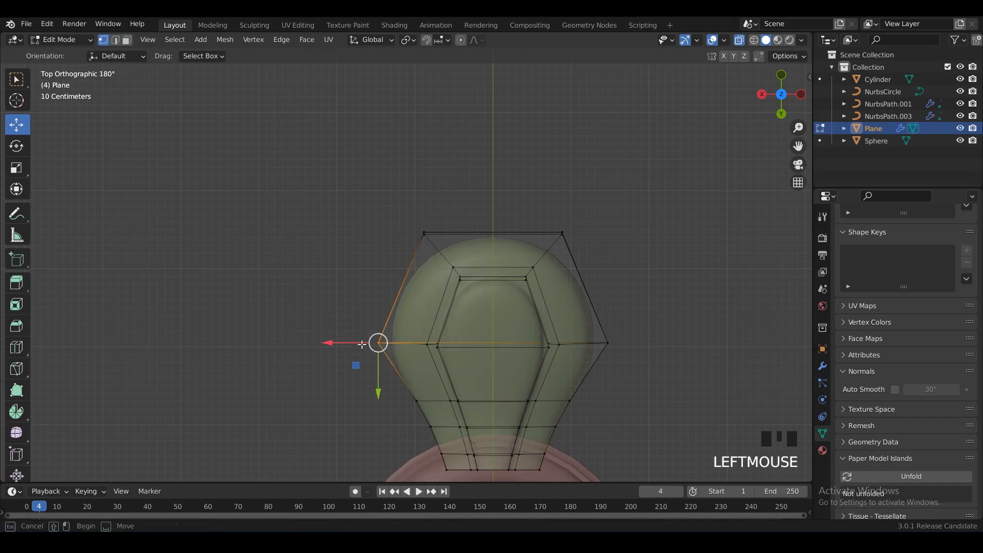
pyautogui.press('s')
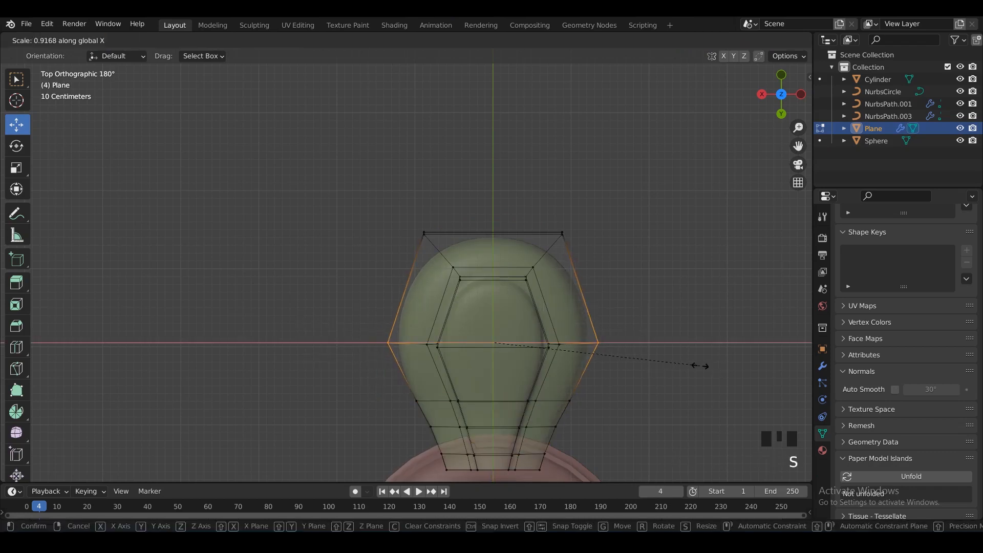
pyautogui.click(700, 365)
pyautogui.hotkey('alt', 'z')
pyautogui.press('Tab')
pyautogui.click(649, 327)
# - Duplicate the petal and rotate the copy about -45.5° around the disc's centre
pyautogui.scroll(-5, 420, 295)
pyautogui.keyDown('shift'); pyautogui.moveTo(409, 292); pyautogui.dragTo(410, 229, button='middle'); pyautogui.keyUp('shift')
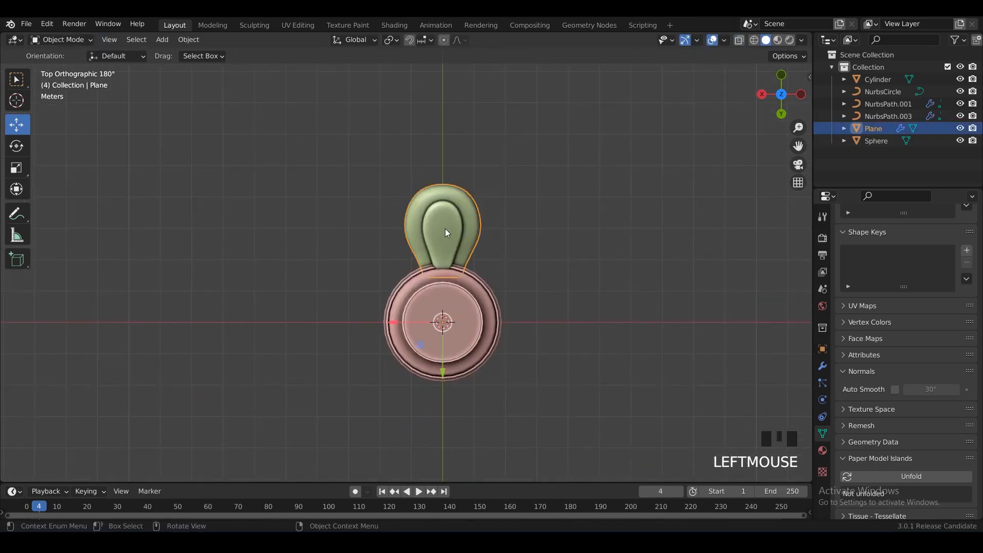
pyautogui.click(490, 275)
pyautogui.click(465, 231)
pyautogui.hotkey('shift', 'd')
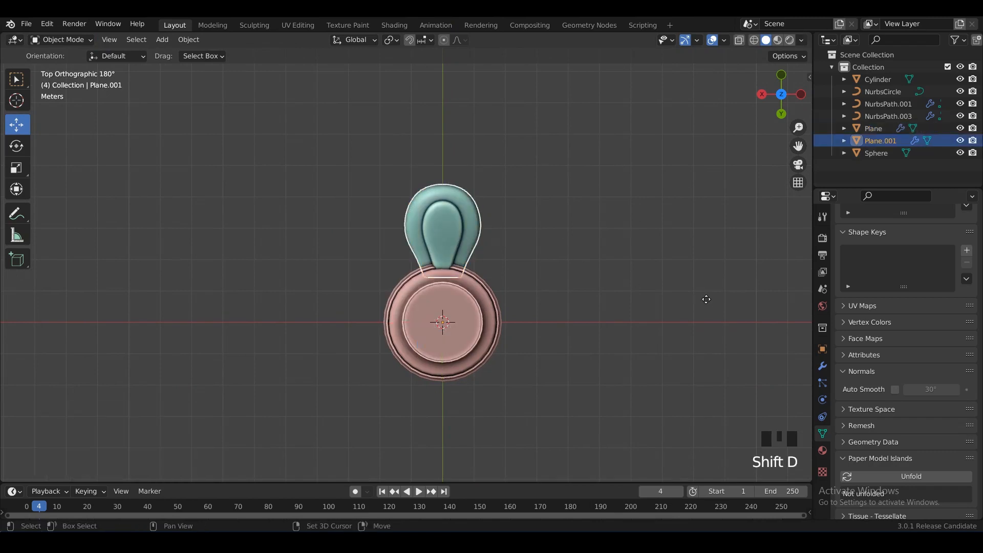
pyautogui.click(555, 185)
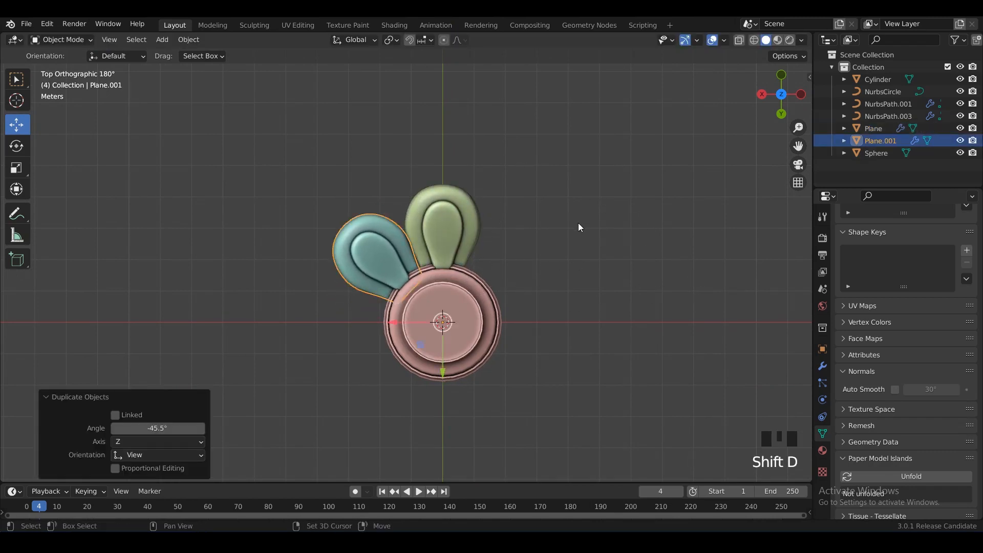
# - Repeat the rotated duplication until eight petals surround the disc, and save the file
pyautogui.hotkey('shift', 'r')
pyautogui.hotkey('shift', 'r')
pyautogui.hotkey('shift', 'r')
pyautogui.hotkey('shift', 'r')
pyautogui.hotkey('shift', 'r')
pyautogui.hotkey('shift', 'r')
pyautogui.hotkey('shift', 'r')
pyautogui.hotkey('shift', 'r')
pyautogui.doubleClick(616, 216)
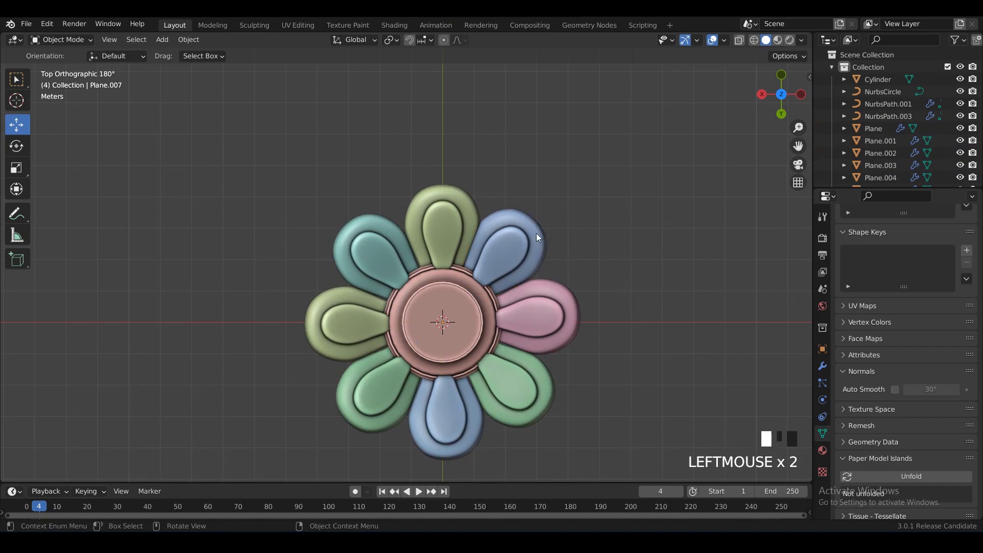
pyautogui.scroll(-2, 460, 323)
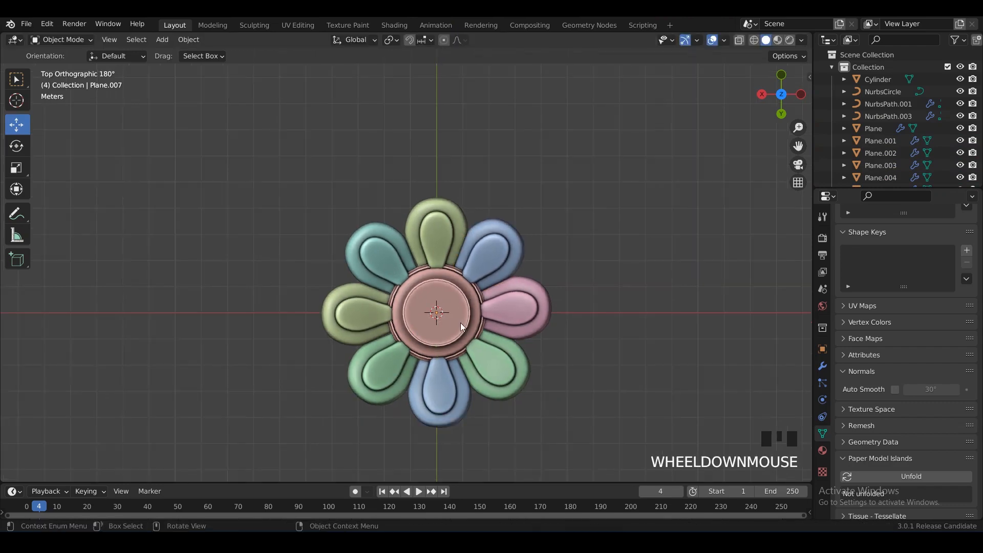
pyautogui.click(460, 322)
pyautogui.moveTo(460, 323)
pyautogui.mouseDown(button='middle')
pyautogui.moveTo(451, 230)
pyautogui.moveTo(573, 246)
pyautogui.moveTo(536, 315)
pyautogui.moveTo(448, 298)
pyautogui.moveTo(450, 318)
pyautogui.moveTo(462, 290)
pyautogui.moveTo(451, 322)
pyautogui.mouseUp(button='middle')
pyautogui.click(573, 245)
pyautogui.scroll(2, 448, 299)
pyautogui.scroll(1, 462, 290)
pyautogui.hotkey('ctrl', 's')
# - Raise the disc's vertices above its base rim by 0.17 m along Z, and lift them slightly further
pyautogui.click(466, 295)
pyautogui.scroll(2, 465, 295)
pyautogui.press('Tab')
pyautogui.hotkey('alt', 'z')
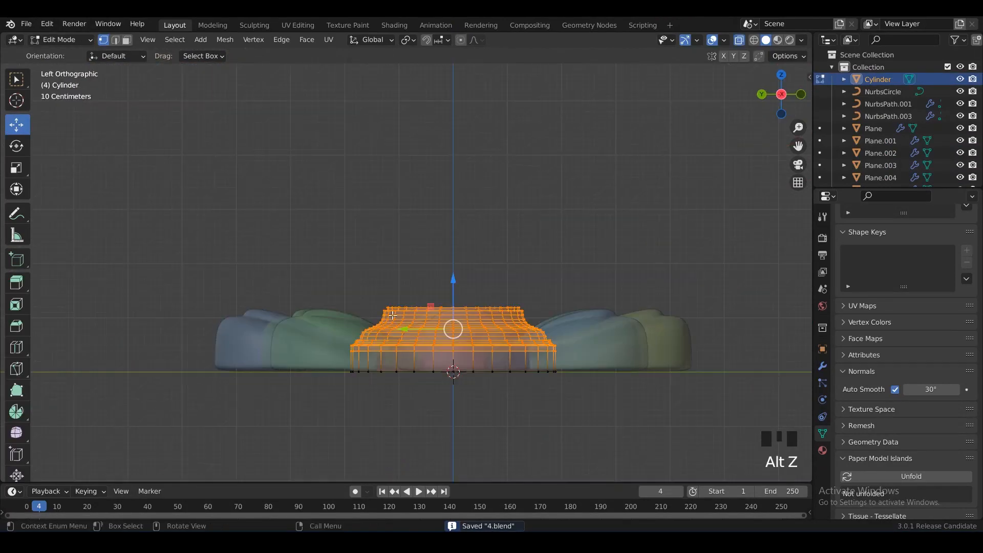
pyautogui.moveTo(295, 262); pyautogui.dragTo(628, 365)
pyautogui.moveTo(453, 279); pyautogui.dragTo(453, 262)
pyautogui.hotkey('alt', 'z')
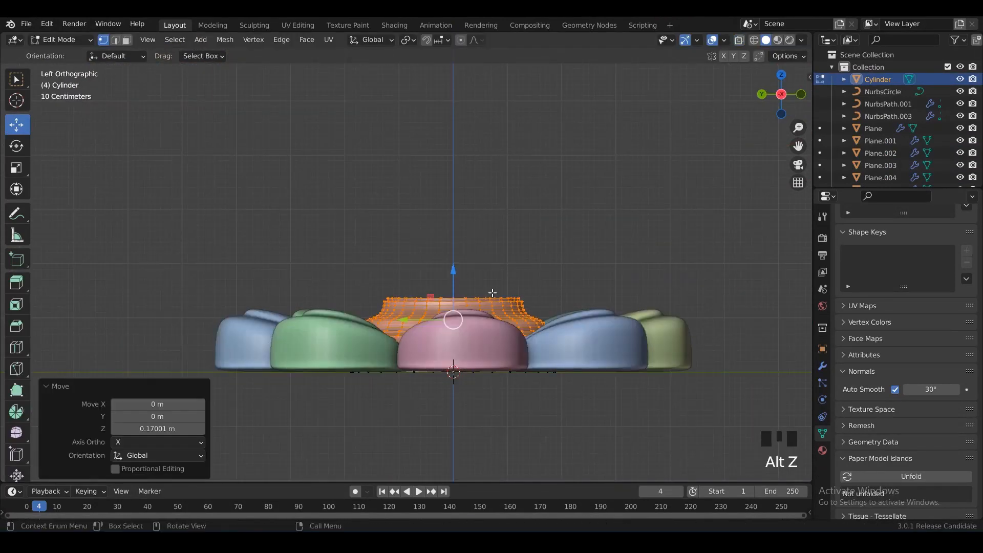
pyautogui.moveTo(453, 262); pyautogui.dragTo(527, 287, button='middle')
pyautogui.moveTo(454, 291); pyautogui.dragTo(454, 280)
pyautogui.press('Tab')
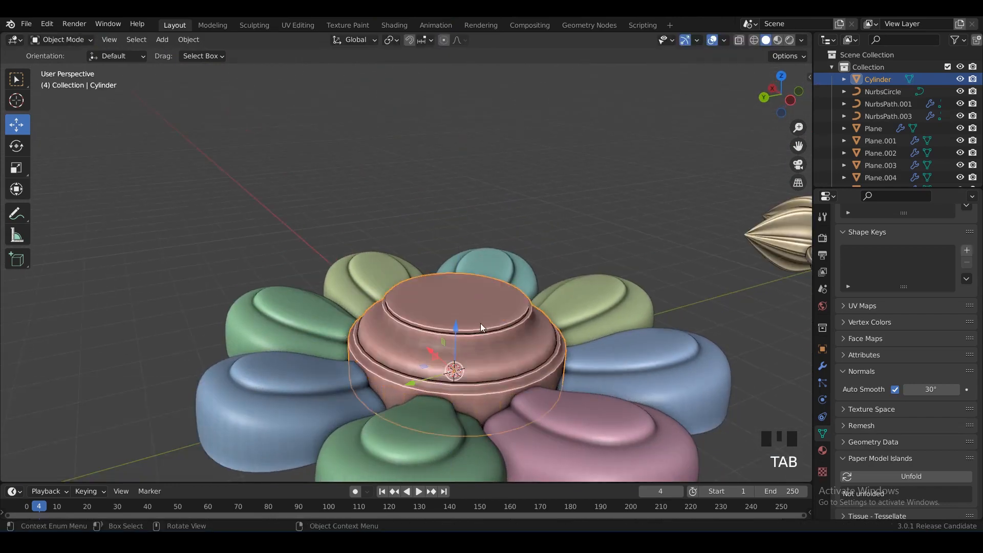
# - Save the file, and inset the disc's top face by about 0.21 m
pyautogui.moveTo(480, 326); pyautogui.dragTo(486, 358, button='middle')
pyautogui.press('Tab')
pyautogui.click(489, 314)
pyautogui.scroll(1, 487, 337)
pyautogui.moveTo(489, 314)
pyautogui.mouseDown(button='middle')
pyautogui.moveTo(488, 337)
pyautogui.moveTo(479, 328)
pyautogui.mouseUp(button='middle')
pyautogui.hotkey('ctrl', 's')
pyautogui.press('i')
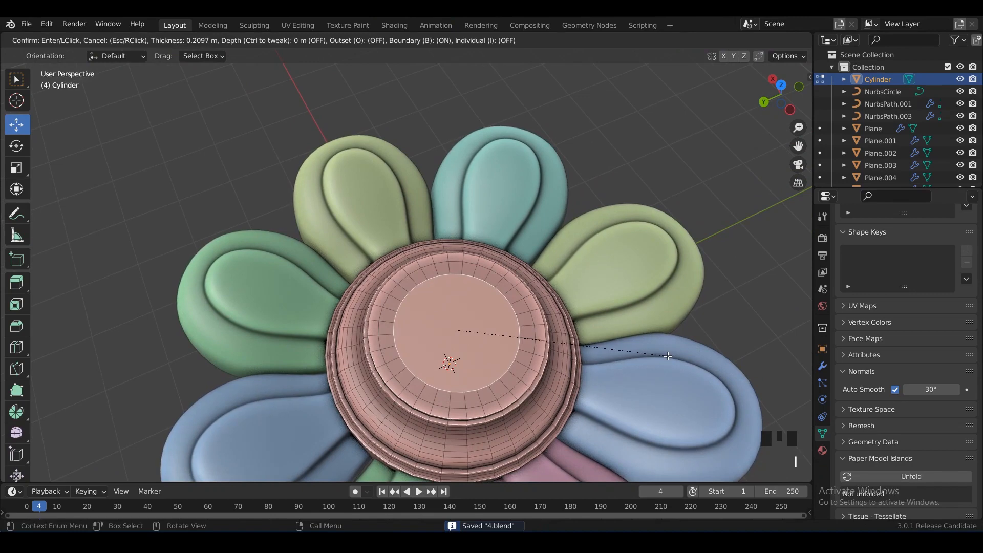
pyautogui.click(667, 356)
# - Sink the inset face into the disc and scale it down to form a tapered recess
pyautogui.moveTo(532, 353); pyautogui.dragTo(494, 357, button='middle')
pyautogui.click(463, 305)
pyautogui.scroll(3, 492, 358)
pyautogui.press('s')
pyautogui.click(544, 378)
pyautogui.scroll(-3, 537, 376)
pyautogui.press('Tab')
pyautogui.press('Tab')
pyautogui.scroll(2, 493, 344)
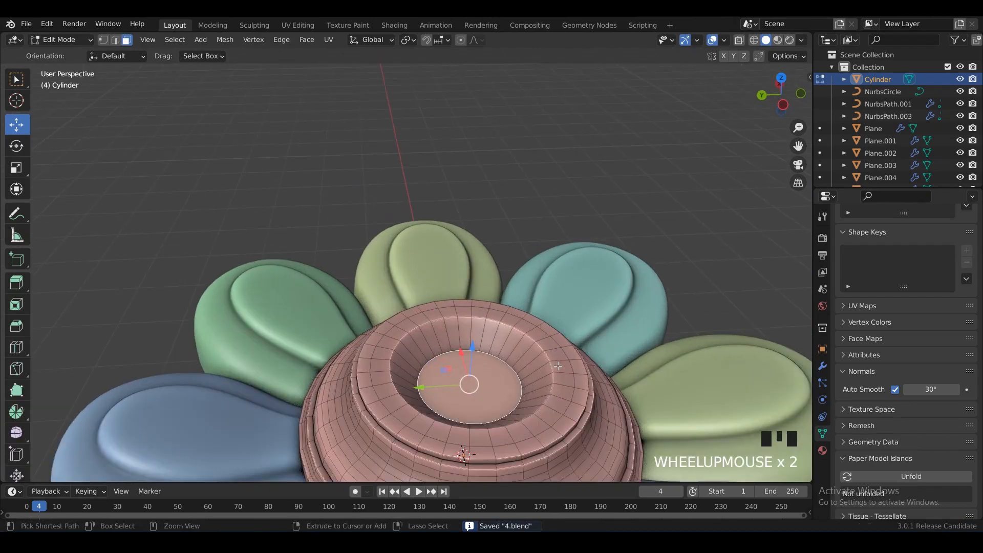
# - Bevel the recess floor to round the hollow in the disc's centre
pyautogui.hotkey('ctrl', 'b')
pyautogui.click(586, 369)
pyautogui.press('Tab')
pyautogui.press('Tab')
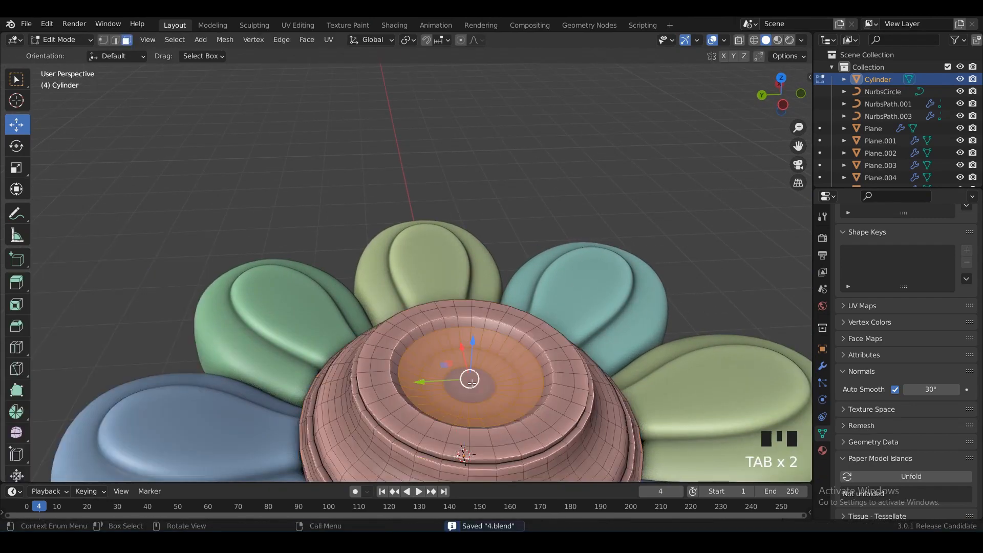
# - Inset the recess's central floor face by about 0.039 m
pyautogui.click(471, 383)
pyautogui.moveTo(471, 383); pyautogui.dragTo(512, 359, button='middle')
pyautogui.press('i')
pyautogui.click(639, 385)
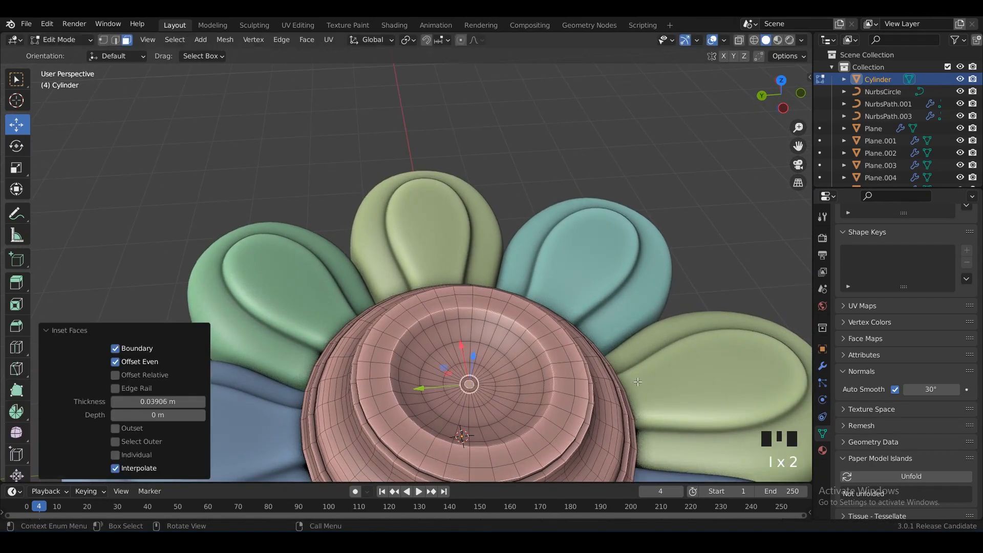
# - Merge the small face at the centre of the disc's recess into a single point
pyautogui.press('m')
pyautogui.click(637, 382)
pyautogui.press('Tab')
pyautogui.moveTo(673, 290); pyautogui.dragTo(566, 362, button='middle')
# - Delete the disc's lower faces and give the disc a level 1 subdivision modifier
pyautogui.press('Tab')
pyautogui.hotkey('alt', 'z')
pyautogui.moveTo(652, 377); pyautogui.dragTo(249, 310)
pyautogui.hotkey('alt', 'z')
pyautogui.moveTo(249, 310); pyautogui.dragTo(434, 277, button='middle')
pyautogui.press('x')
pyautogui.press('Tab')
pyautogui.click(434, 277)
pyautogui.hotkey('ctrl', '1')
# - Join the eight petals and the central disc into one object and apply its transforms
pyautogui.moveTo(668, 275); pyautogui.dragTo(602, 302, button='middle')
pyautogui.click(615, 258)
pyautogui.click(630, 260)
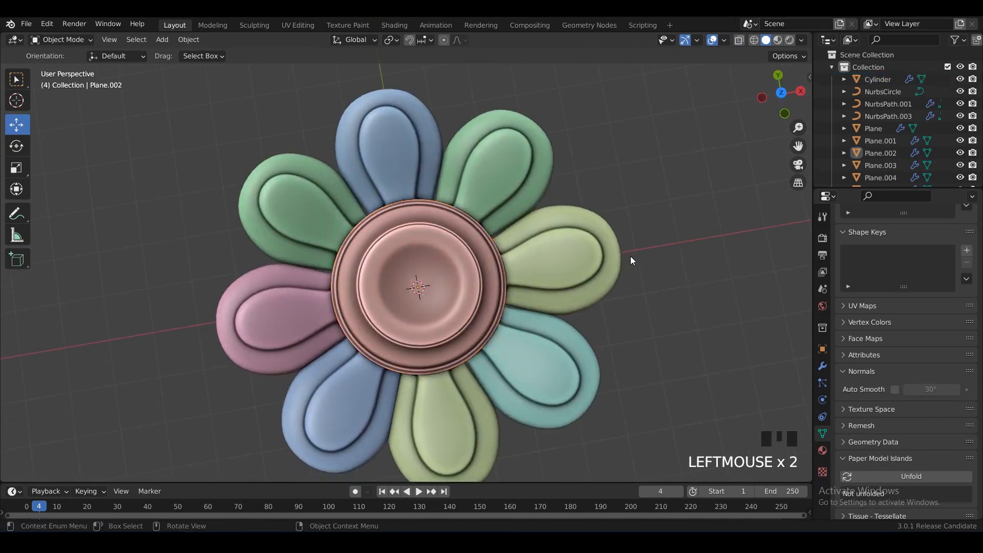
pyautogui.keyDown('alt'); pyautogui.moveTo(630, 260); pyautogui.dragTo(444, 219, button='middle'); pyautogui.keyUp('alt')
pyautogui.moveTo(287, 189); pyautogui.dragTo(525, 309)
pyautogui.moveTo(525, 309); pyautogui.dragTo(572, 327, button='middle')
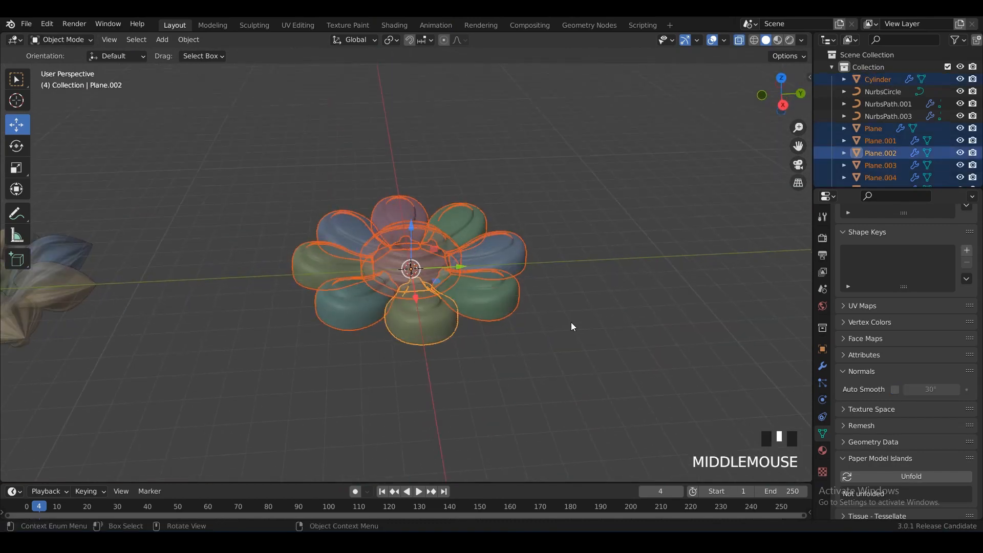
pyautogui.hotkey('ctrl', 'j')
pyautogui.hotkey('ctrl', 'a')
pyautogui.click(592, 277)
pyautogui.hotkey('alt', 'z')
pyautogui.click(592, 276)
# - Save the file and move the joined flower along the Y axis to sit beside the first flower
pyautogui.click(446, 250)
pyautogui.scroll(2, 614, 253)
pyautogui.moveTo(636, 254); pyautogui.dragTo(409, 332, button='middle')
pyautogui.hotkey('ctrl', 's')
pyautogui.scroll(-3, 456, 282)
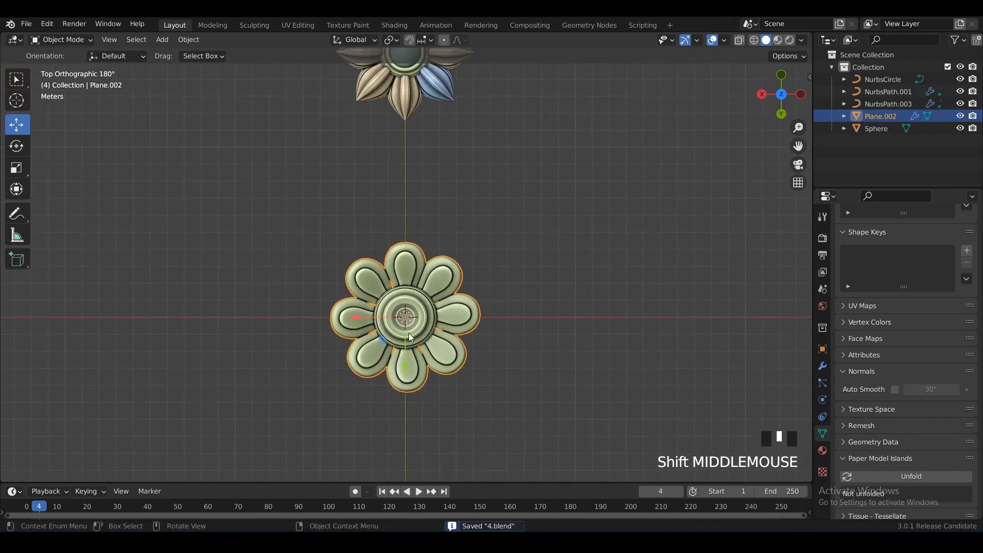
pyautogui.scroll(-2, 408, 339)
pyautogui.moveTo(408, 338); pyautogui.dragTo(412, 259)
pyautogui.click(481, 248)
pyautogui.keyDown('alt'); pyautogui.moveTo(481, 248); pyautogui.dragTo(485, 253, button='middle'); pyautogui.keyUp('alt')
# - Move both flowers together along the Y axis, away from the world origin
pyautogui.keyDown('shift'); pyautogui.moveTo(349, 290); pyautogui.dragTo(424, 311, button='middle'); pyautogui.keyUp('shift')
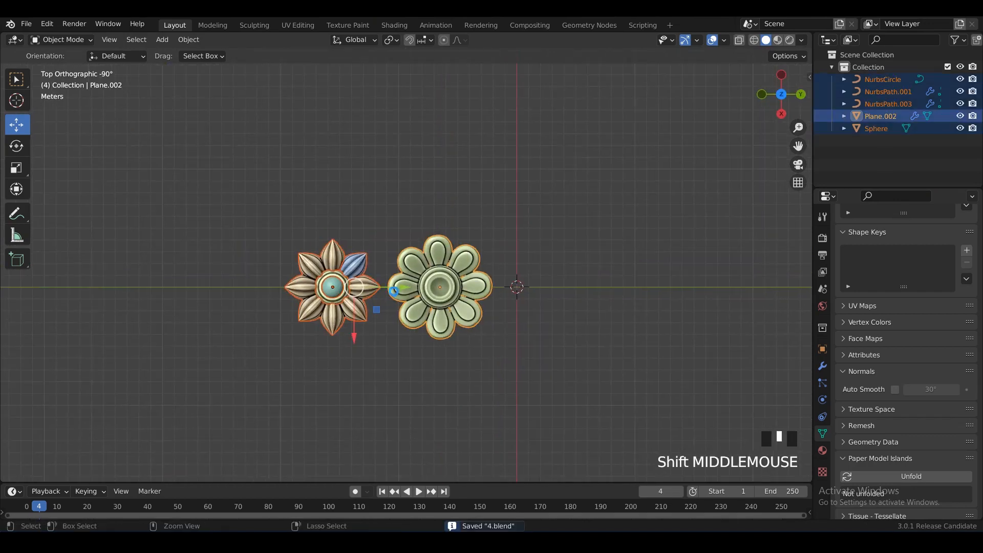
pyautogui.moveTo(424, 311); pyautogui.dragTo(378, 311)
pyautogui.click(479, 232)
pyautogui.scroll(2, 475, 239)
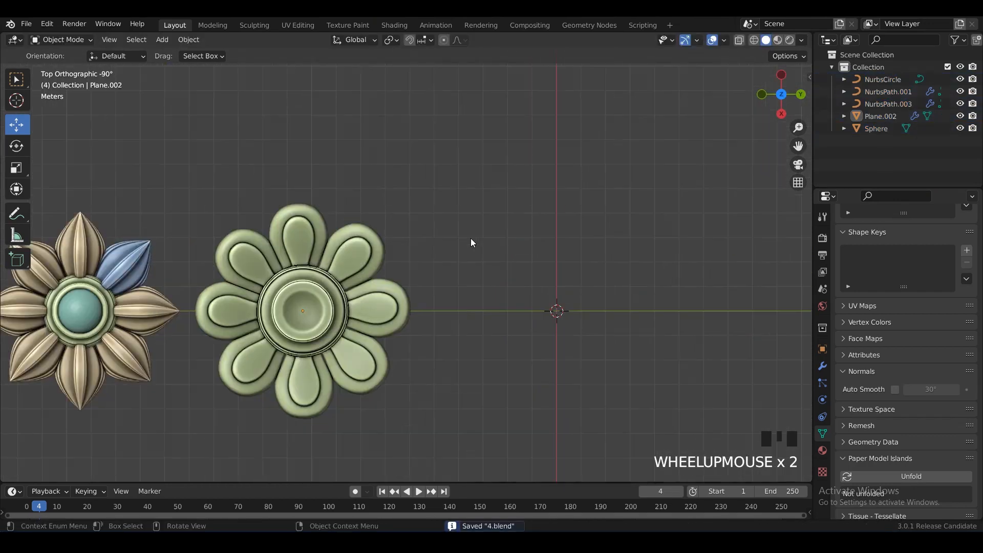
pyautogui.click(506, 226)
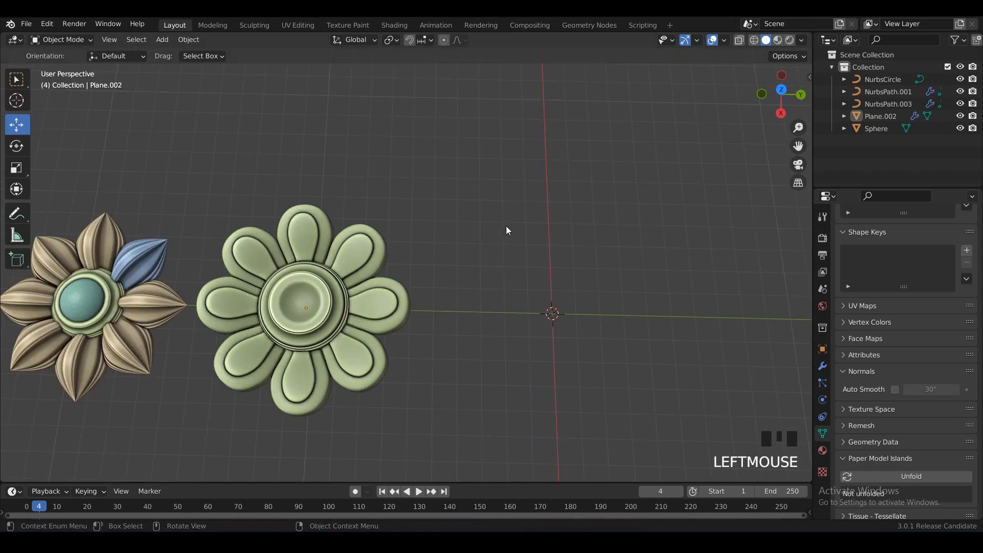
# - Save the file and add a UV sphere with 32 segments, 16 rings and a 1 m radius at the origin
pyautogui.hotkey('ctrl', 's')
pyautogui.hotkey('shift', 'a')
pyautogui.moveTo(460, 196)
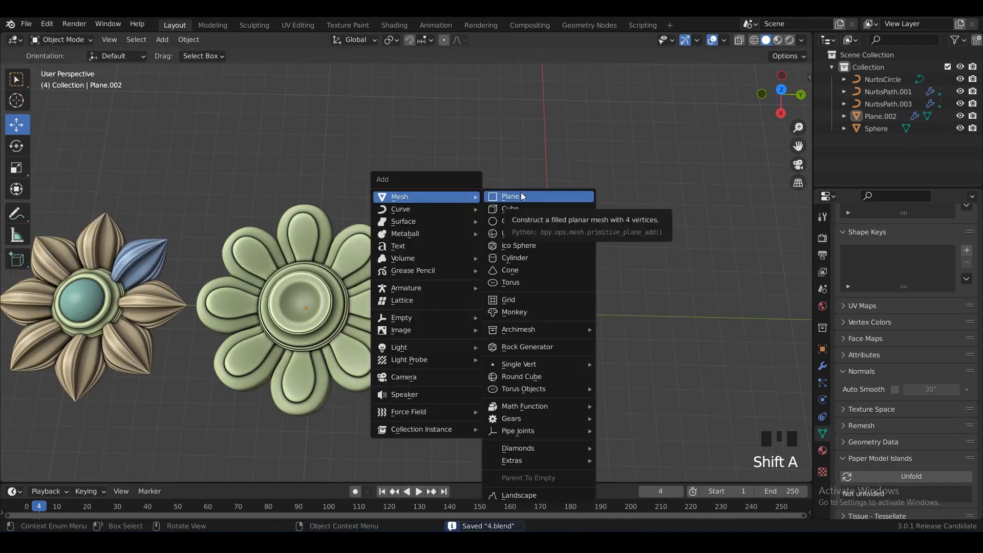
pyautogui.click(516, 232)
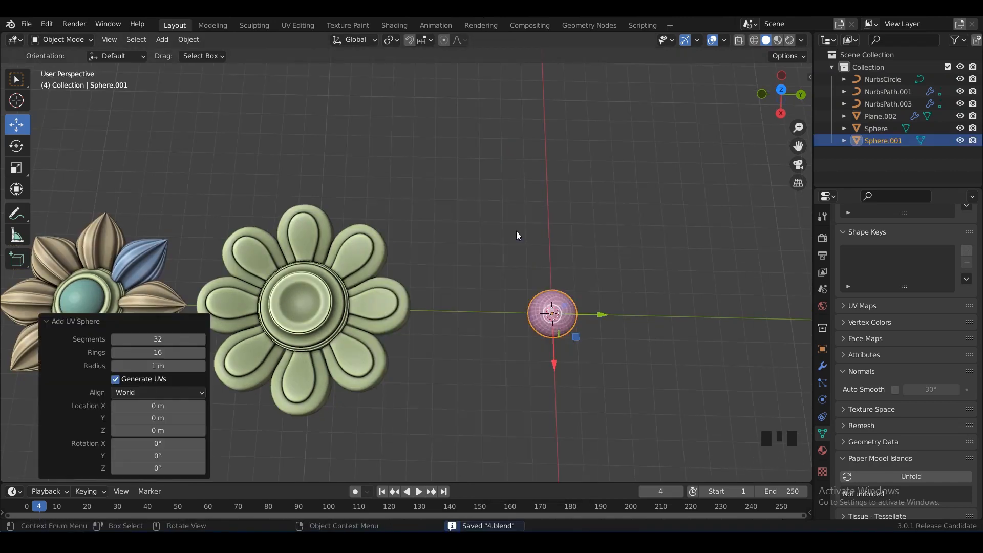
pyautogui.keyDown('shift'); pyautogui.moveTo(516, 232); pyautogui.dragTo(521, 241, button='middle'); pyautogui.keyUp('shift')
pyautogui.scroll(2, 615, 296)
pyautogui.press('`')
pyautogui.keyDown('alt'); pyautogui.moveTo(509, 280); pyautogui.dragTo(547, 271, button='middle'); pyautogui.keyUp('alt')
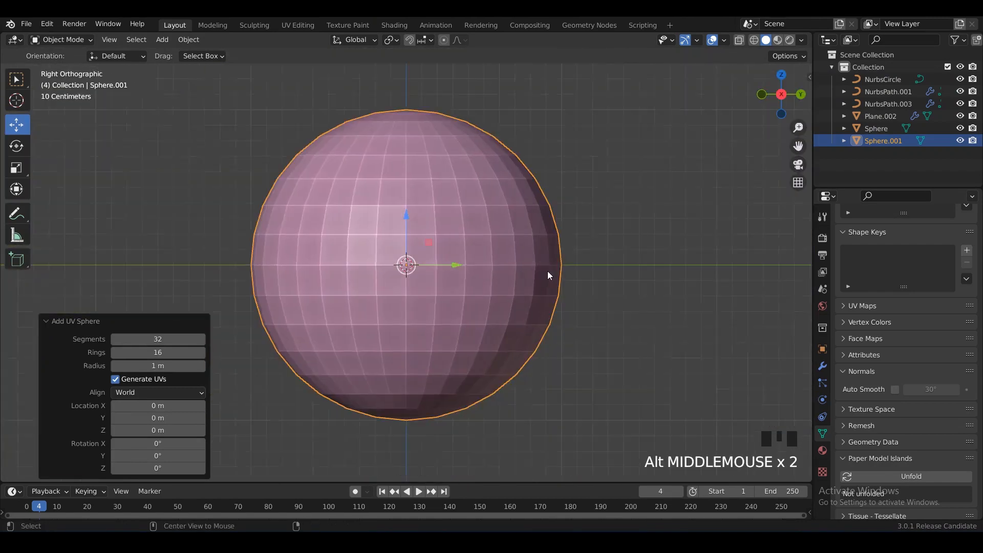
# - Scale the sphere's bottom vertex by about 3.2 with smooth proportional editing, widening the whole body into a flattened shape
pyautogui.rightClick(502, 235)
pyautogui.hotkey('alt', 'z')
pyautogui.press('Tab')
pyautogui.scroll(-2, 581, 334)
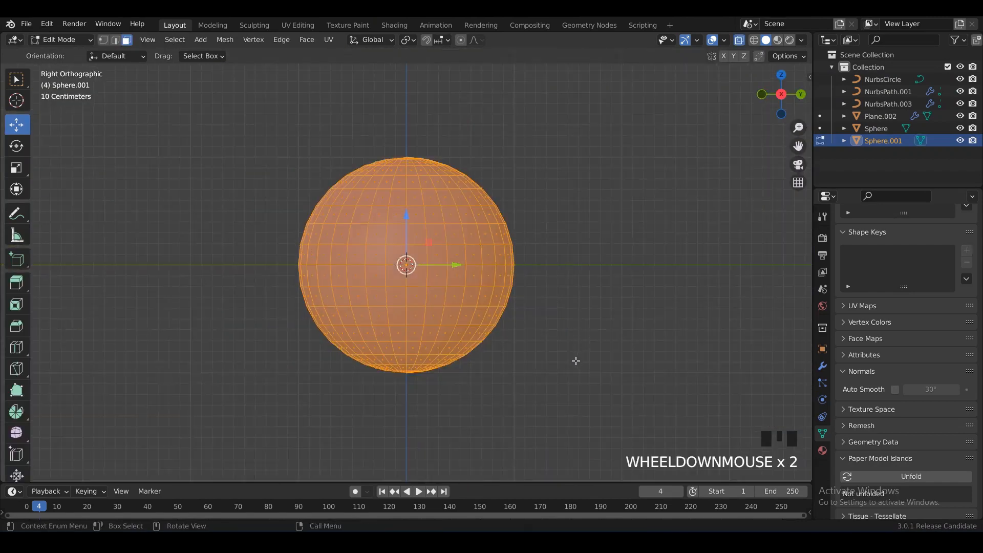
pyautogui.moveTo(630, 378); pyautogui.dragTo(267, 319)
pyautogui.moveTo(603, 415); pyautogui.dragTo(266, 298)
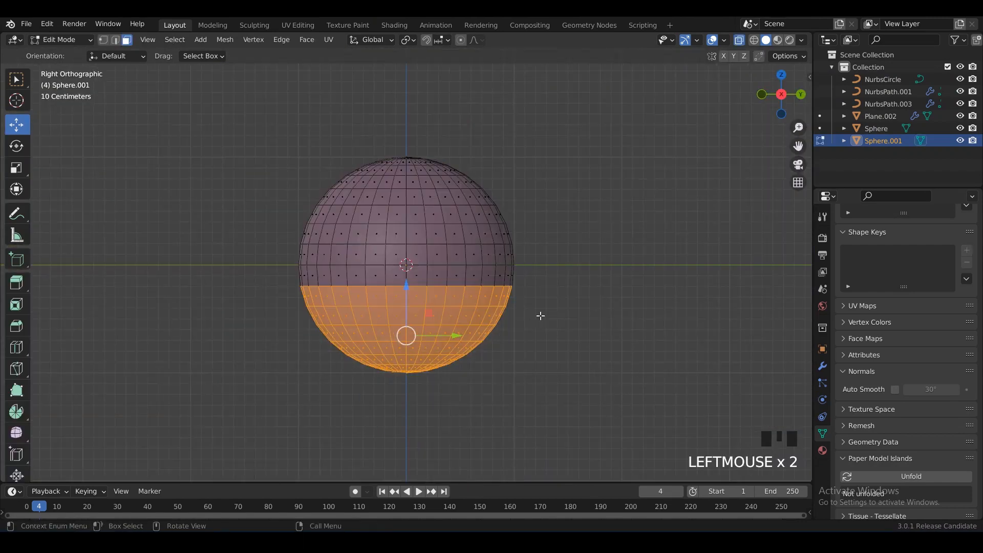
pyautogui.moveTo(464, 308); pyautogui.dragTo(547, 265, button='middle')
pyautogui.press('1')
pyautogui.hotkey('alt', 'z')
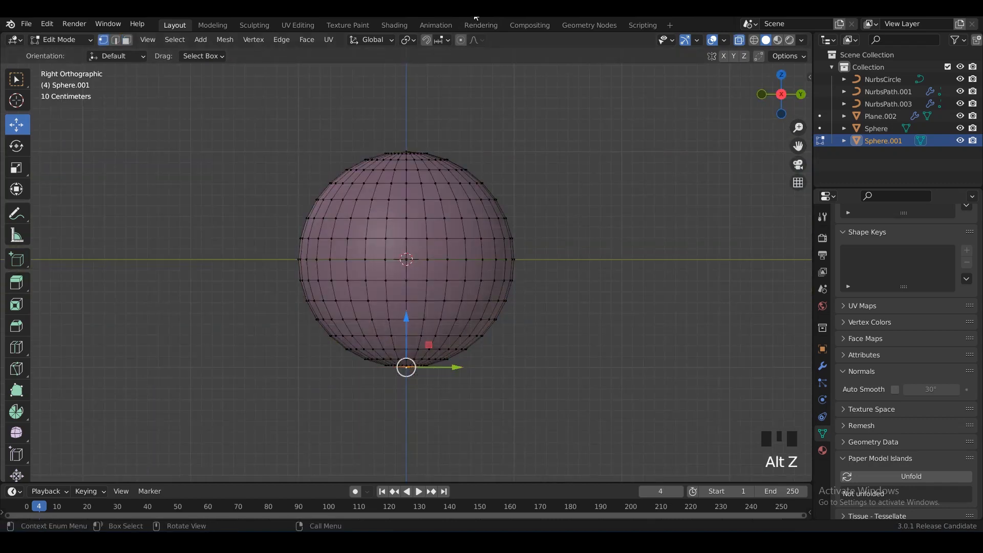
pyautogui.press('s')
pyautogui.scroll(-8, 160, 303)
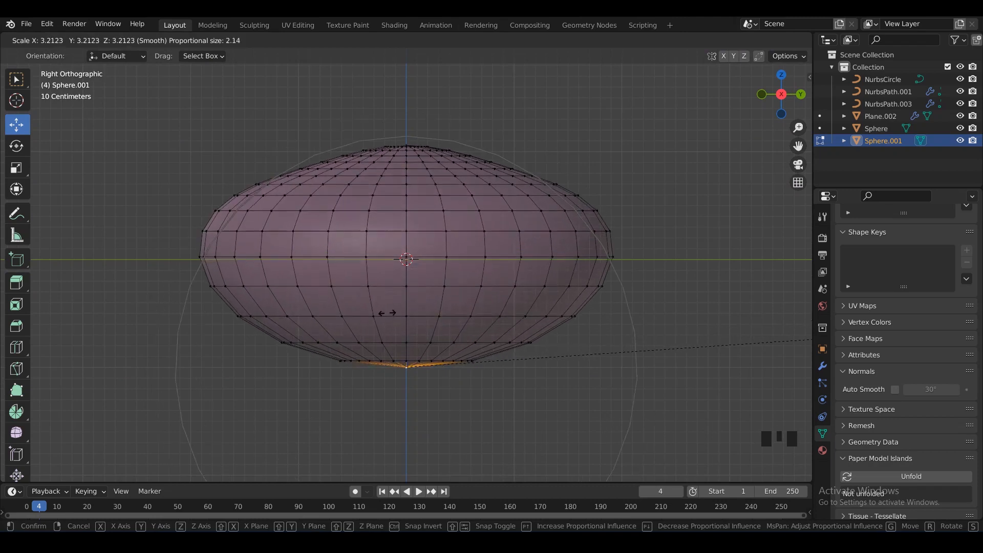
pyautogui.click(372, 317)
# - Delete the faces of the widened sphere's lower half, leaving an open dome
pyautogui.press('3')
pyautogui.moveTo(686, 406); pyautogui.dragTo(77, 270)
pyautogui.press('x')
pyautogui.click(671, 219)
pyautogui.hotkey('alt', 'z')
pyautogui.moveTo(492, 188); pyautogui.dragTo(488, 251, button='middle')
pyautogui.press('Tab')
pyautogui.scroll(-2, 435, 227)
# - Lower the dome's top vertex along Z with proportional editing to flatten the top
pyautogui.press('Tab')
pyautogui.press('1')
pyautogui.click(406, 232)
pyautogui.keyDown('alt'); pyautogui.moveTo(405, 231); pyautogui.dragTo(406, 212, button='middle'); pyautogui.keyUp('alt')
pyautogui.scroll(4, 405, 200)
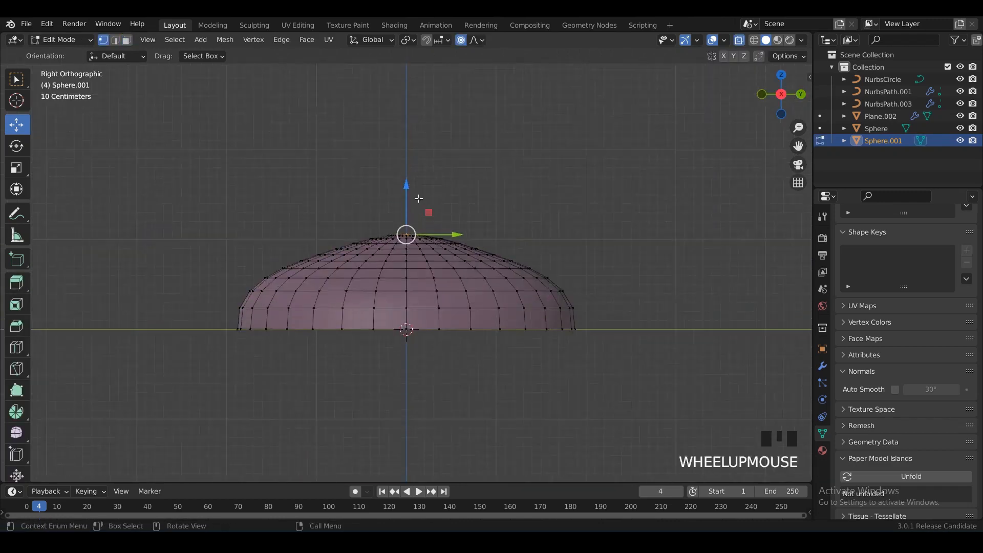
pyautogui.moveTo(404, 171); pyautogui.dragTo(404, 237)
pyautogui.moveTo(709, 146); pyautogui.dragTo(710, 207, button='middle')
# - Shade the flattened dome smooth and check its rounded shape
pyautogui.press('Tab')
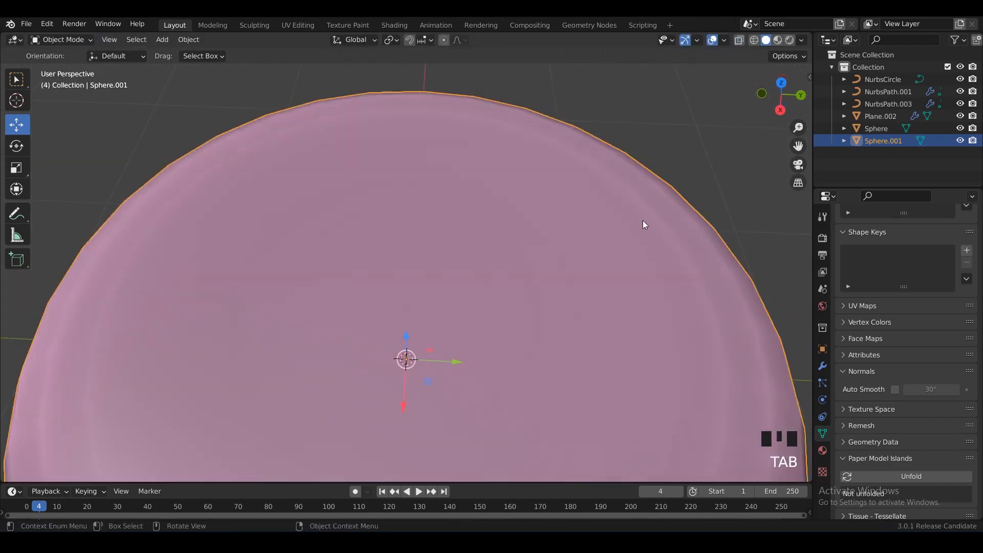
pyautogui.scroll(-5, 466, 230)
pyautogui.click(478, 261)
pyautogui.rightClick(479, 261)
pyautogui.click(477, 260)
pyautogui.press('Tab')
pyautogui.moveTo(467, 230); pyautogui.dragTo(470, 214, button='middle')
pyautogui.moveTo(468, 212); pyautogui.dragTo(468, 195, button='middle')
pyautogui.press('Tab')
pyautogui.click(561, 278)
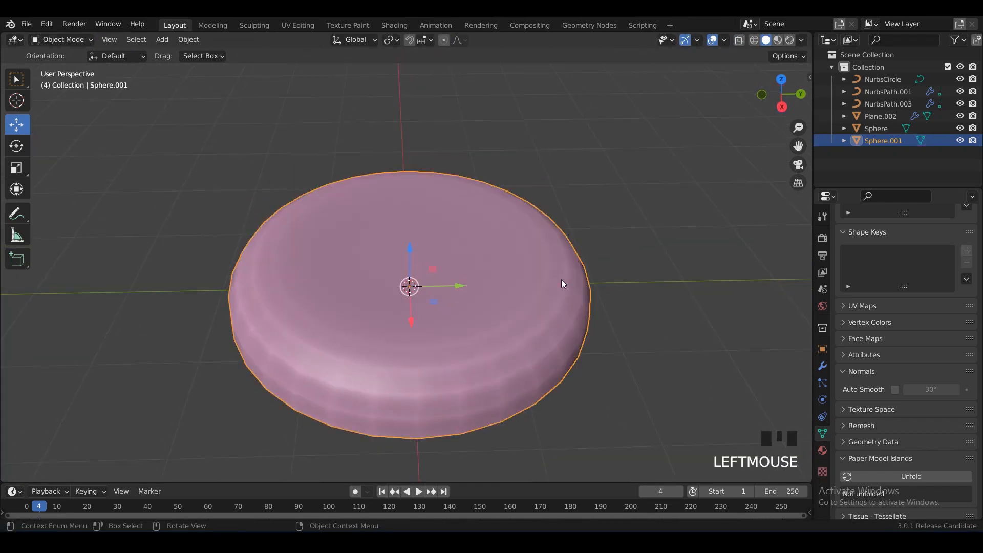
pyautogui.rightClick(561, 278)
pyautogui.click(562, 278)
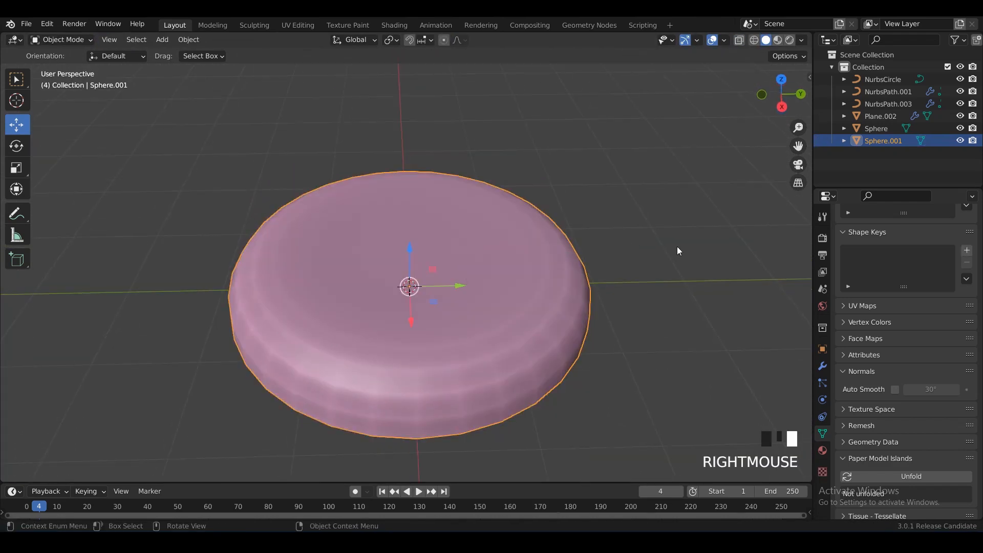
# - Add a Multiresolution modifier to the dome and subdivide it to level 5
pyautogui.click(822, 367)
pyautogui.click(860, 234)
pyautogui.click(732, 386)
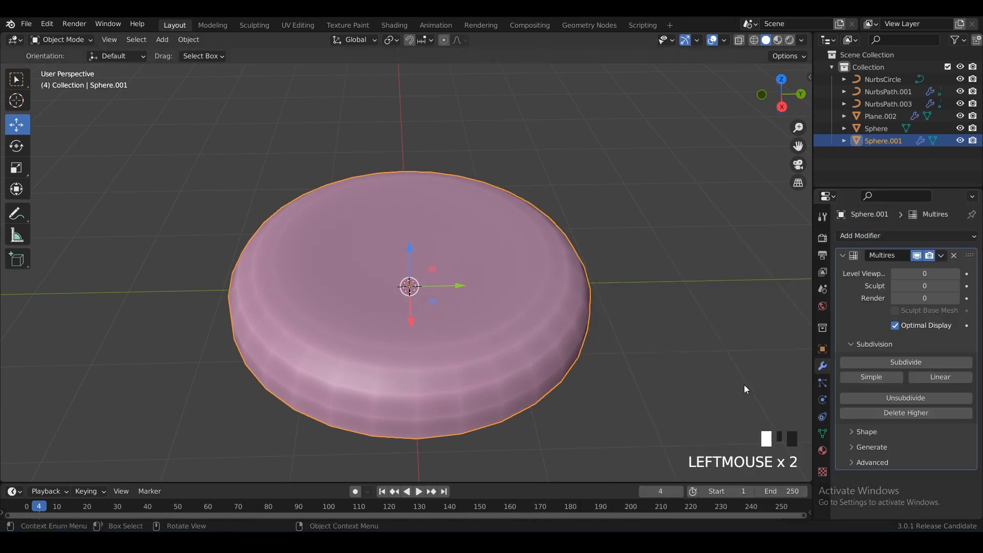
pyautogui.click(912, 361)
pyautogui.click(912, 361)
pyautogui.click(912, 361)
pyautogui.click(913, 360)
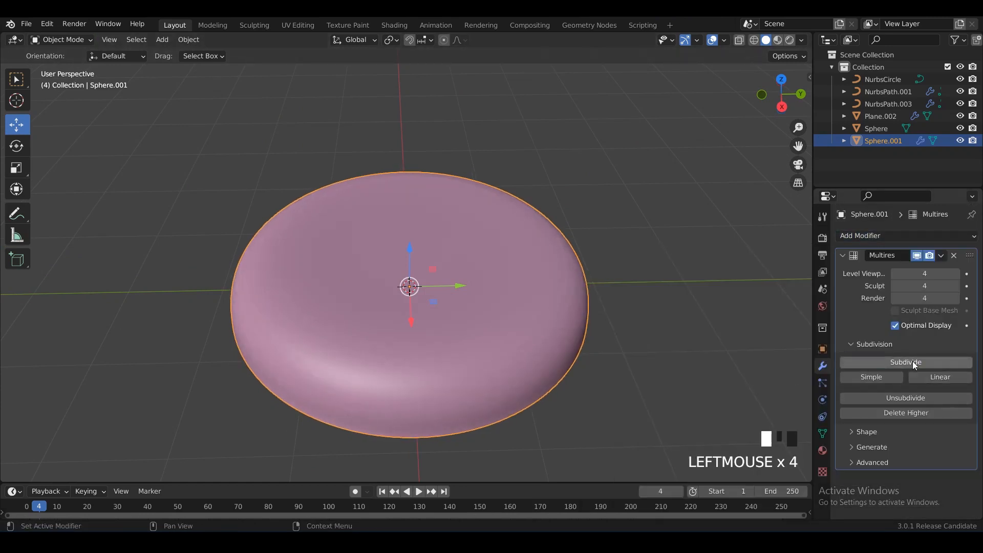
pyautogui.click(913, 361)
# - Save the file, apply all the dome's transforms and scale it up to more than 1.5 times its size
pyautogui.scroll(-5, 587, 191)
pyautogui.keyDown('alt'); pyautogui.moveTo(585, 195); pyautogui.dragTo(424, 296, button='middle'); pyautogui.keyUp('alt')
pyautogui.hotkey('ctrl', 's')
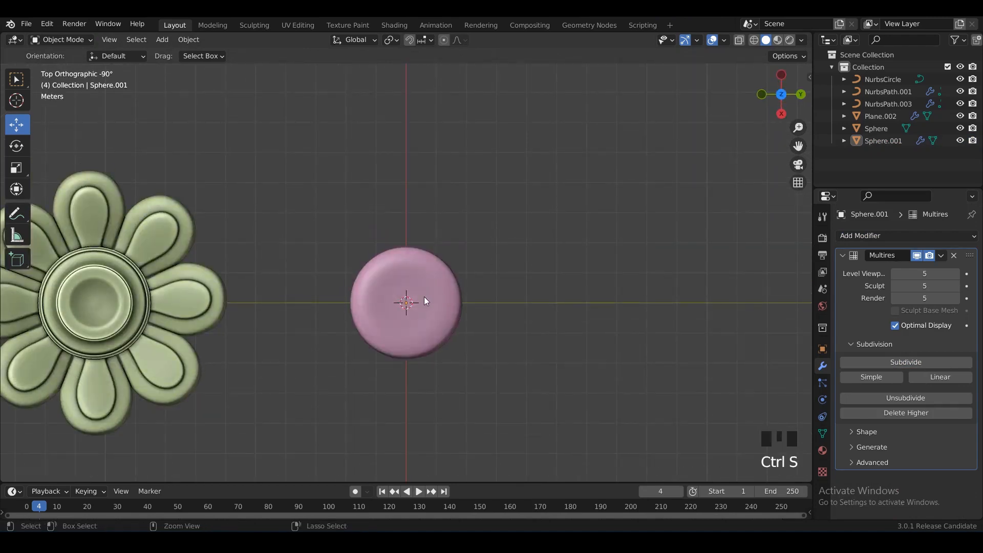
pyautogui.click(425, 297)
pyautogui.hotkey('ctrl', 'a')
pyautogui.click(426, 296)
pyautogui.keyDown('shift'); pyautogui.moveTo(487, 327); pyautogui.dragTo(491, 298, button='middle'); pyautogui.keyUp('shift')
pyautogui.press('s')
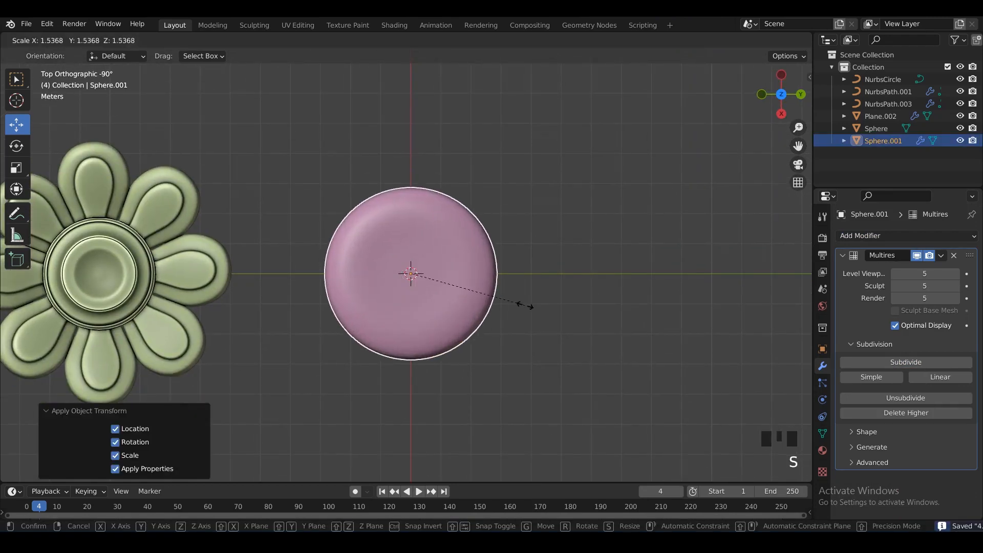
pyautogui.click(548, 308)
# - Apply the dome's transforms again and fine-tune its size by scaling it by 1.057 and 0.965
pyautogui.moveTo(585, 255); pyautogui.dragTo(482, 184, button='middle')
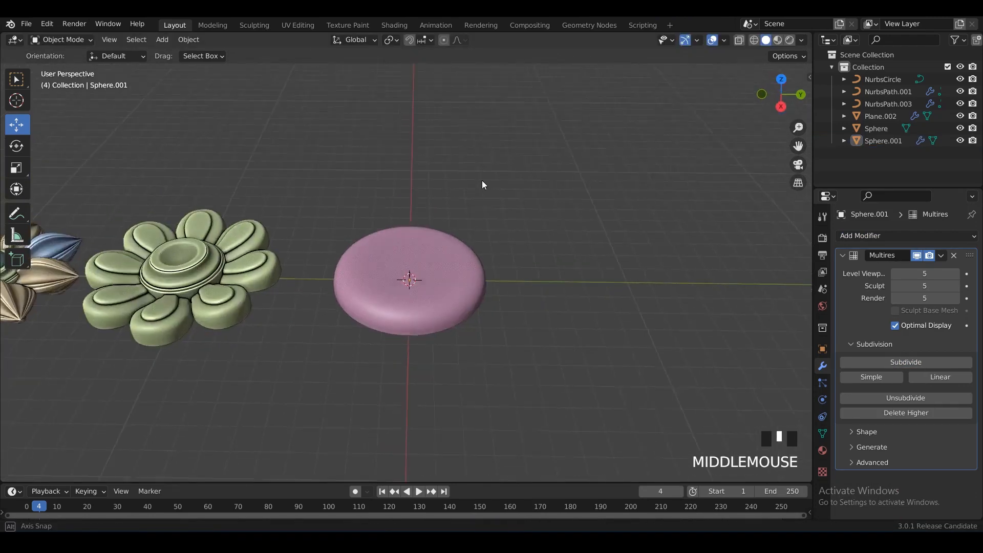
pyautogui.click(452, 275)
pyautogui.hotkey('ctrl', 'a')
pyautogui.click(418, 242)
pyautogui.hotkey('alt', 'z')
pyautogui.moveTo(417, 242)
pyautogui.keyDown('alt'); pyautogui.mouseDown(button='middle')
pyautogui.moveTo(565, 269)
pyautogui.moveTo(518, 260)
pyautogui.mouseUp(button='middle'); pyautogui.keyUp('alt')
pyautogui.press('s')
pyautogui.click(544, 252)
pyautogui.press('z')
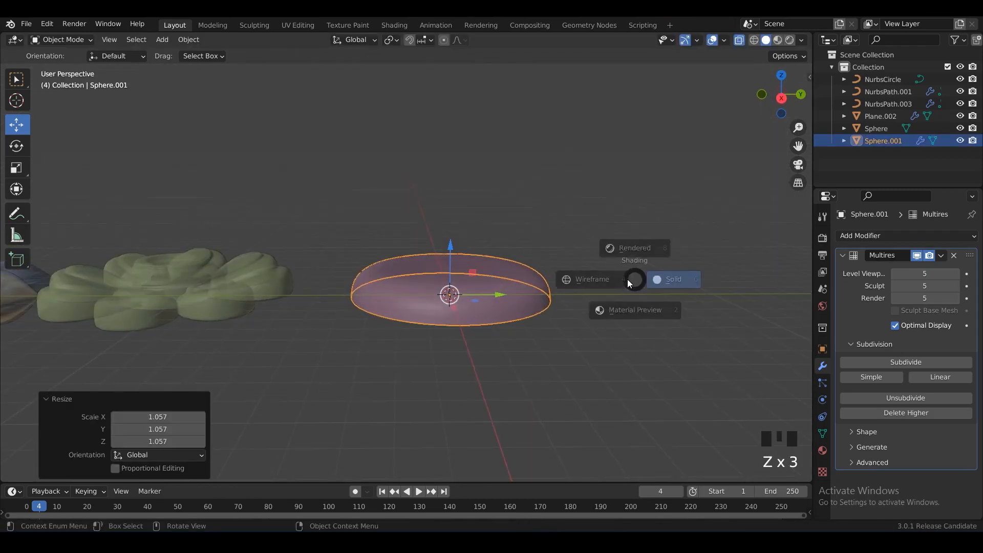
pyautogui.click(653, 286)
pyautogui.press('s')
pyautogui.click(649, 288)
# - Save the file and switch to sculpting the dome in the top orthographic view
pyautogui.hotkey('alt', 'z')
pyautogui.keyDown('alt'); pyautogui.moveTo(649, 288); pyautogui.dragTo(628, 252, button='middle'); pyautogui.keyUp('alt')
pyautogui.hotkey('ctrl', 's')
pyautogui.click(450, 264)
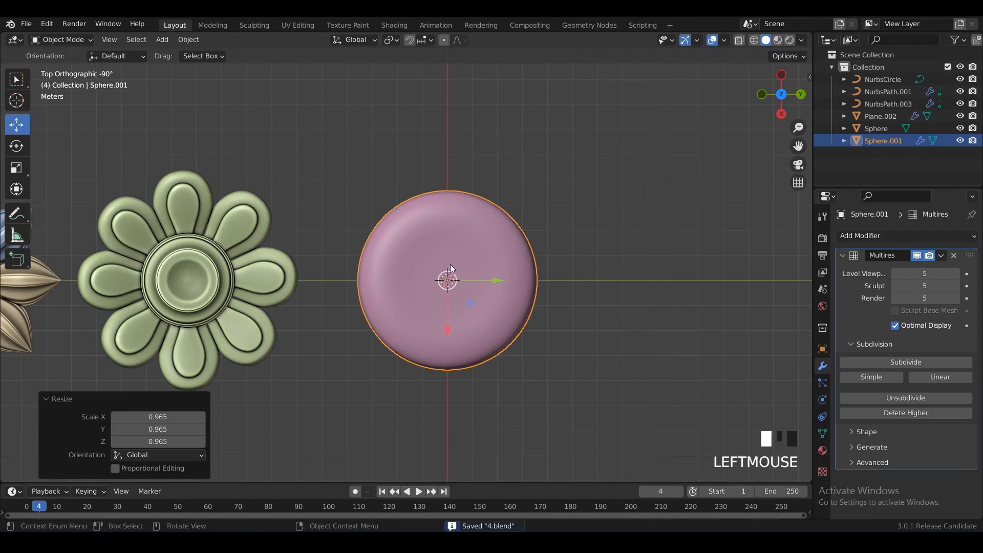
pyautogui.hotkey('ctrl', 's')
pyautogui.click(254, 26)
pyautogui.press('`')
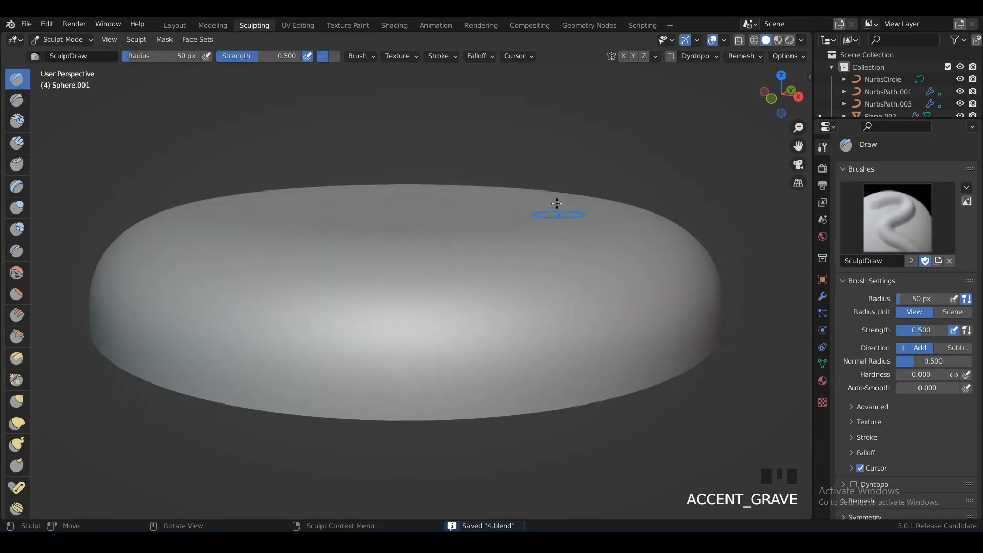
pyautogui.scroll(-4, 597, 226)
# - Shade the viewport with random colours, the World background and cavity type Both, and widen the brush toolbar to two columns
pyautogui.click(802, 56)
pyautogui.click(801, 40)
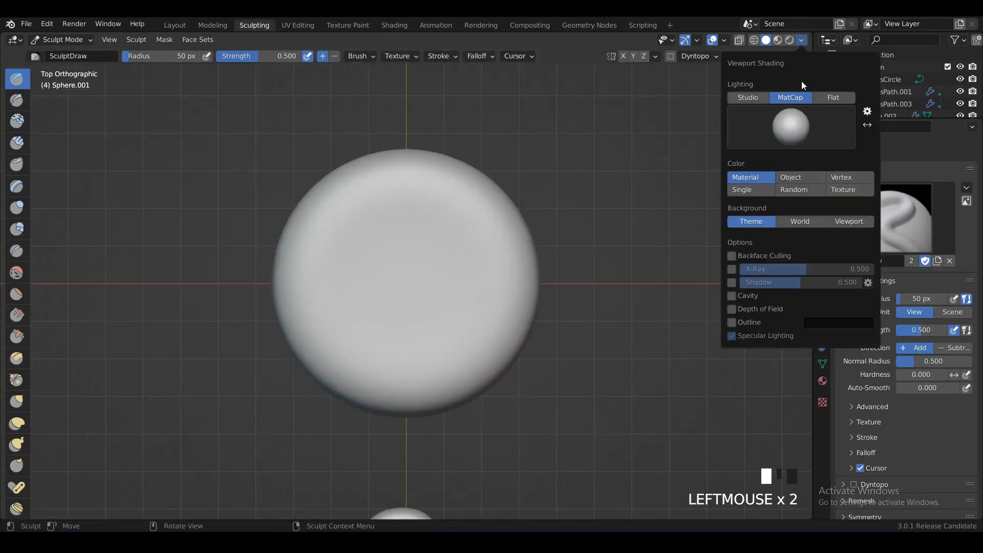
pyautogui.click(794, 189)
pyautogui.click(731, 295)
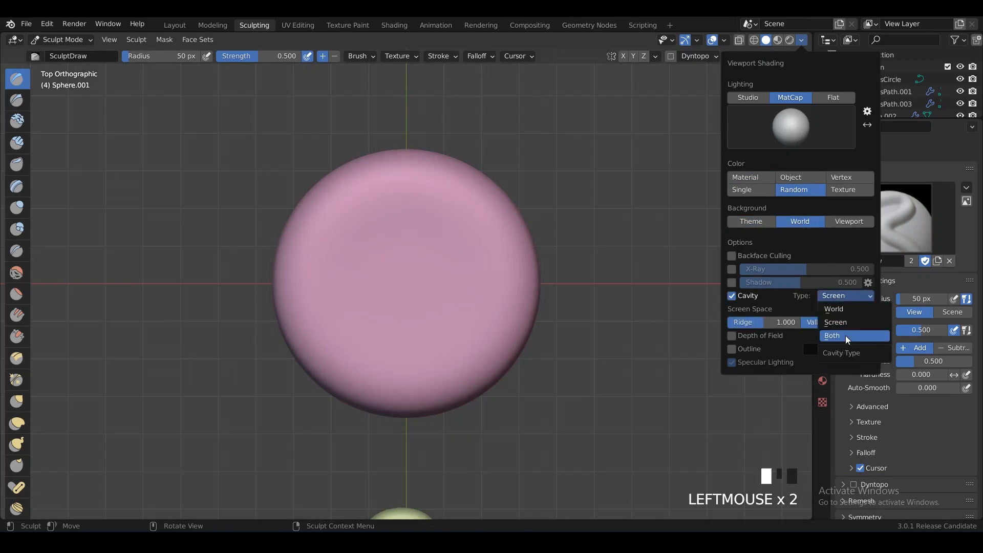
pyautogui.click(846, 336)
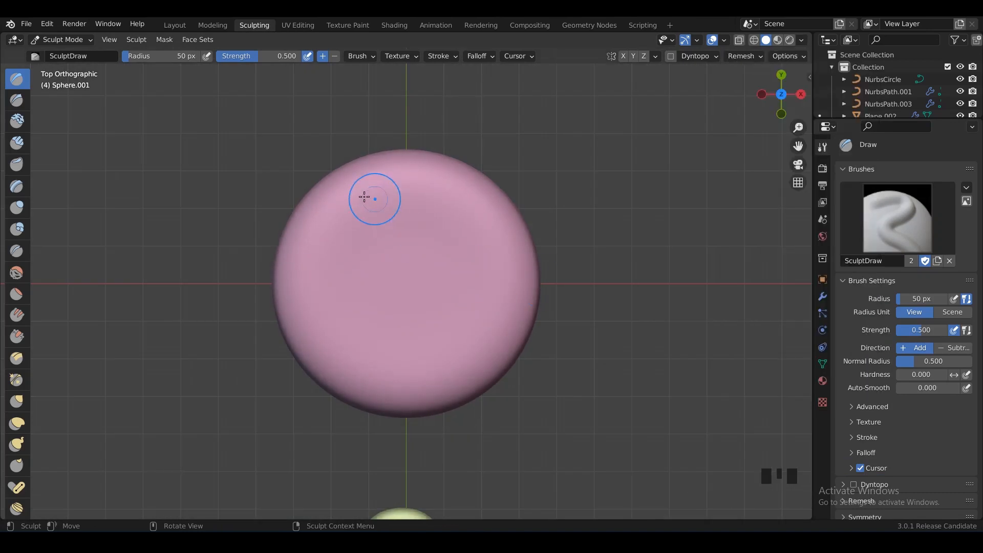
pyautogui.moveTo(32, 107); pyautogui.dragTo(45, 111)
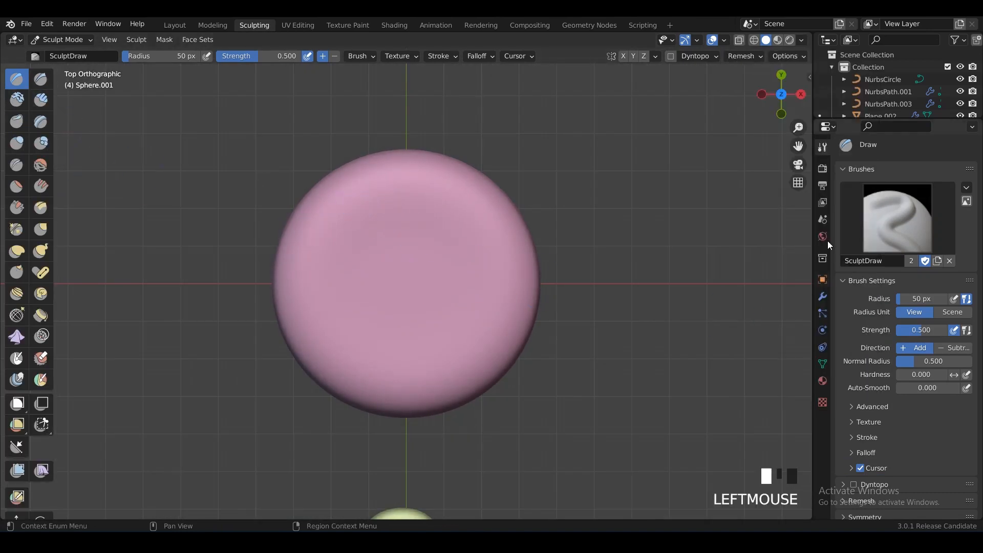
# - Try a Draw brush stroke at the dome's centre and undo it
pyautogui.click(821, 167)
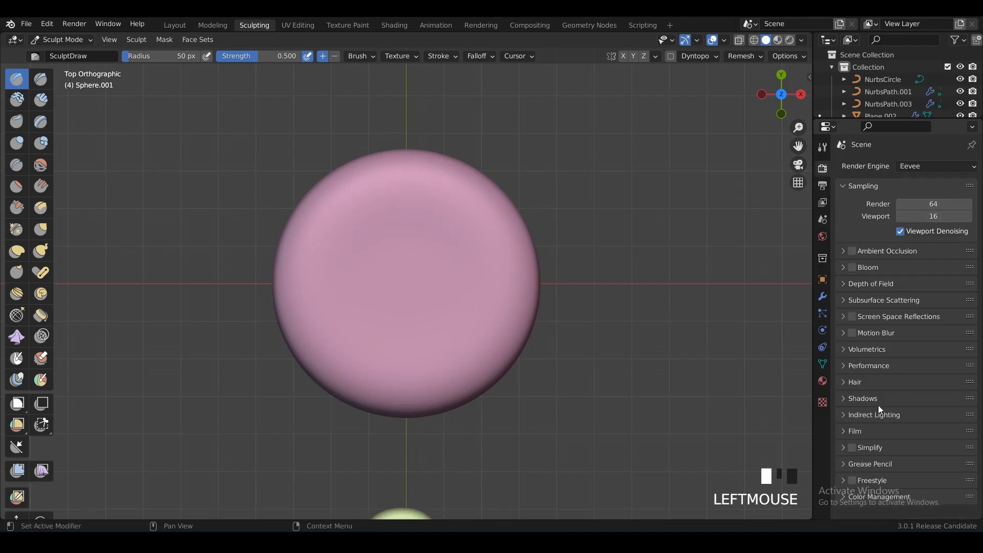
pyautogui.scroll(3, 416, 260)
pyautogui.hotkey('alt', 'z')
pyautogui.hotkey('alt', 'z')
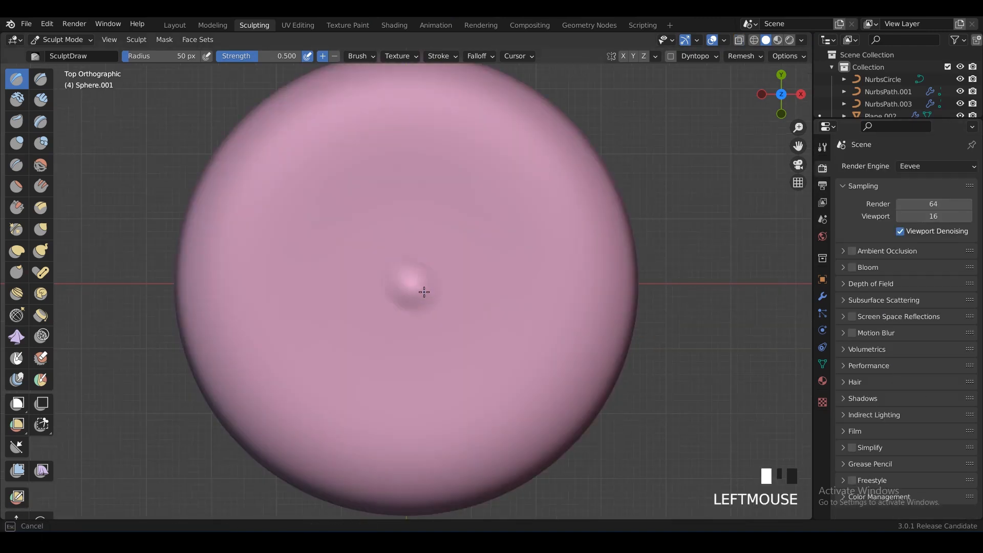
pyautogui.hotkey('ctrl', 'z')
pyautogui.rightClick(474, 215)
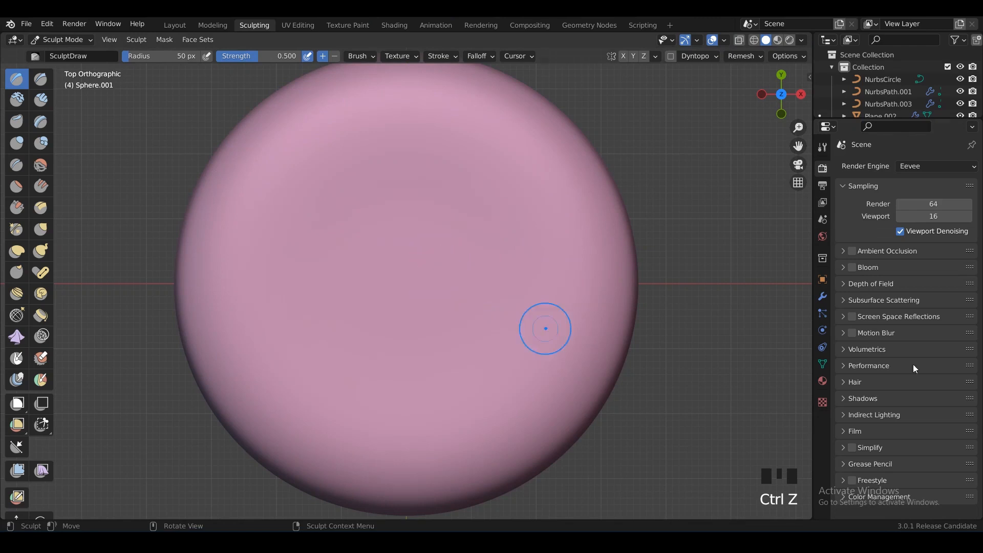
# - Set the Draw brush's falloff curve to the Sphere preset
pyautogui.click(822, 147)
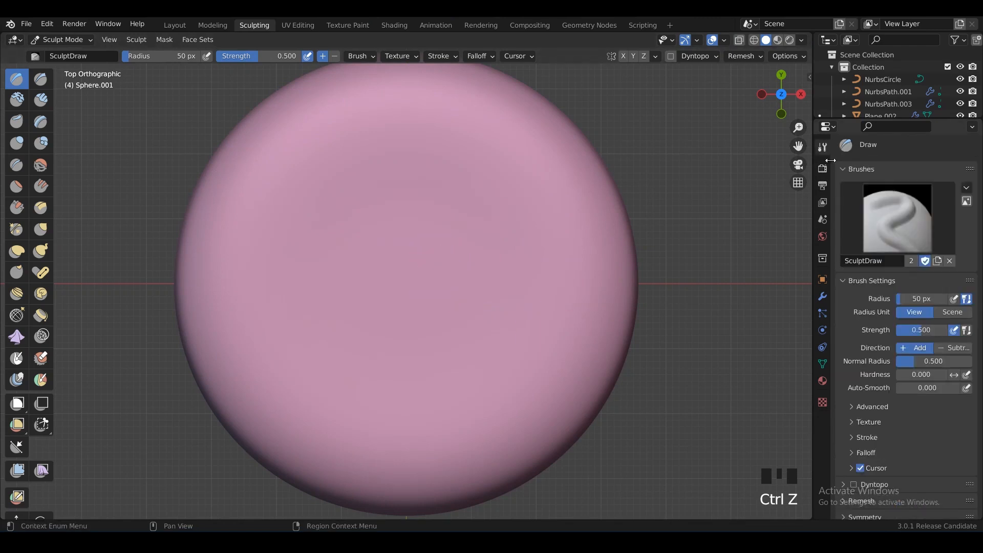
pyautogui.click(885, 414)
pyautogui.scroll(-2, 885, 416)
pyautogui.click(886, 394)
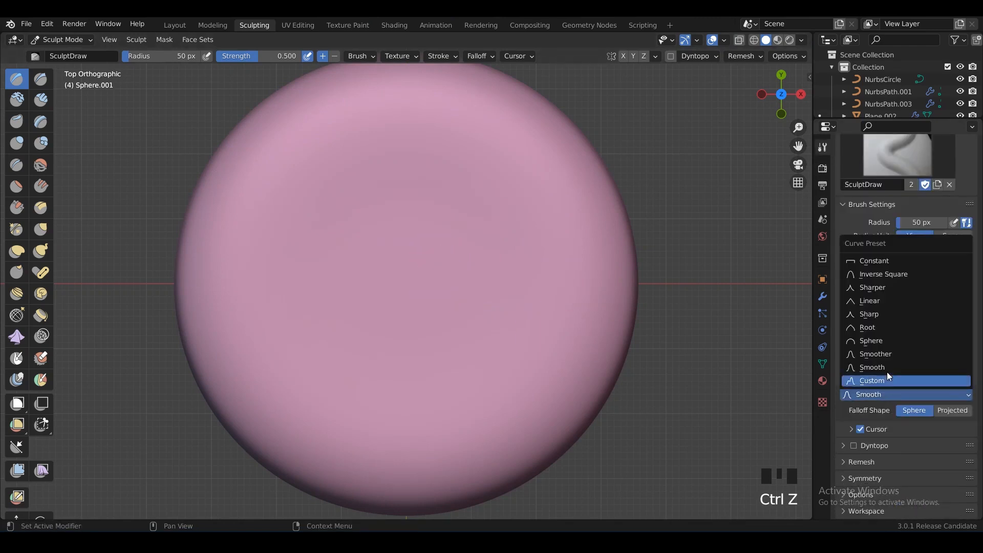
pyautogui.click(889, 342)
# - Sculpt a round raised bump with the Draw brush at the centre of the dome's top
pyautogui.hotkey('alt', 'z')
pyautogui.hotkey('alt', 'z')
pyautogui.moveTo(418, 291); pyautogui.dragTo(470, 311)
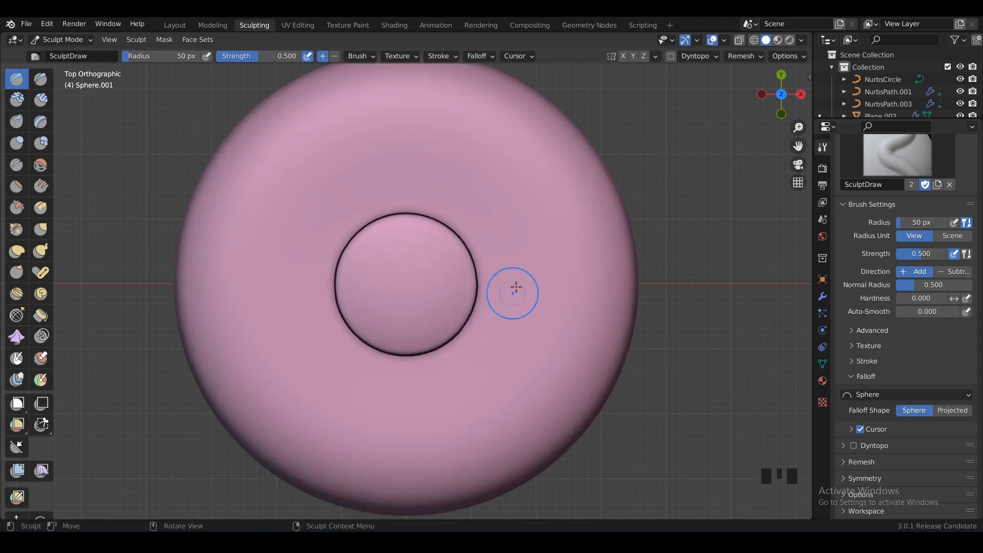
# - Undo the central bump, set the Draw brush strength to 0.701, and sculpt a taller round bump at the dome's centre
pyautogui.moveTo(511, 288)
pyautogui.mouseDown(button='middle')
pyautogui.moveTo(456, 242)
pyautogui.moveTo(463, 246)
pyautogui.mouseUp(button='middle')
pyautogui.hotkey('ctrl', 'z')
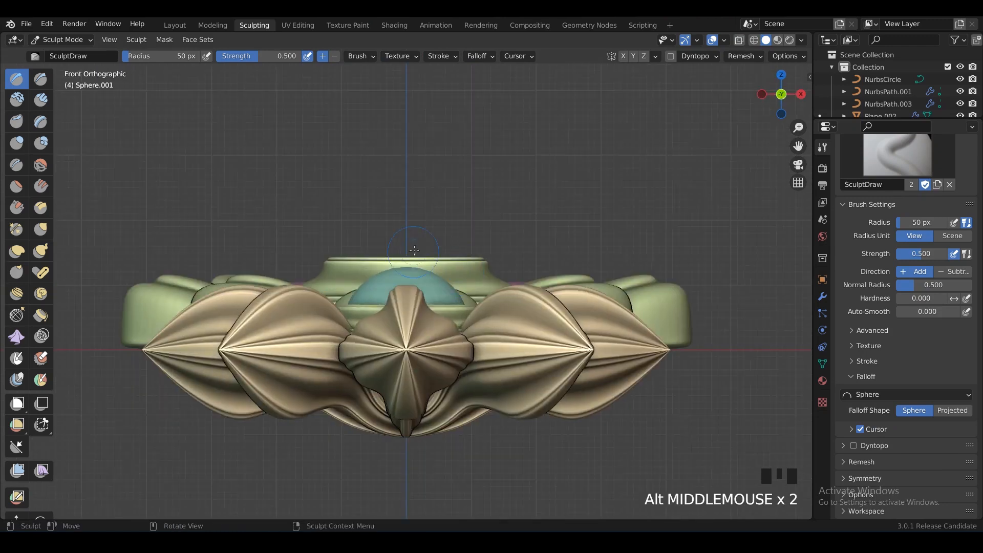
pyautogui.hotkey('shift', 'f')
pyautogui.click(452, 247)
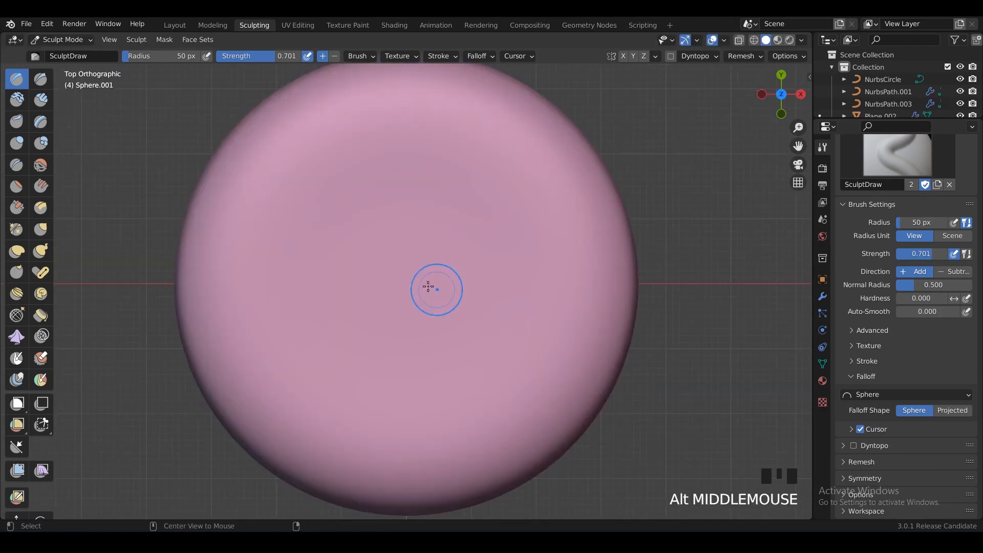
pyautogui.hotkey('alt', 'z')
pyautogui.hotkey('alt', 'z')
pyautogui.moveTo(406, 286); pyautogui.dragTo(474, 320)
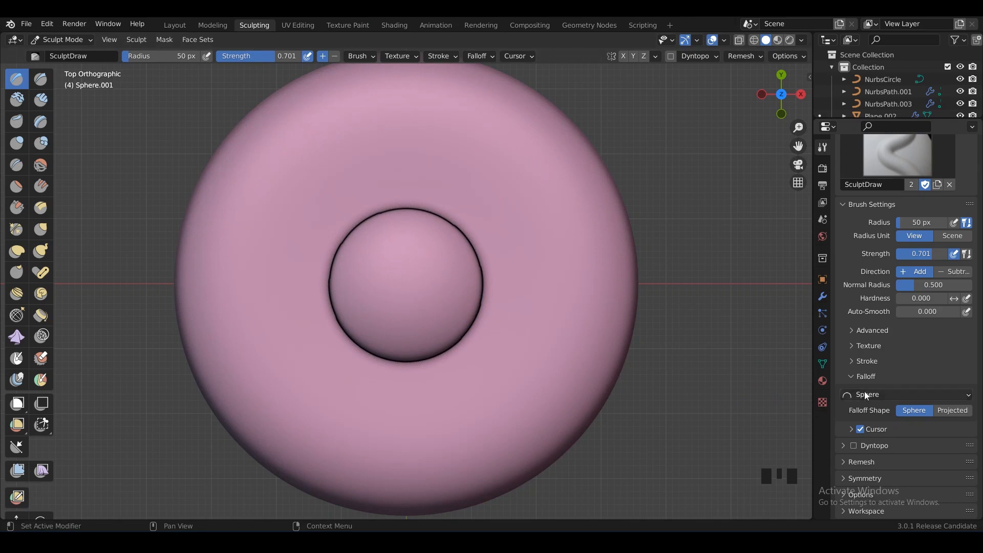
# - Set radial Z symmetry to 12, sculpt a ring of round bumps around the central bump, and carve an inner circle into each
pyautogui.click(863, 478)
pyautogui.scroll(-5, 901, 387)
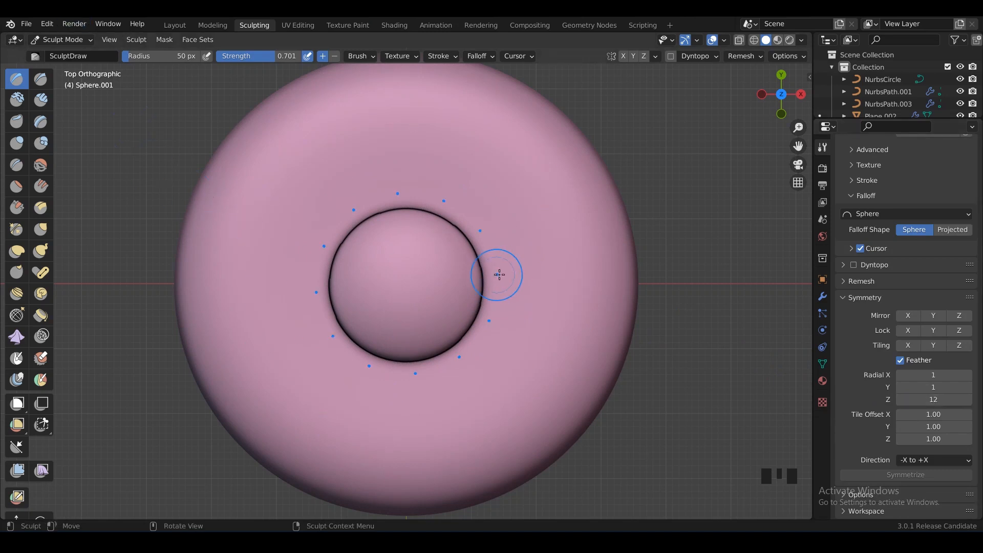
pyautogui.moveTo(491, 269)
pyautogui.mouseDown()
pyautogui.moveTo(531, 300)
pyautogui.moveTo(528, 292)
pyautogui.mouseUp()
pyautogui.hotkey('ctrl', 'z')
pyautogui.hotkey('ctrl', 'z')
pyautogui.moveTo(527, 292)
pyautogui.mouseDown(button='middle')
pyautogui.moveTo(509, 235)
pyautogui.moveTo(514, 258)
pyautogui.mouseUp(button='middle')
pyautogui.scroll(2, 514, 258)
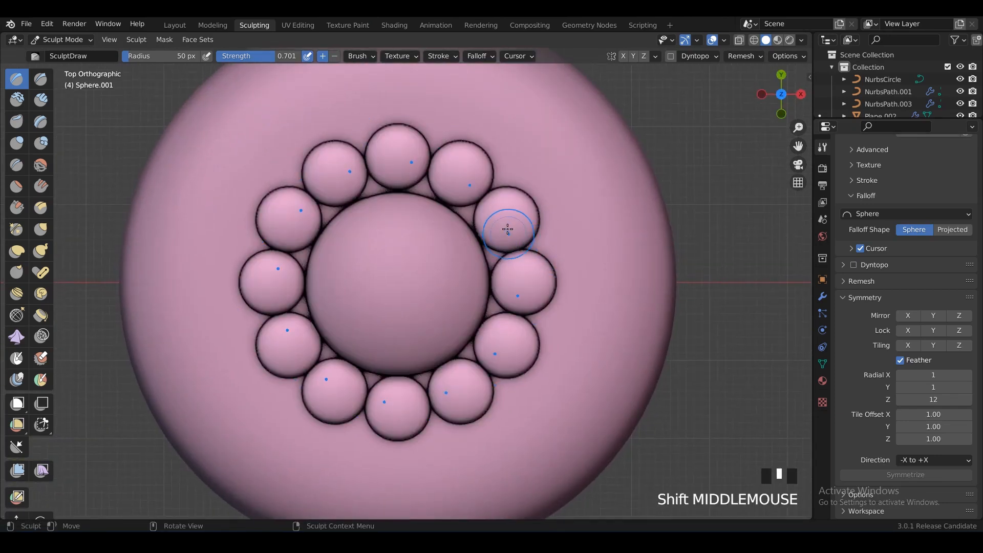
pyautogui.moveTo(506, 220)
pyautogui.keyDown('ctrl'); pyautogui.mouseDown()
pyautogui.moveTo(524, 236)
pyautogui.moveTo(507, 220)
pyautogui.mouseUp(); pyautogui.keyUp('ctrl')
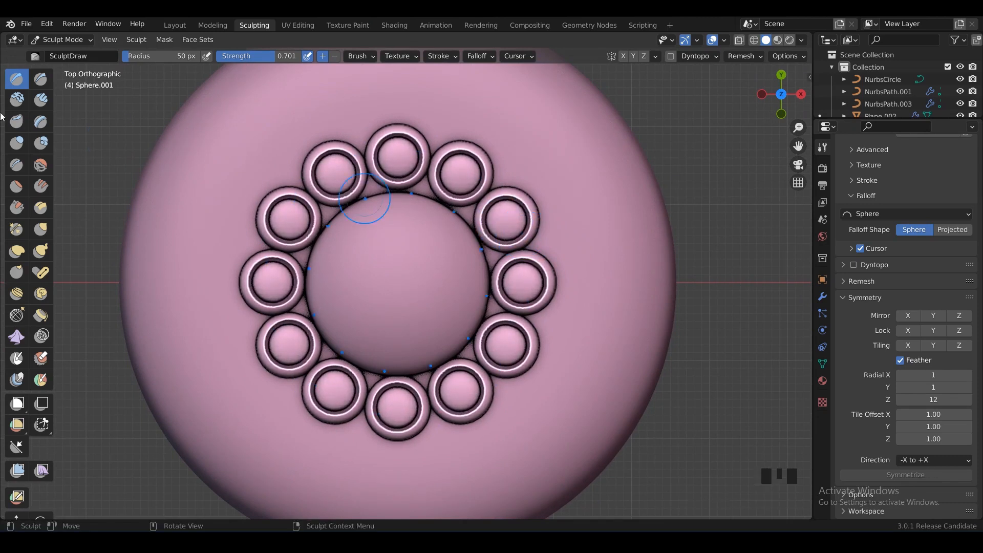
# - Switch to the Draw Sharp brush and set its strength to 0.625, stroke method to Line and radius to 18 px
pyautogui.click(40, 79)
pyautogui.moveTo(420, 201)
pyautogui.mouseDown()
pyautogui.moveTo(402, 241)
pyautogui.moveTo(404, 261)
pyautogui.mouseUp()
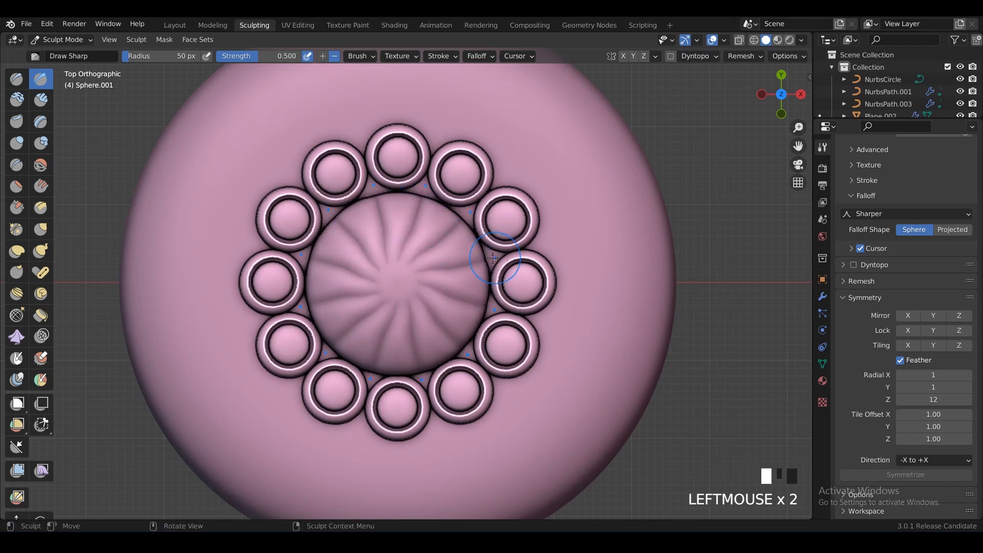
pyautogui.hotkey('ctrl', 'z')
pyautogui.hotkey('shift', 'f')
pyautogui.click(417, 221)
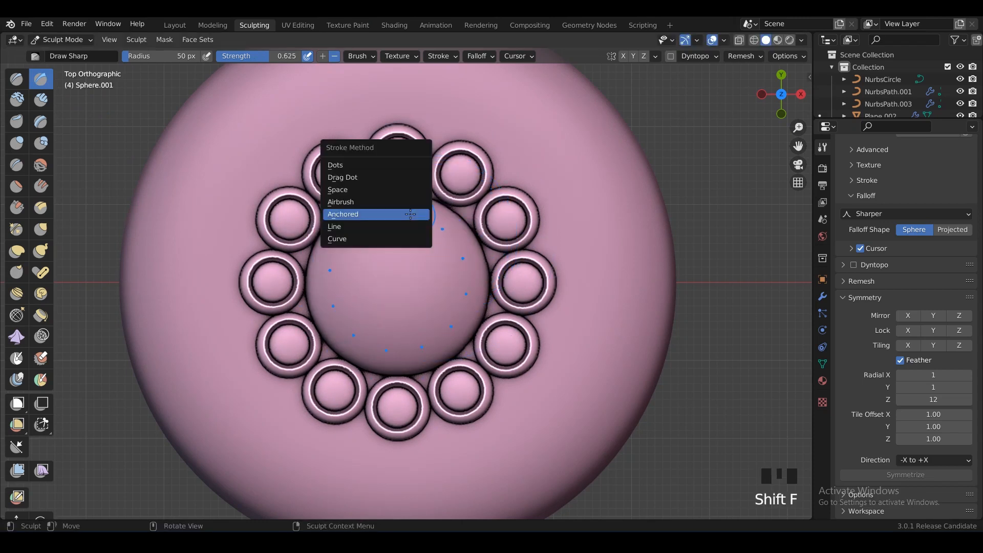
pyautogui.press('f')
pyautogui.click(407, 204)
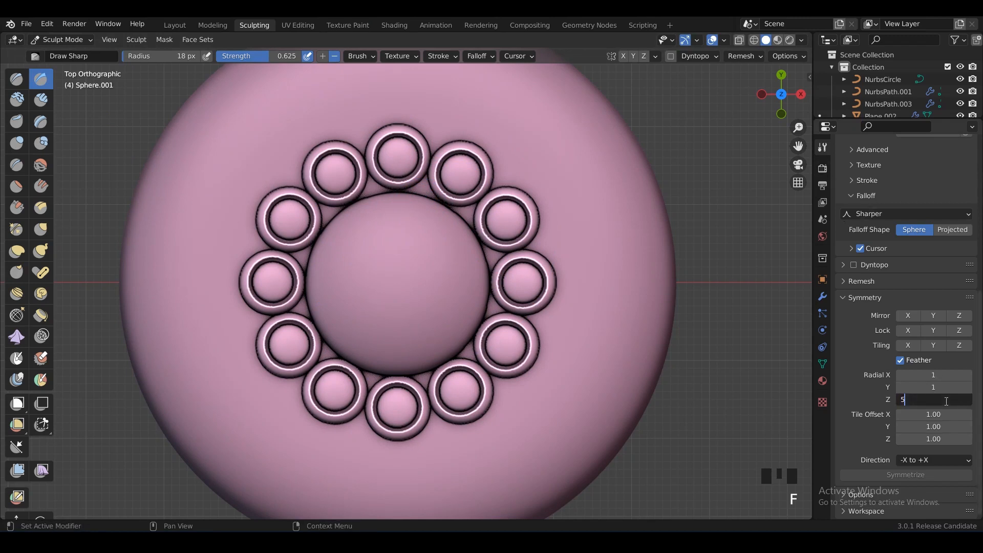
# - Try carving radial grooves into the central bump with a radial Z symmetry of 50 and undo them
pyautogui.write('0')
pyautogui.press('Return')
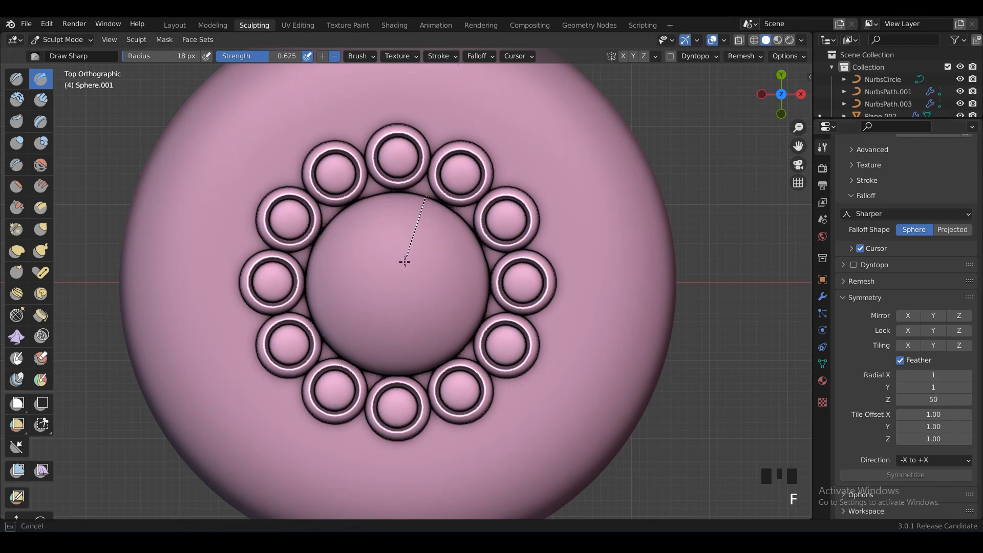
pyautogui.moveTo(410, 280); pyautogui.dragTo(416, 280)
pyautogui.hotkey('ctrl', 'z')
pyautogui.hotkey('ctrl', 'z')
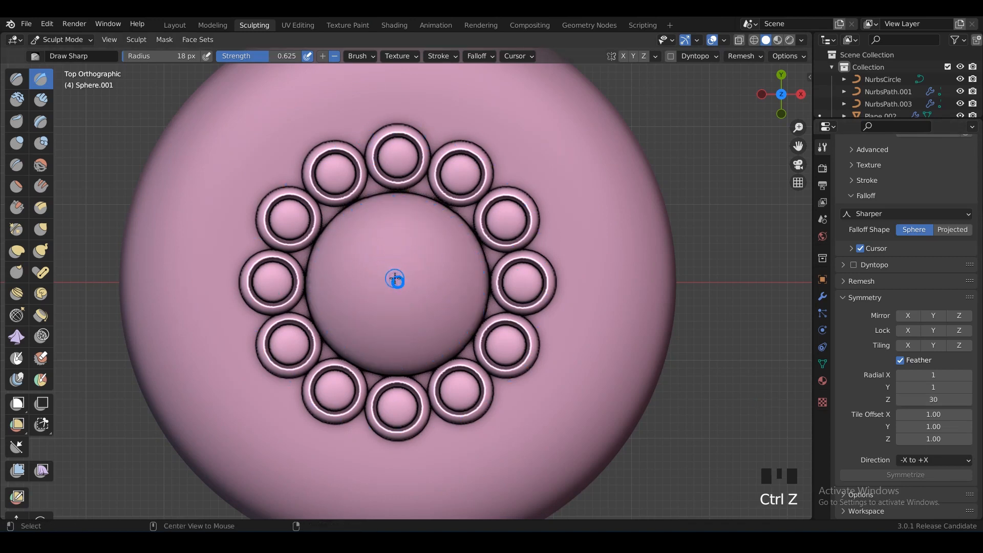
# - Carve straight radial grooves from the edge to the centre of the central bump with a radial Z symmetry of 30
pyautogui.moveTo(417, 195); pyautogui.dragTo(423, 195)
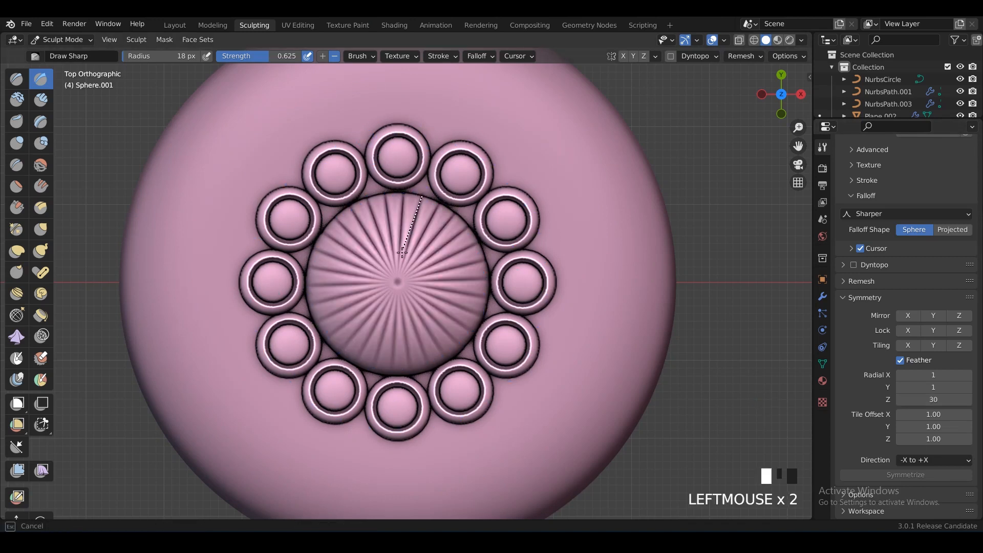
pyautogui.moveTo(399, 277); pyautogui.dragTo(399, 277)
pyautogui.moveTo(401, 276); pyautogui.dragTo(415, 241)
pyautogui.moveTo(423, 196); pyautogui.dragTo(423, 196)
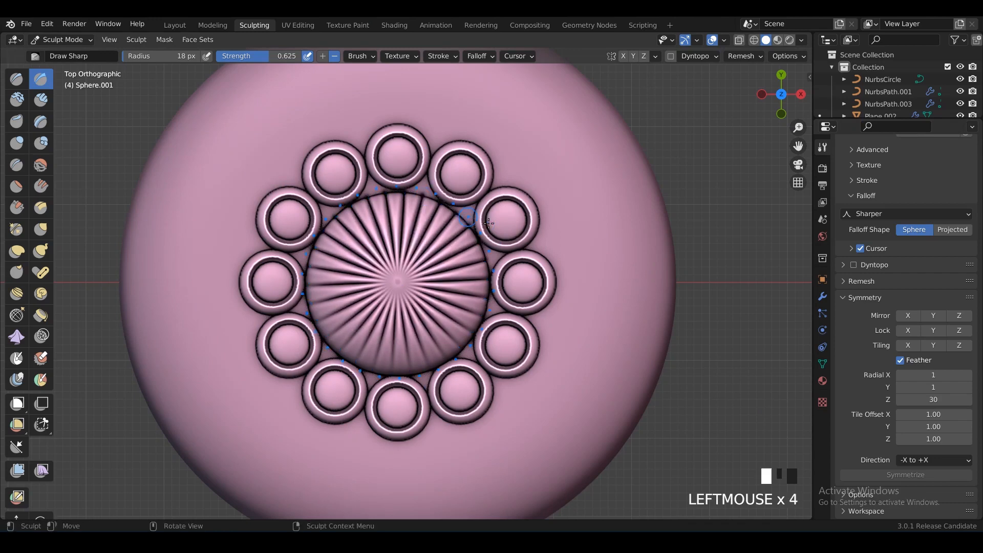
# - With the Draw brush at strength 0.833 and radial Z symmetry 12, sculpt small round bumps in the outer gaps between the ringed bumps
pyautogui.scroll(-2, 522, 255)
pyautogui.scroll(1, 533, 246)
pyautogui.keyDown('shift'); pyautogui.moveTo(533, 245); pyautogui.dragTo(535, 244, button='middle'); pyautogui.keyUp('shift')
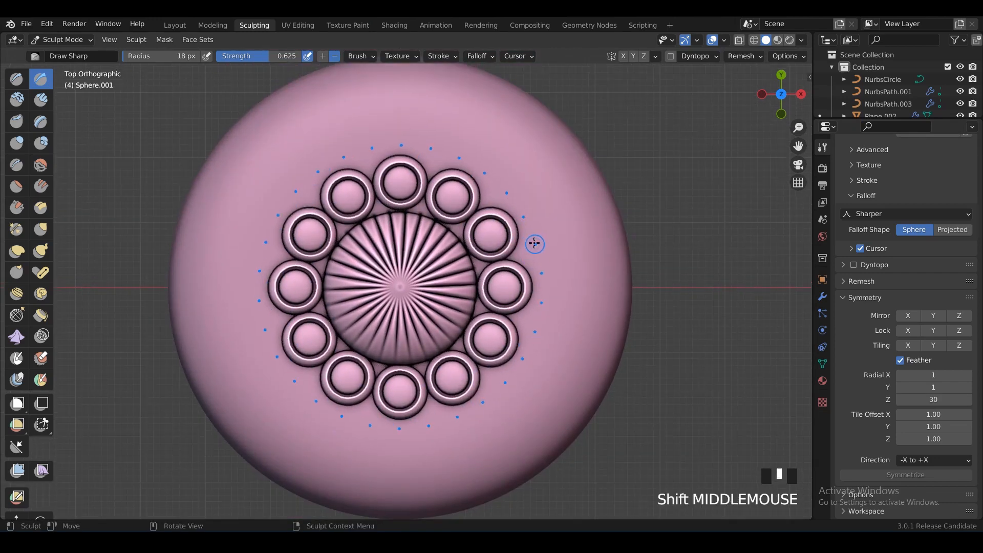
pyautogui.click(16, 79)
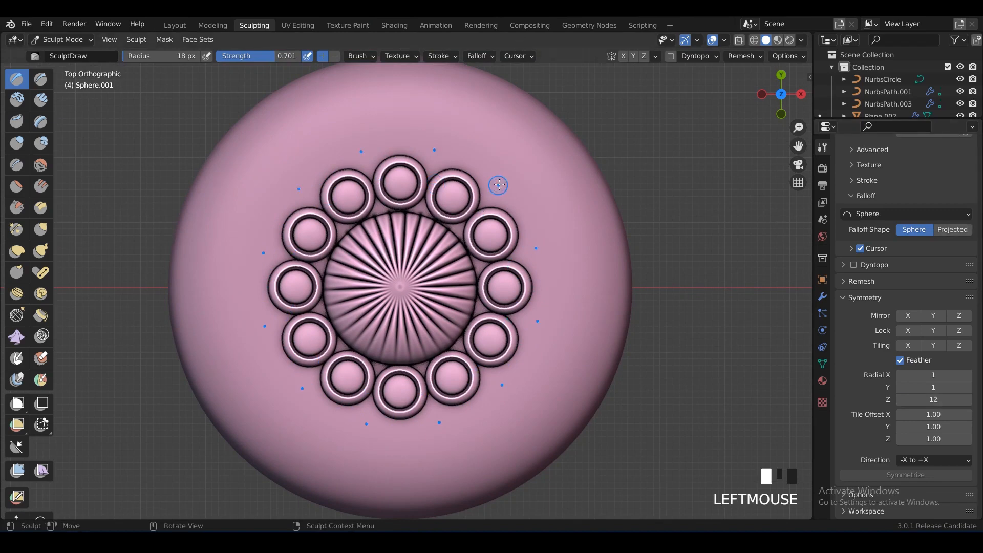
pyautogui.moveTo(493, 196); pyautogui.dragTo(483, 202)
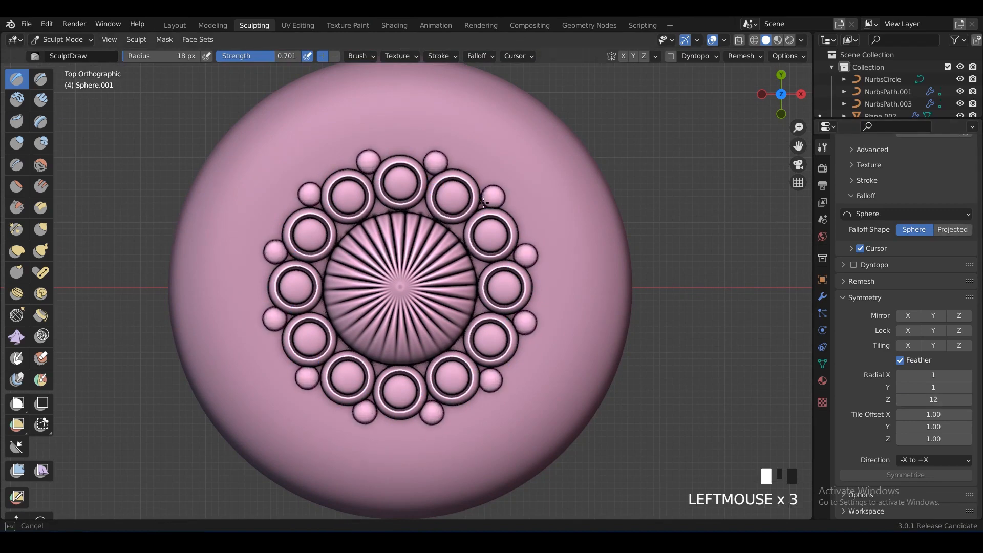
pyautogui.keyDown('shift'); pyautogui.moveTo(493, 189); pyautogui.dragTo(495, 210, button='middle'); pyautogui.keyUp('shift')
pyautogui.scroll(3, 499, 195)
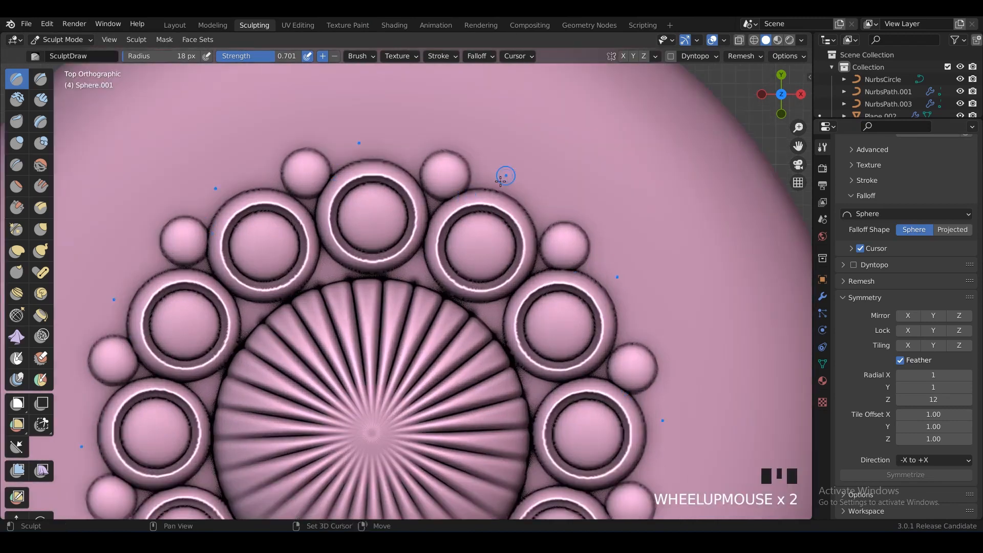
pyautogui.keyDown('shift'); pyautogui.moveTo(502, 176); pyautogui.dragTo(545, 264, button='middle'); pyautogui.keyUp('shift')
pyautogui.hotkey('ctrl', 'z')
pyautogui.hotkey('shift', 'f')
pyautogui.click(545, 264)
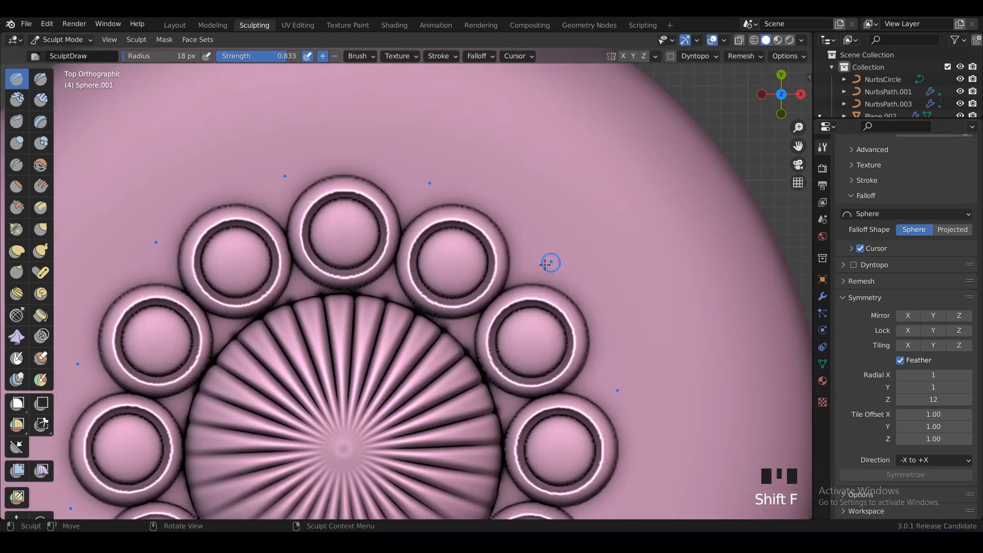
pyautogui.moveTo(532, 266); pyautogui.dragTo(507, 240)
pyautogui.hotkey('ctrl', 'z')
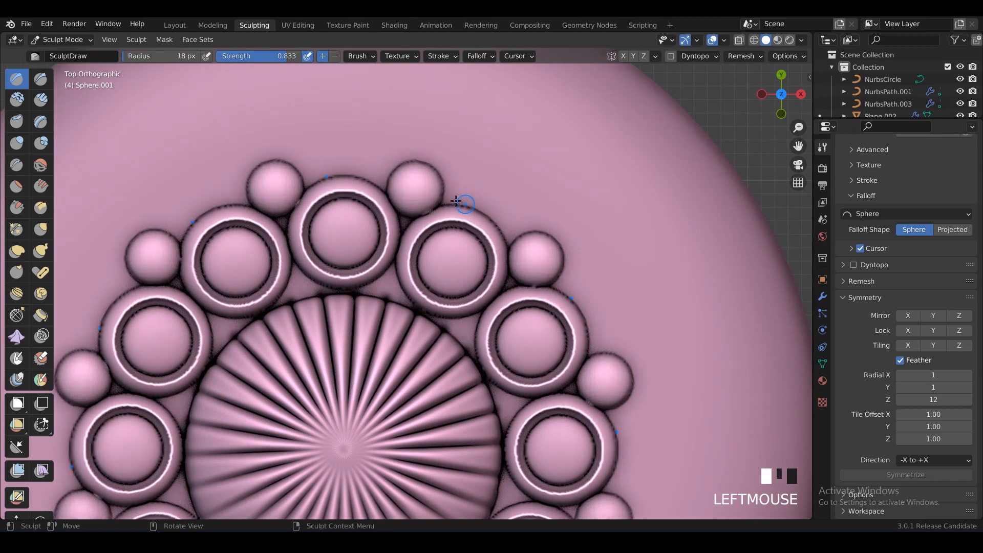
# - Sculpt a smaller round bead on both sides of each outer bump, along the outside of the ringed bumps
pyautogui.moveTo(457, 193); pyautogui.dragTo(459, 205)
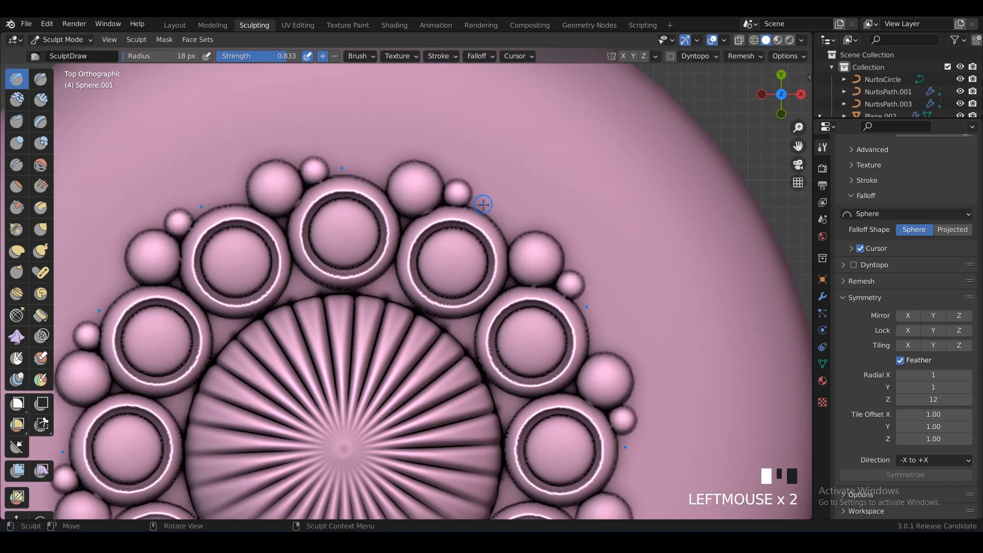
pyautogui.click(483, 204)
pyautogui.hotkey('ctrl', 'z')
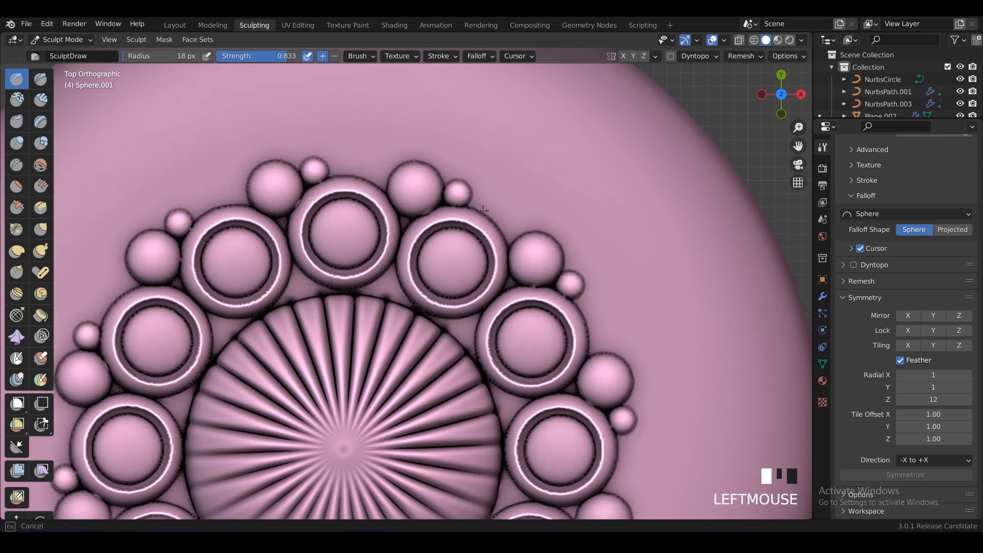
pyautogui.click(483, 210)
pyautogui.click(509, 221)
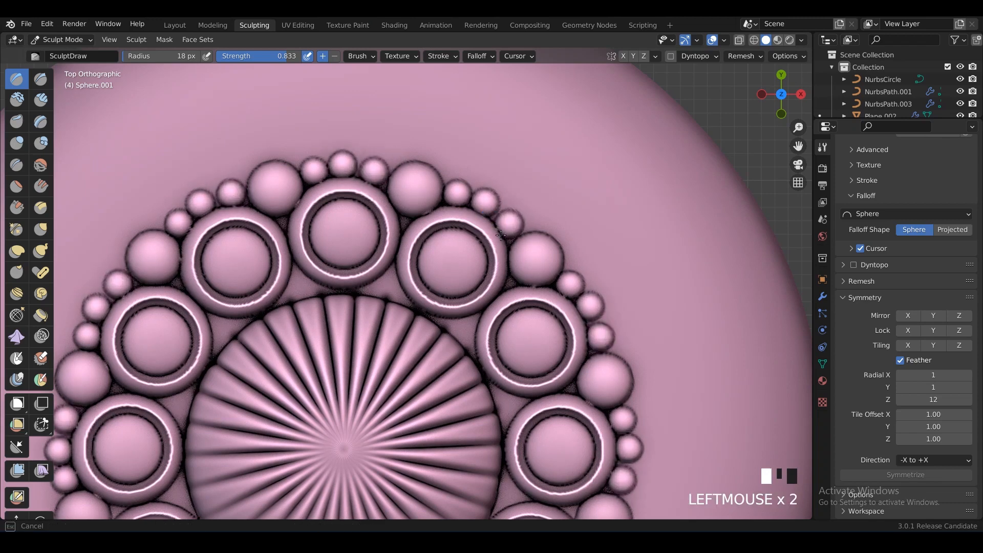
pyautogui.hotkey('ctrl', 'z')
pyautogui.hotkey('ctrl', 'z')
pyautogui.click(508, 231)
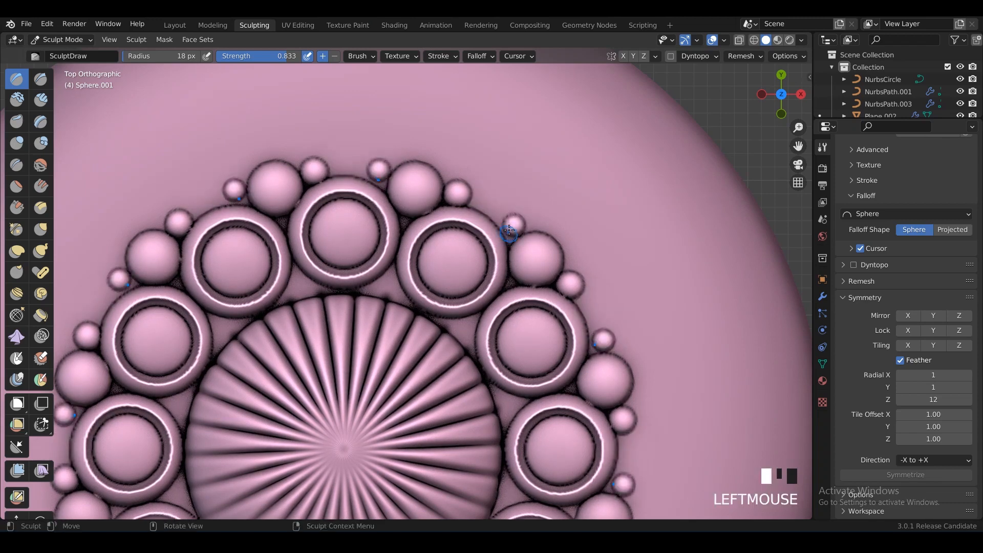
pyautogui.hotkey('ctrl', 'z')
pyautogui.moveTo(508, 230); pyautogui.dragTo(499, 232)
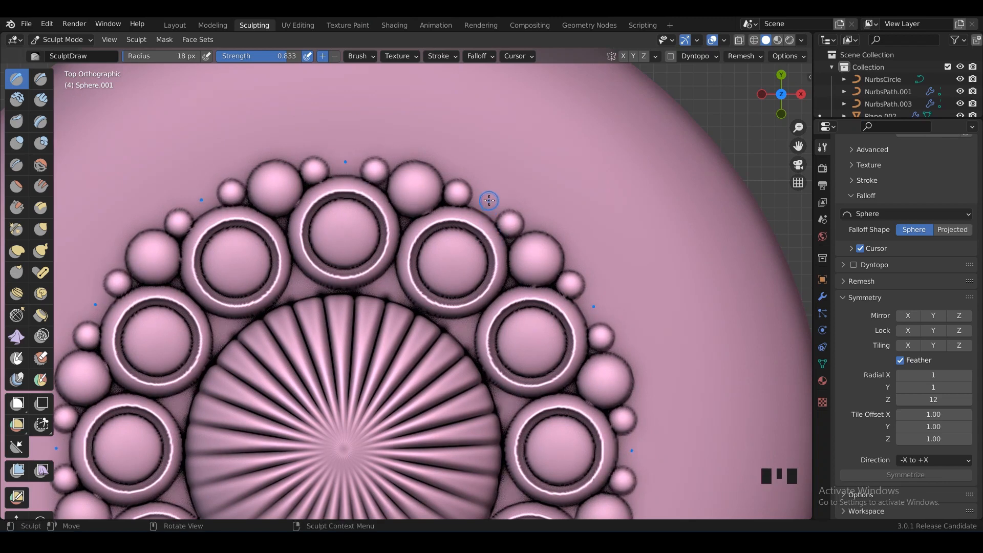
# - Sculpt a larger round bump between each pair of small beads, above every ringed bump
pyautogui.moveTo(489, 200)
pyautogui.mouseDown()
pyautogui.moveTo(485, 217)
pyautogui.moveTo(495, 217)
pyautogui.mouseUp()
pyautogui.hotkey('ctrl', 'z')
pyautogui.hotkey('ctrl', 'z')
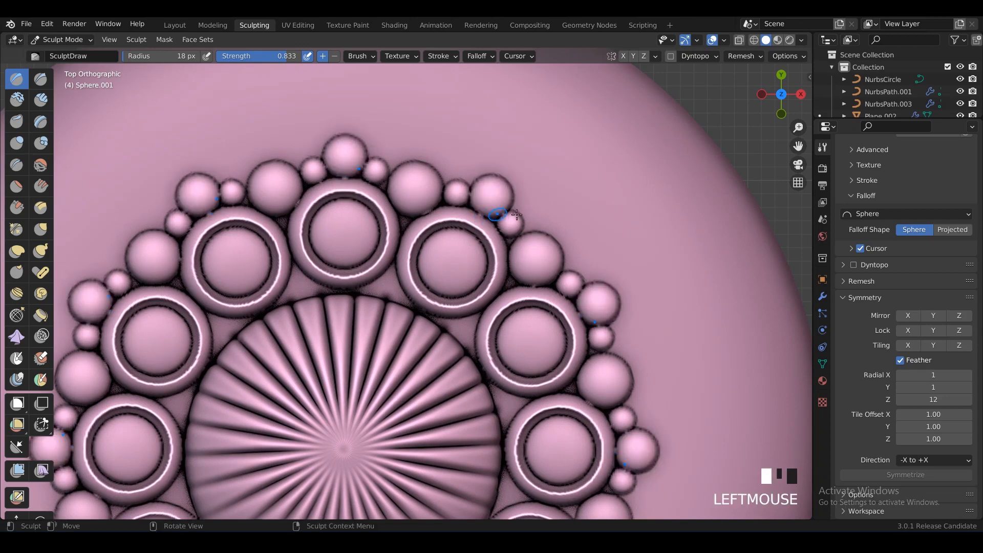
# - Switch to the Draw Sharp brush and set radial Z symmetry to 40
pyautogui.scroll(-5, 516, 214)
pyautogui.keyDown('shift'); pyautogui.moveTo(509, 227); pyautogui.dragTo(528, 198, button='middle'); pyautogui.keyUp('shift')
pyautogui.keyDown('shift'); pyautogui.moveTo(528, 198); pyautogui.dragTo(528, 196, button='middle'); pyautogui.keyUp('shift')
pyautogui.click(41, 78)
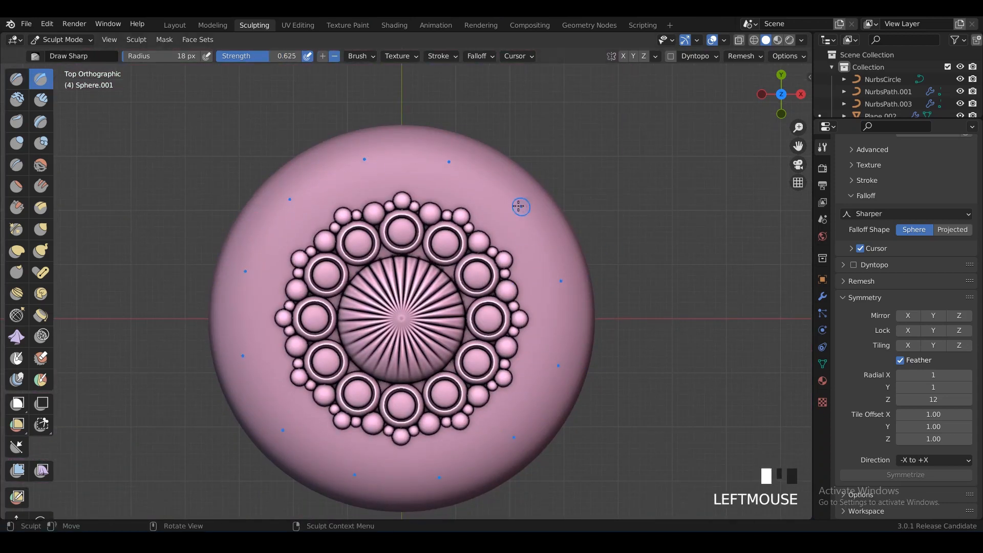
pyautogui.moveTo(557, 194); pyautogui.dragTo(538, 209)
pyautogui.hotkey('ctrl', 'z')
pyautogui.doubleClick(948, 398)
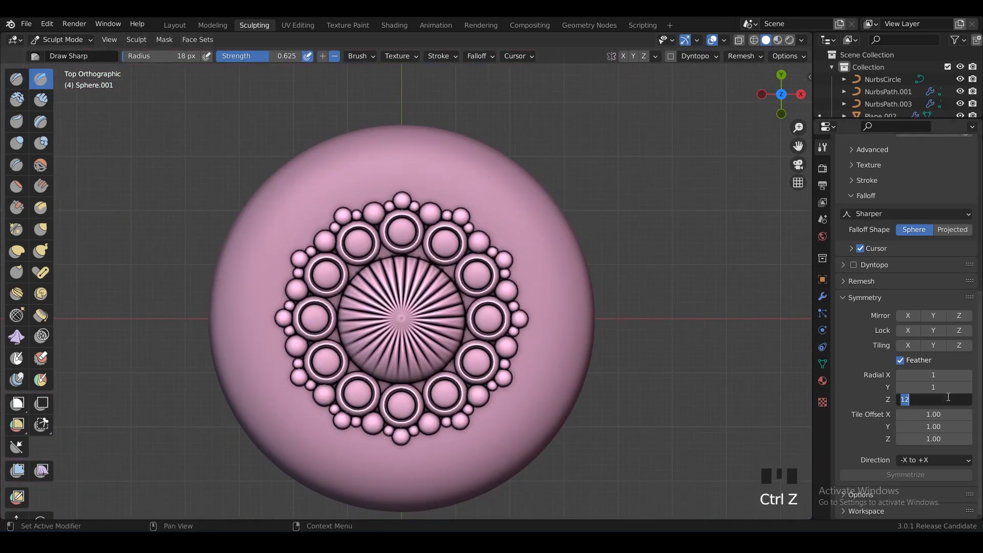
pyautogui.press('Return')
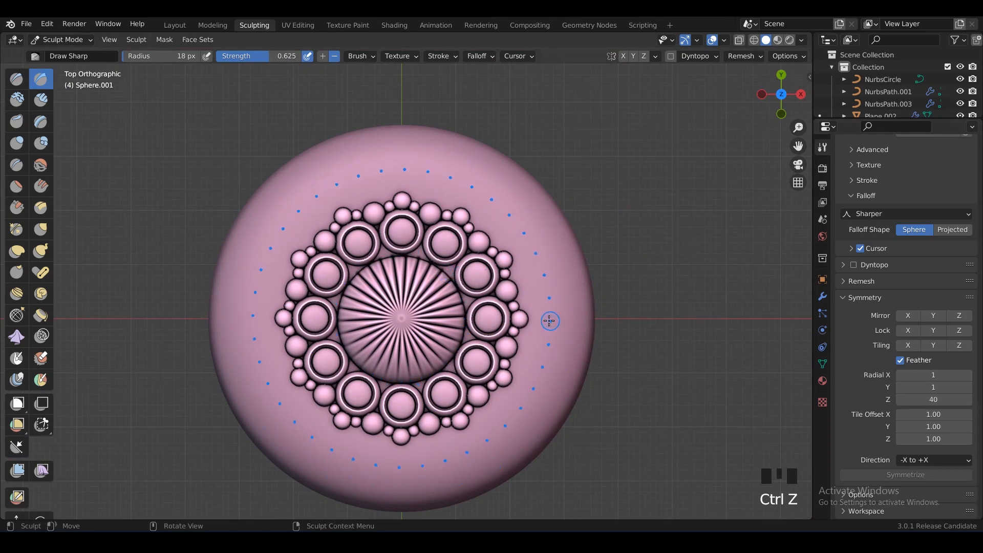
# - Try carving radial grooves along the dome's outer rim with the Draw Sharp brush and undo them
pyautogui.moveTo(592, 319); pyautogui.dragTo(546, 321)
pyautogui.moveTo(546, 322); pyautogui.dragTo(595, 320)
pyautogui.click(595, 318)
pyautogui.moveTo(599, 319)
pyautogui.mouseDown(button='middle')
pyautogui.moveTo(573, 266)
pyautogui.moveTo(645, 321)
pyautogui.moveTo(648, 379)
pyautogui.mouseUp(button='middle')
pyautogui.hotkey('ctrl', 'z')
pyautogui.keyDown('shift'); pyautogui.moveTo(675, 410); pyautogui.dragTo(594, 348, button='middle'); pyautogui.keyUp('shift')
pyautogui.scroll(2, 594, 348)
pyautogui.hotkey('ctrl', 'z')
# - Carve forty short straight grooves inward from the dome's outer rim, aligned with the axis in the rotated top view
pyautogui.keyDown('shift'); pyautogui.moveTo(635, 382); pyautogui.dragTo(598, 317, button='middle'); pyautogui.keyUp('shift')
pyautogui.hotkey('ctrl', 'z')
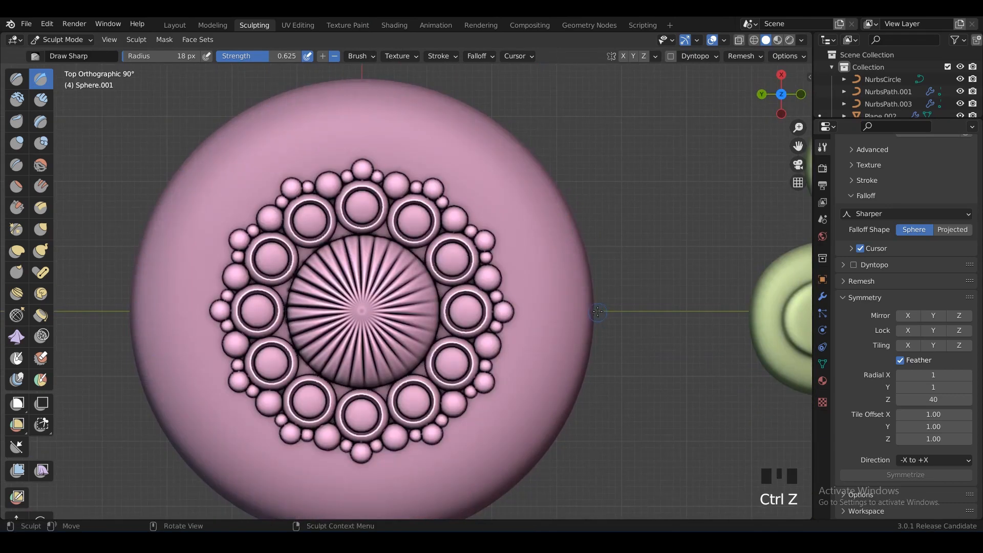
pyautogui.moveTo(543, 311); pyautogui.dragTo(538, 296)
pyautogui.hotkey('ctrl', 'z')
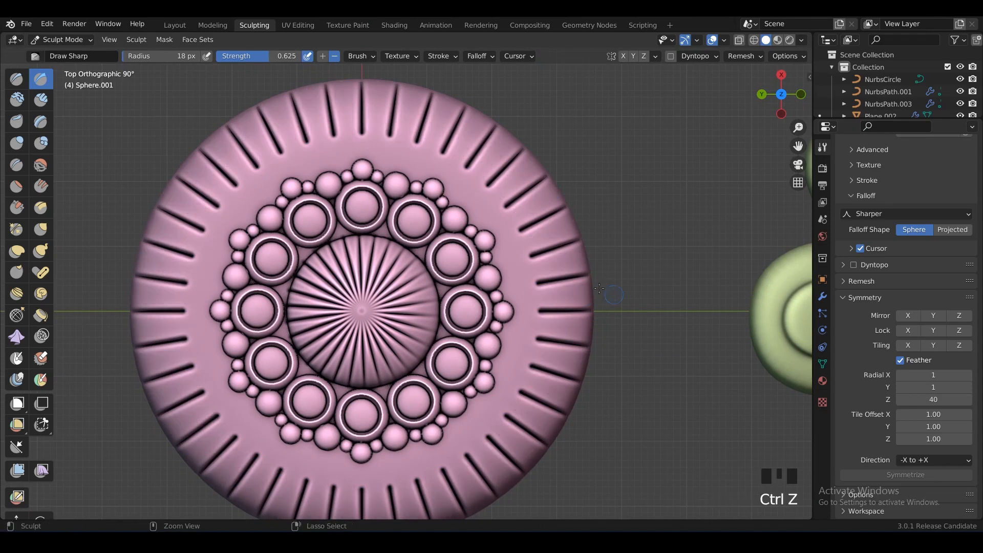
# - Switch to the Draw brush, try raising round bumps on the outer rim between the grooves, and undo them
pyautogui.click(15, 78)
pyautogui.click(590, 288)
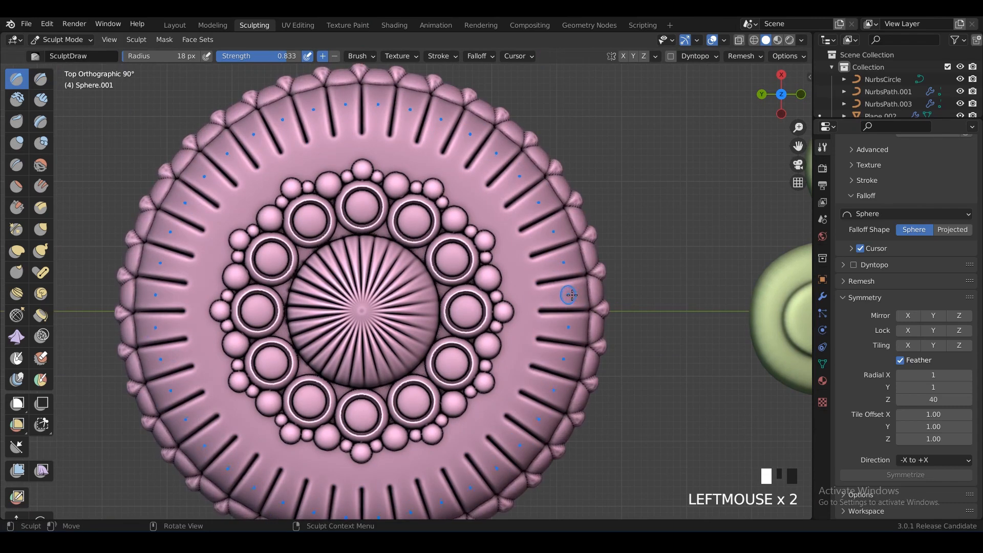
pyautogui.hotkey('ctrl', 'z')
# - Try sculpting a ring of small round beads near the inner ends of the rim grooves and undo the attempts
pyautogui.click(534, 293)
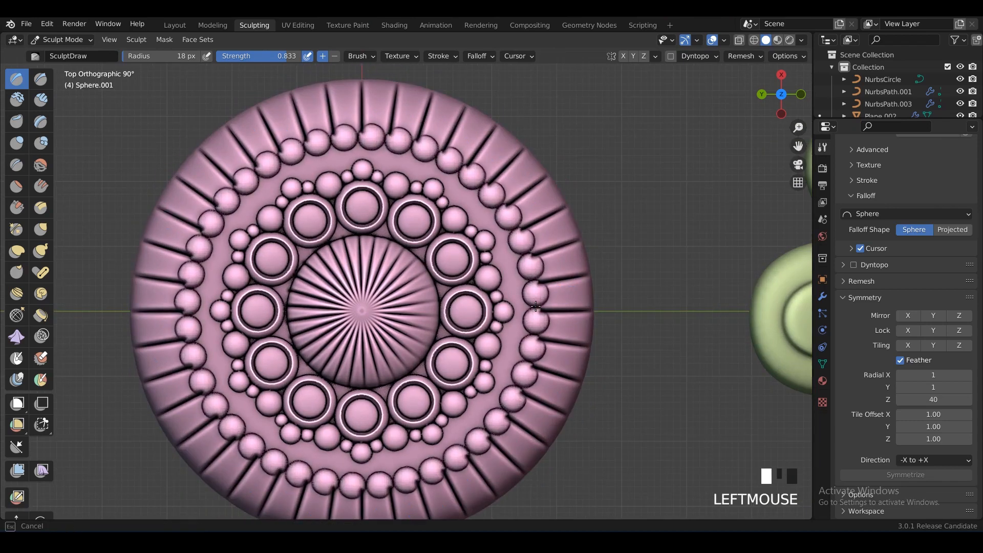
pyautogui.hotkey('ctrl', 'z')
pyautogui.click(527, 300)
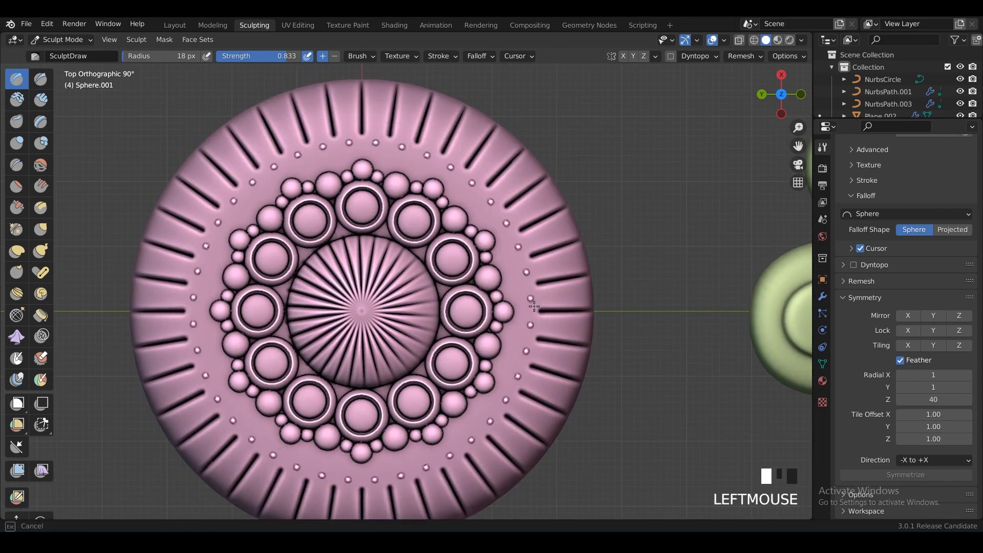
pyautogui.hotkey('ctrl', 'z')
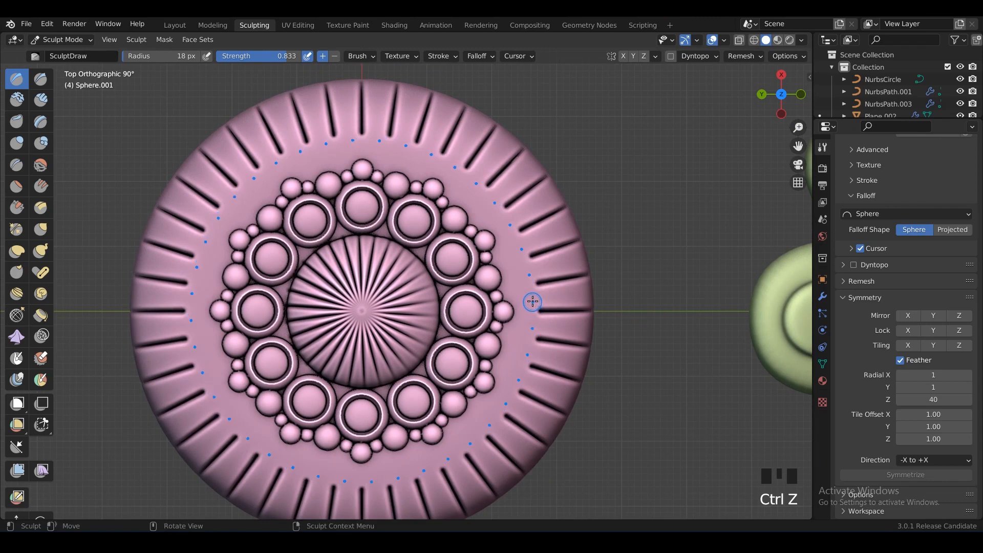
pyautogui.click(531, 302)
pyautogui.hotkey('ctrl', 'z')
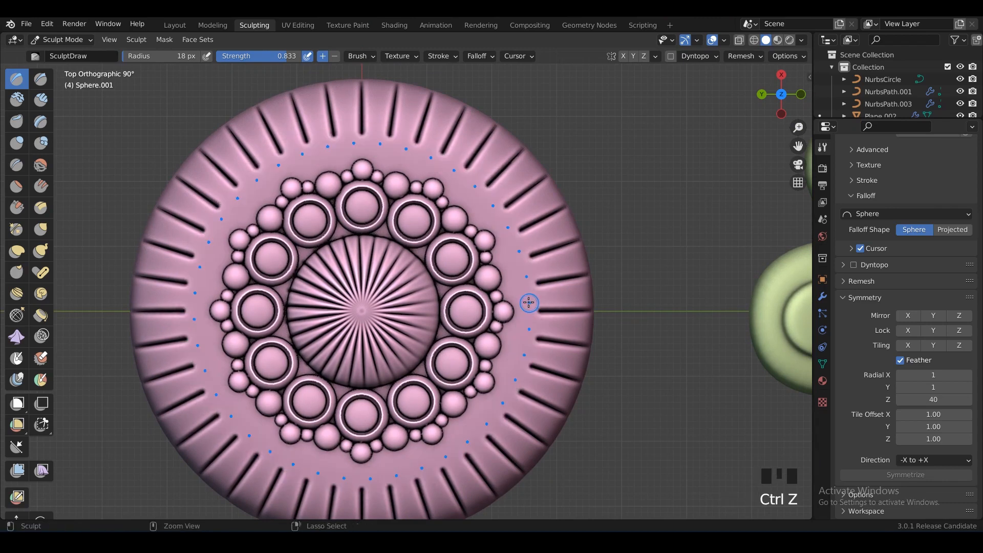
# - Stamp a ring of 40 spherical beads around the inner ends of the rim grooves with the Draw brush
pyautogui.click(529, 302)
pyautogui.scroll(-1, 534, 301)
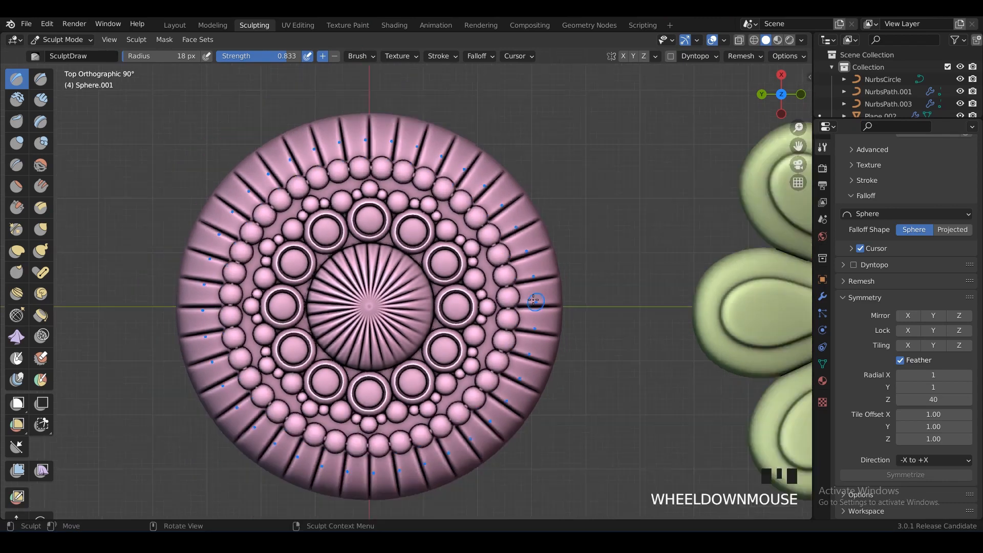
pyautogui.scroll(1, 498, 237)
pyautogui.moveTo(534, 300); pyautogui.dragTo(498, 278, button='middle')
pyautogui.keyDown('shift'); pyautogui.moveTo(555, 265); pyautogui.dragTo(569, 291, button='middle'); pyautogui.keyUp('shift')
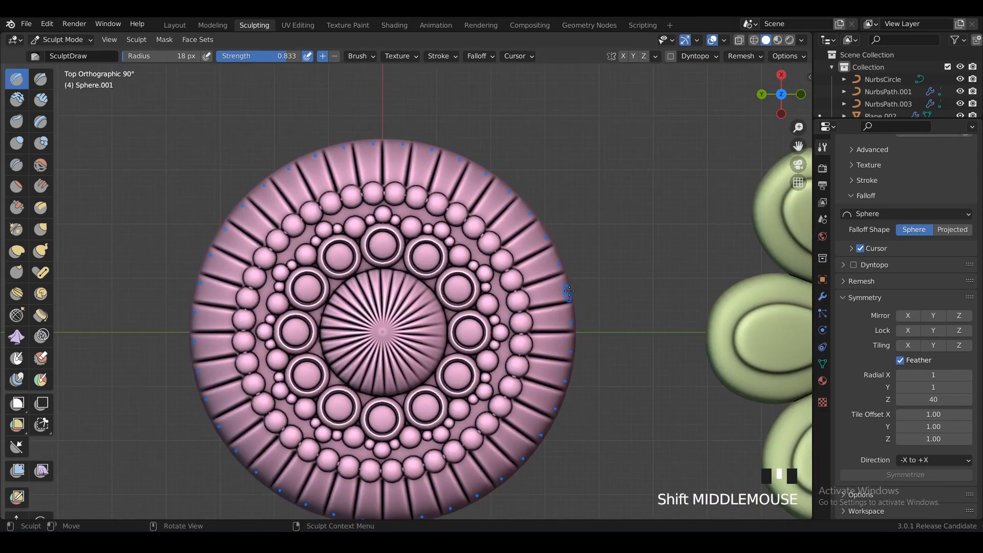
pyautogui.scroll(-2, 571, 287)
pyautogui.scroll(3, 572, 284)
pyautogui.keyDown('shift'); pyautogui.moveTo(451, 191); pyautogui.dragTo(453, 260, button='middle'); pyautogui.keyUp('shift')
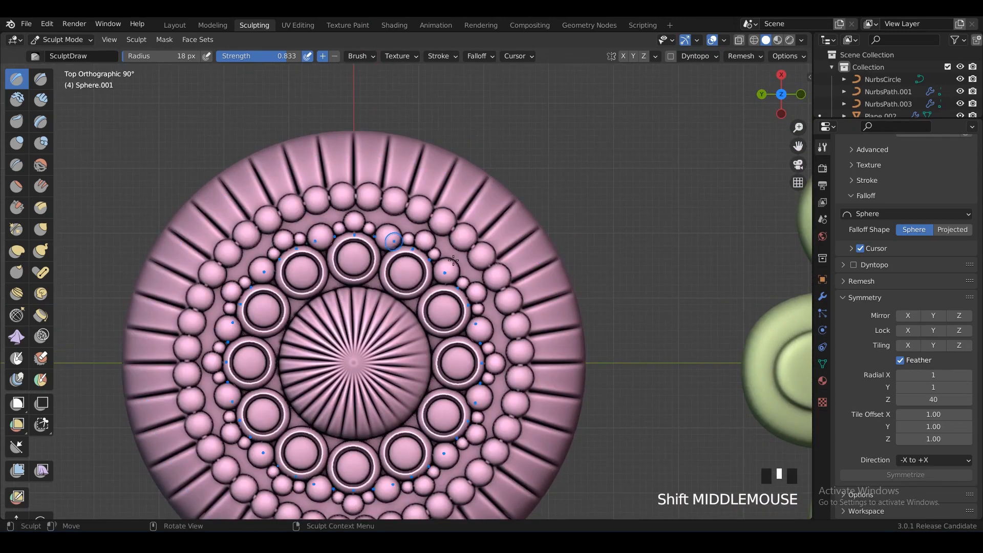
# - Carve extra radial grooves between the existing rim grooves with the Draw Sharp brush, using 40-fold Z radial symmetry
pyautogui.click(41, 79)
pyautogui.keyDown('shift'); pyautogui.moveTo(453, 189); pyautogui.dragTo(438, 199, button='middle'); pyautogui.keyUp('shift')
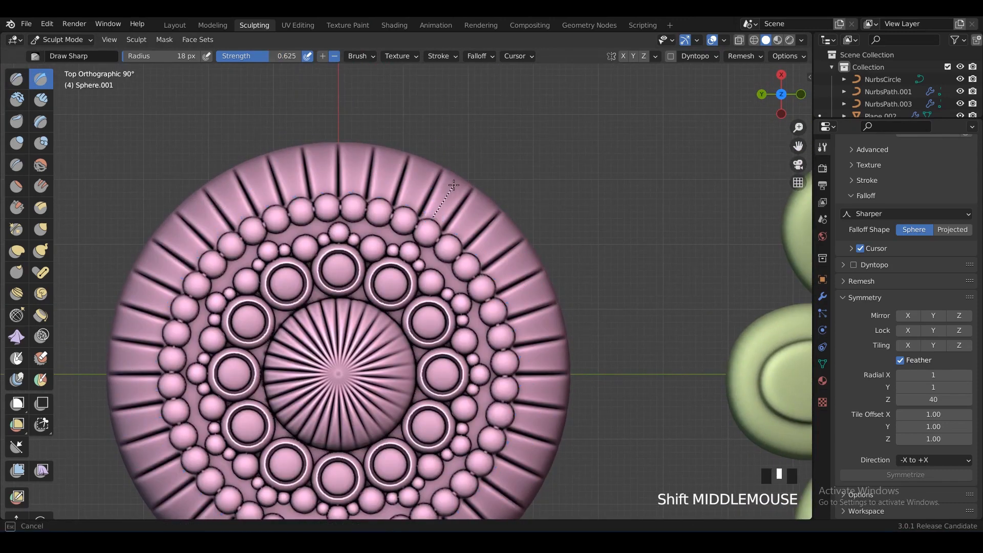
pyautogui.moveTo(454, 185)
pyautogui.keyDown('ctrl'); pyautogui.mouseDown()
pyautogui.moveTo(436, 207)
pyautogui.moveTo(478, 202)
pyautogui.moveTo(457, 178)
pyautogui.mouseUp(); pyautogui.keyUp('ctrl')
pyautogui.hotkey('ctrl', 'z')
pyautogui.hotkey('ctrl', 'z')
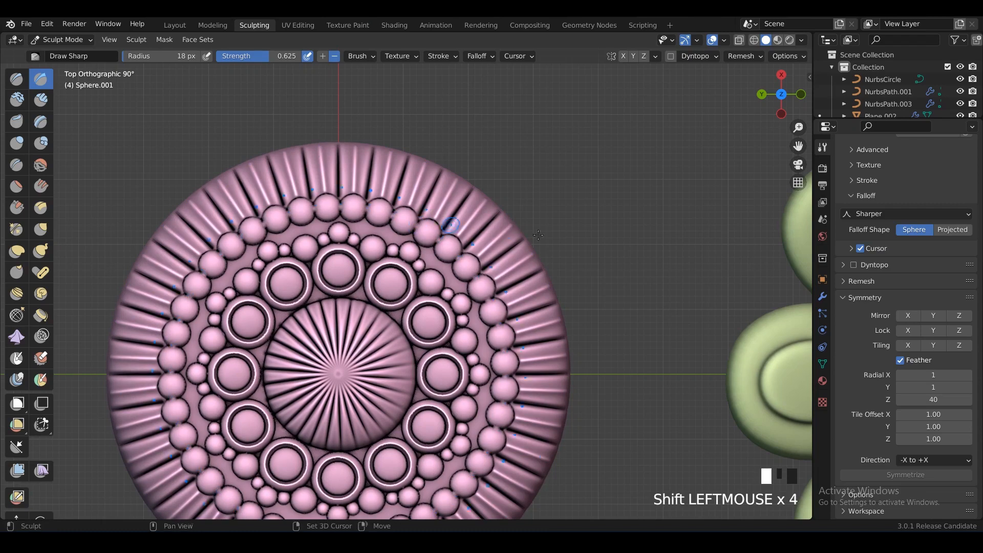
pyautogui.scroll(-2, 450, 224)
pyautogui.keyDown('shift'); pyautogui.moveTo(450, 224); pyautogui.dragTo(480, 200, button='middle'); pyautogui.keyUp('shift')
pyautogui.scroll(3, 468, 221)
pyautogui.scroll(-2, 474, 220)
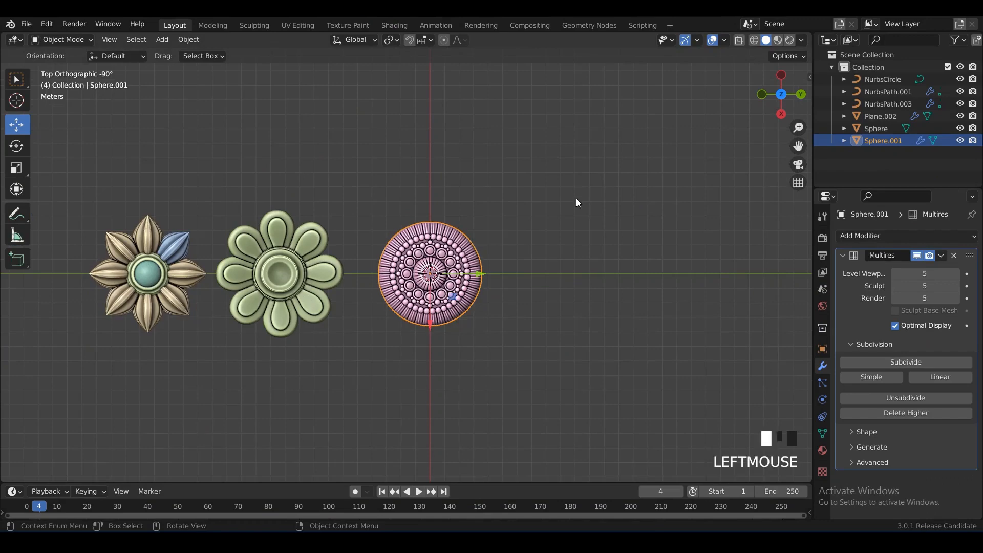
# - Add a cube at the world origin, clear of the finished rosettes, and view it from the side
pyautogui.scroll(3, 520, 268)
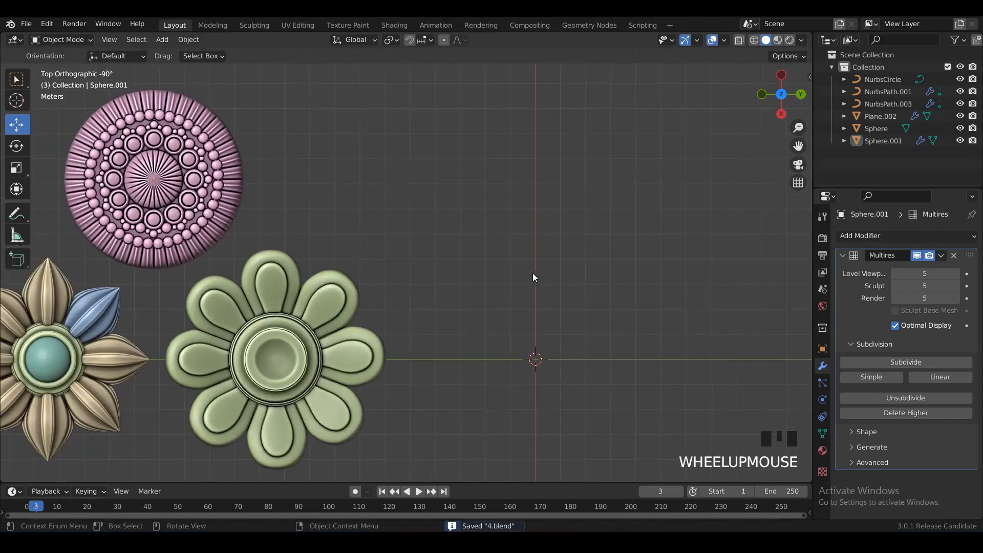
pyautogui.moveTo(532, 272); pyautogui.dragTo(465, 278, button='middle')
pyautogui.keyDown('shift'); pyautogui.moveTo(368, 265); pyautogui.dragTo(166, 393, button='middle'); pyautogui.keyUp('shift')
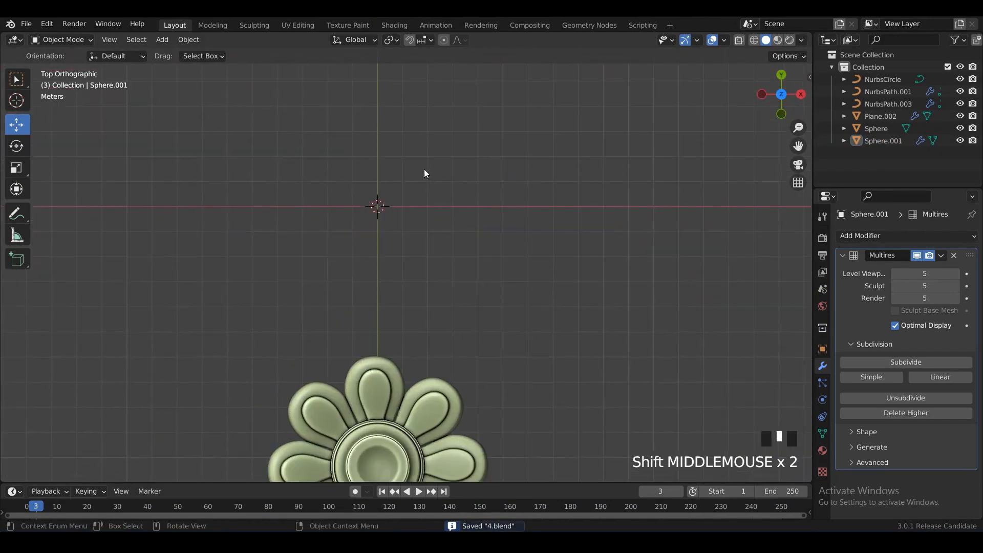
pyautogui.hotkey('shift', 'a')
pyautogui.click(407, 187)
pyautogui.press('`')
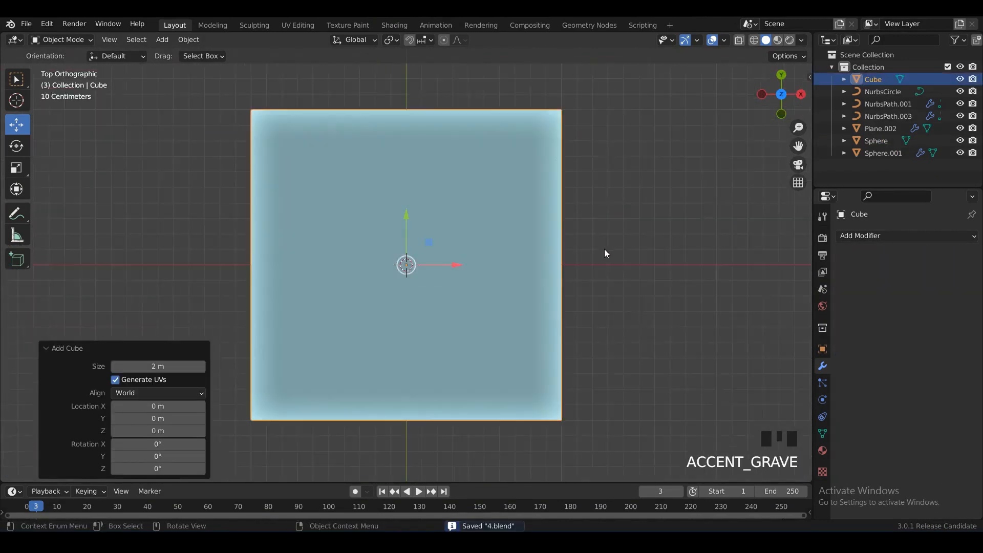
pyautogui.scroll(-3, 539, 253)
pyautogui.keyDown('shift'); pyautogui.moveTo(595, 322); pyautogui.dragTo(601, 328, button='middle'); pyautogui.keyUp('shift')
# - Flatten the cube along Z into a slab and scale it up uniformly by about 2
pyautogui.press('s')
pyautogui.press('z')
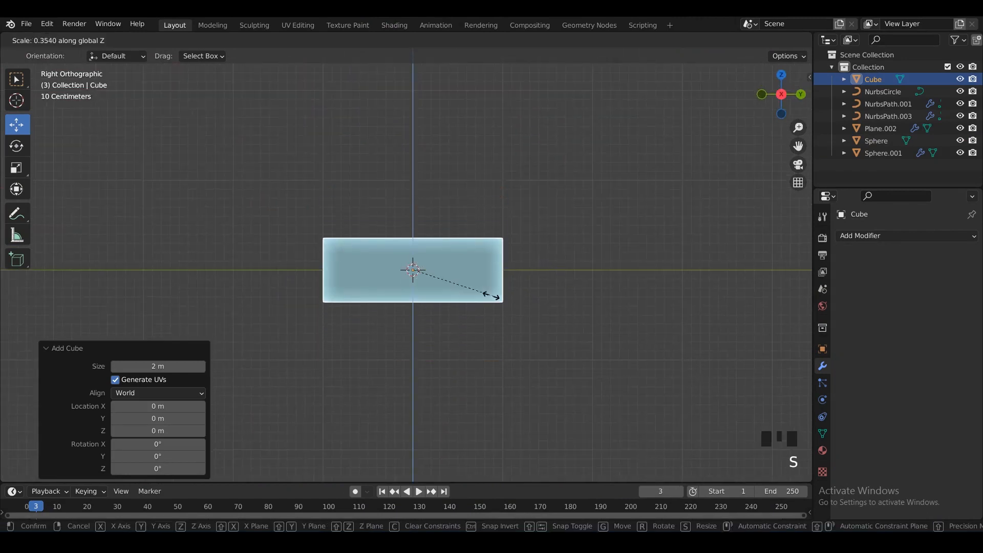
pyautogui.click(468, 291)
pyautogui.press('s')
pyautogui.click(522, 292)
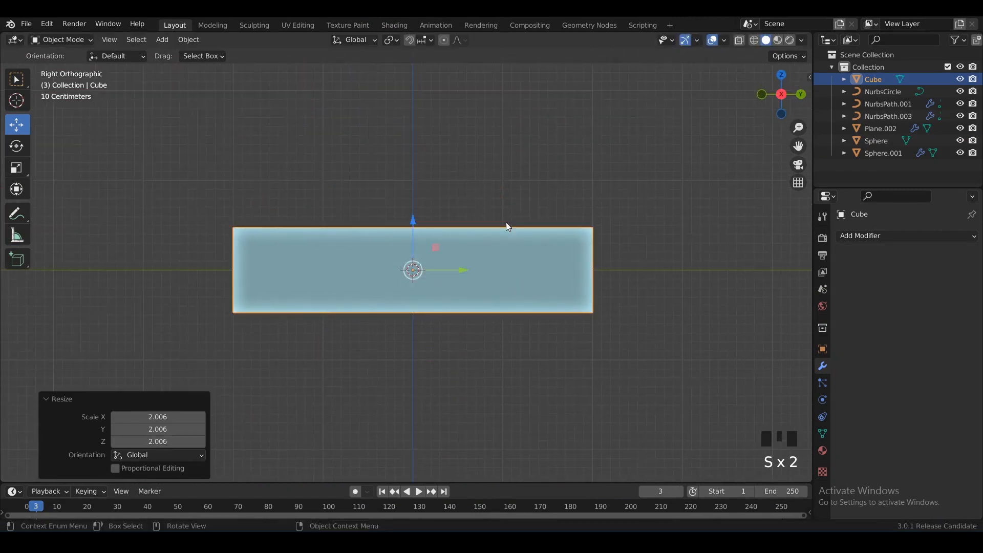
# - Bevel the edges around the slab's top face about 0.278 m wide with 9 segments
pyautogui.moveTo(507, 226); pyautogui.dragTo(588, 281, button='middle')
pyautogui.press('Tab')
pyautogui.press('Tab')
pyautogui.click(587, 278)
pyautogui.press('Tab')
pyautogui.moveTo(490, 294); pyautogui.dragTo(421, 246, button='middle')
pyautogui.press('Tab')
pyautogui.click(514, 291)
pyautogui.press('Tab')
pyautogui.click(500, 316)
pyautogui.scroll(-2, 500, 305)
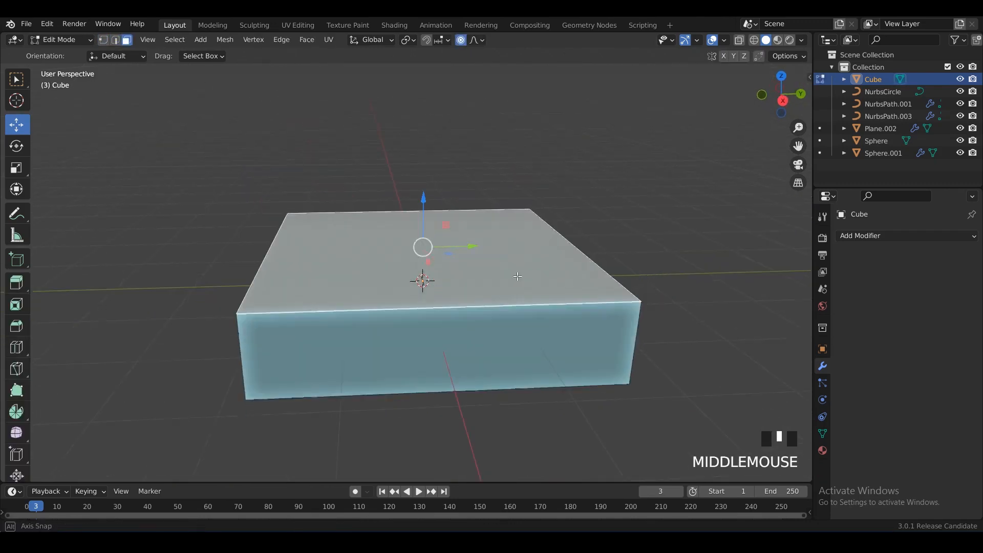
pyautogui.hotkey('ctrl', 'b')
pyautogui.click(648, 326)
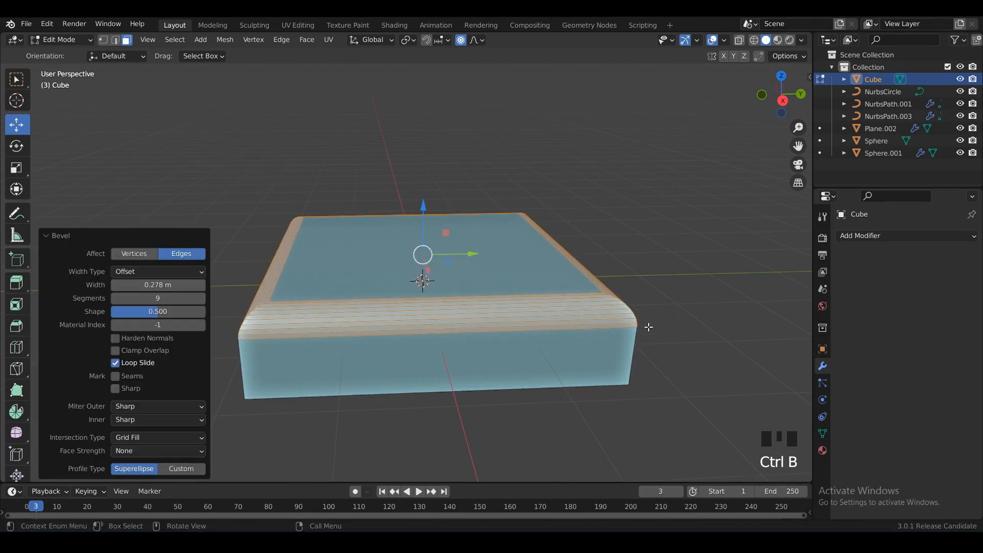
# - Switch the bevel to a custom stepped moulding profile with 19 segments and a width of about 0.287 m
pyautogui.click(181, 468)
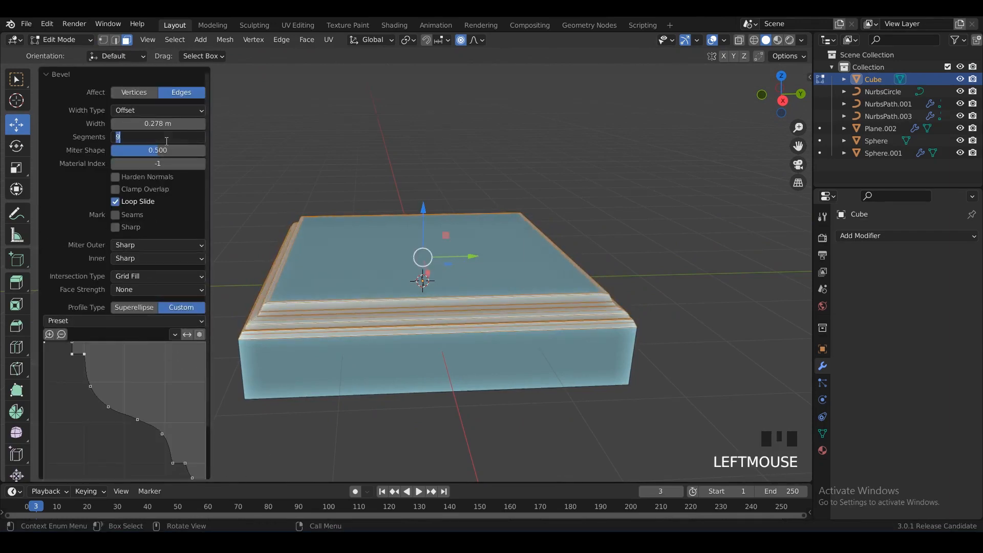
pyautogui.write('19')
pyautogui.press('Return')
pyautogui.moveTo(164, 123); pyautogui.dragTo(172, 124)
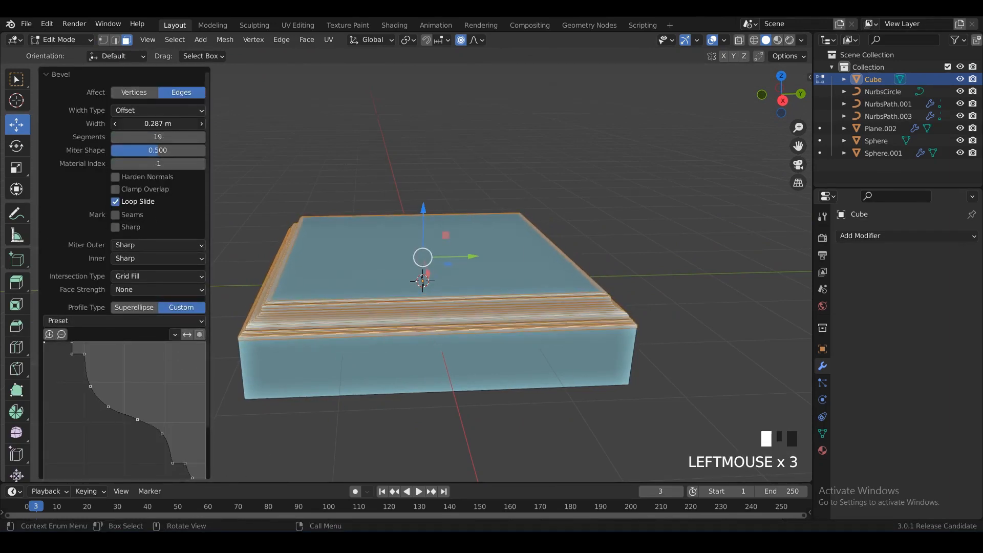
# - Inset the slab's top face by about 0.193 m to form the frame border
pyautogui.moveTo(266, 149); pyautogui.dragTo(529, 246, button='middle')
pyautogui.click(486, 248)
pyautogui.press('i')
pyautogui.click(651, 262)
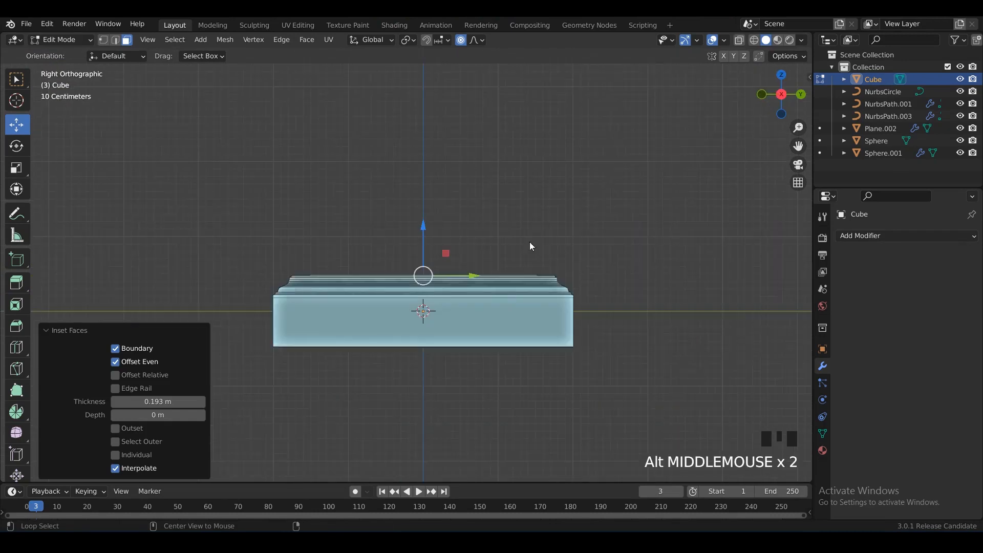
# - Extrude the inset face downward by about 0.38 m to sink a square recess into the slab
pyautogui.hotkey('alt', 'z')
pyautogui.press('e')
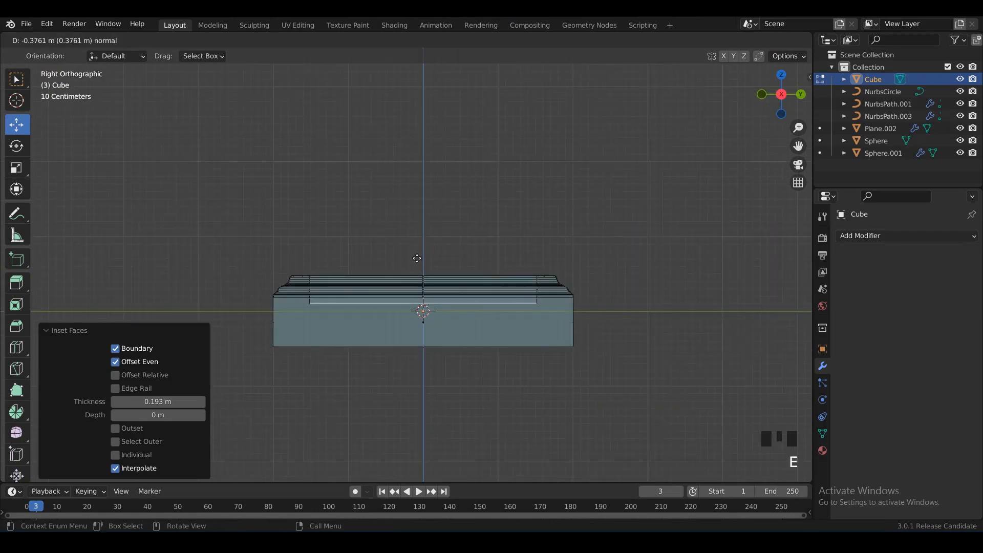
pyautogui.click(418, 259)
pyautogui.hotkey('alt', 'z')
pyautogui.moveTo(589, 231); pyautogui.dragTo(602, 269, button='middle')
# - Shade the frame smooth and enable Auto Smooth at 30° in its normals settings
pyautogui.press('Tab')
pyautogui.click(603, 269)
pyautogui.rightClick(523, 262)
pyautogui.click(523, 263)
pyautogui.keyDown('shift'); pyautogui.moveTo(687, 366); pyautogui.dragTo(685, 357, button='middle'); pyautogui.keyUp('shift')
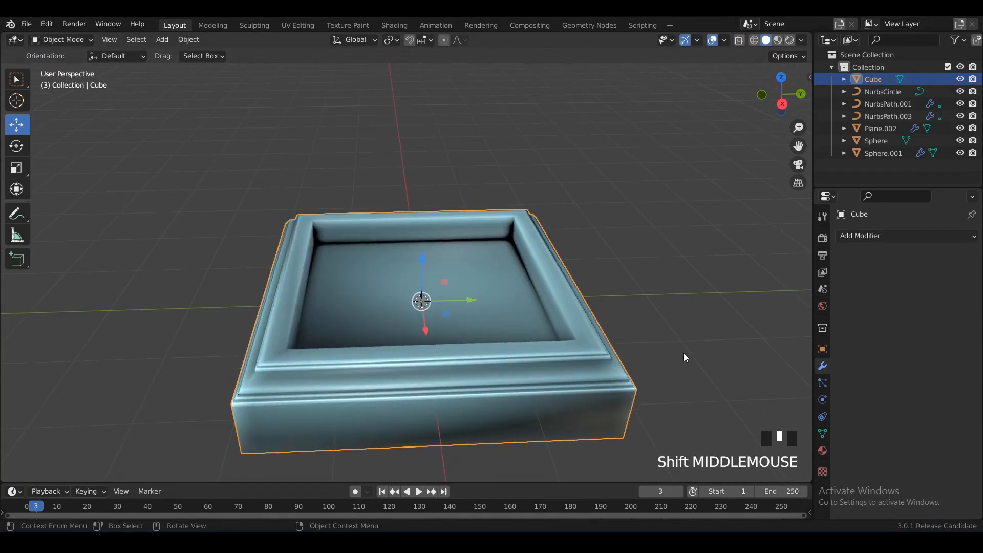
pyautogui.click(823, 433)
pyautogui.scroll(-1, 869, 454)
pyautogui.click(895, 466)
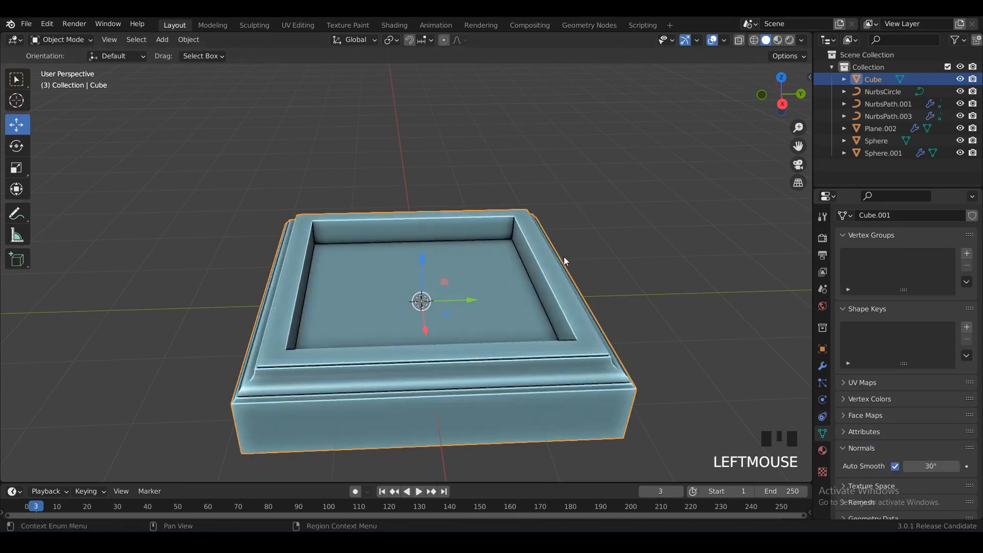
# - Add two supporting edge loops across the frame, one slid tight against each of two opposite inner sides
pyautogui.press('Tab')
pyautogui.scroll(2, 496, 238)
pyautogui.keyDown('shift'); pyautogui.moveTo(496, 238); pyautogui.dragTo(494, 219, button='middle'); pyautogui.keyUp('shift')
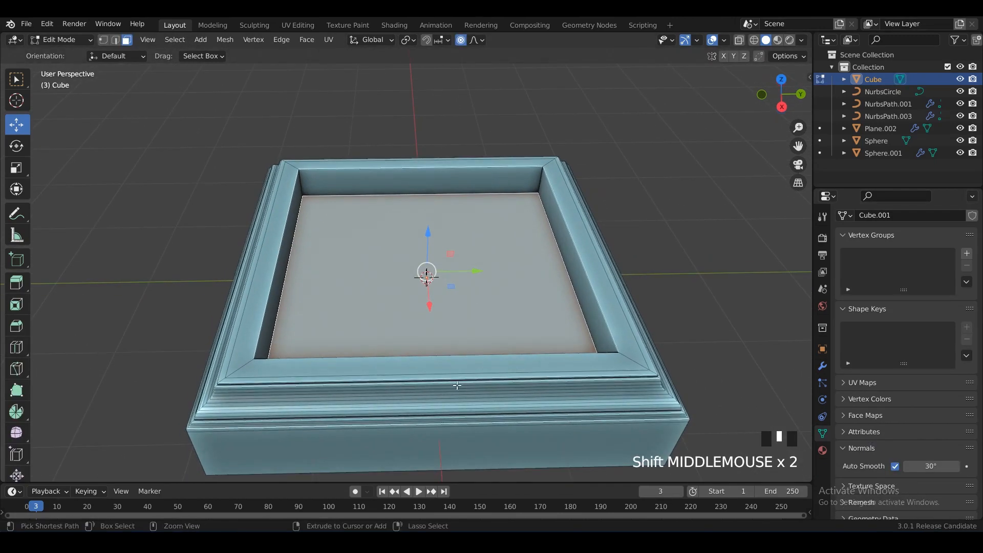
pyautogui.hotkey('ctrl', 'r')
pyautogui.click(438, 385)
pyautogui.click(244, 375)
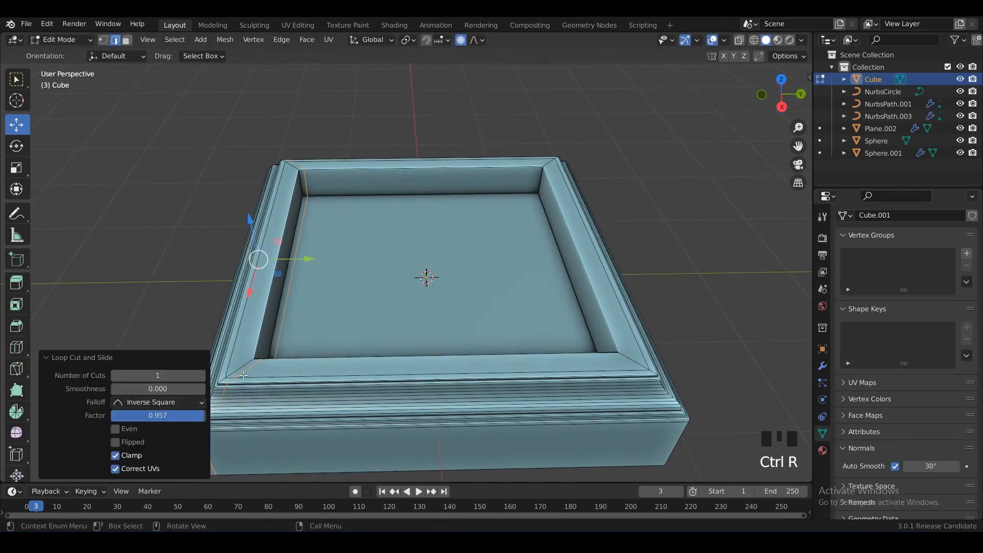
pyautogui.hotkey('ctrl', 'r')
pyautogui.click(441, 394)
pyautogui.click(653, 410)
# - Add two more supporting edge loops in the perpendicular direction, slid about 0.966 towards the remaining corners
pyautogui.moveTo(394, 382); pyautogui.dragTo(479, 390, button='middle')
pyautogui.keyDown('shift'); pyautogui.moveTo(478, 390); pyautogui.dragTo(530, 289, button='middle'); pyautogui.keyUp('shift')
pyautogui.hotkey('ctrl', 'r')
pyautogui.click(420, 354)
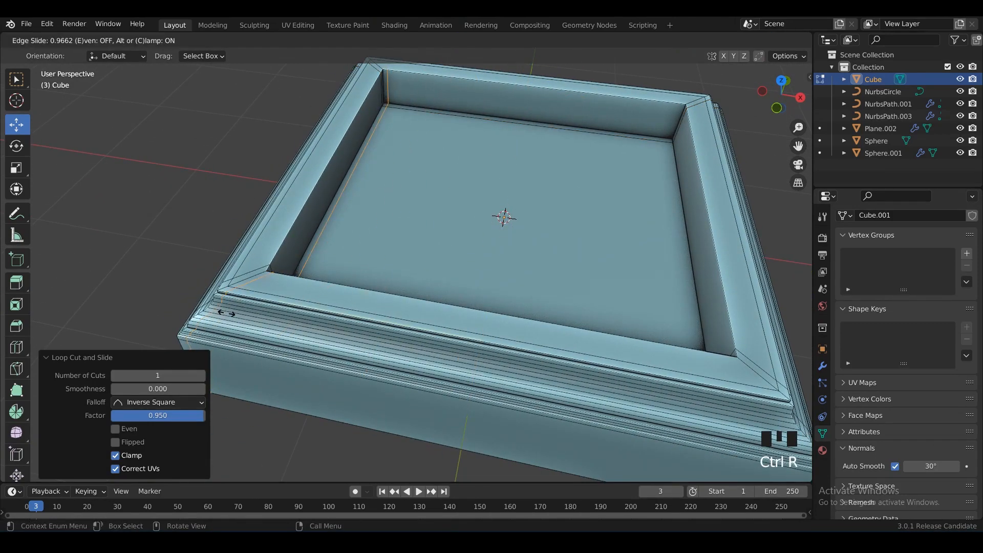
pyautogui.click(225, 314)
pyautogui.hotkey('ctrl', 'r')
pyautogui.click(645, 368)
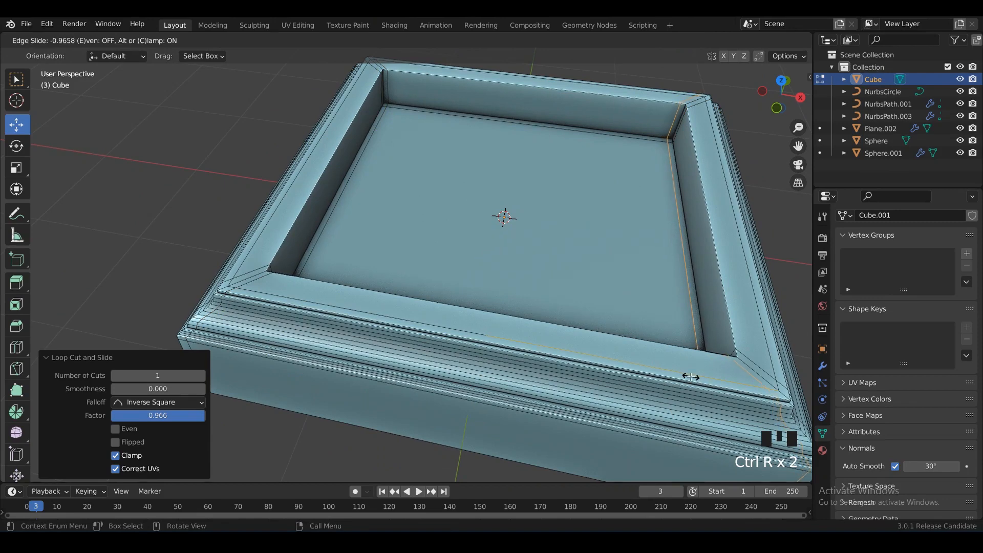
pyautogui.click(690, 376)
pyautogui.keyDown('shift'); pyautogui.moveTo(690, 376); pyautogui.dragTo(655, 405, button='middle'); pyautogui.keyUp('shift')
# - Add two edge loops around the recess walls, one near the upper rim and one near the floor
pyautogui.hotkey('ctrl', 'r')
pyautogui.click(645, 154)
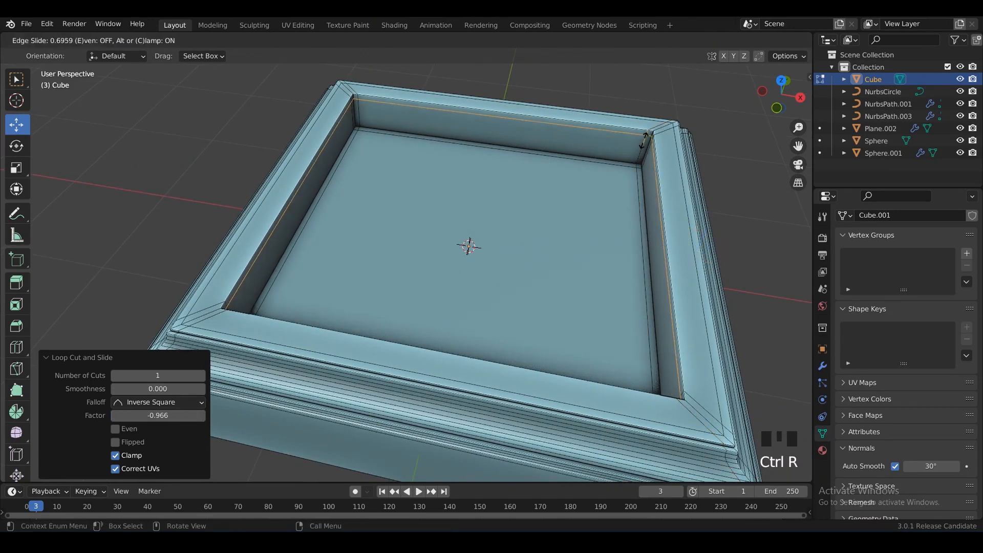
pyautogui.click(643, 147)
pyautogui.hotkey('ctrl', 'r')
pyautogui.click(642, 149)
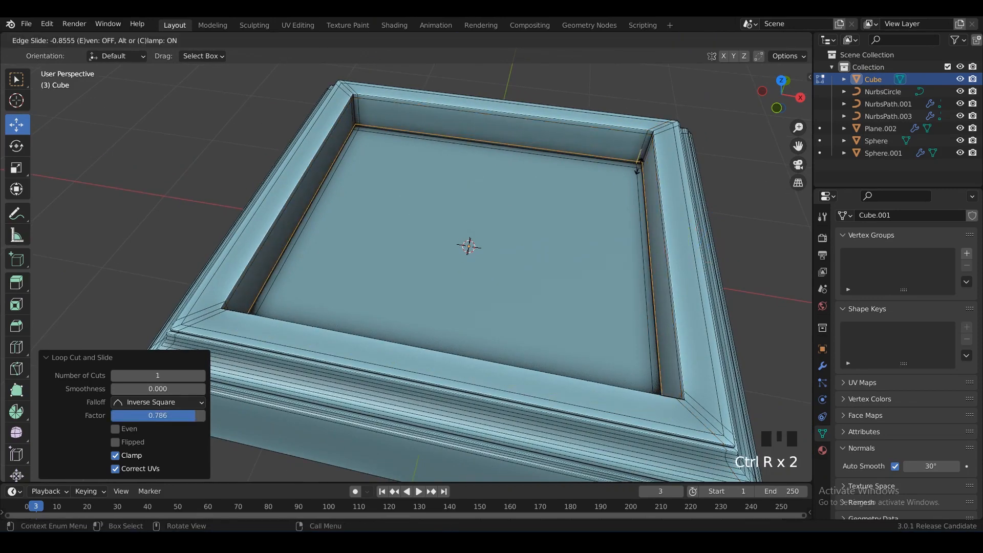
pyautogui.click(660, 135)
# - Return to Object Mode and give the frame a level 2 Subdivision Surface modifier
pyautogui.press('Tab')
pyautogui.hotkey('ctrl', '1')
pyautogui.hotkey('ctrl', '2')
pyautogui.moveTo(740, 176); pyautogui.dragTo(628, 231, button='middle')
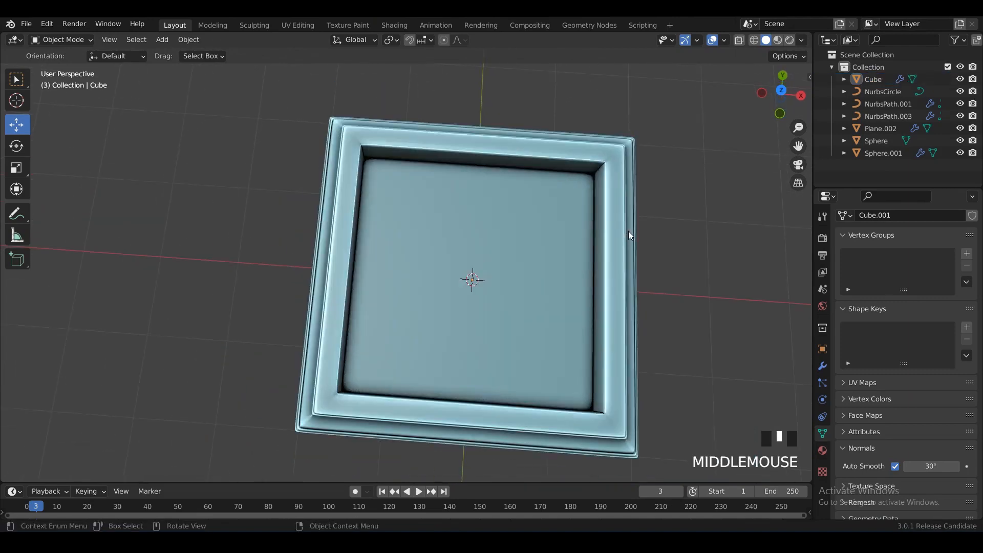
# - Add six evenly spaced loop cuts across the frame and another evenly spaced set in the perpendicular direction
pyautogui.press('Tab')
pyautogui.hotkey('ctrl', 'r')
pyautogui.scroll(5, 507, 141)
pyautogui.doubleClick(507, 141)
pyautogui.hotkey('ctrl', 'r')
pyautogui.scroll(5, 652, 254)
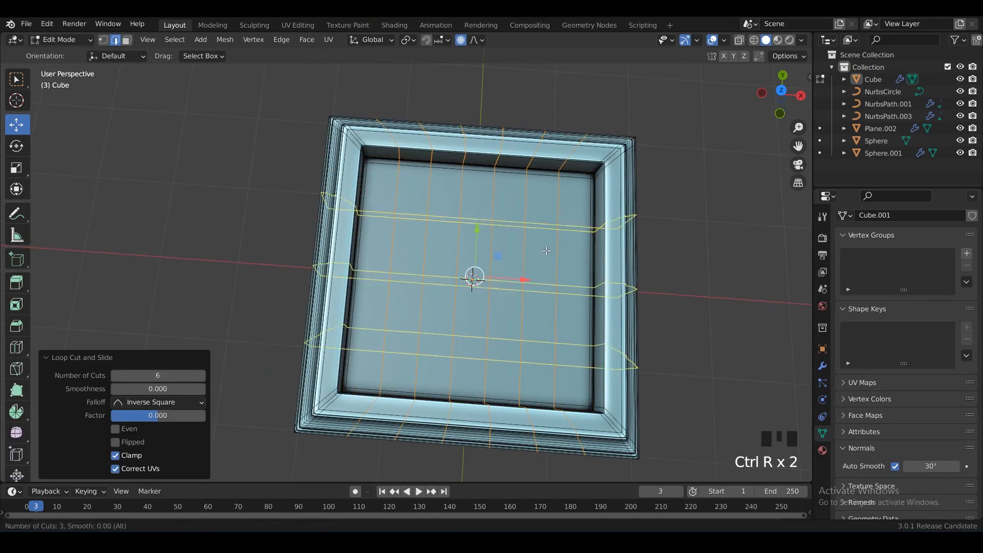
pyautogui.doubleClick(653, 256)
# - Return to Object Mode and apply the frame's location, rotation and scale from the top view
pyautogui.press('Tab')
pyautogui.click(652, 245)
pyautogui.keyDown('alt'); pyautogui.moveTo(652, 244); pyautogui.dragTo(540, 240, button='middle'); pyautogui.keyUp('alt')
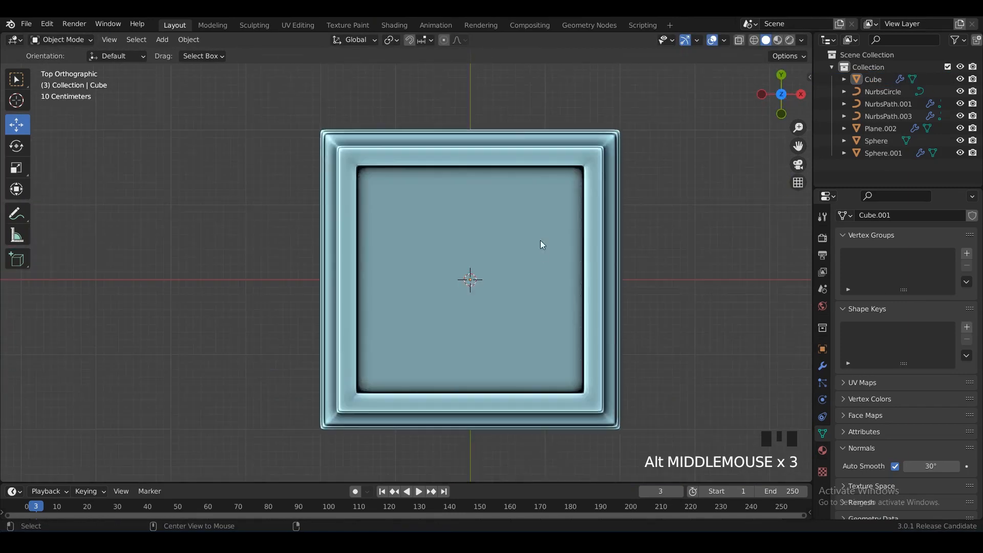
pyautogui.click(540, 240)
pyautogui.hotkey('ctrl', 'a')
pyautogui.click(540, 227)
# - Remove the frame's Subdivision modifier and add a Multiresolution modifier in its place
pyautogui.click(822, 365)
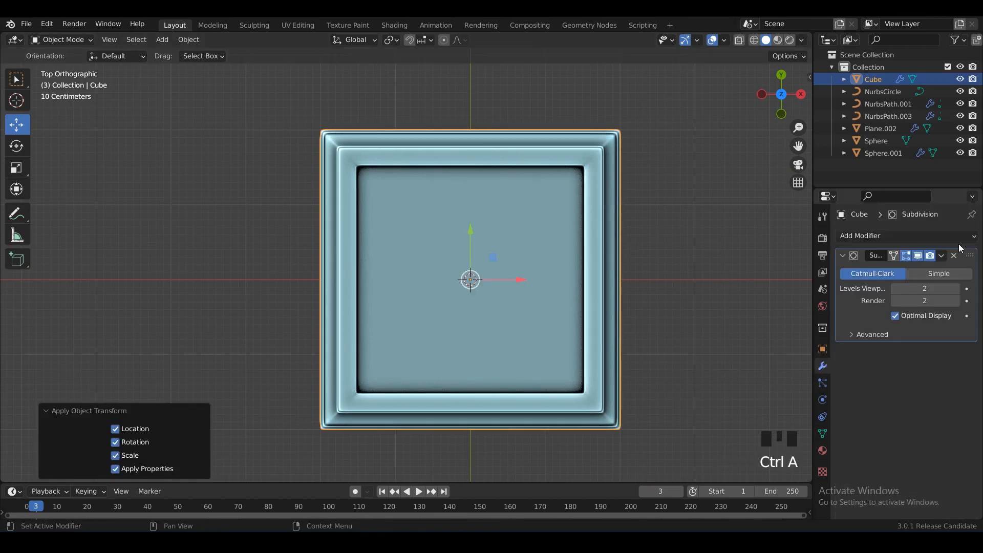
pyautogui.click(962, 250)
pyautogui.click(913, 237)
pyautogui.click(742, 389)
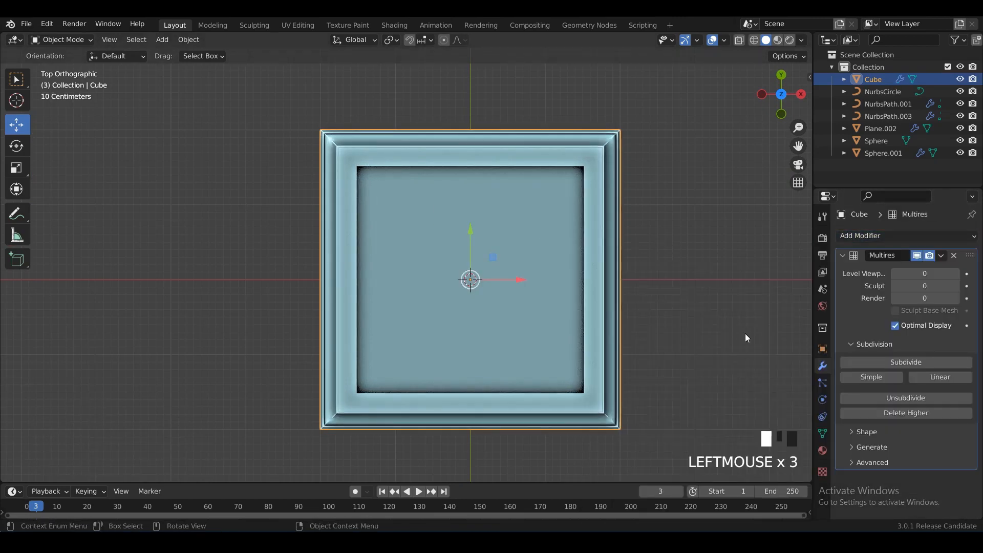
# - Subdivide the frame's Multiresolution modifier five times to reach level 5
pyautogui.click(912, 362)
pyautogui.click(912, 362)
pyautogui.click(912, 361)
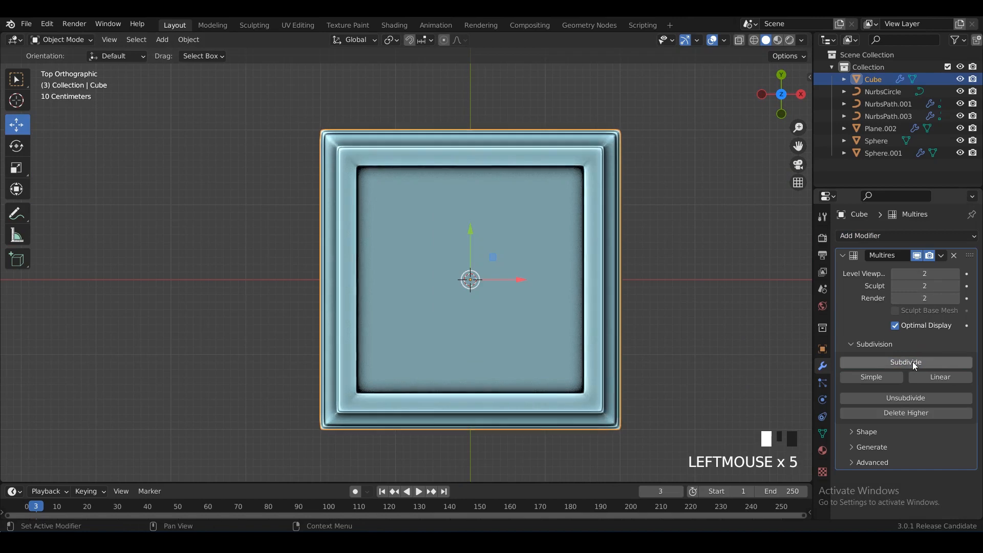
pyautogui.click(912, 361)
pyautogui.click(912, 362)
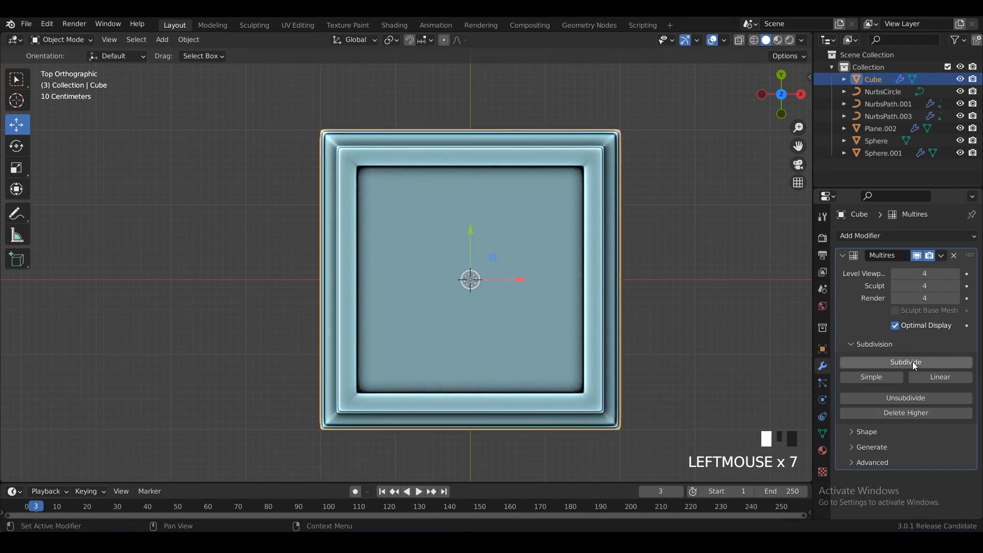
# - Hide every object except the selected frame and open it in the Sculpting workspace
pyautogui.click(632, 251)
pyautogui.click(529, 242)
pyautogui.click(528, 243)
pyautogui.hotkey('ctrl', 'a')
pyautogui.click(578, 249)
pyautogui.click(537, 247)
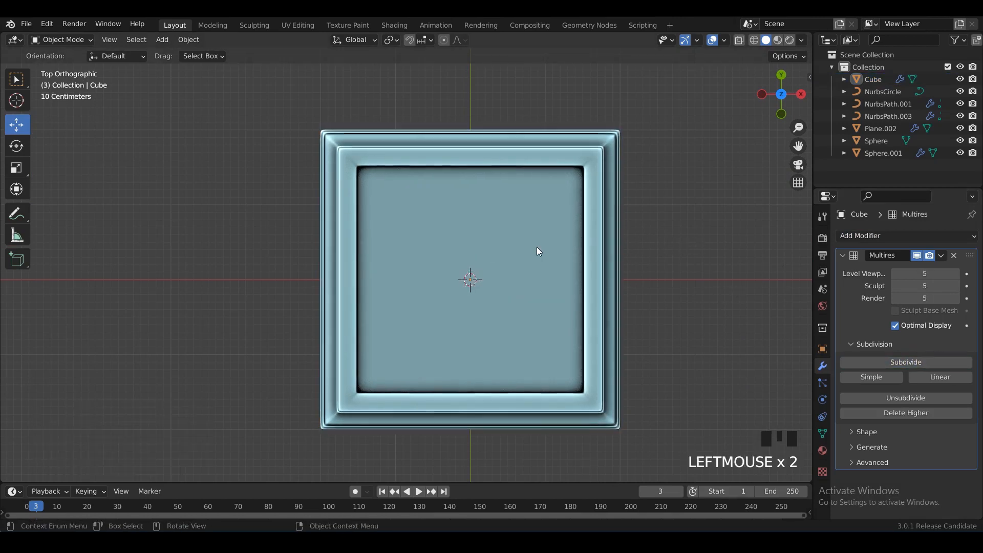
pyautogui.click(536, 248)
pyautogui.hotkey('shift', 'h')
pyautogui.click(254, 25)
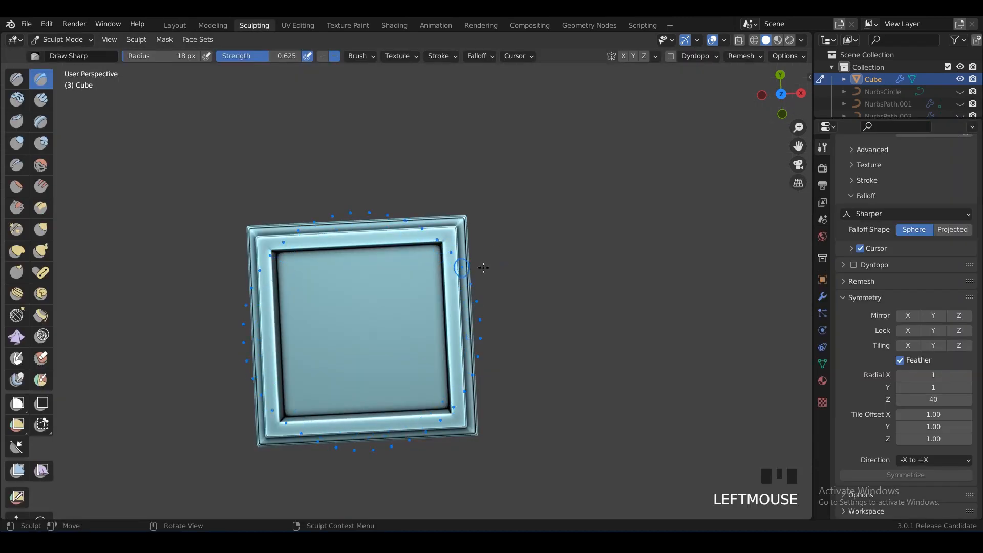
pyautogui.keyDown('alt'); pyautogui.moveTo(483, 268); pyautogui.dragTo(394, 255, button='middle'); pyautogui.keyUp('alt')
pyautogui.keyDown('alt'); pyautogui.moveTo(394, 256); pyautogui.dragTo(453, 262, button='middle'); pyautogui.keyUp('alt')
pyautogui.keyDown('shift'); pyautogui.moveTo(452, 262); pyautogui.dragTo(506, 195, button='middle'); pyautogui.keyUp('shift')
pyautogui.keyDown('alt'); pyautogui.moveTo(507, 205); pyautogui.dragTo(511, 226, button='middle'); pyautogui.keyUp('alt')
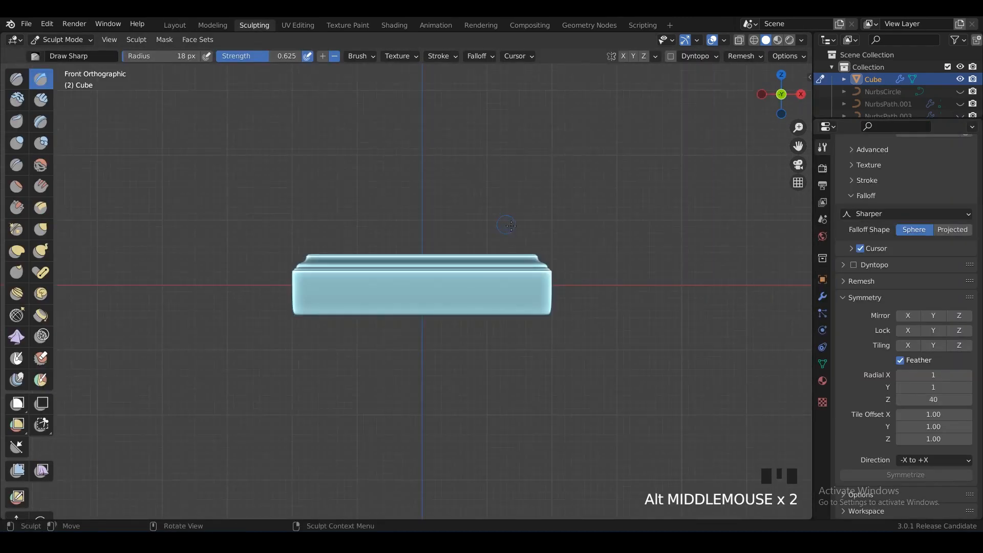
# - Enter Edit Mode on the frame in the Layout workspace and delete its bottom faces from the front view
pyautogui.click(174, 26)
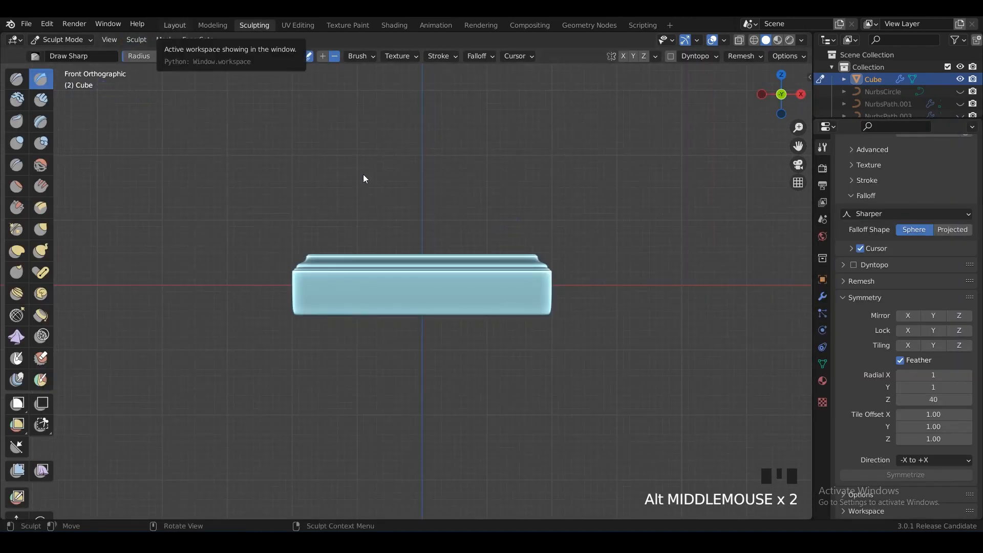
pyautogui.scroll(-2, 557, 289)
pyautogui.keyDown('alt'); pyautogui.moveTo(557, 289); pyautogui.dragTo(589, 328, button='middle'); pyautogui.keyUp('alt')
pyautogui.hotkey('alt', 'z')
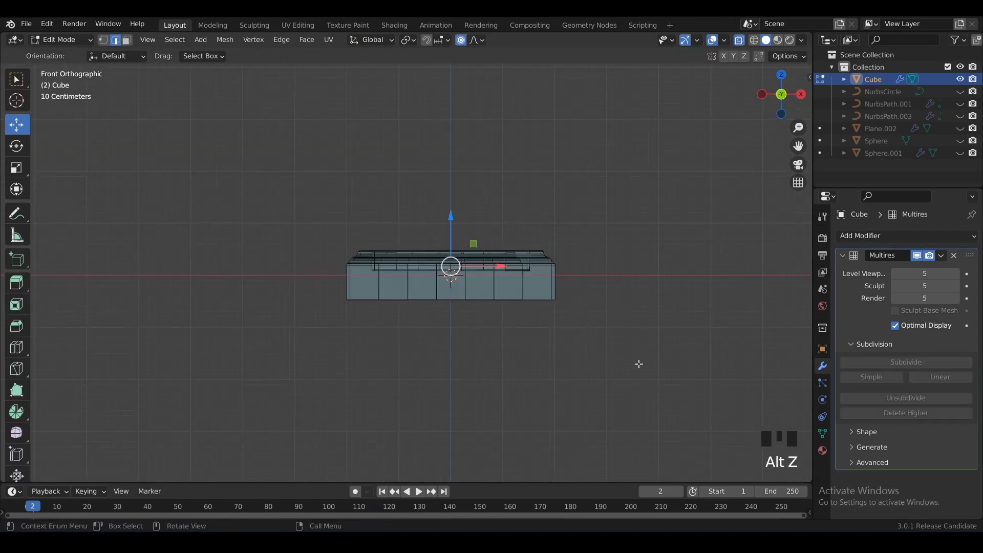
pyautogui.press('3')
pyautogui.moveTo(639, 364); pyautogui.dragTo(268, 282)
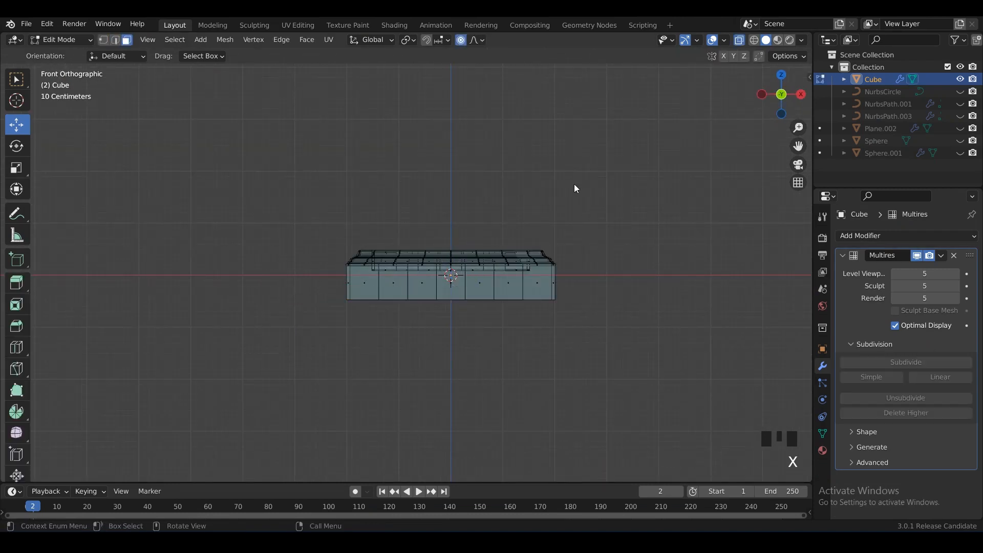
# - Return to Object Mode and apply all transforms to the frame
pyautogui.press('Tab')
pyautogui.moveTo(620, 225); pyautogui.dragTo(525, 270, button='middle')
pyautogui.hotkey('ctrl', 'a')
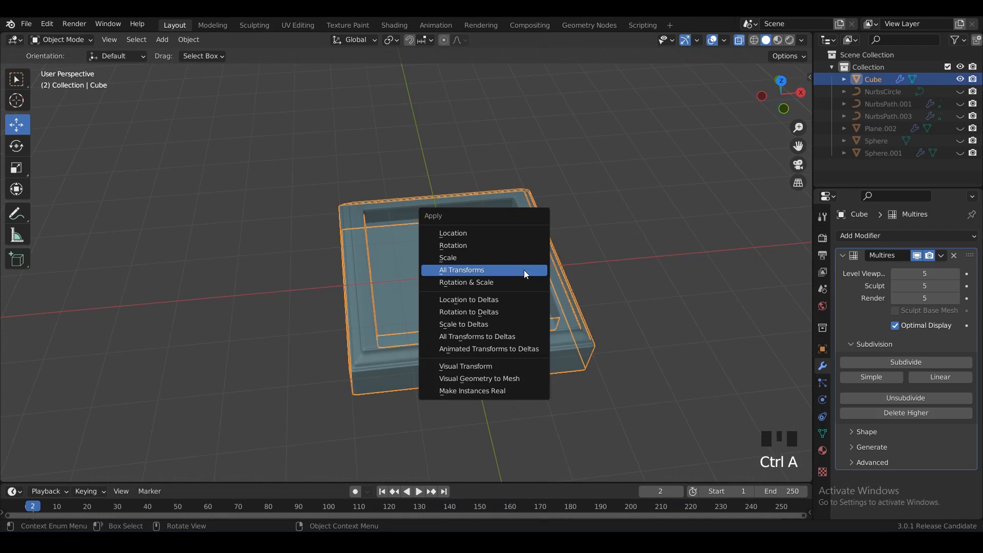
pyautogui.click(497, 276)
pyautogui.click(488, 254)
# - Open the frame in the Sculpting workspace from the top and set the radial symmetry Z count to 1
pyautogui.click(254, 25)
pyautogui.press('`')
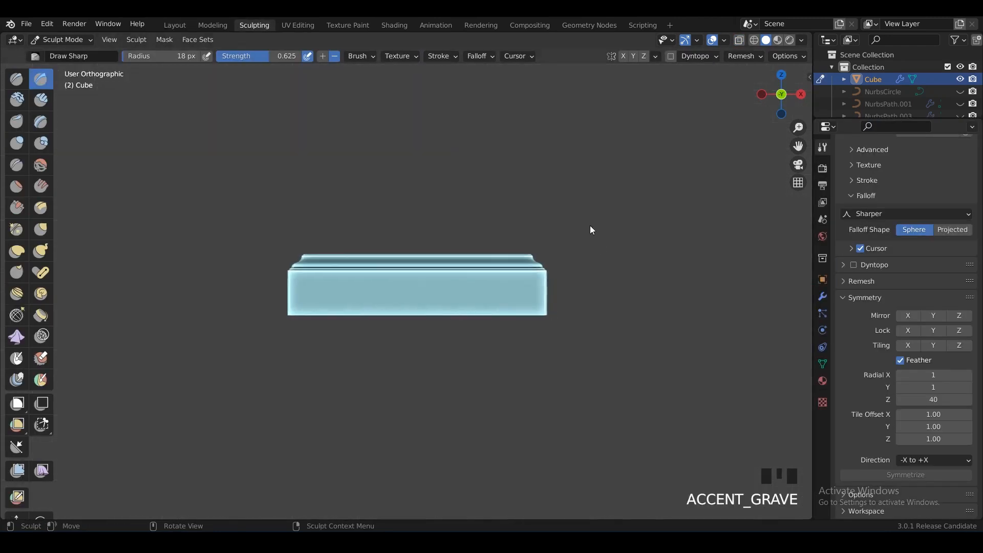
pyautogui.moveTo(591, 229)
pyautogui.keyDown('alt'); pyautogui.mouseDown(button='middle')
pyautogui.moveTo(456, 215)
pyautogui.moveTo(594, 267)
pyautogui.mouseUp(button='middle'); pyautogui.keyUp('alt')
pyautogui.click(821, 169)
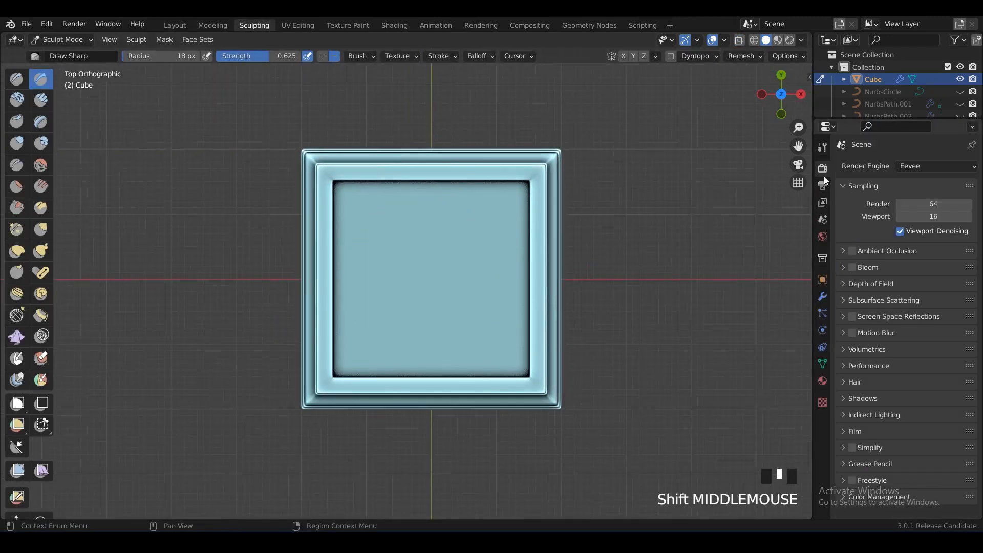
pyautogui.click(822, 147)
pyautogui.scroll(-10, 916, 333)
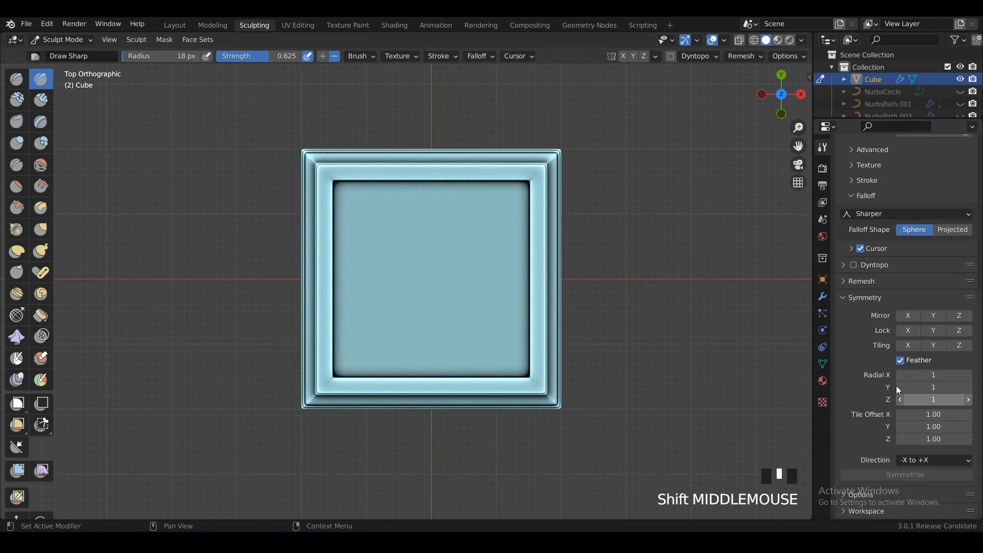
# - Enter Edit Mode with X-ray on and select the large faces of the frame's recessed centre
pyautogui.hotkey('alt', 'z')
pyautogui.keyDown('shift'); pyautogui.moveTo(408, 222); pyautogui.dragTo(401, 233, button='middle'); pyautogui.keyUp('shift')
pyautogui.press('Tab')
pyautogui.scroll(2, 363, 225)
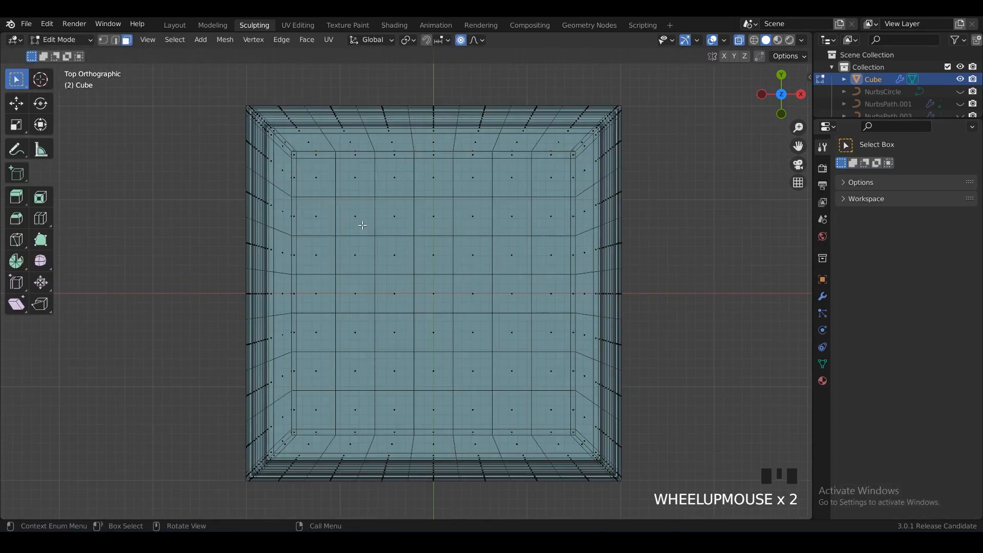
pyautogui.moveTo(562, 420); pyautogui.dragTo(563, 421)
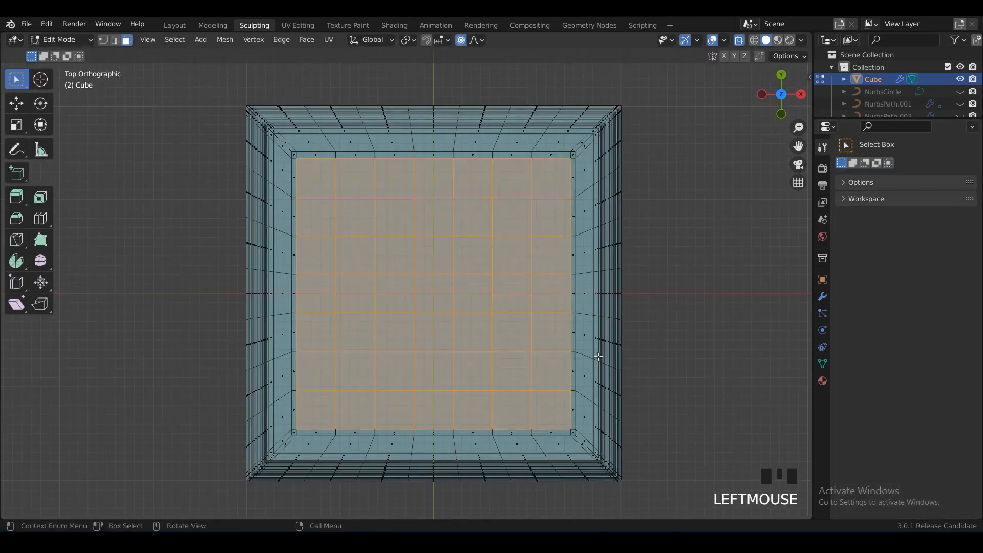
pyautogui.hotkey('alt', 'z')
pyautogui.keyDown('shift'); pyautogui.moveTo(338, 202); pyautogui.dragTo(333, 210, button='middle'); pyautogui.keyUp('shift')
pyautogui.keyDown('alt'); pyautogui.keyDown('shift'); pyautogui.click(297, 163); pyautogui.keyUp('shift'); pyautogui.keyUp('alt')
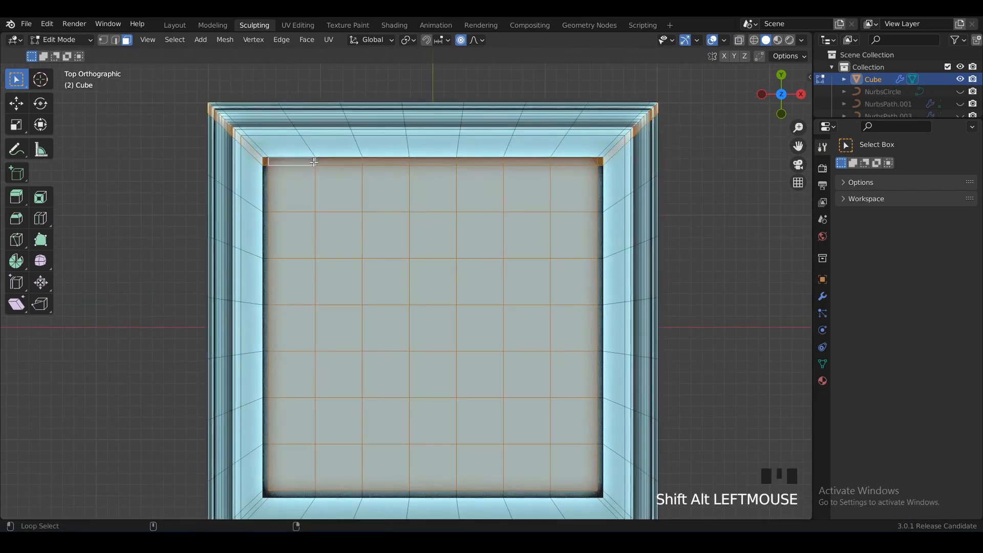
pyautogui.hotkey('ctrl', 'z')
# - Add the narrow border faces around all four sides of the recessed centre to the selection
pyautogui.scroll(2, 301, 198)
pyautogui.hotkey('alt', 'z')
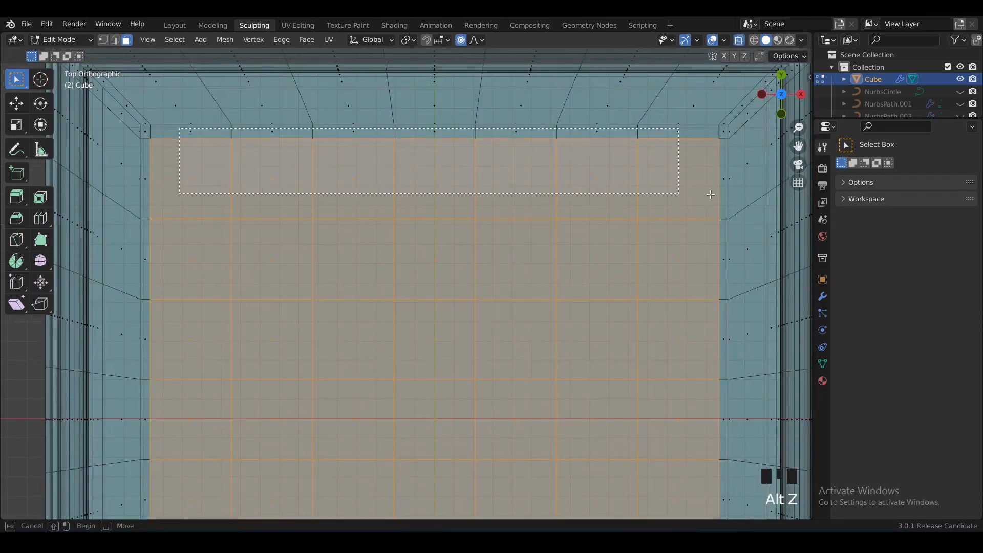
pyautogui.keyDown('shift'); pyautogui.moveTo(711, 195); pyautogui.dragTo(719, 144); pyautogui.keyUp('shift')
pyautogui.keyDown('shift'); pyautogui.moveTo(724, 425); pyautogui.dragTo(725, 424); pyautogui.keyUp('shift')
pyautogui.scroll(-2, 724, 425)
pyautogui.keyDown('shift'); pyautogui.moveTo(725, 425); pyautogui.dragTo(565, 182, button='middle'); pyautogui.keyUp('shift')
pyautogui.keyDown('shift'); pyautogui.moveTo(595, 373); pyautogui.dragTo(595, 372); pyautogui.keyUp('shift')
pyautogui.keyDown('shift'); pyautogui.moveTo(262, 347); pyautogui.dragTo(350, 326, button='middle'); pyautogui.keyUp('shift')
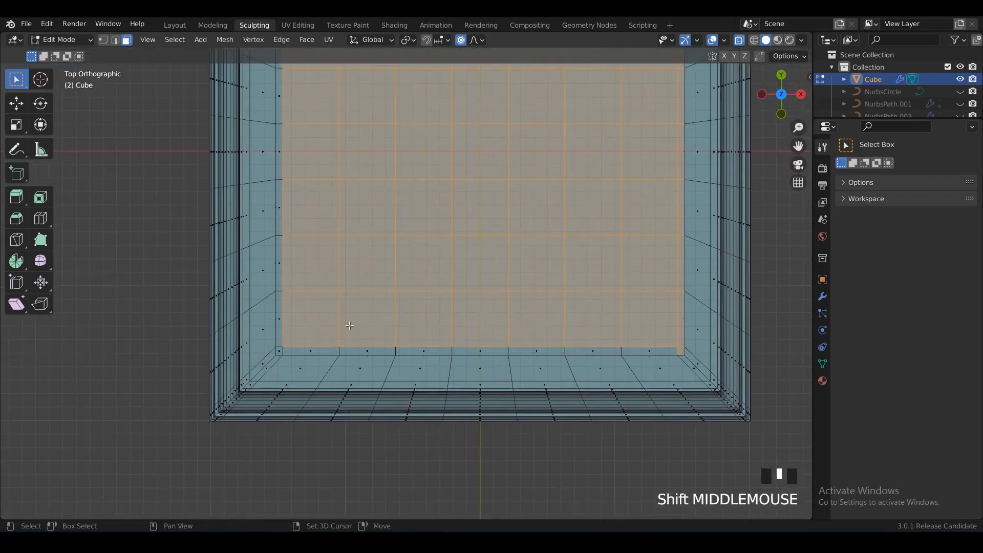
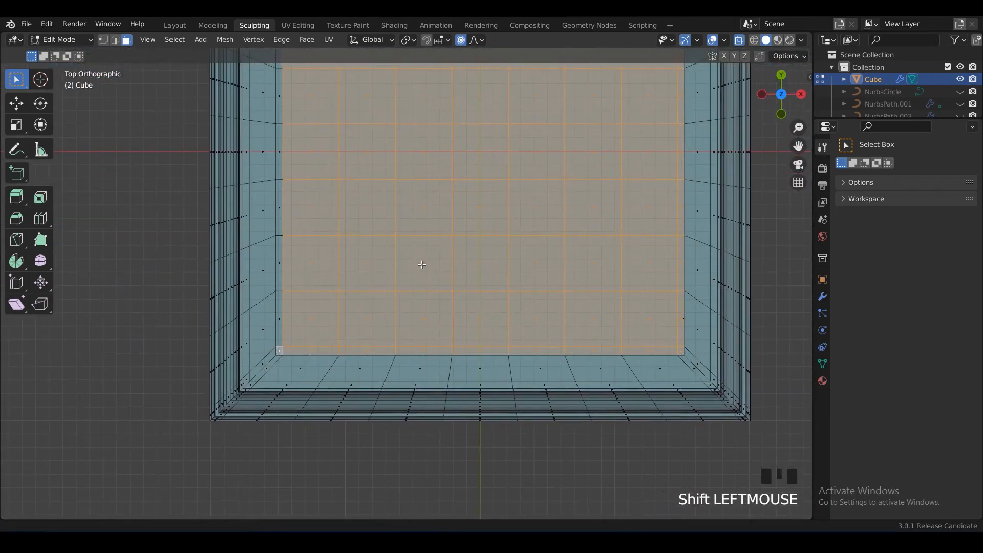
pyautogui.keyDown('shift'); pyautogui.moveTo(421, 264); pyautogui.dragTo(469, 333, button='middle'); pyautogui.keyUp('shift')
pyautogui.keyDown('shift'); pyautogui.moveTo(329, 420); pyautogui.dragTo(329, 420); pyautogui.keyUp('shift')
pyautogui.keyDown('shift'); pyautogui.moveTo(328, 23); pyautogui.dragTo(363, 182, button='middle'); pyautogui.keyUp('shift')
pyautogui.scroll(-2, 389, 279)
pyautogui.scroll(2, 528, 274)
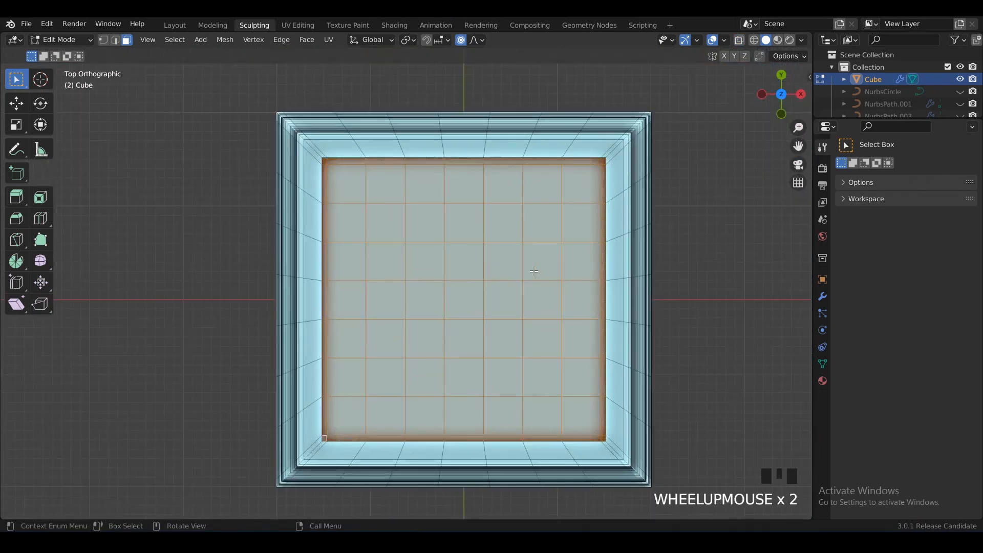
pyautogui.hotkey('shift', 'h')
pyautogui.press('Tab')
pyautogui.keyDown('shift'); pyautogui.moveTo(505, 209); pyautogui.dragTo(484, 212, button='middle'); pyautogui.keyUp('shift')
pyautogui.hotkey('ctrl', 'z')
pyautogui.keyDown('shift'); pyautogui.moveTo(529, 285); pyautogui.dragTo(510, 210, button='middle'); pyautogui.keyUp('shift')
pyautogui.hotkey('ctrl', 'z')
# - Deselect the faces above the recess floor from the back view, keeping only the floor panel selected
pyautogui.moveTo(574, 235); pyautogui.dragTo(307, 215, button='middle')
pyautogui.hotkey('alt', 'z')
pyautogui.scroll(2, 196, 217)
pyautogui.hotkey('alt', 'z')
pyautogui.hotkey('alt', 'z')
pyautogui.hotkey('alt', 'z')
pyautogui.keyDown('shift'); pyautogui.moveTo(308, 215); pyautogui.dragTo(596, 203, button='middle'); pyautogui.keyUp('shift')
pyautogui.keyDown('ctrl'); pyautogui.moveTo(634, 272); pyautogui.dragTo(634, 273); pyautogui.keyUp('ctrl')
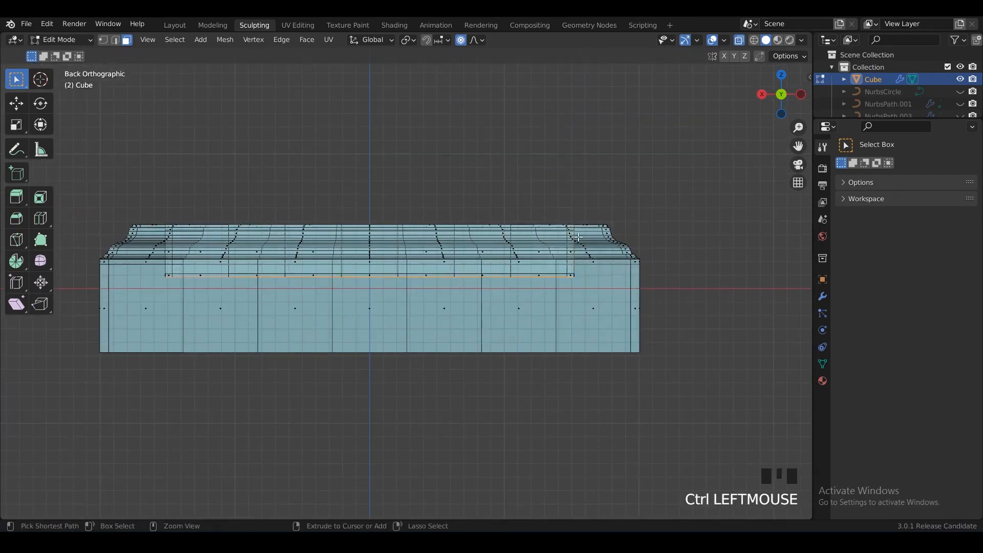
# - Hide all unselected faces to isolate the floor panel, and return to Sculpt Mode in top view
pyautogui.hotkey('alt', 'z')
pyautogui.moveTo(634, 272)
pyautogui.mouseDown(button='middle')
pyautogui.moveTo(515, 222)
pyautogui.moveTo(507, 234)
pyautogui.moveTo(448, 240)
pyautogui.mouseUp(button='middle')
pyautogui.hotkey('shift', 'h')
pyautogui.press('Tab')
# - Create a new brush texture and load the round floral rosette JPG image into it
pyautogui.click(822, 402)
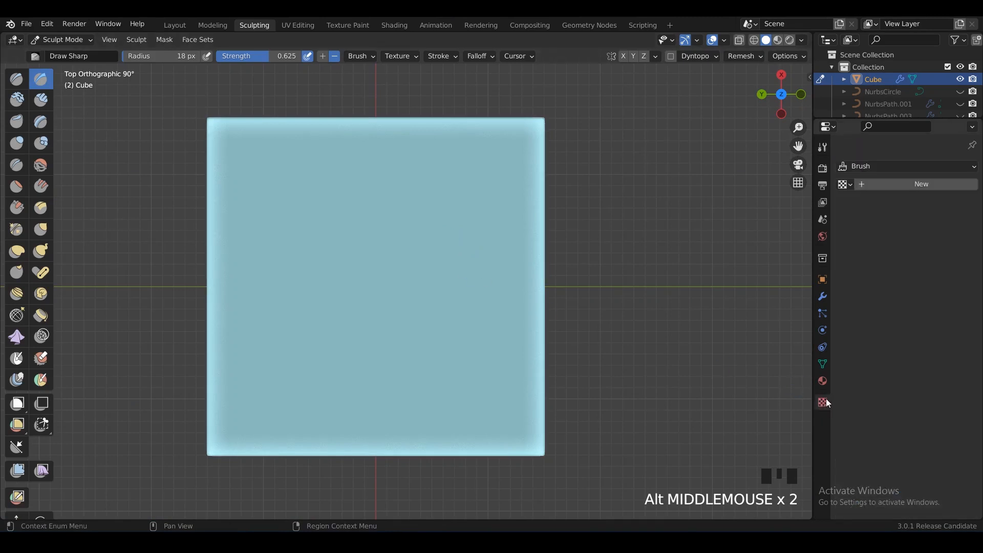
pyautogui.click(919, 184)
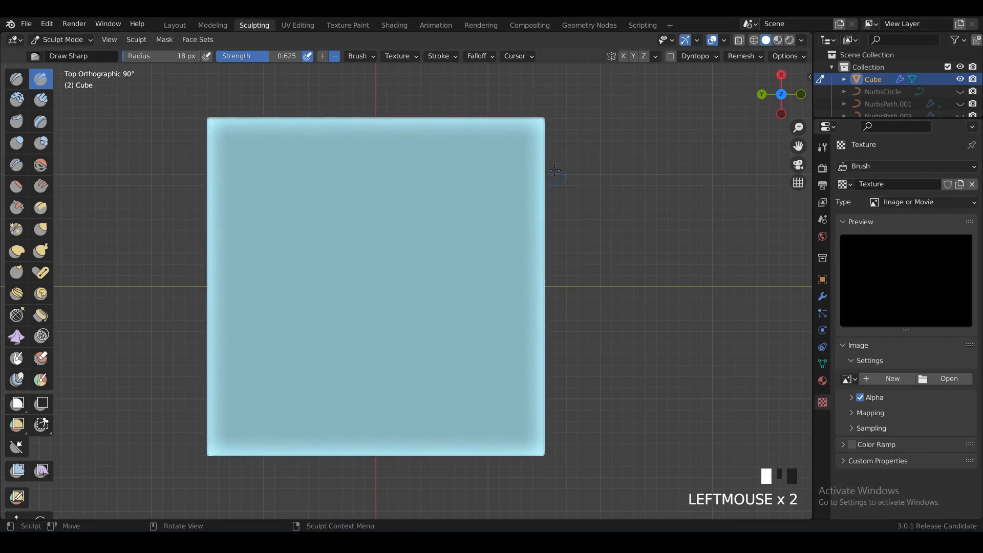
pyautogui.moveTo(484, 19); pyautogui.dragTo(889, 278)
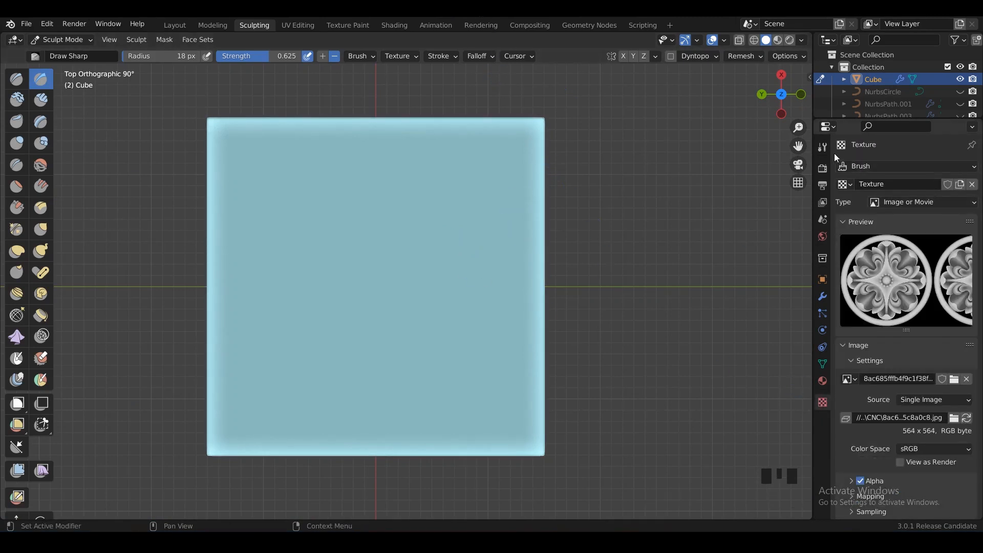
# - Set the Draw Sharp brush's texture mapping to Stencil and adjust the stencil over the panel
pyautogui.click(822, 147)
pyautogui.click(869, 422)
pyautogui.scroll(-5, 903, 418)
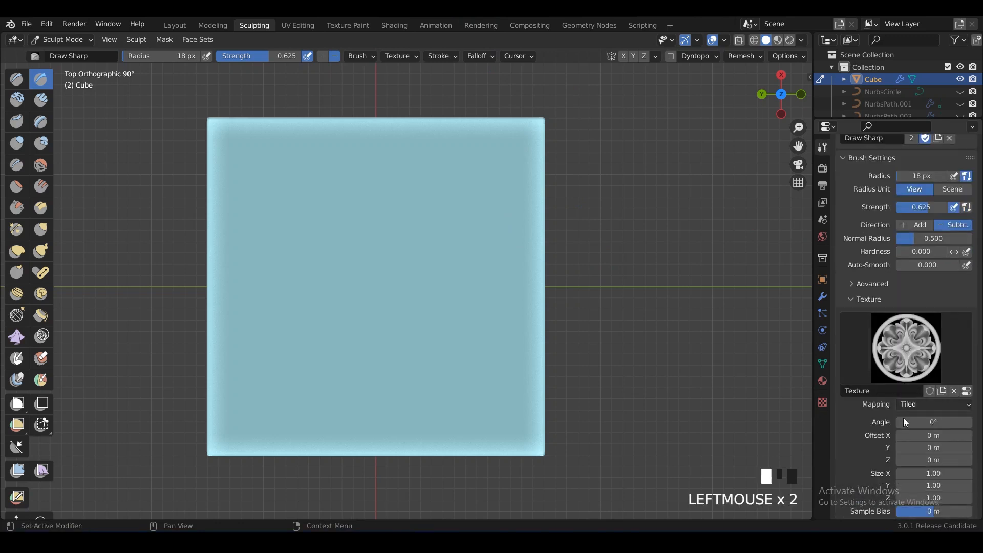
pyautogui.click(921, 403)
pyautogui.click(916, 491)
pyautogui.moveTo(600, 313); pyautogui.dragTo(131, 162, button='right')
# - Switch to the Draw brush, assign it the rosette texture and set its mapping to Stencil
pyautogui.click(19, 81)
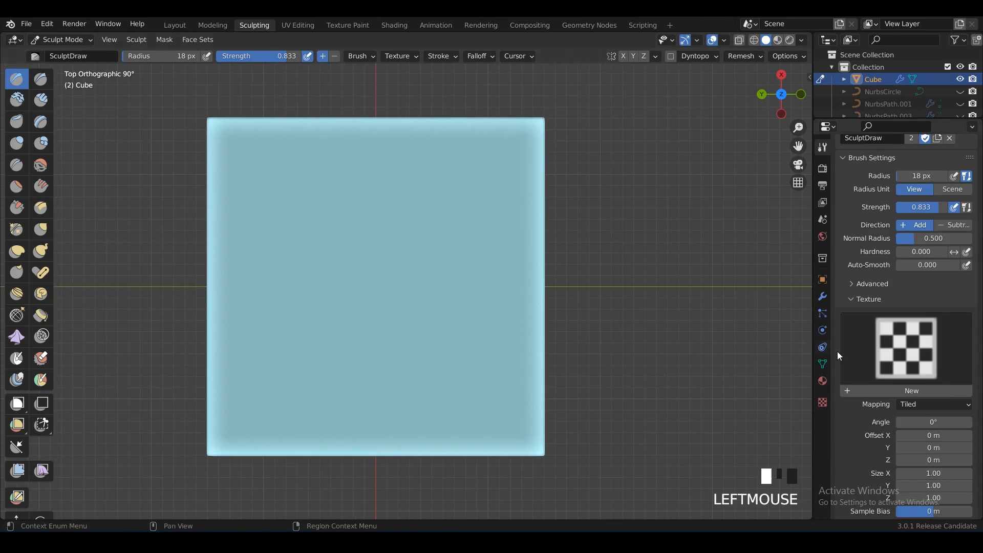
pyautogui.click(906, 348)
pyautogui.click(599, 158)
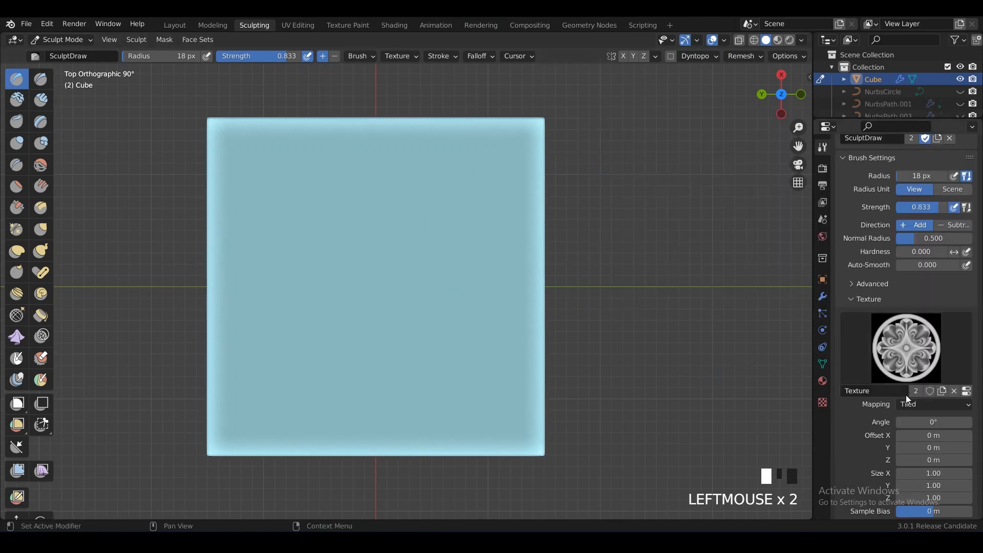
pyautogui.click(909, 404)
pyautogui.click(924, 486)
# - Move and scale the rosette stencil so it is centred on and fills the square panel
pyautogui.moveTo(232, 340); pyautogui.dragTo(467, 253, button='right')
pyautogui.moveTo(456, 261); pyautogui.dragTo(471, 245, button='right')
pyautogui.hotkey('alt', 'z')
pyautogui.moveTo(470, 246); pyautogui.dragTo(493, 256, button='right')
pyautogui.hotkey('alt', 'z')
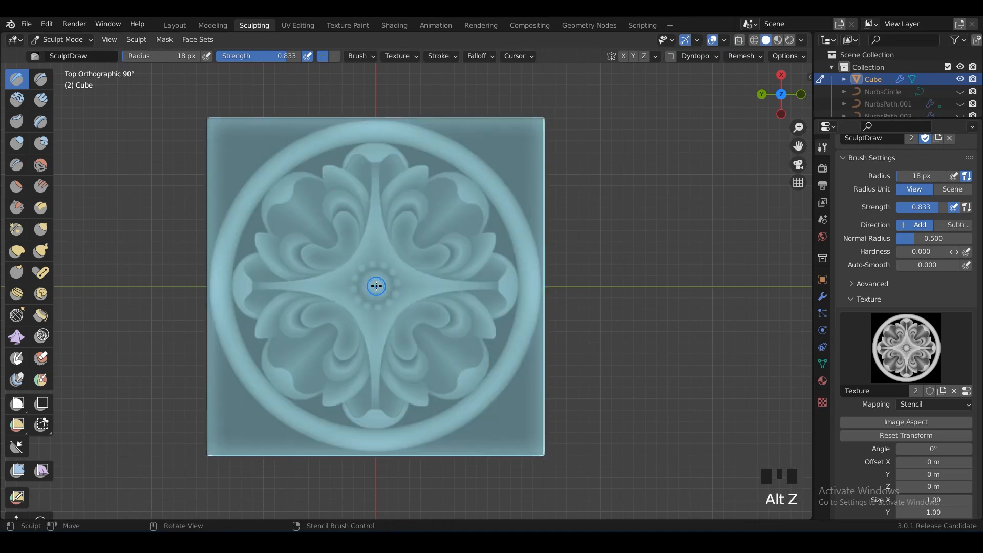
# - Set the Draw brush strength to 0.382, sculpt the rosette relief through the stencil, and move the stencil off the panel
pyautogui.moveTo(377, 286)
pyautogui.mouseDown()
pyautogui.moveTo(387, 297)
pyautogui.moveTo(380, 284)
pyautogui.moveTo(379, 292)
pyautogui.mouseUp()
pyautogui.hotkey('shift', 'f')
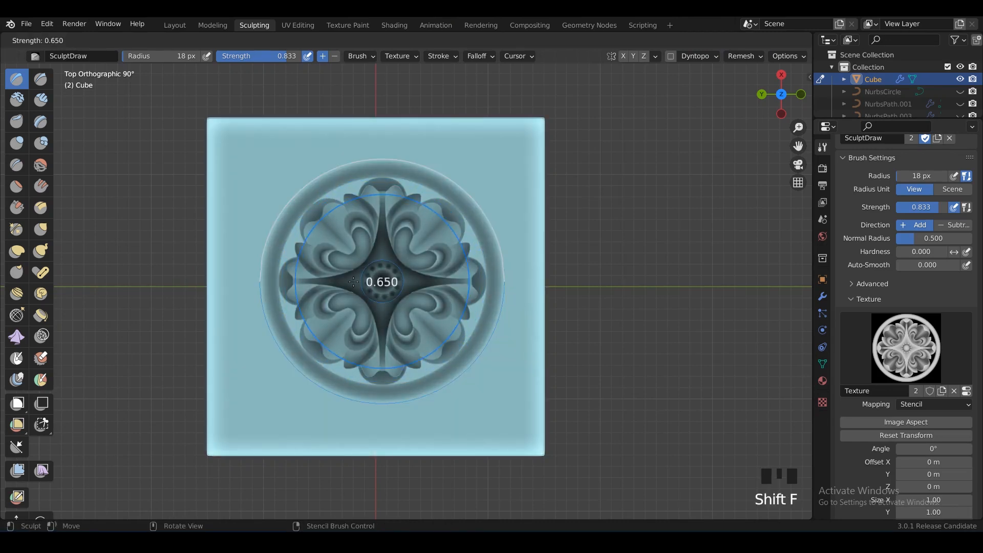
pyautogui.click(340, 280)
pyautogui.moveTo(434, 341)
pyautogui.mouseDown()
pyautogui.moveTo(527, 410)
pyautogui.moveTo(622, 442)
pyautogui.mouseUp()
pyautogui.moveTo(359, 287); pyautogui.dragTo(655, 336, button='right')
pyautogui.moveTo(656, 336); pyautogui.dragTo(441, 258, button='middle')
pyautogui.moveTo(441, 258); pyautogui.dragTo(757, 287, button='right')
pyautogui.moveTo(757, 287); pyautogui.dragTo(614, 318, button='middle')
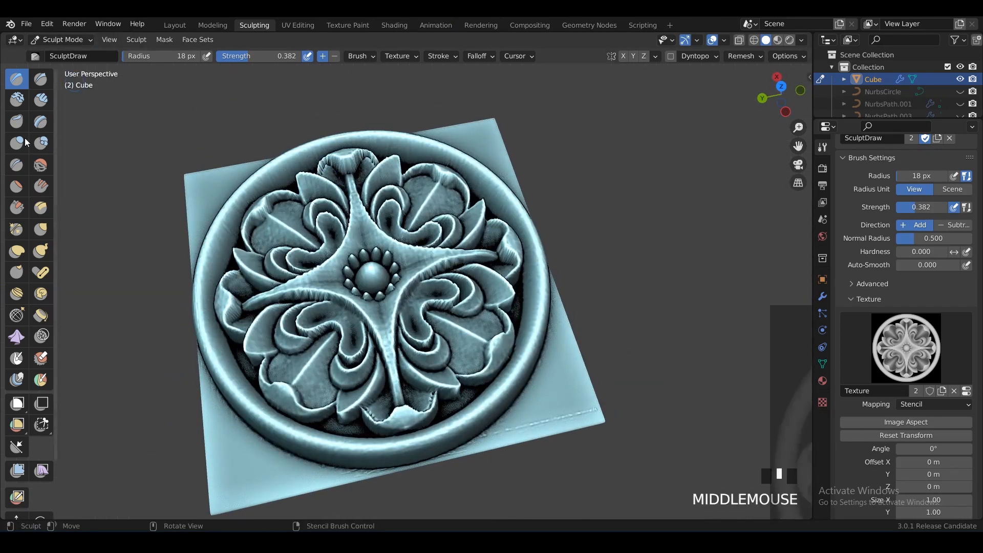
# - Set the Mesh Filter type to Smooth and apply it twice across the rosette relief
pyautogui.click(16, 405)
pyautogui.moveTo(154, 266); pyautogui.dragTo(133, 169, button='middle')
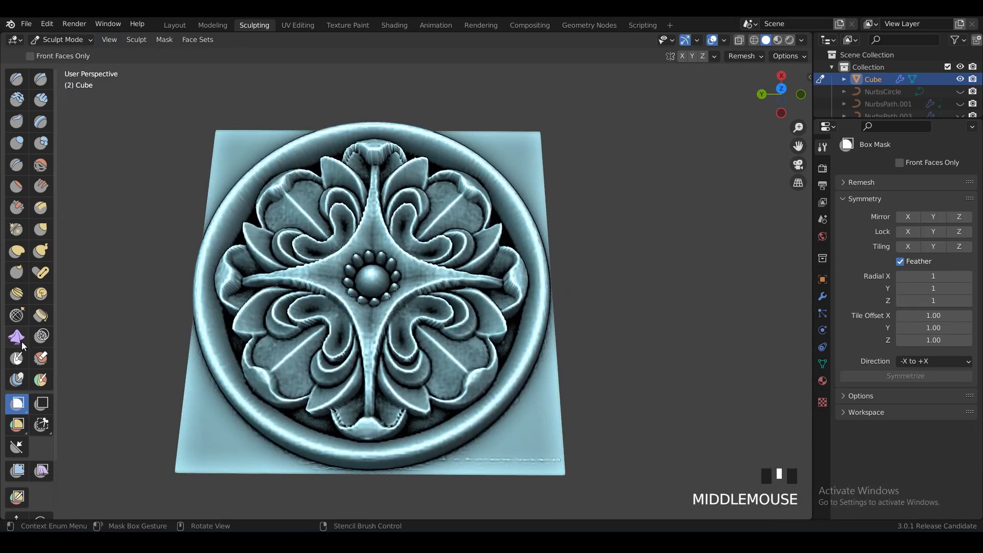
pyautogui.click(16, 447)
pyautogui.click(17, 469)
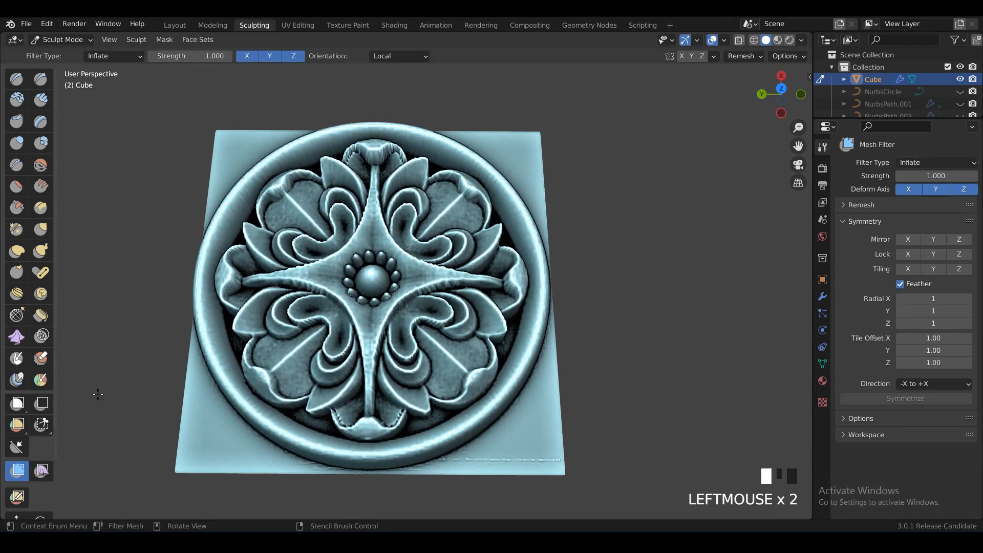
pyautogui.click(113, 56)
pyautogui.click(112, 70)
pyautogui.moveTo(256, 94)
pyautogui.mouseDown()
pyautogui.moveTo(294, 79)
pyautogui.moveTo(379, 76)
pyautogui.mouseUp()
pyautogui.moveTo(205, 97); pyautogui.dragTo(355, 81)
# - Smooth away the stray ridge along the panel's edge below the rosette with the Draw brush
pyautogui.moveTo(296, 83)
pyautogui.mouseDown(button='middle')
pyautogui.moveTo(566, 169)
pyautogui.moveTo(470, 449)
pyautogui.mouseUp(button='middle')
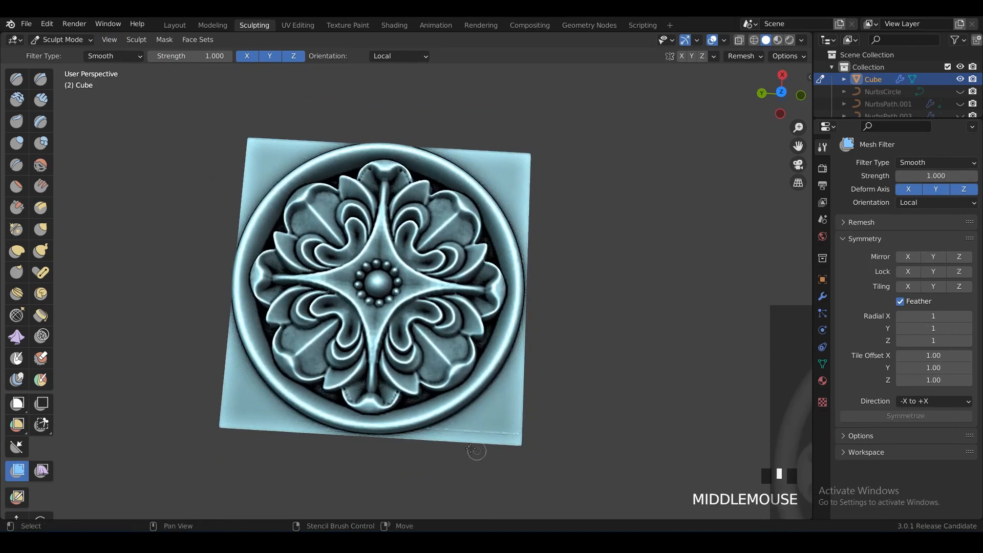
pyautogui.click(17, 79)
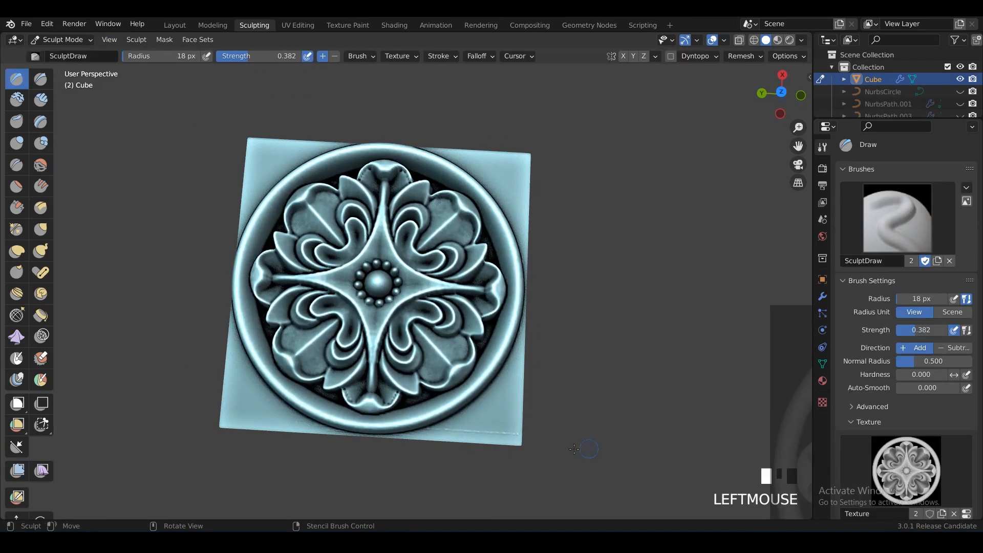
pyautogui.moveTo(463, 431)
pyautogui.keyDown('shift'); pyautogui.mouseDown()
pyautogui.moveTo(471, 429)
pyautogui.moveTo(432, 429)
pyautogui.mouseUp(); pyautogui.keyUp('shift')
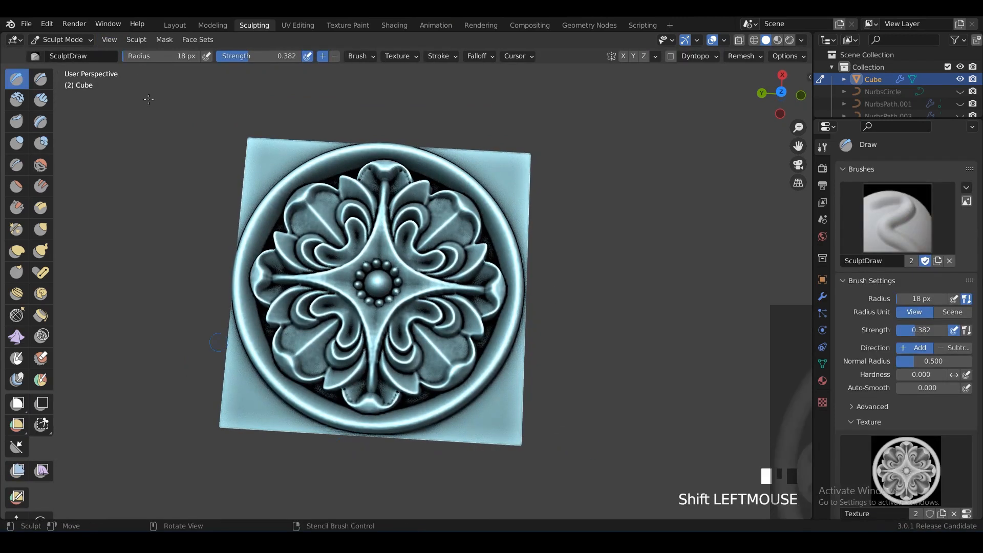
# - Return to the Layout workspace and unhide the frame's hidden faces in Edit Mode, finishing in Object Mode
pyautogui.click(174, 25)
pyautogui.click(653, 233)
pyautogui.moveTo(653, 234)
pyautogui.mouseDown(button='middle')
pyautogui.moveTo(568, 276)
pyautogui.moveTo(554, 270)
pyautogui.moveTo(548, 242)
pyautogui.moveTo(487, 211)
pyautogui.moveTo(544, 235)
pyautogui.moveTo(525, 296)
pyautogui.moveTo(509, 239)
pyautogui.mouseUp(button='middle')
pyautogui.click(509, 238)
pyautogui.press('Tab')
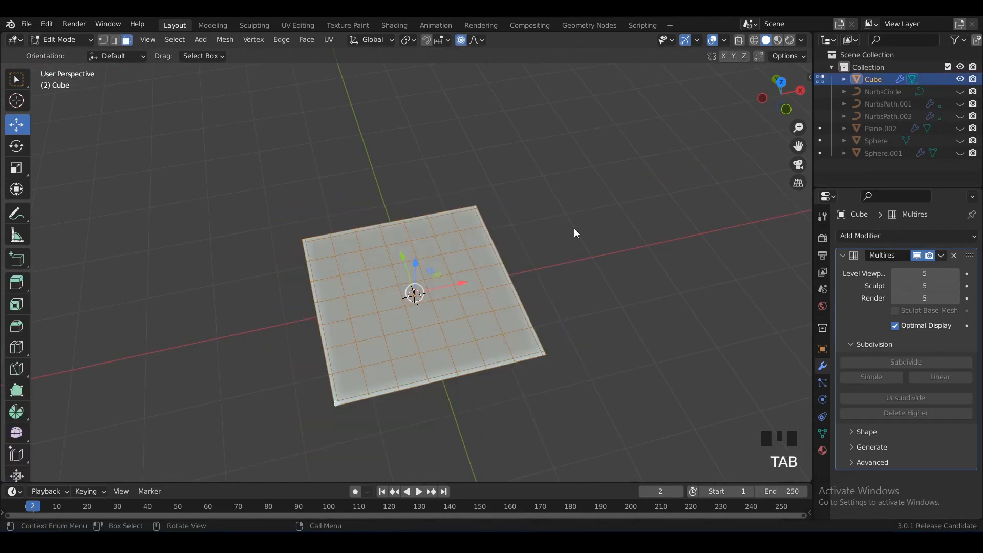
pyautogui.press('Tab')
pyautogui.moveTo(575, 233)
pyautogui.mouseDown(button='middle')
pyautogui.moveTo(518, 229)
pyautogui.moveTo(546, 232)
pyautogui.moveTo(502, 195)
pyautogui.moveTo(473, 209)
pyautogui.mouseUp(button='middle')
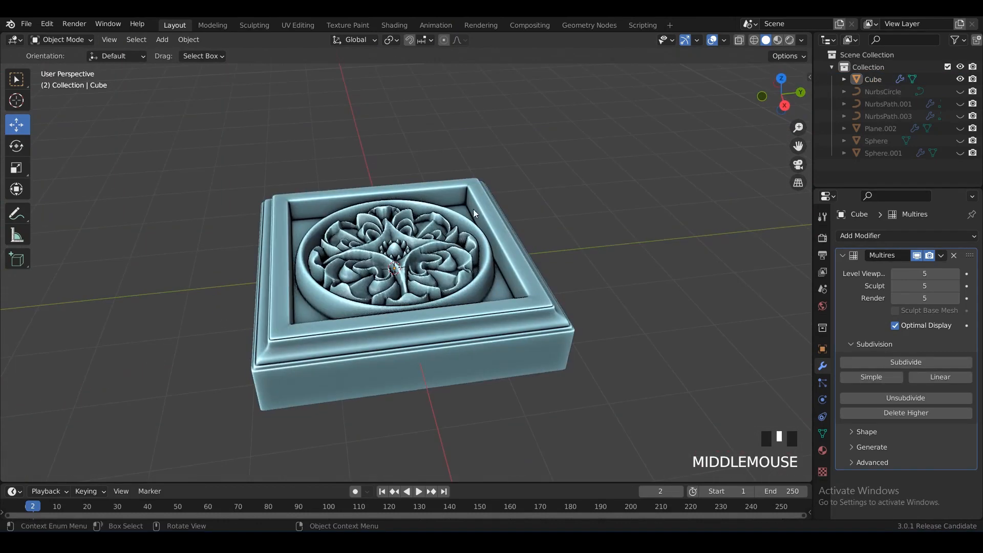
pyautogui.click(521, 284)
pyautogui.press('Tab')
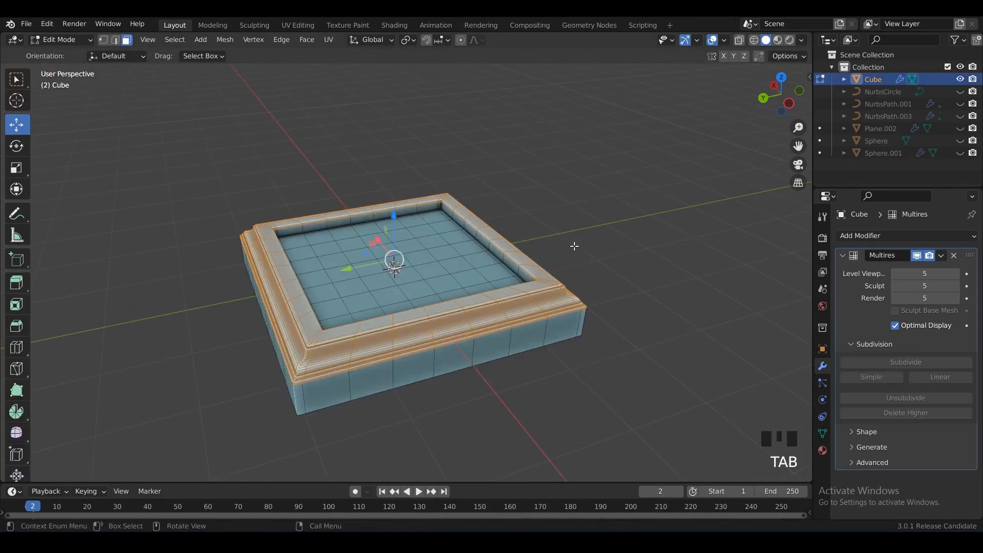
pyautogui.scroll(2, 662, 256)
pyautogui.press('Tab')
pyautogui.click(521, 285)
pyautogui.moveTo(594, 326); pyautogui.dragTo(682, 299, button='middle')
pyautogui.press('s')
pyautogui.press('z')
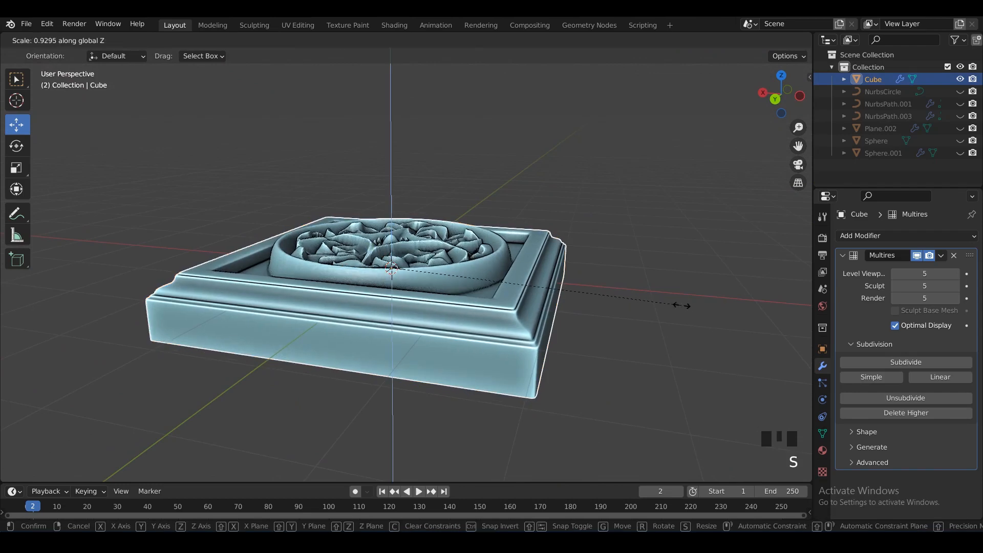
pyautogui.rightClick(665, 299)
pyautogui.moveTo(545, 220); pyautogui.dragTo(494, 249, button='middle')
pyautogui.click(492, 248)
pyautogui.rightClick(493, 246)
# - Take the square frame back into the Sculpting workspace and remove the rosette stencil texture from the Draw brush
pyautogui.moveTo(668, 189); pyautogui.dragTo(515, 275, button='middle')
pyautogui.scroll(-3, 555, 249)
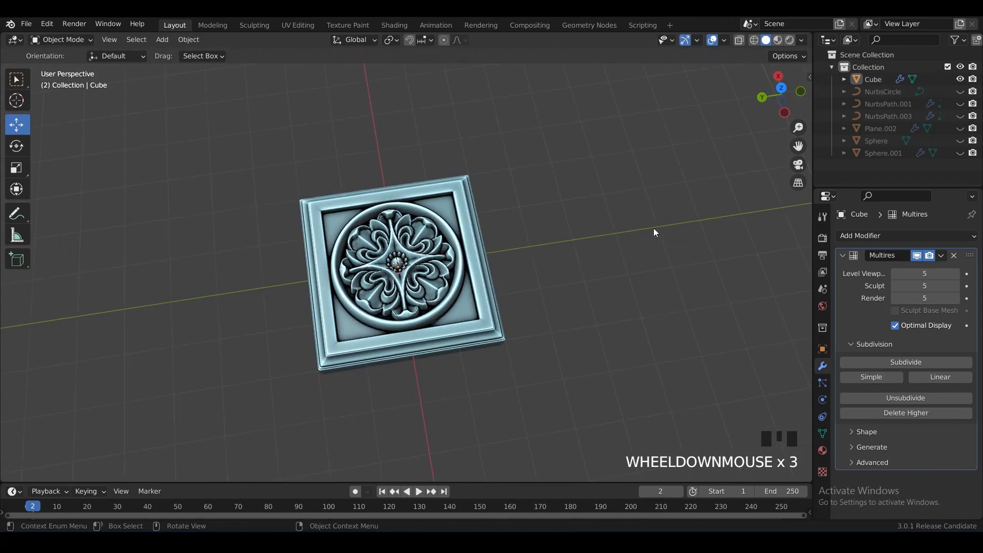
pyautogui.scroll(2, 588, 216)
pyautogui.click(405, 256)
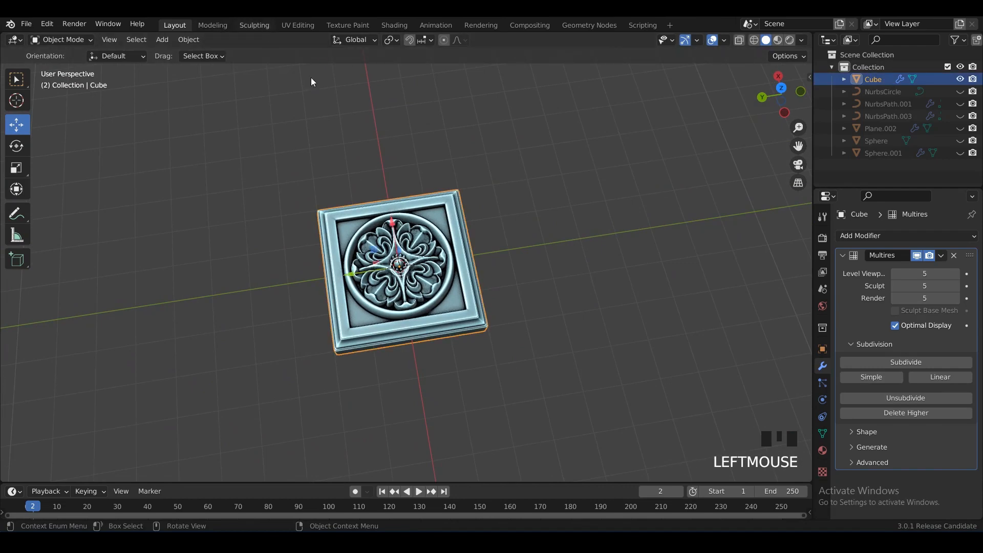
pyautogui.click(254, 25)
pyautogui.press('`')
pyautogui.keyDown('alt'); pyautogui.moveTo(615, 241); pyautogui.dragTo(553, 246, button='middle'); pyautogui.keyUp('alt')
pyautogui.keyDown('alt'); pyautogui.moveTo(551, 248); pyautogui.dragTo(548, 299, button='middle'); pyautogui.keyUp('alt')
pyautogui.scroll(-4, 548, 298)
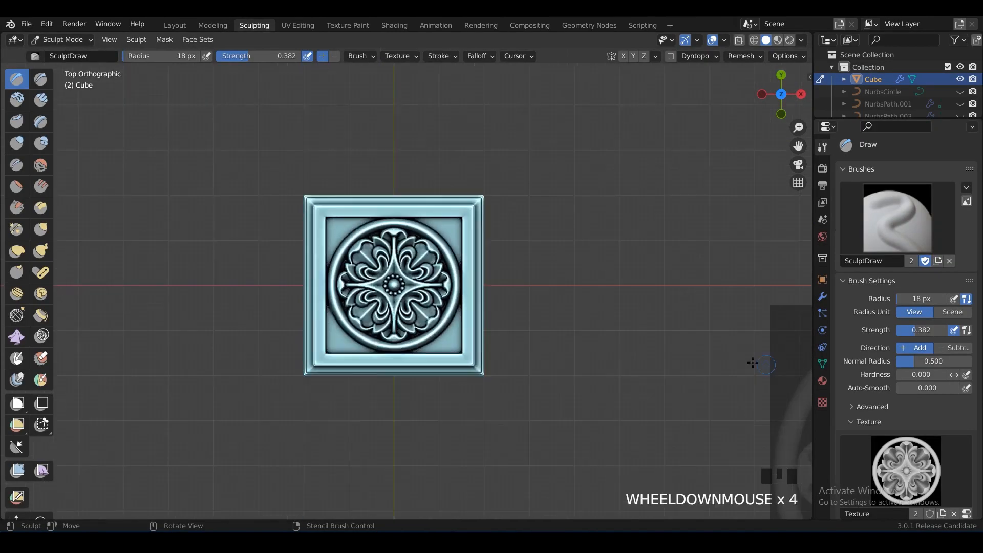
pyautogui.scroll(4, 752, 363)
pyautogui.scroll(-3, 936, 470)
pyautogui.click(955, 453)
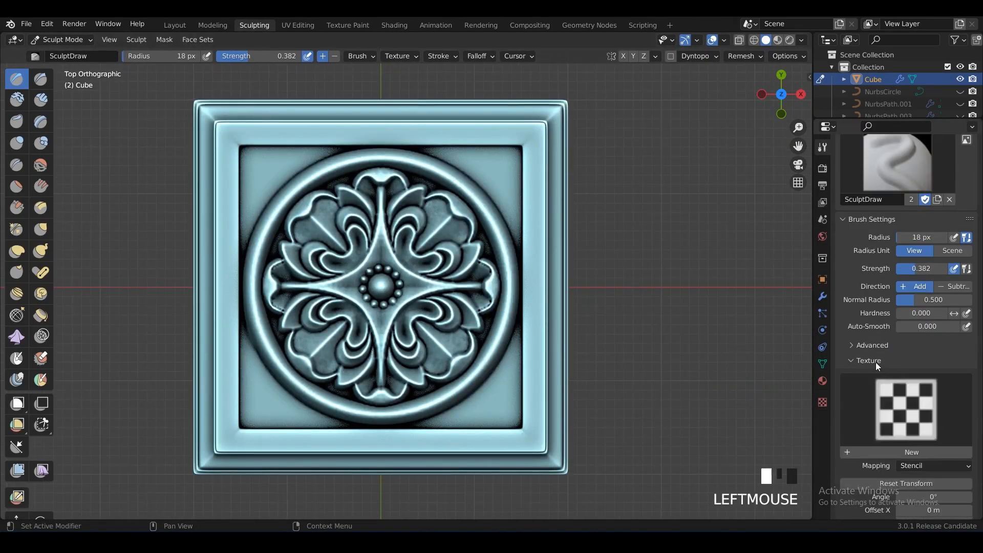
# - Mirror the sculpting across X and set the Draw brush strength to 0.803
pyautogui.click(496, 169)
pyautogui.hotkey('ctrl', 'z')
pyautogui.hotkey('shift', 'f')
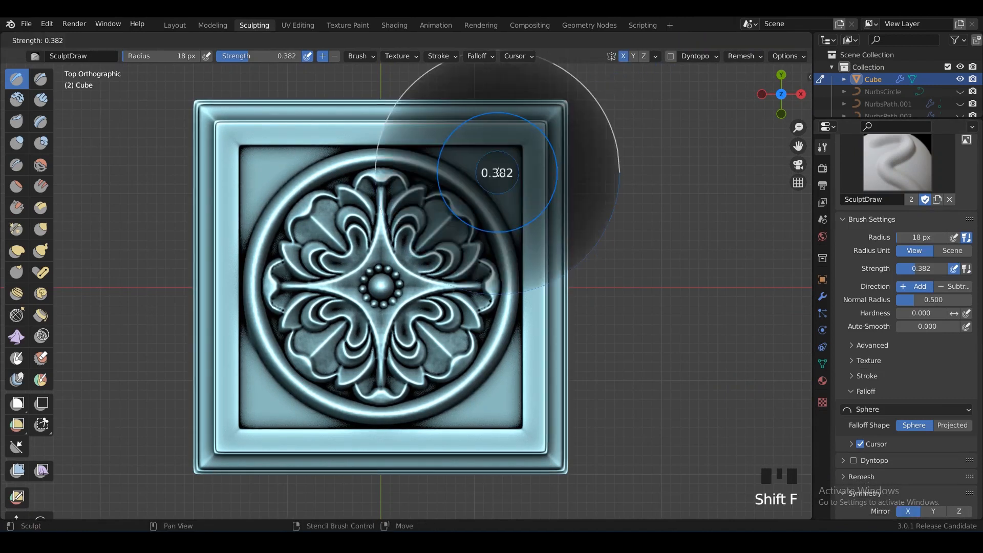
pyautogui.click(539, 181)
# - Try raising round bosses in the panel's four corners and carving a small recess into the upper pair
pyautogui.click(500, 168)
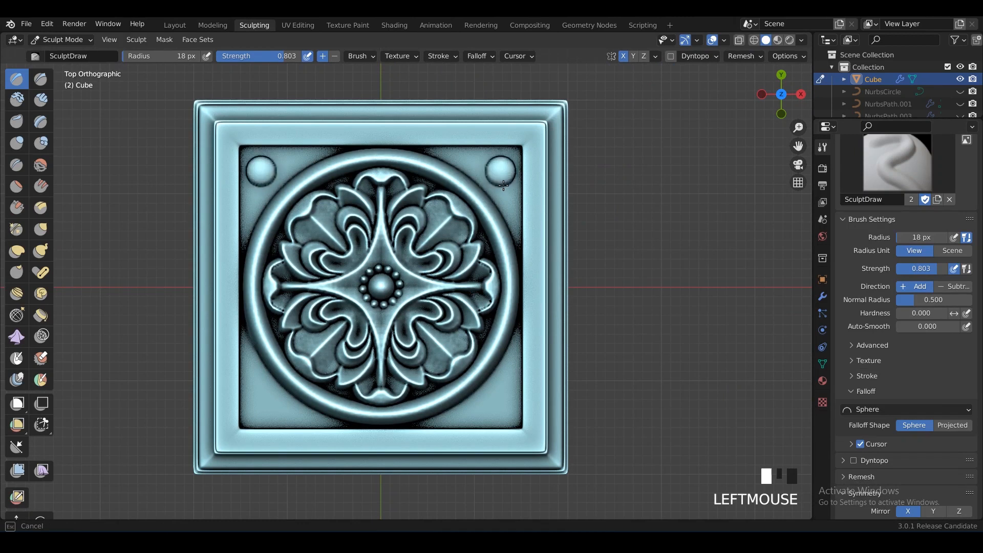
pyautogui.click(503, 403)
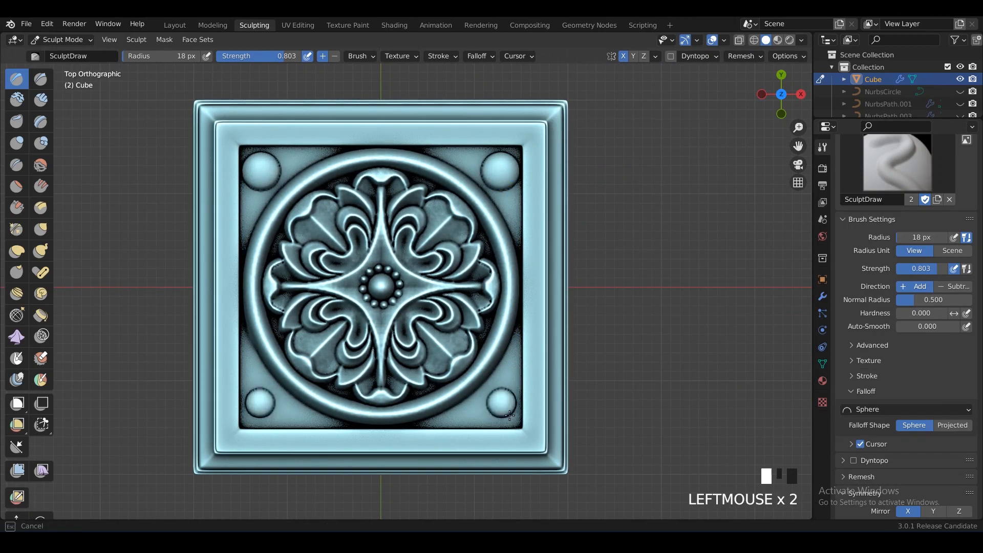
pyautogui.keyDown('ctrl'); pyautogui.click(502, 172); pyautogui.keyUp('ctrl')
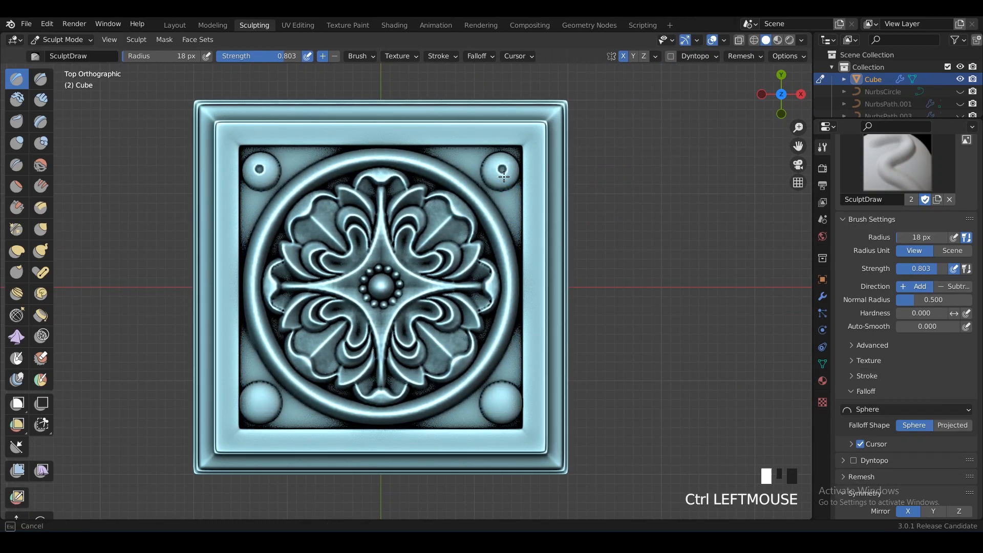
pyautogui.hotkey('ctrl', 'z')
pyautogui.hotkey('ctrl', 'z')
# - Sculpt a round boss in each of the panel's four corners, carve into it, and raise a smaller dome at its center
pyautogui.click(500, 177)
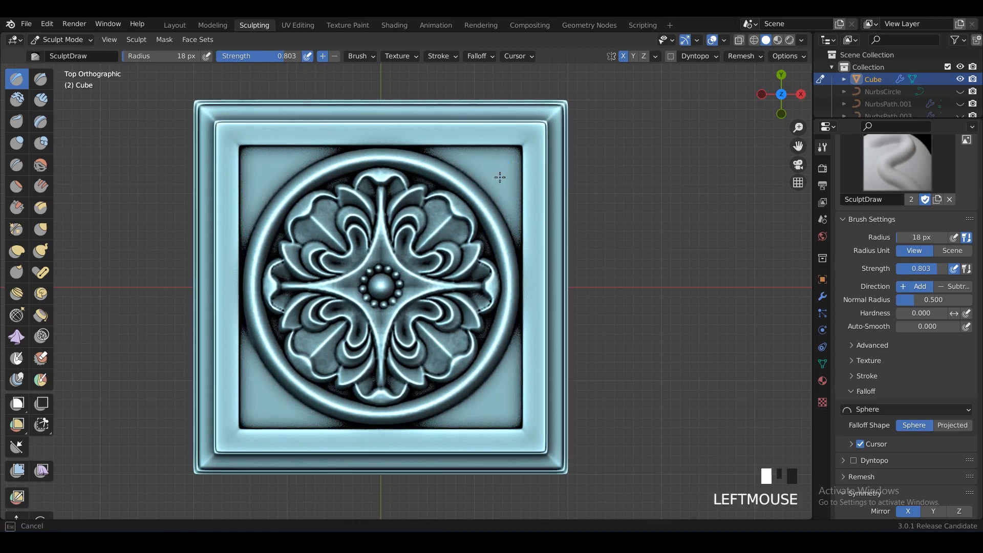
pyautogui.moveTo(496, 191); pyautogui.dragTo(496, 193)
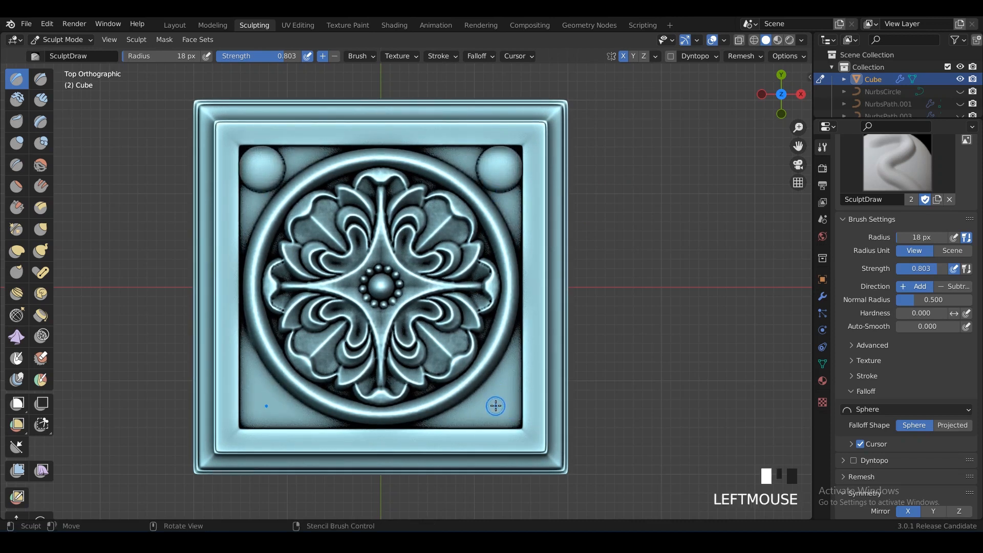
pyautogui.moveTo(495, 405); pyautogui.dragTo(511, 413)
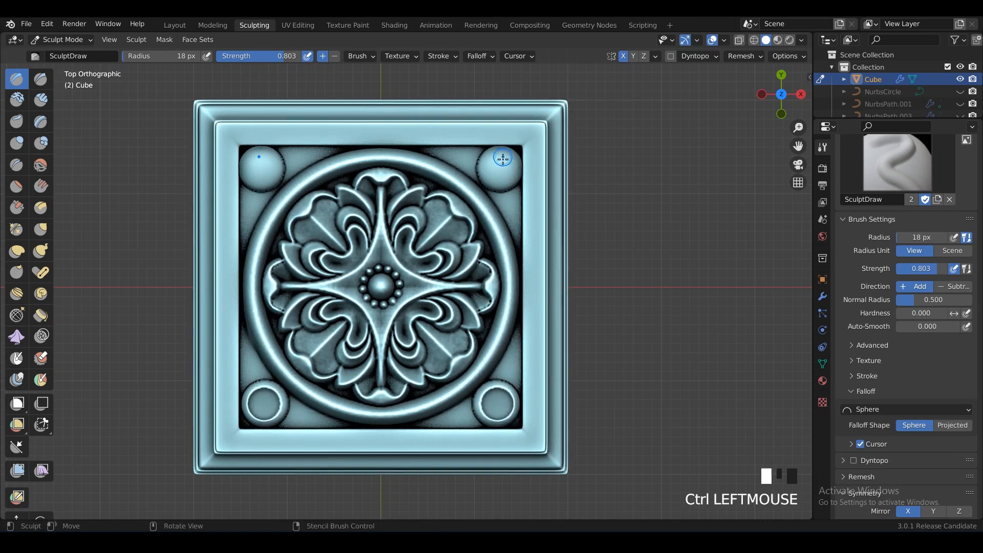
pyautogui.keyDown('ctrl'); pyautogui.moveTo(503, 167); pyautogui.dragTo(504, 177); pyautogui.keyUp('ctrl')
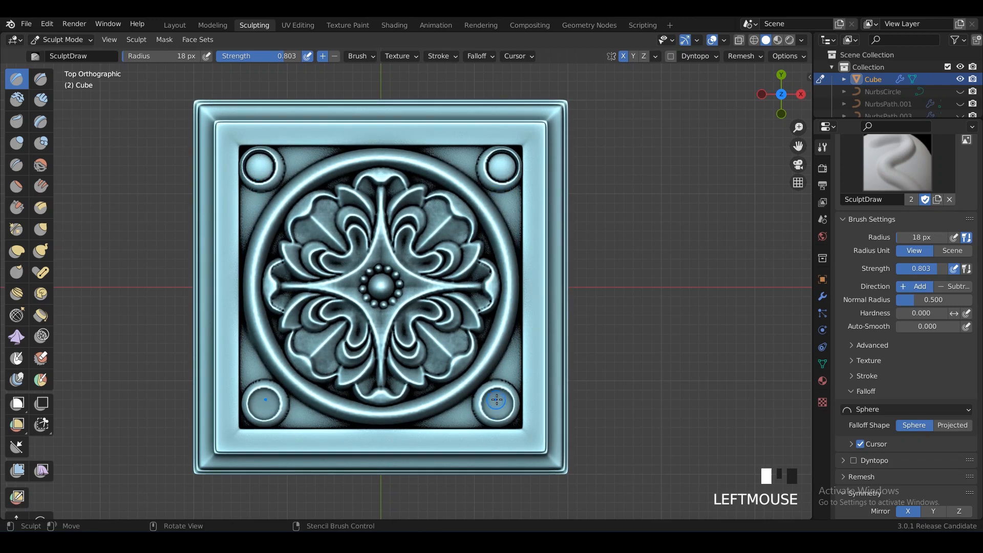
pyautogui.moveTo(497, 405); pyautogui.dragTo(504, 416)
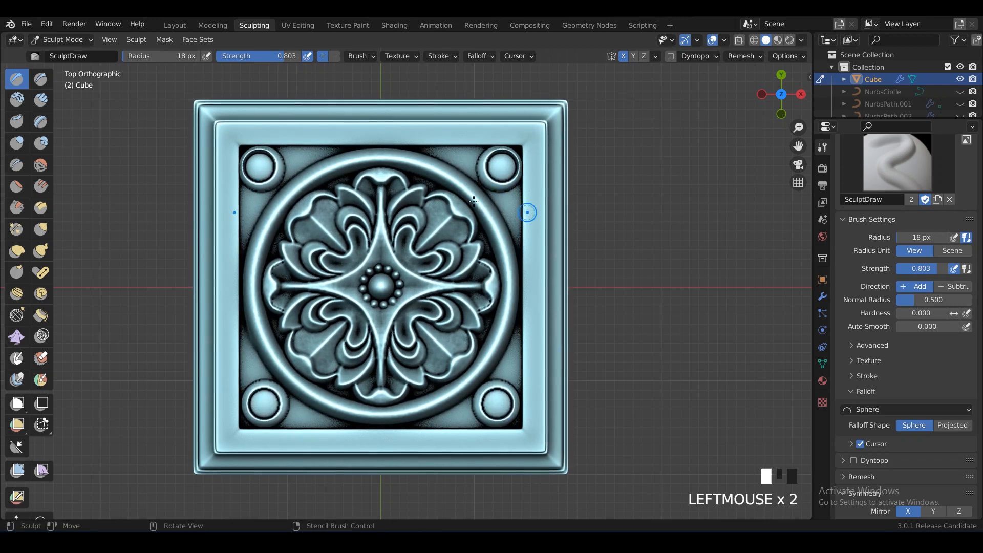
# - Return to the Layout workspace and unhide all the other ornaments
pyautogui.click(174, 25)
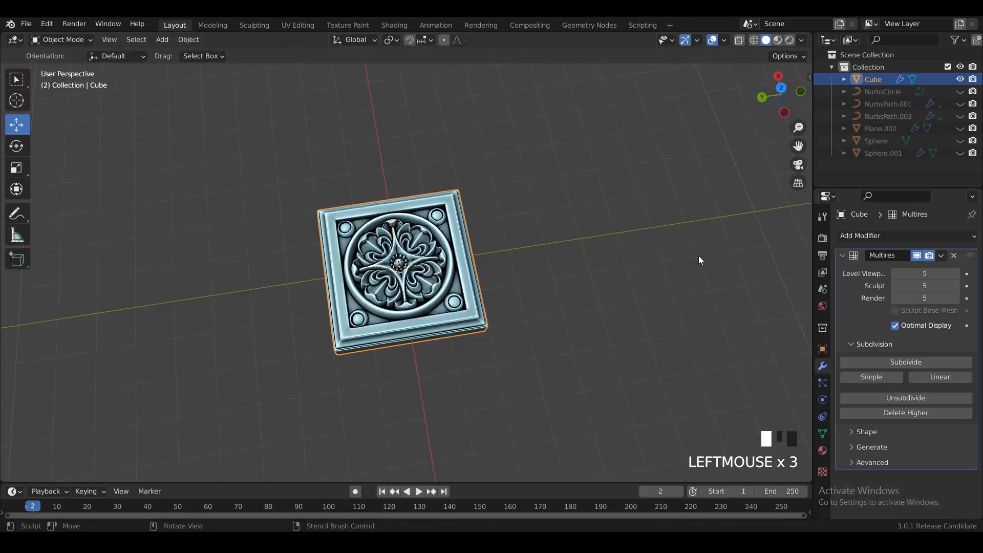
pyautogui.scroll(1, 571, 234)
pyautogui.click(597, 245)
pyautogui.hotkey('alt', 'h')
# - Enlarge the square frame, raise it along Z level with the green flower's top, and scale it by a further 1.045
pyautogui.scroll(-5, 582, 232)
pyautogui.click(582, 231)
pyautogui.keyDown('alt'); pyautogui.moveTo(582, 231); pyautogui.dragTo(566, 266, button='middle'); pyautogui.keyUp('alt')
pyautogui.click(435, 296)
pyautogui.scroll(3, 566, 266)
pyautogui.press('s')
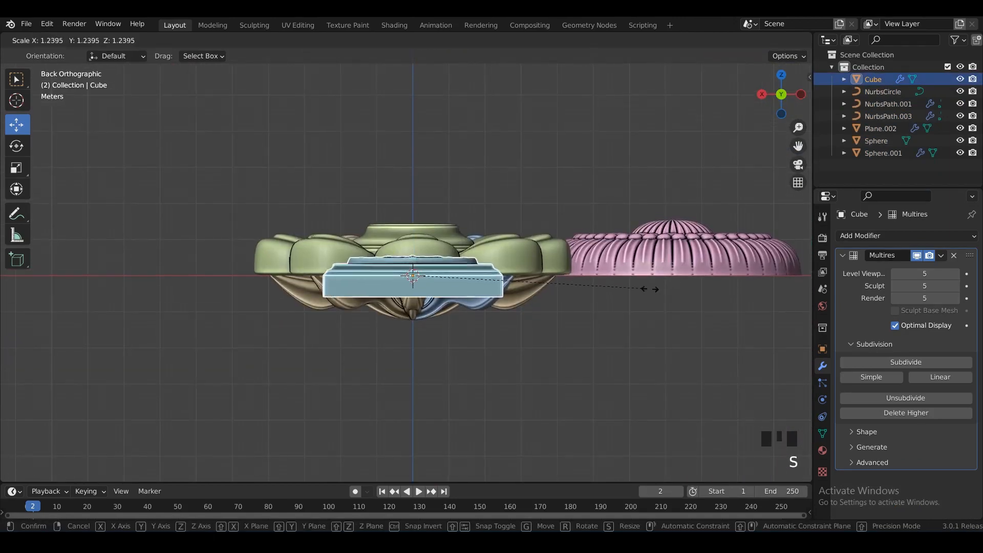
pyautogui.click(725, 297)
pyautogui.moveTo(413, 230); pyautogui.dragTo(404, 204)
pyautogui.press('s')
pyautogui.click(444, 230)
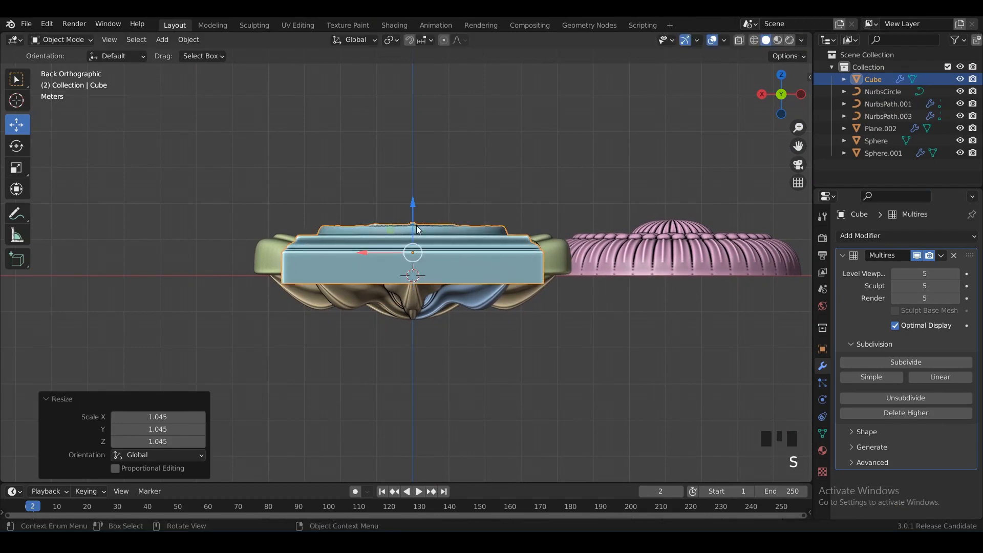
# - Move the square frame and the pink round medallion side by side in a row above the two flowers
pyautogui.moveTo(418, 229); pyautogui.dragTo(651, 279, button='middle')
pyautogui.scroll(-4, 548, 267)
pyautogui.doubleClick(507, 279)
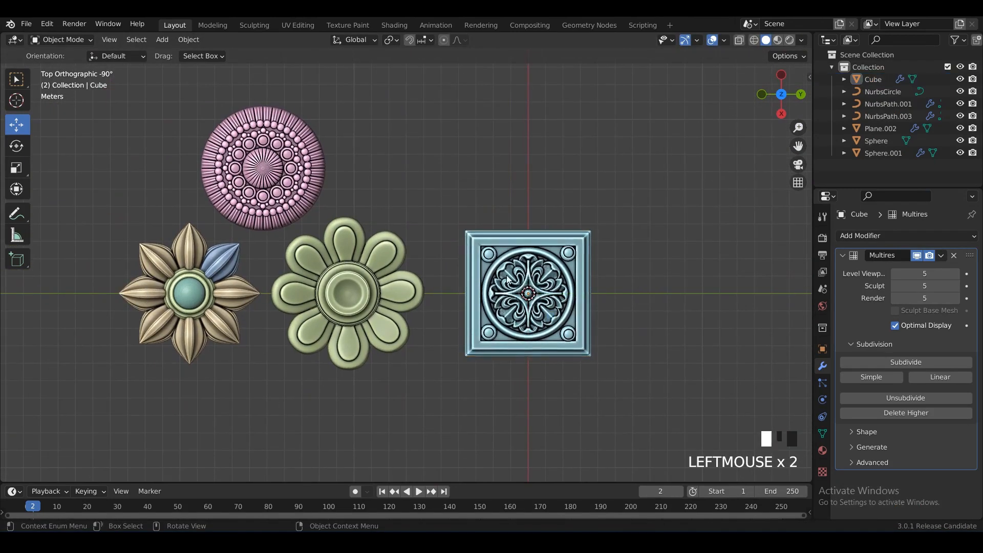
pyautogui.moveTo(506, 279); pyautogui.dragTo(400, 117)
pyautogui.keyDown('shift'); pyautogui.moveTo(399, 118); pyautogui.dragTo(523, 181, button='middle'); pyautogui.keyUp('shift')
pyautogui.scroll(1, 382, 232)
pyautogui.click(383, 231)
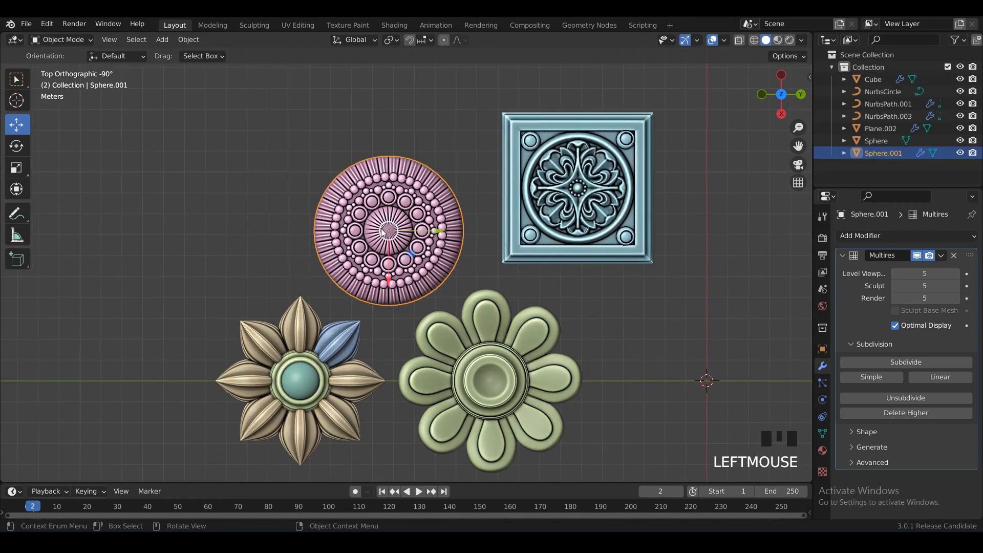
pyautogui.moveTo(383, 231); pyautogui.dragTo(274, 204)
pyautogui.click(540, 184)
pyautogui.moveTo(541, 184); pyautogui.dragTo(470, 196)
# - Select all the ornaments together and move the group so it surrounds the world origin
pyautogui.scroll(-2, 379, 198)
pyautogui.moveTo(275, 197); pyautogui.dragTo(643, 446)
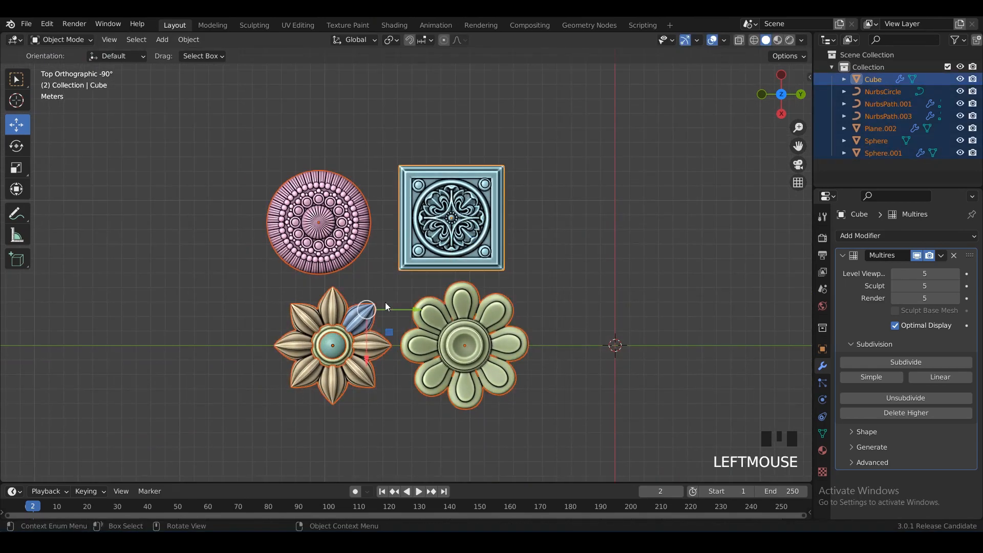
pyautogui.moveTo(417, 310); pyautogui.dragTo(589, 327)
pyautogui.scroll(3, 589, 327)
pyautogui.moveTo(378, 285); pyautogui.dragTo(440, 317)
# - Nudge the pink medallion towards the group's center and move the square frame about 0.22 m in X and -0.78 m in Y
pyautogui.click(351, 170)
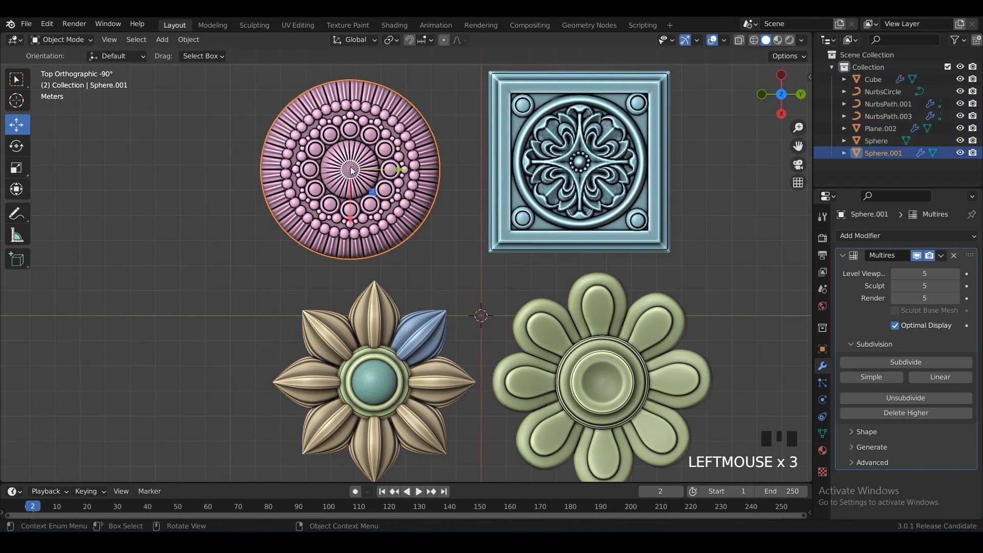
pyautogui.moveTo(351, 170); pyautogui.dragTo(362, 175)
pyautogui.click(574, 173)
pyautogui.moveTo(574, 173); pyautogui.dragTo(555, 178)
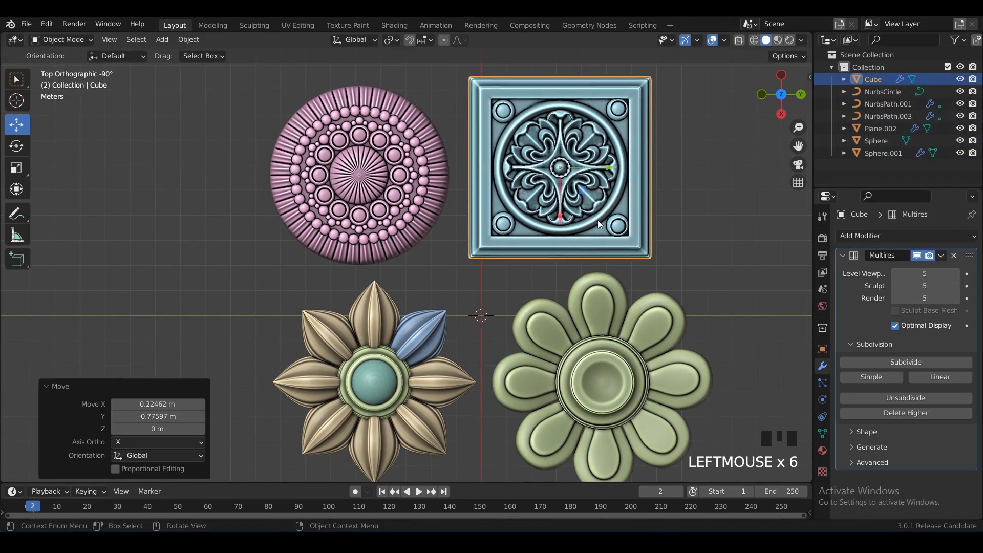
# - Try shifting the green flower closer to the square frame and the brown flower
pyautogui.keyDown('shift'); pyautogui.moveTo(546, 306); pyautogui.dragTo(555, 268, button='middle'); pyautogui.keyUp('shift')
pyautogui.click(631, 347)
pyautogui.moveTo(612, 347); pyautogui.dragTo(602, 336)
pyautogui.hotkey('ctrl', 'z')
# - Shift the whole brown flower outward beneath the pink medallion and move the green flower about -0.47 m along Y
pyautogui.click(385, 354)
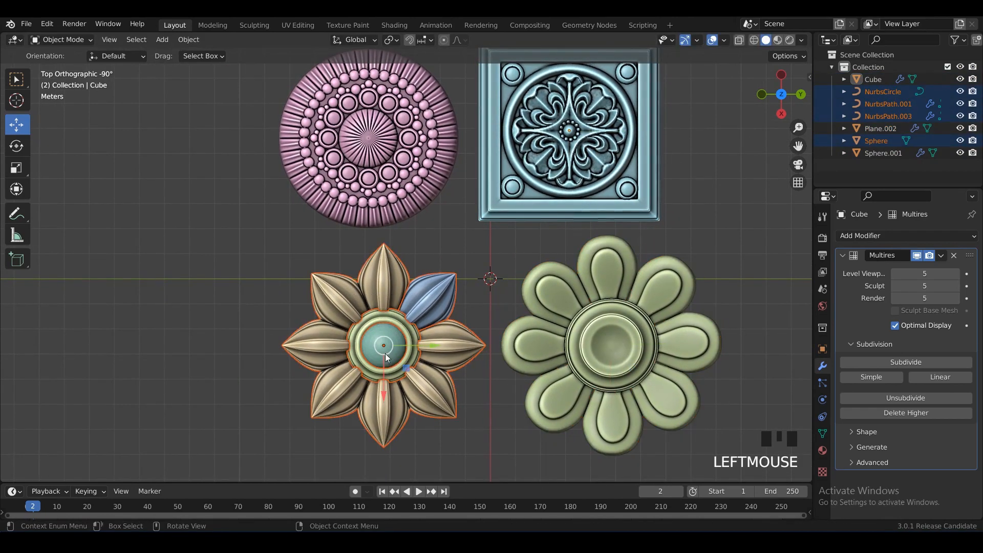
pyautogui.moveTo(384, 353); pyautogui.dragTo(363, 351)
pyautogui.click(619, 357)
pyautogui.moveTo(610, 350); pyautogui.dragTo(589, 346)
pyautogui.scroll(-1, 718, 269)
pyautogui.keyDown('alt'); pyautogui.moveTo(717, 269); pyautogui.dragTo(617, 286, button='middle'); pyautogui.keyUp('alt')
pyautogui.scroll(4, 599, 289)
pyautogui.scroll(-3, 616, 286)
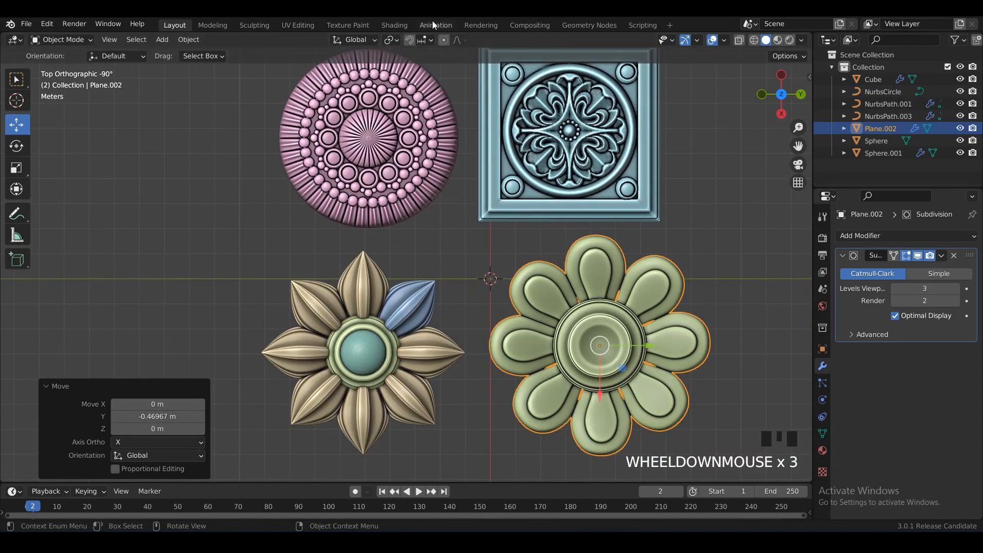
# - Switch to the Shading workspace and bring all four ornaments into an angled view
pyautogui.click(434, 25)
pyautogui.click(398, 27)
pyautogui.press('`')
pyautogui.click(585, 197)
pyautogui.moveTo(537, 164)
pyautogui.mouseDown(button='middle')
pyautogui.moveTo(585, 197)
pyautogui.moveTo(579, 180)
pyautogui.moveTo(622, 192)
pyautogui.mouseUp(button='middle')
pyautogui.keyDown('shift'); pyautogui.moveTo(533, 190); pyautogui.dragTo(456, 151, button='middle'); pyautogui.keyUp('shift')
# - Enable Ambient Occlusion, Bloom and Screen Space Reflections in the Eevee render settings
pyautogui.click(822, 168)
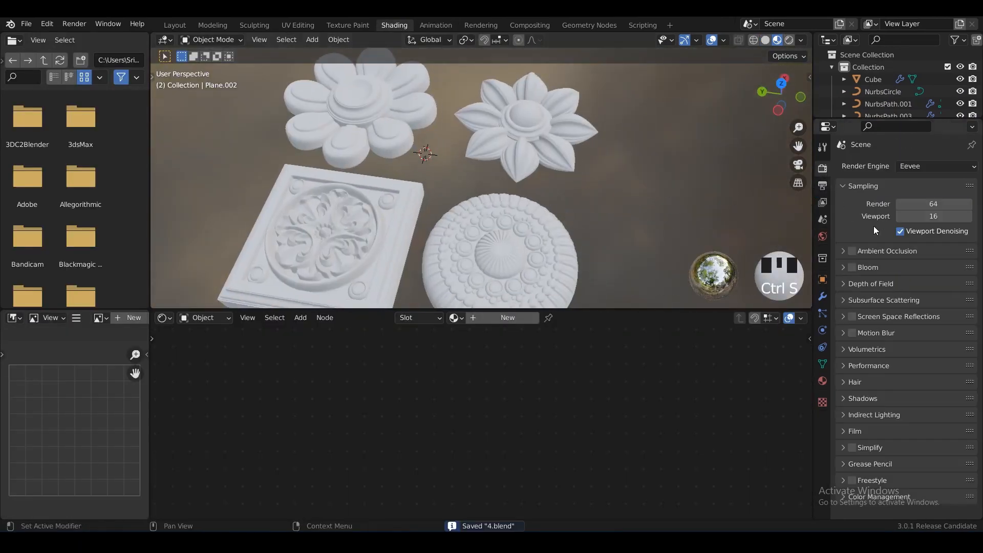
pyautogui.moveTo(847, 266); pyautogui.dragTo(843, 251)
pyautogui.click(920, 268)
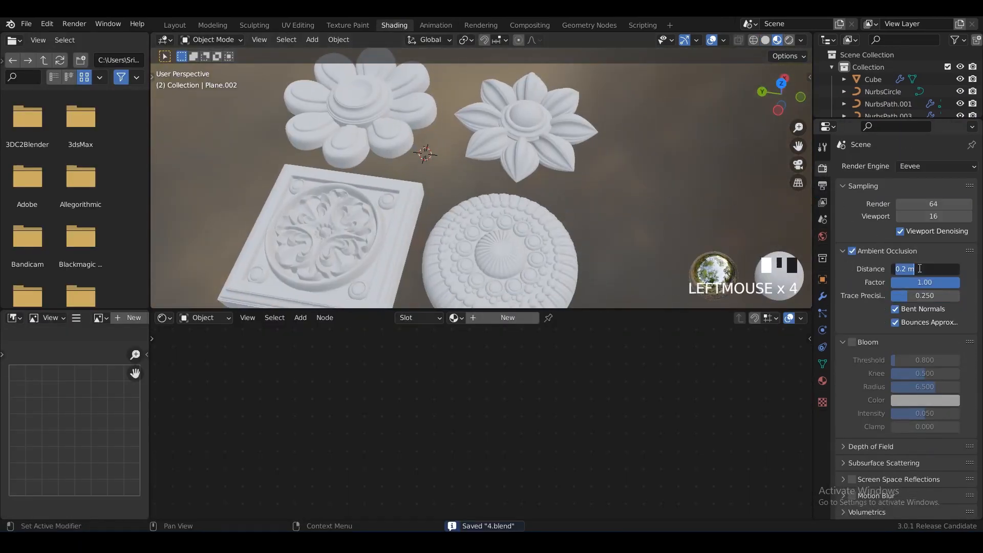
pyautogui.click(889, 254)
pyautogui.click(852, 268)
pyautogui.click(851, 405)
# - Set the Color Management look to Very High Contrast and save the file
pyautogui.scroll(-4, 898, 442)
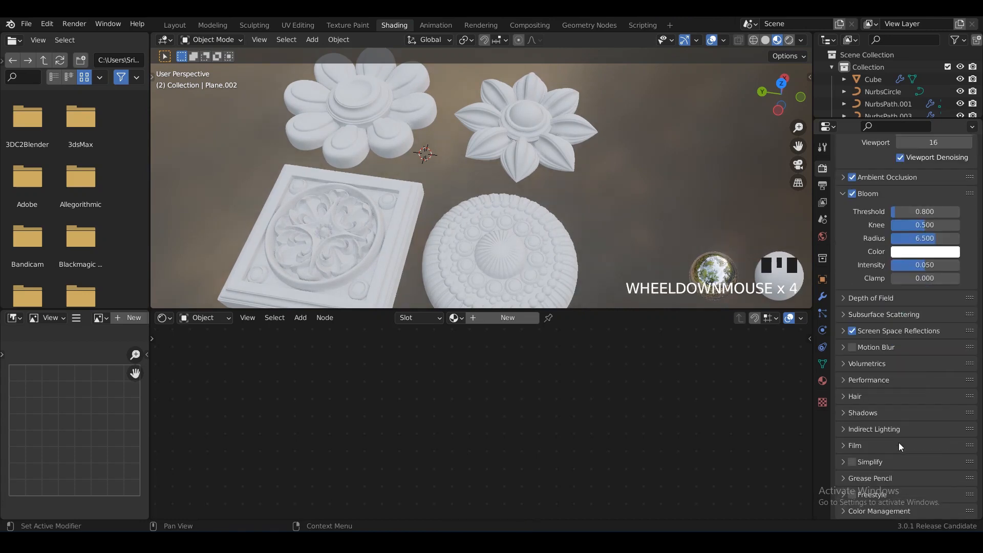
pyautogui.click(890, 478)
pyautogui.click(882, 510)
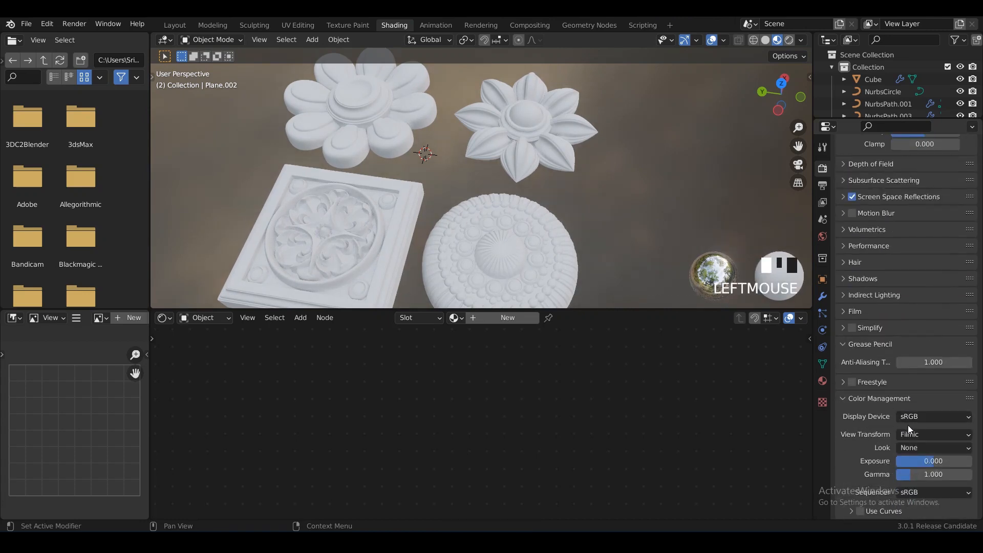
pyautogui.click(916, 436)
pyautogui.click(916, 421)
pyautogui.moveTo(640, 143); pyautogui.dragTo(625, 158, button='middle')
pyautogui.hotkey('ctrl', 's')
# - Give the beaded round medallion a new material
pyautogui.click(570, 165)
pyautogui.press('`')
pyautogui.click(585, 177)
pyautogui.scroll(-2, 585, 177)
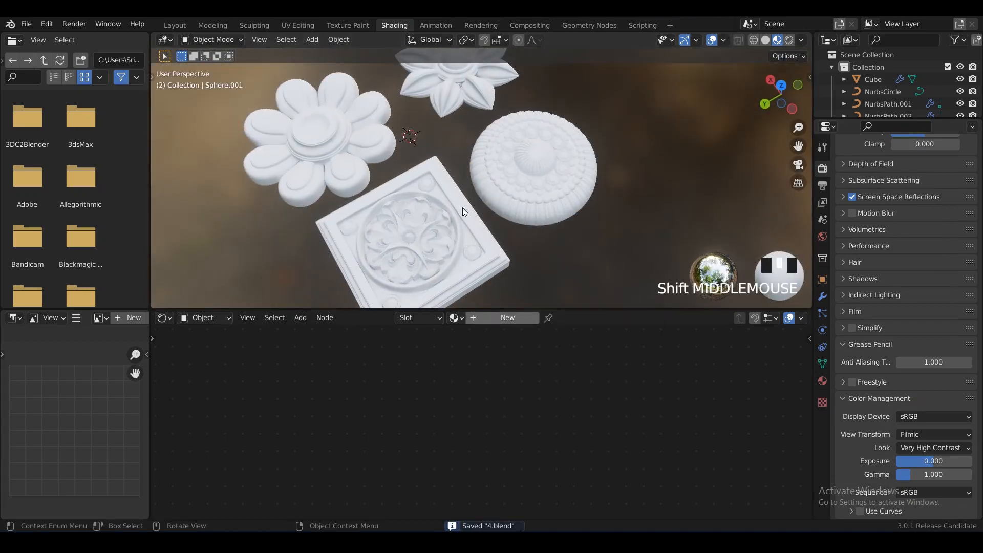
pyautogui.click(507, 318)
pyautogui.moveTo(577, 441); pyautogui.dragTo(660, 512, button='middle')
# - Add a Gradient Texture node to the medallion's material and preview its color on the object
pyautogui.scroll(2, 581, 432)
pyautogui.moveTo(362, 361); pyautogui.dragTo(438, 395, button='middle')
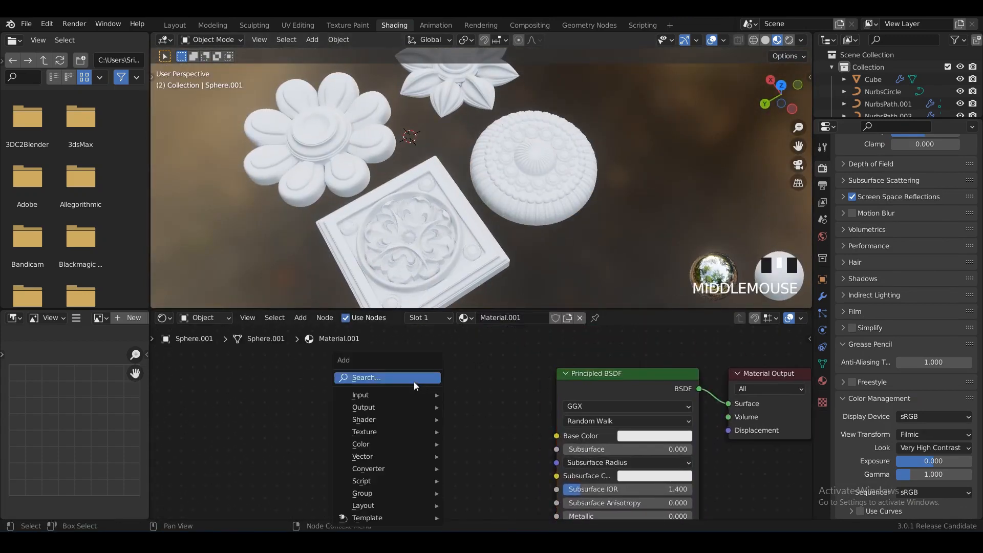
pyautogui.click(413, 382)
pyautogui.write('GRA')
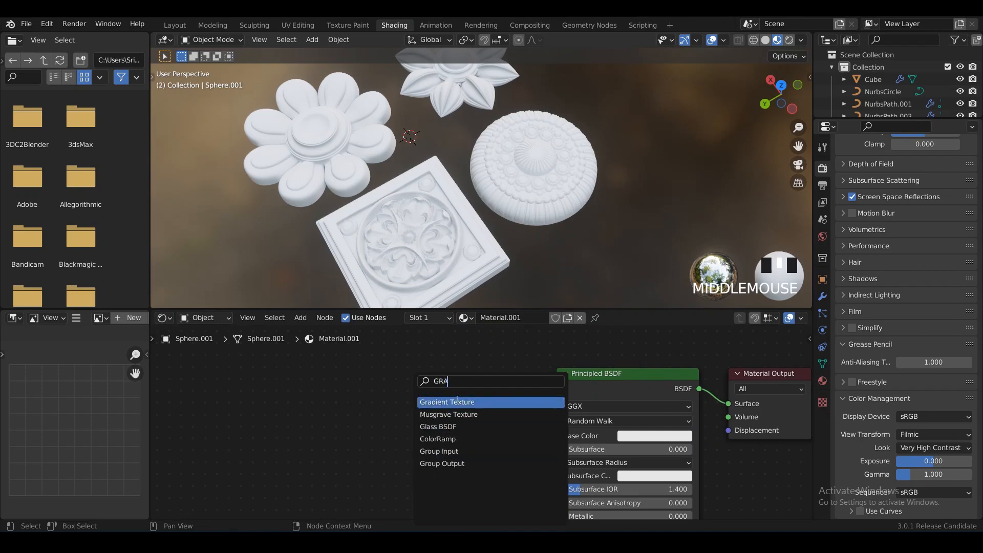
pyautogui.click(459, 400)
pyautogui.click(364, 397)
pyautogui.keyDown('ctrl'); pyautogui.keyDown('shift'); pyautogui.click(365, 396); pyautogui.keyUp('shift'); pyautogui.keyUp('ctrl')
# - Add Texture Coordinate and Mapping nodes to the Gradient Texture and feed the mapping from the Object coordinates
pyautogui.moveTo(473, 418); pyautogui.dragTo(510, 421, button='middle')
pyautogui.click(429, 409)
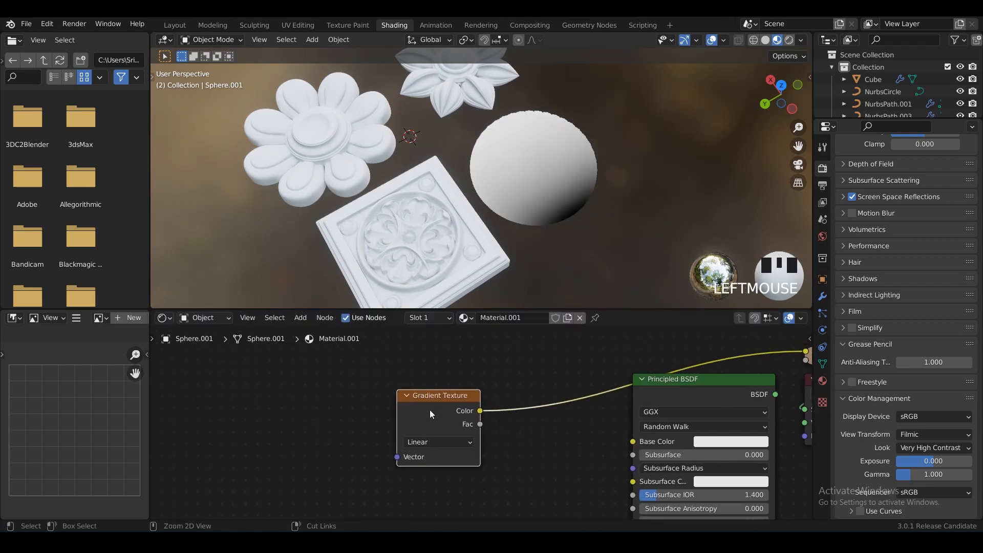
pyautogui.hotkey('ctrl', 't')
pyautogui.scroll(-3, 276, 445)
pyautogui.moveTo(276, 445); pyautogui.dragTo(317, 428, button='middle')
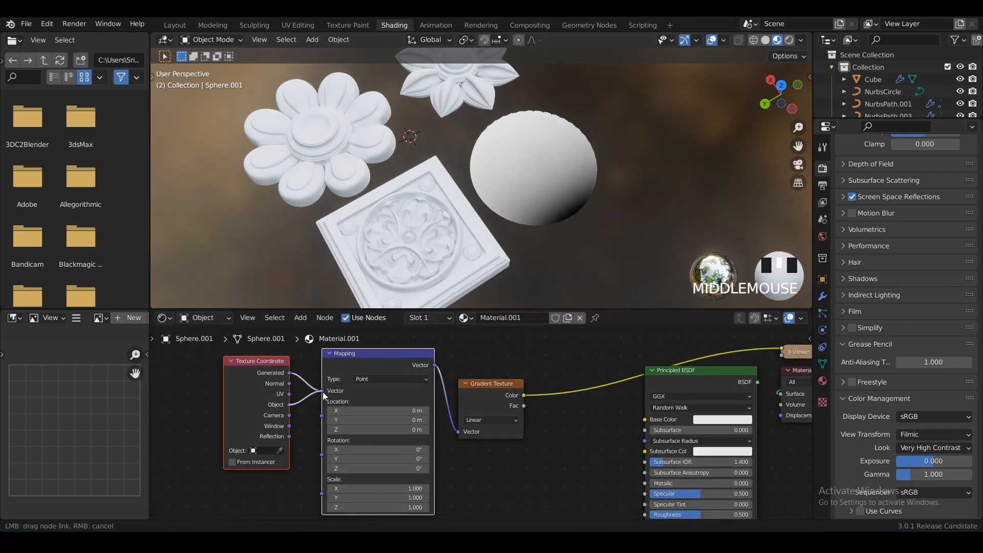
pyautogui.moveTo(323, 396); pyautogui.dragTo(322, 391)
# - Delete the Principled BSDF and Viewer nodes and connect the gradient's Color directly to the Material Output's Surface
pyautogui.click(702, 385)
pyautogui.press('Delete')
pyautogui.scroll(-1, 701, 385)
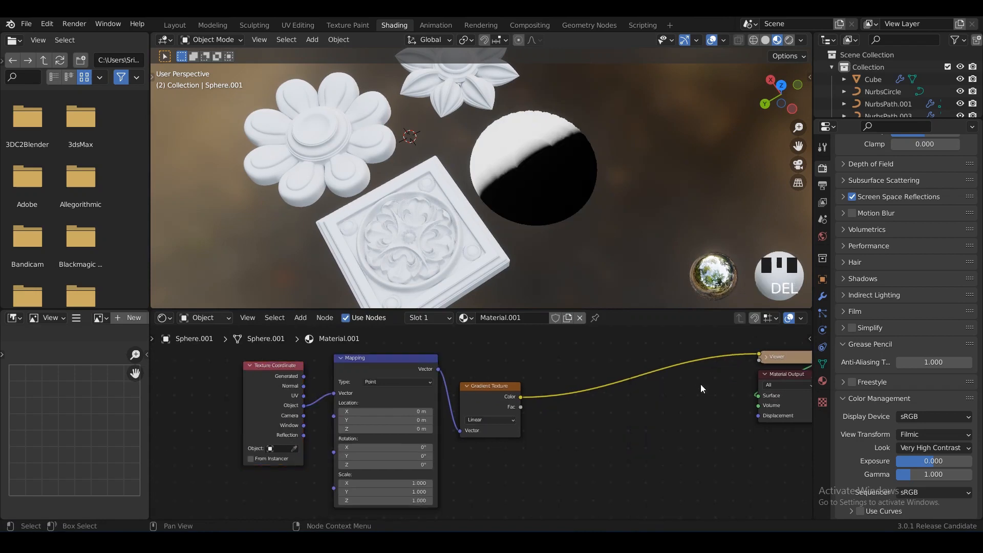
pyautogui.click(780, 360)
pyautogui.press('Delete')
pyautogui.moveTo(521, 396); pyautogui.dragTo(758, 396)
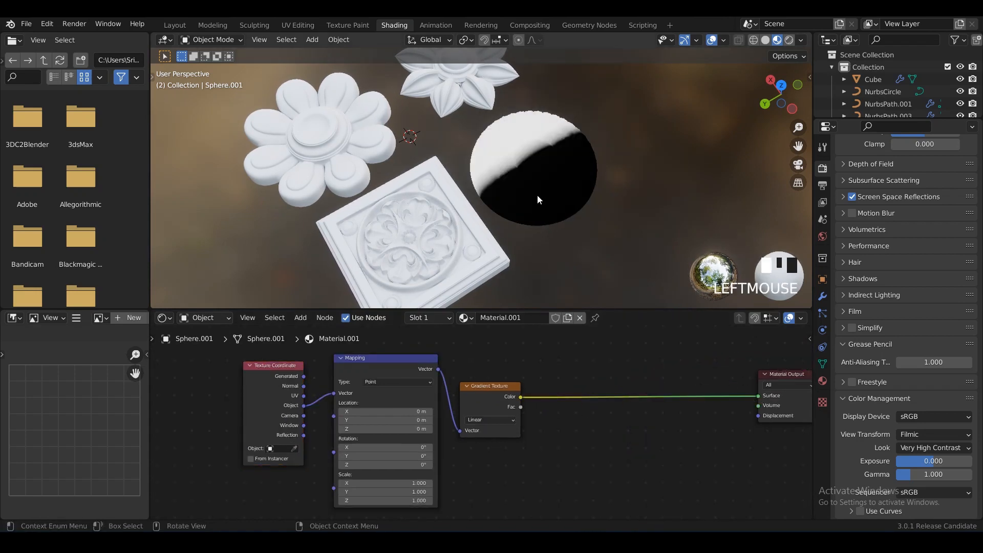
# - Link the medallion's gradient material to all the other ornaments
pyautogui.hotkey('ctrl', 'l')
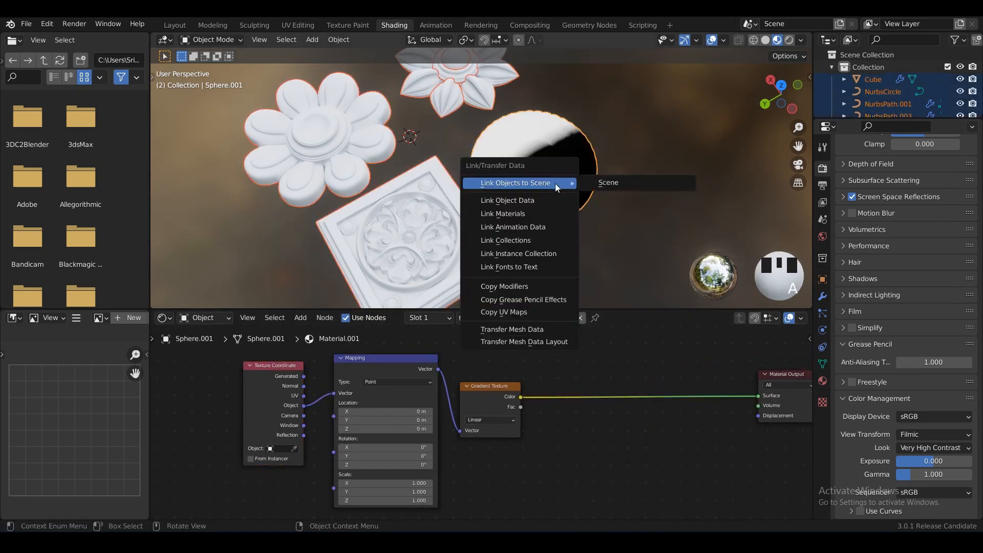
pyautogui.click(544, 215)
pyautogui.scroll(1, 403, 477)
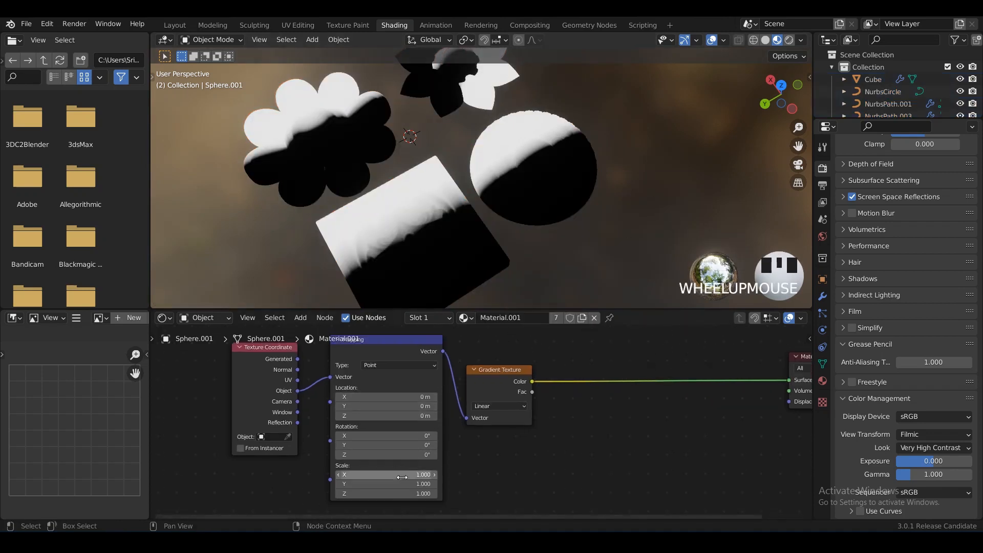
# - Set the Mapping node's Y rotation to 90° so the gradient runs along the ornaments' height
pyautogui.moveTo(391, 446); pyautogui.dragTo(425, 446)
pyautogui.click(387, 448)
pyautogui.write('90')
pyautogui.press('Return')
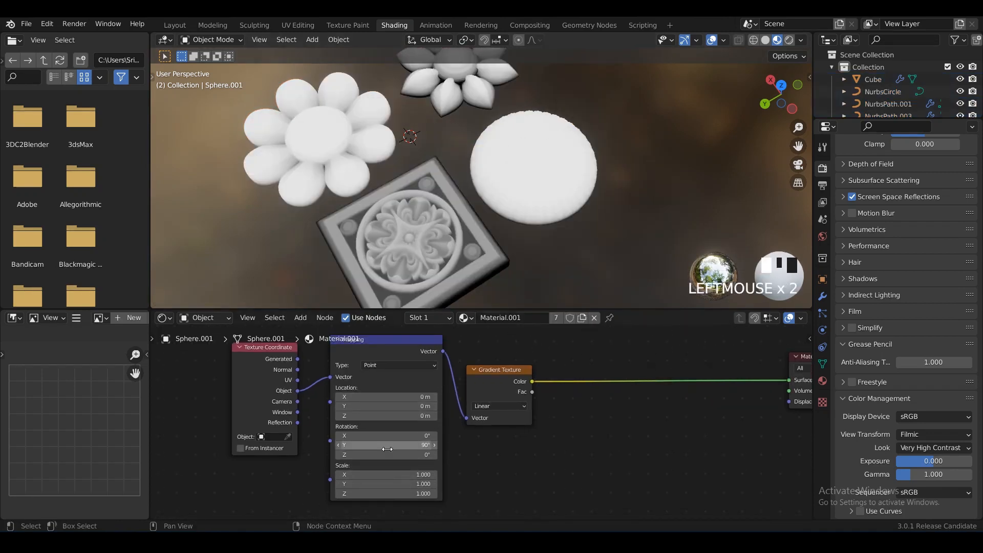
# - Set the Mapping node's Z scale to 0.560 while comparing the gradient on the four ornaments
pyautogui.moveTo(510, 245); pyautogui.dragTo(503, 179, button='middle')
pyautogui.keyDown('shift'); pyautogui.scroll(1, 449, 431); pyautogui.keyUp('shift')
pyautogui.scroll(4, 440, 453)
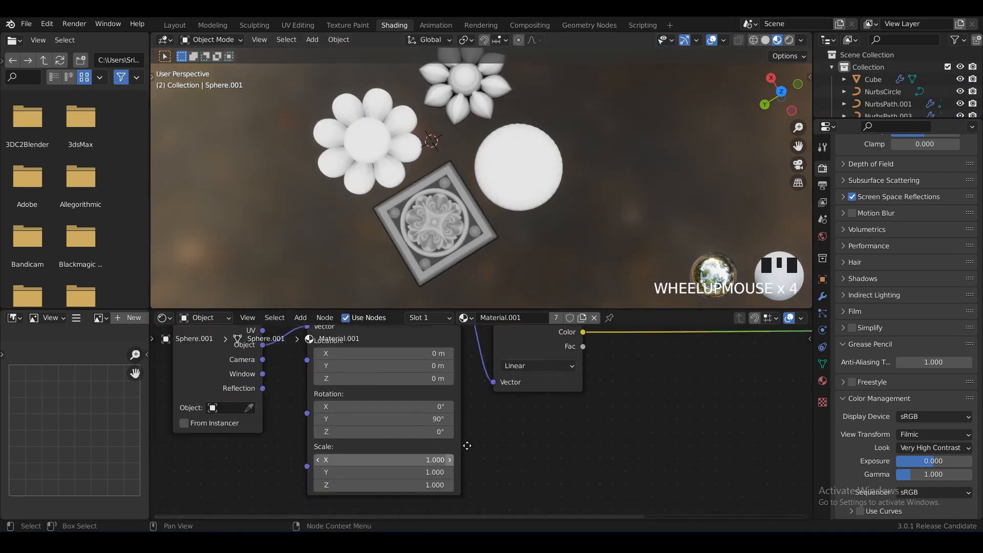
pyautogui.moveTo(428, 465); pyautogui.dragTo(400, 465)
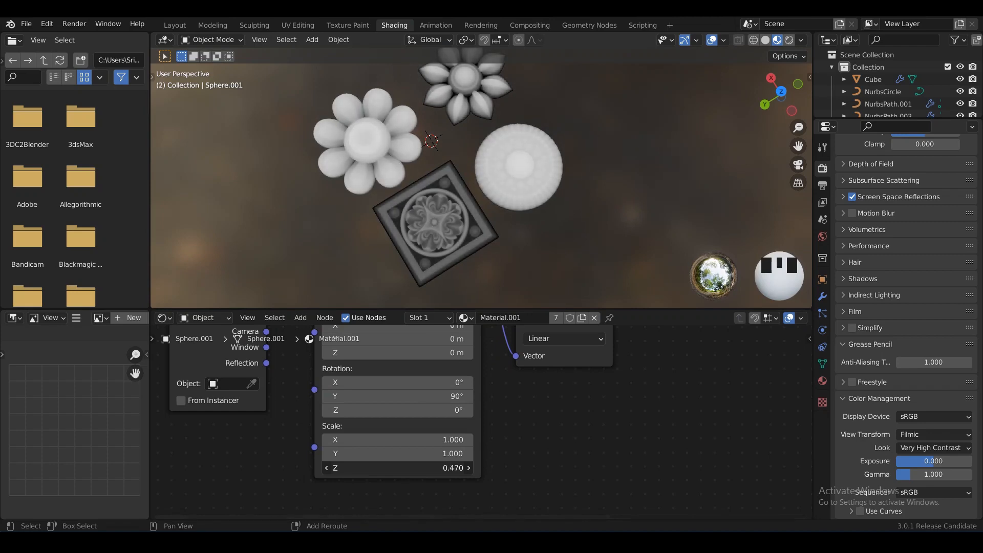
pyautogui.keyDown('shift'); pyautogui.moveTo(574, 228); pyautogui.dragTo(430, 400, button='middle'); pyautogui.keyUp('shift')
pyautogui.moveTo(427, 460)
pyautogui.mouseDown()
pyautogui.moveTo(418, 460)
pyautogui.moveTo(430, 462)
pyautogui.mouseUp()
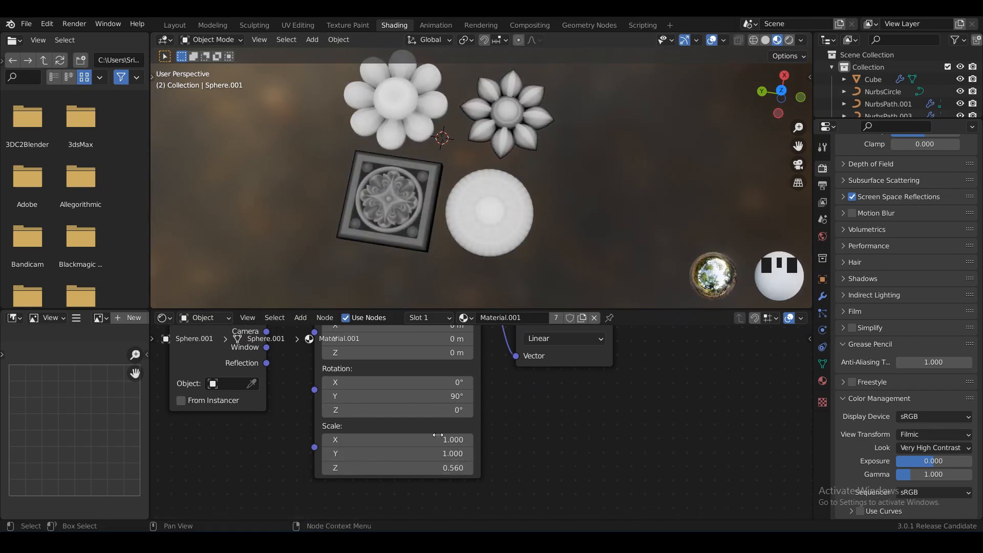
pyautogui.moveTo(548, 397); pyautogui.dragTo(547, 428, button='middle')
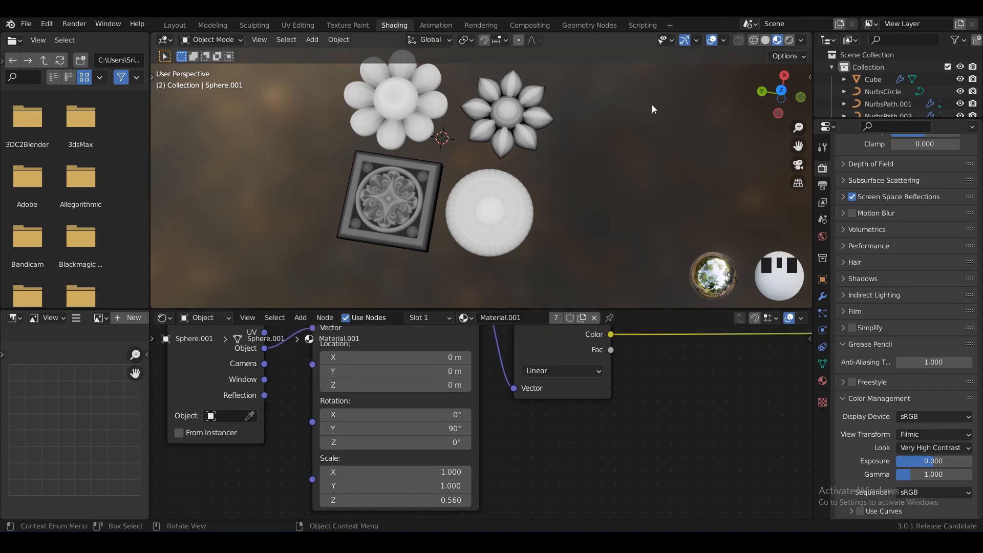
# - Raise the square tile's entire mesh along Z with the Move tool in Edit Mode to lighten its gradient
pyautogui.moveTo(652, 104); pyautogui.dragTo(529, 137, button='middle')
pyautogui.scroll(-2, 529, 136)
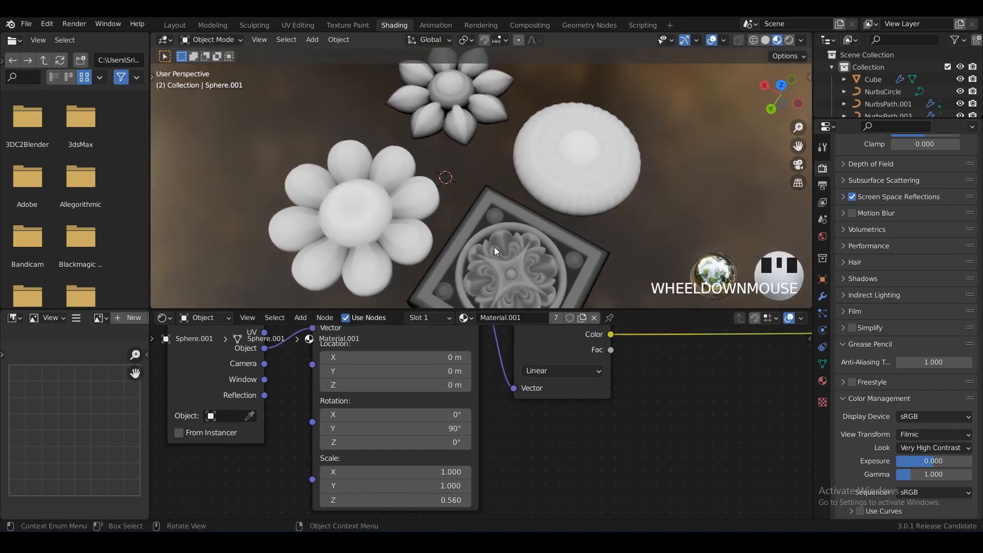
pyautogui.keyDown('shift'); pyautogui.moveTo(493, 246); pyautogui.dragTo(270, 169, button='middle'); pyautogui.keyUp('shift')
pyautogui.click(505, 216)
pyautogui.press('t')
pyautogui.click(167, 125)
pyautogui.keyDown('shift'); pyautogui.moveTo(510, 193); pyautogui.dragTo(507, 175, button='middle'); pyautogui.keyUp('shift')
pyautogui.moveTo(493, 200); pyautogui.dragTo(522, 202)
pyautogui.press('Tab')
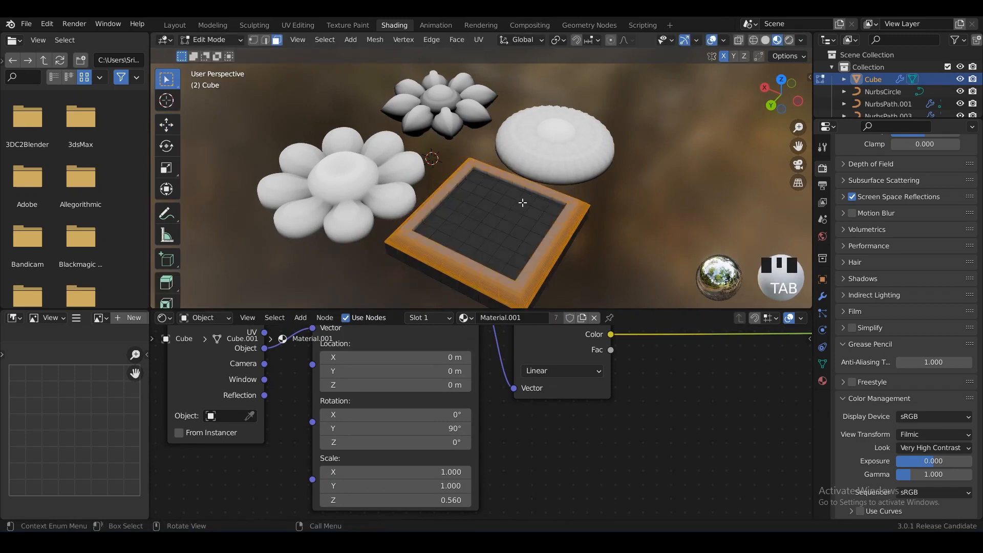
pyautogui.press('a')
pyautogui.doubleClick(527, 223)
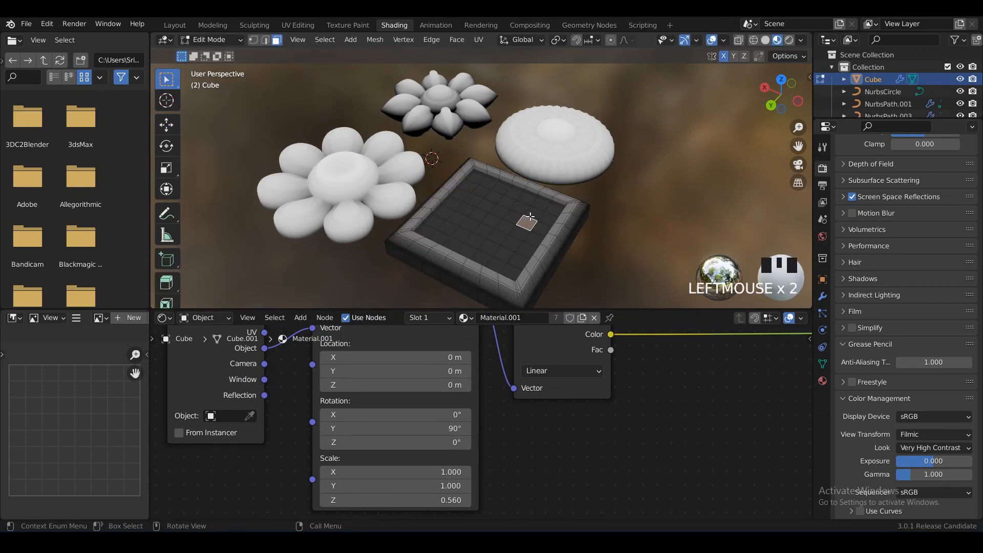
pyautogui.press('a')
pyautogui.moveTo(489, 182); pyautogui.dragTo(489, 174)
pyautogui.press('Tab')
pyautogui.moveTo(619, 201); pyautogui.dragTo(537, 200, button='middle')
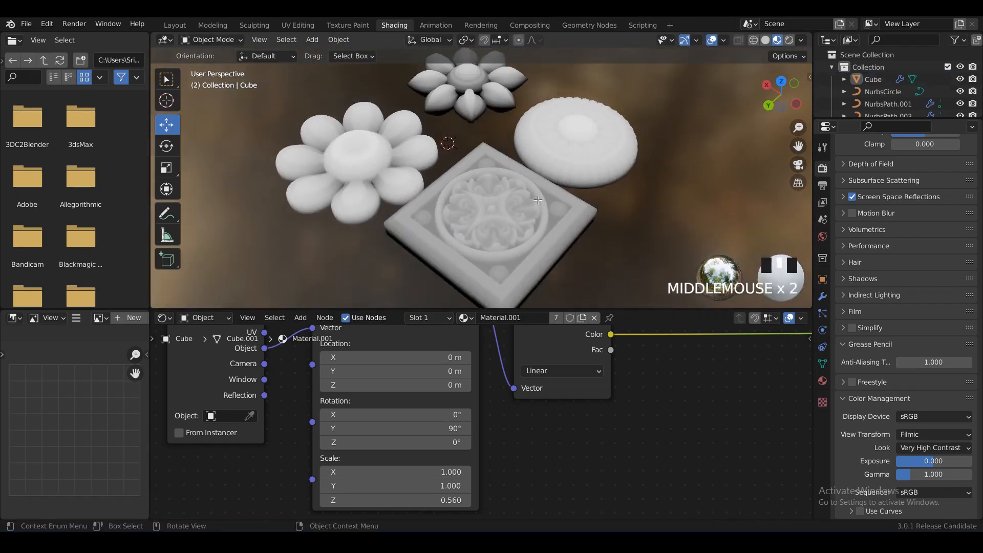
# - Fine-tune the height of the square tile's mesh in Edit Mode and return to Object Mode
pyautogui.press('Tab')
pyautogui.click(492, 184)
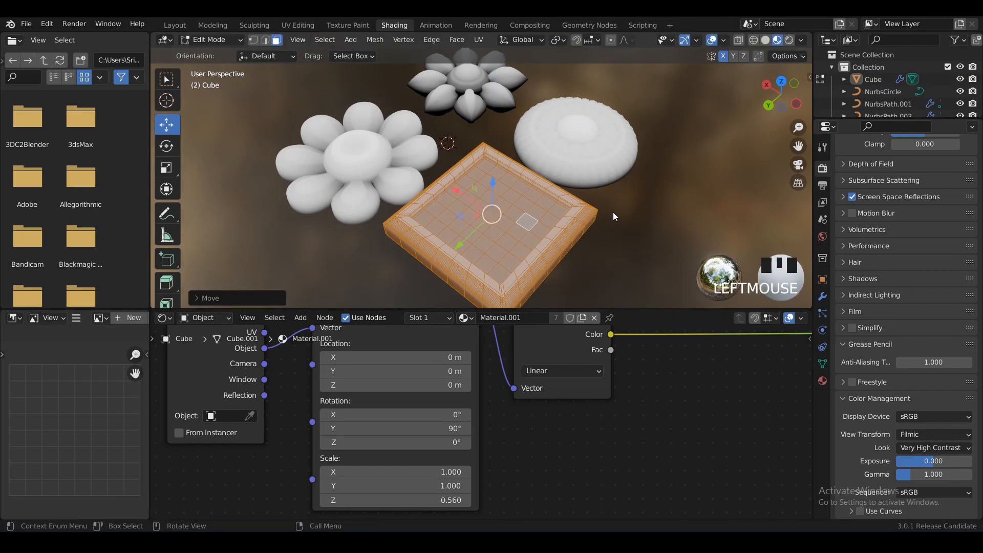
pyautogui.press('Tab')
# - Lower the beaded medallion's entire mesh along Z in Edit Mode to bring out its gradient shading
pyautogui.moveTo(622, 215); pyautogui.dragTo(553, 164, button='middle')
pyautogui.click(548, 184)
pyautogui.press('Tab')
pyautogui.press('a')
pyautogui.moveTo(553, 164)
pyautogui.mouseDown()
pyautogui.moveTo(555, 150)
pyautogui.moveTo(564, 166)
pyautogui.mouseUp()
pyautogui.press('Tab')
pyautogui.press('Tab')
pyautogui.press('Tab')
pyautogui.press('Tab')
pyautogui.press('Tab')
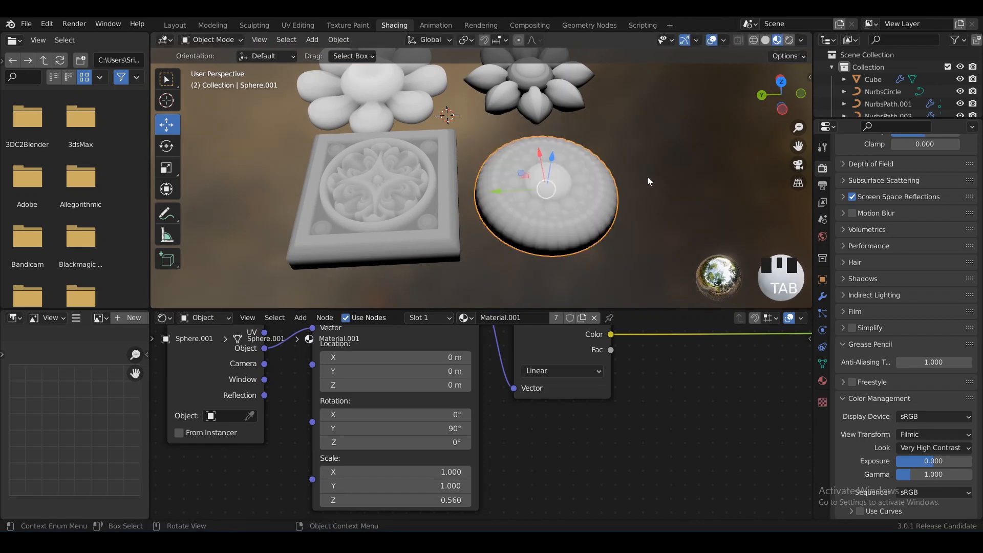
# - Select all parts of the pointed-petal flower and raise their geometry slightly along Z in Edit Mode
pyautogui.moveTo(647, 177); pyautogui.dragTo(538, 174, button='middle')
pyautogui.scroll(-2, 558, 153)
pyautogui.click(581, 180)
pyautogui.click(537, 174)
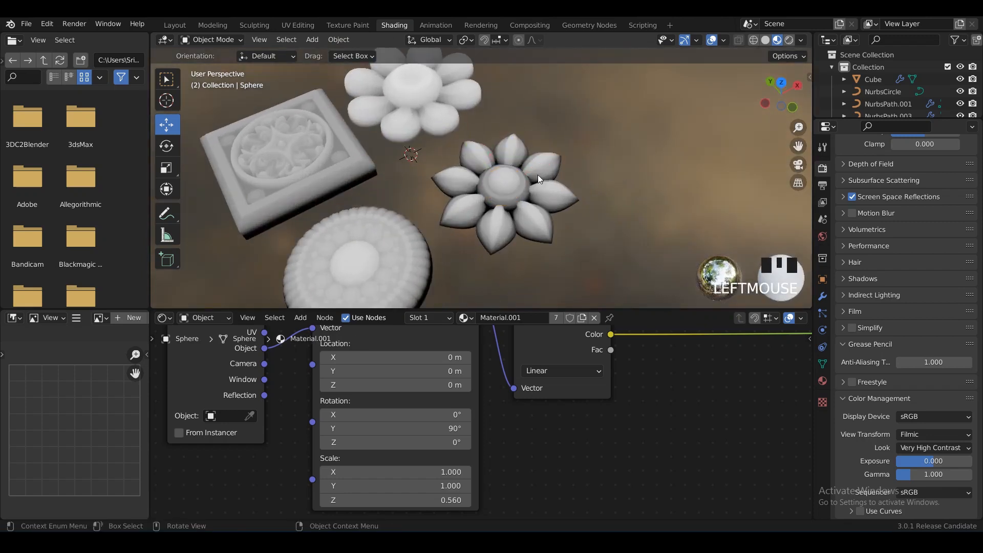
pyautogui.moveTo(465, 233); pyautogui.dragTo(465, 233)
pyautogui.press('Tab')
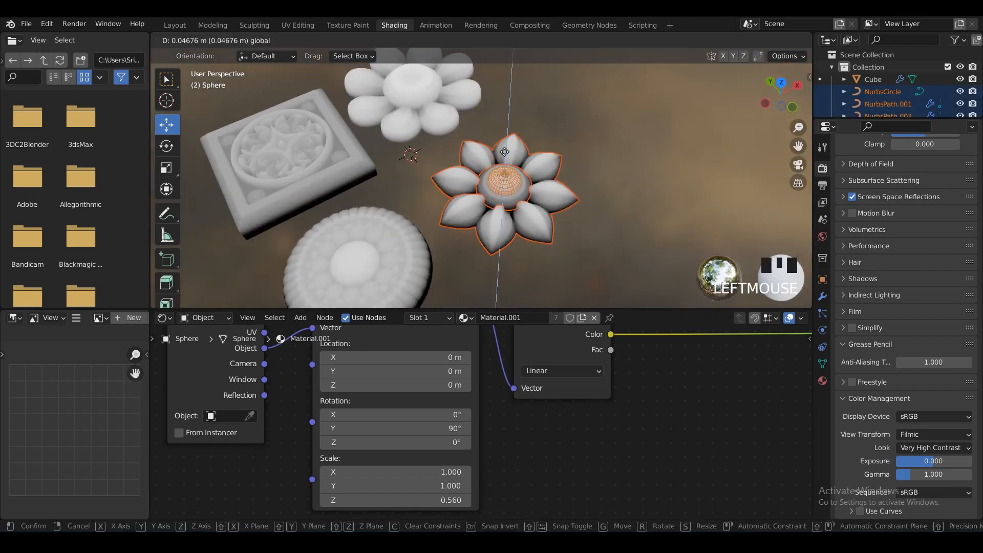
pyautogui.press('Tab')
pyautogui.click(655, 158)
pyautogui.moveTo(655, 158); pyautogui.dragTo(507, 134, button='middle')
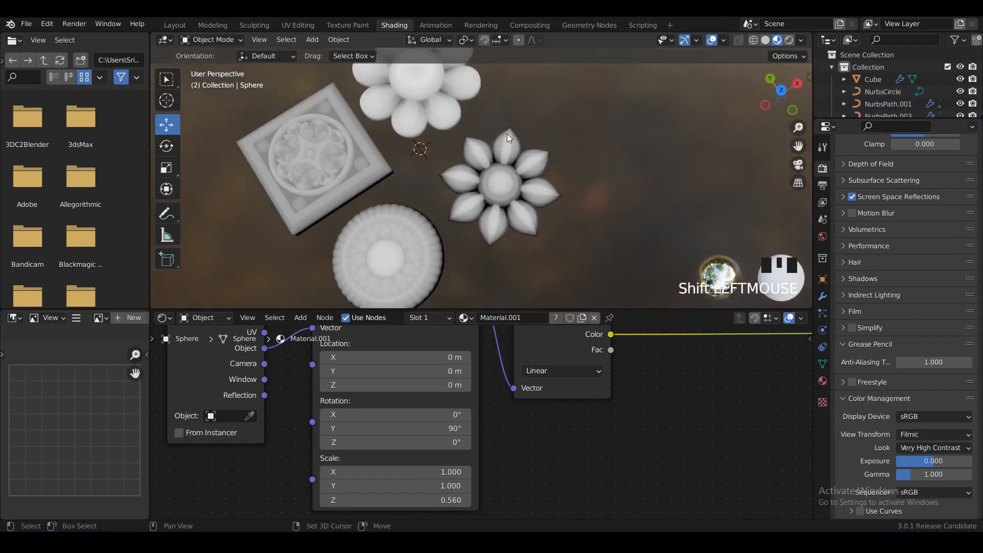
# - Try to shift the rounded-petal flower's mesh along Z in Edit Mode and undo the move
pyautogui.click(478, 122)
pyautogui.press('Tab')
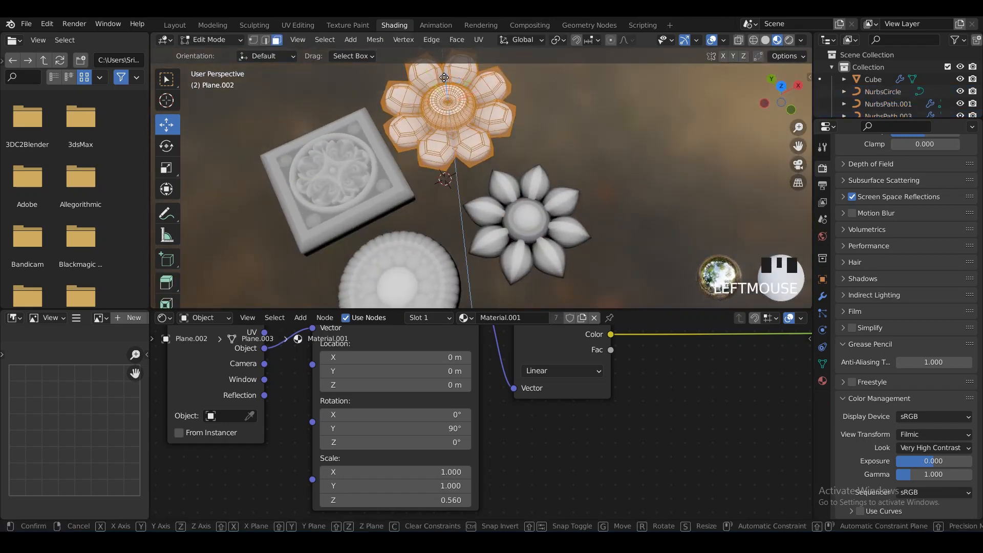
pyautogui.moveTo(443, 77)
pyautogui.mouseDown()
pyautogui.moveTo(450, 84)
pyautogui.moveTo(446, 62)
pyautogui.moveTo(467, 102)
pyautogui.moveTo(461, 91)
pyautogui.mouseUp()
pyautogui.press('Tab')
pyautogui.click(532, 119)
pyautogui.press('Tab')
pyautogui.hotkey('ctrl', 'z')
pyautogui.hotkey('ctrl', 'z')
# - Move the rounded-petal flower's entire mesh about 0.22 m along global Z and return to Object Mode
pyautogui.moveTo(461, 91); pyautogui.dragTo(460, 86, button='middle')
pyautogui.keyDown('shift'); pyautogui.moveTo(461, 86); pyautogui.dragTo(460, 79); pyautogui.keyUp('shift')
pyautogui.press('g')
pyautogui.press('z')
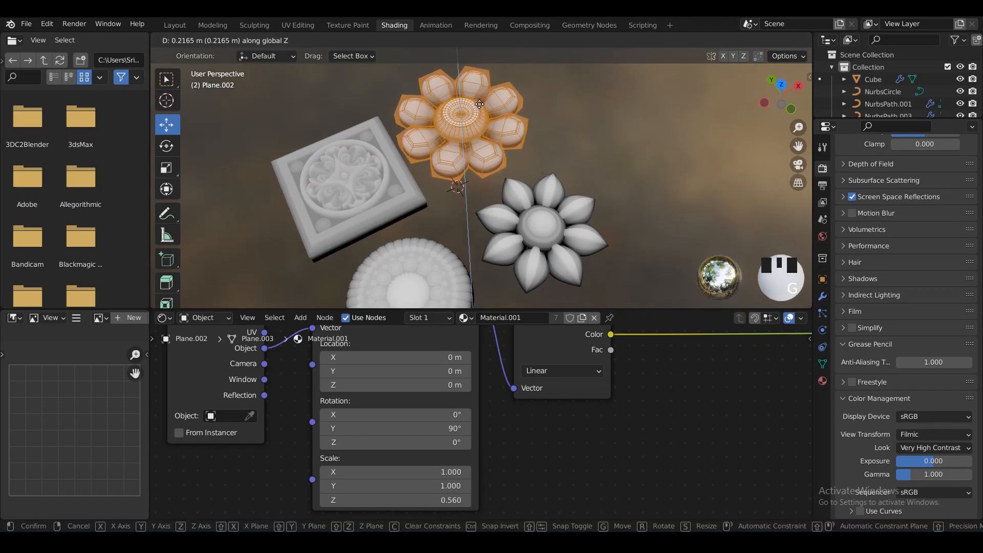
pyautogui.click(479, 104)
pyautogui.press('Tab')
pyautogui.click(584, 121)
pyautogui.moveTo(555, 134); pyautogui.dragTo(525, 156, button='middle')
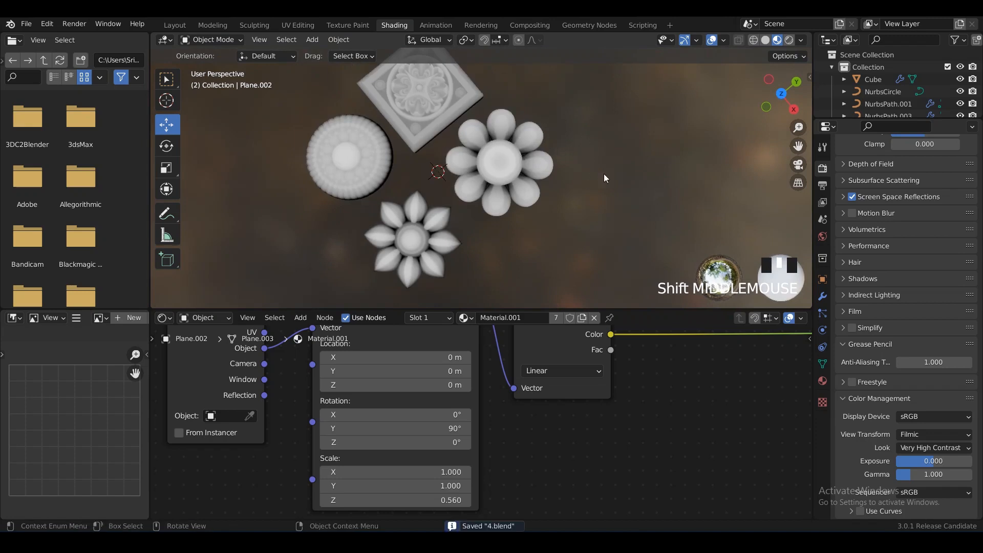
# - Switch to the Animation workspace and set its smaller viewport to Material Preview shading
pyautogui.click(445, 27)
pyautogui.scroll(-2, 227, 193)
pyautogui.keyDown('alt'); pyautogui.moveTo(225, 192); pyautogui.dragTo(223, 189, button='middle'); pyautogui.keyUp('alt')
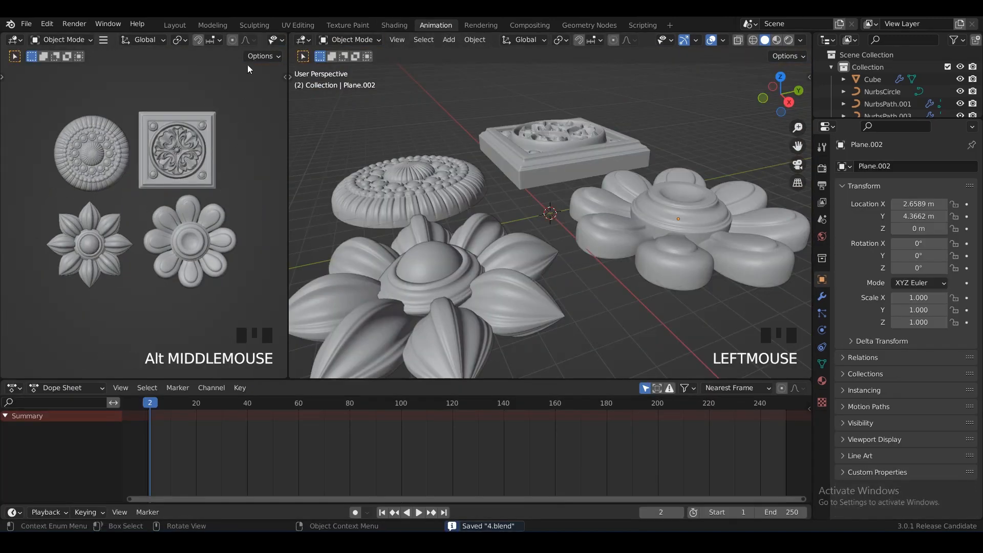
pyautogui.click(264, 40)
pyautogui.scroll(-2, 520, 189)
# - Add a camera and align it to the top view above the ornaments
pyautogui.hotkey('shift', 'a')
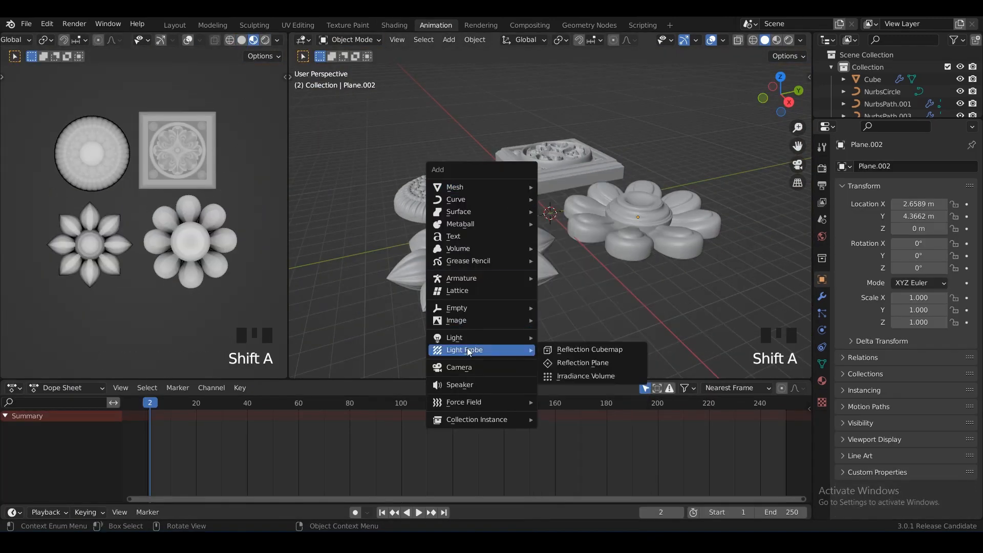
pyautogui.click(469, 368)
pyautogui.keyDown('alt'); pyautogui.middleClick(558, 155); pyautogui.keyUp('alt')
pyautogui.keyDown('alt'); pyautogui.moveTo(558, 156); pyautogui.dragTo(563, 192, button='middle'); pyautogui.keyUp('alt')
pyautogui.press('ctrl+alt+KP_0')
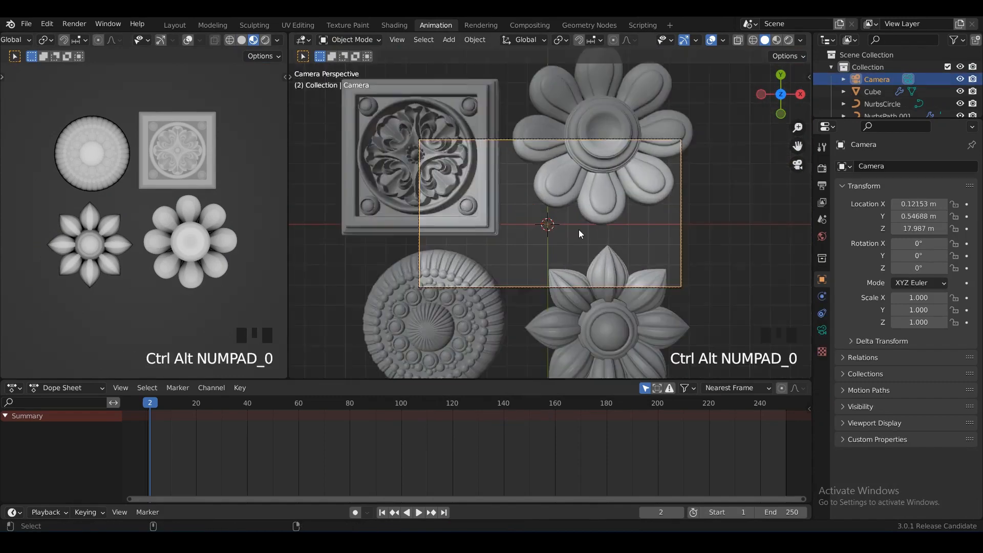
pyautogui.scroll(2, 579, 229)
pyautogui.scroll(-2, 579, 229)
# - Look through the new camera in the smaller viewport
pyautogui.click(257, 187)
pyautogui.press('KP_0')
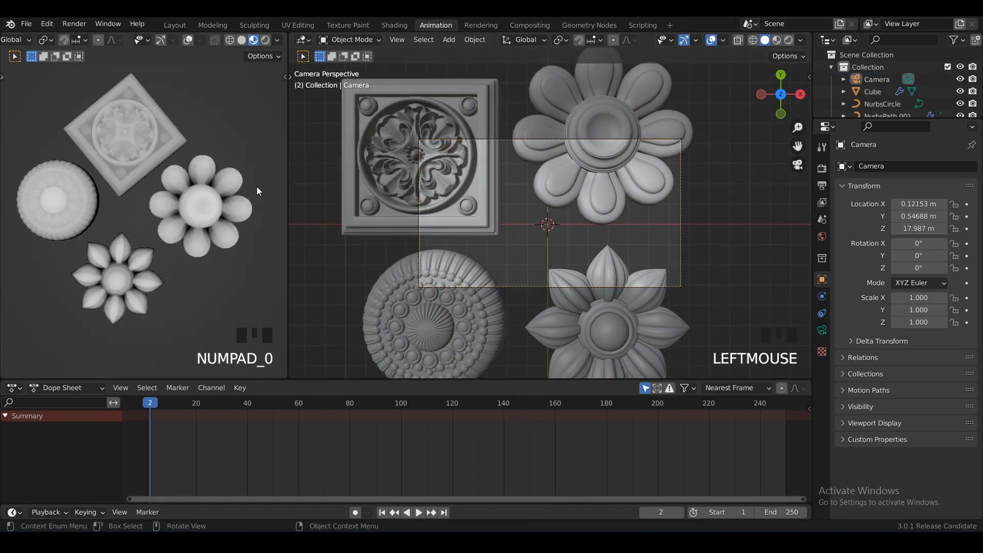
pyautogui.scroll(-2, 237, 177)
pyautogui.scroll(1, 238, 177)
# - Set the render resolution to 4000 × 4000 px
pyautogui.click(819, 203)
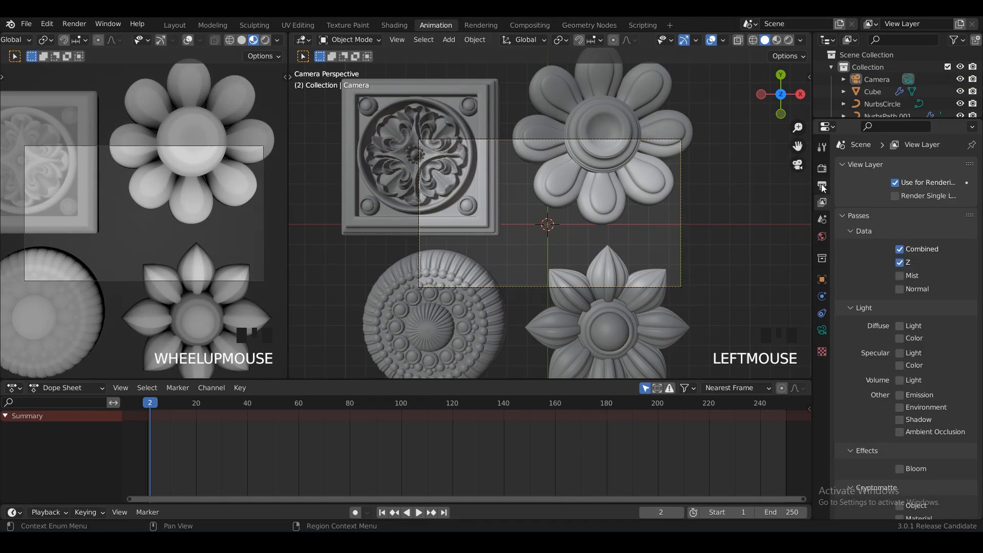
pyautogui.click(822, 186)
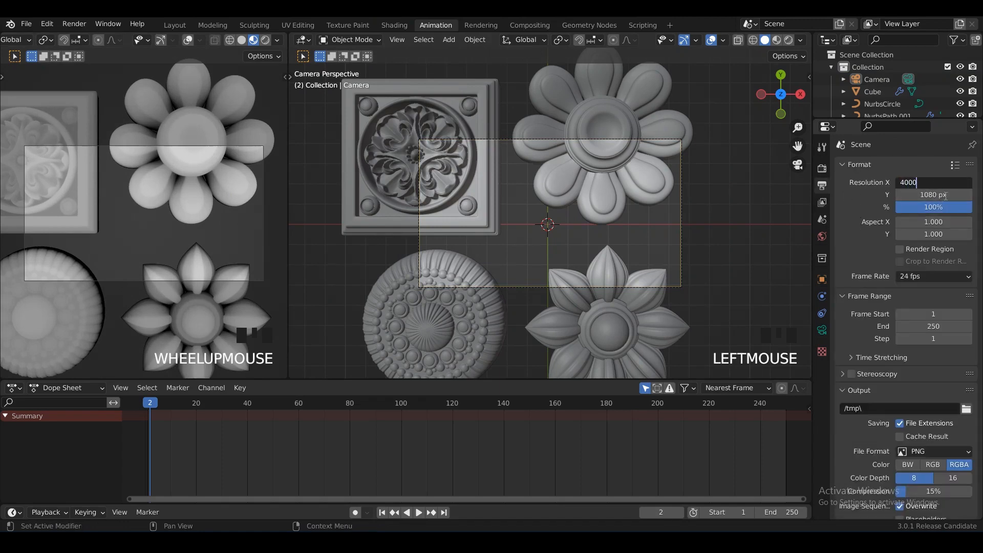
pyautogui.doubleClick(946, 194)
pyautogui.write('4000')
pyautogui.press('Return')
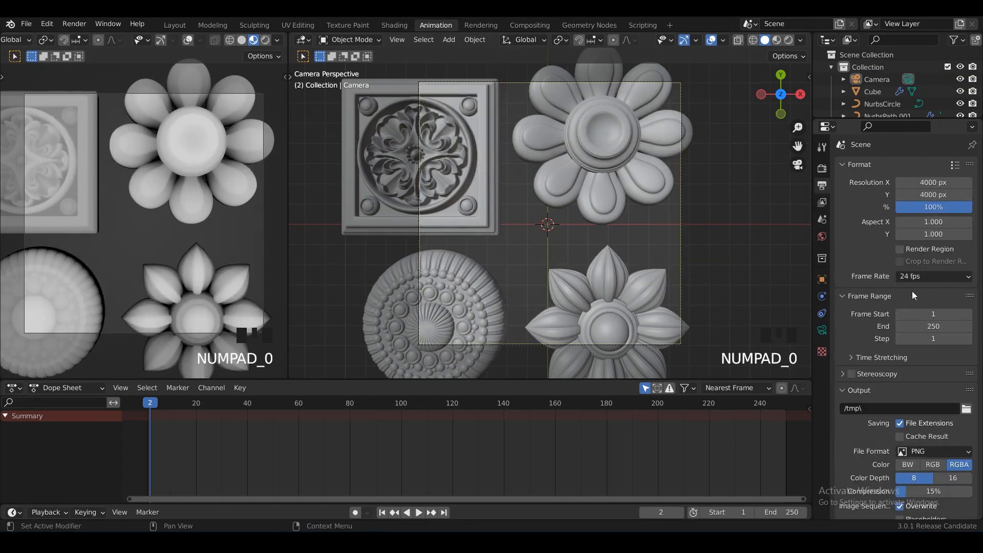
# - Set the Eevee render samples to 1 and collapse the Sampling settings
pyautogui.click(822, 168)
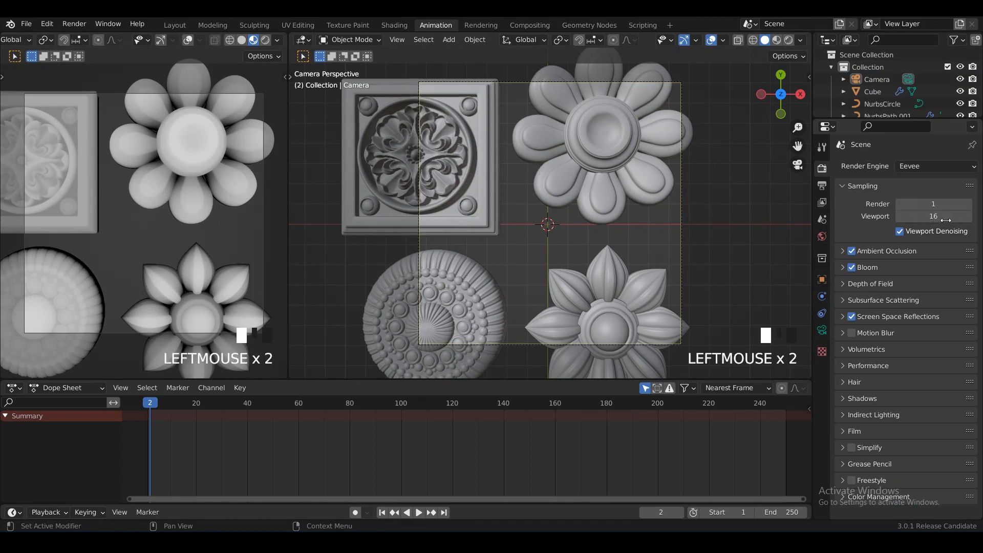
pyautogui.click(852, 191)
pyautogui.scroll(-1, 819, 215)
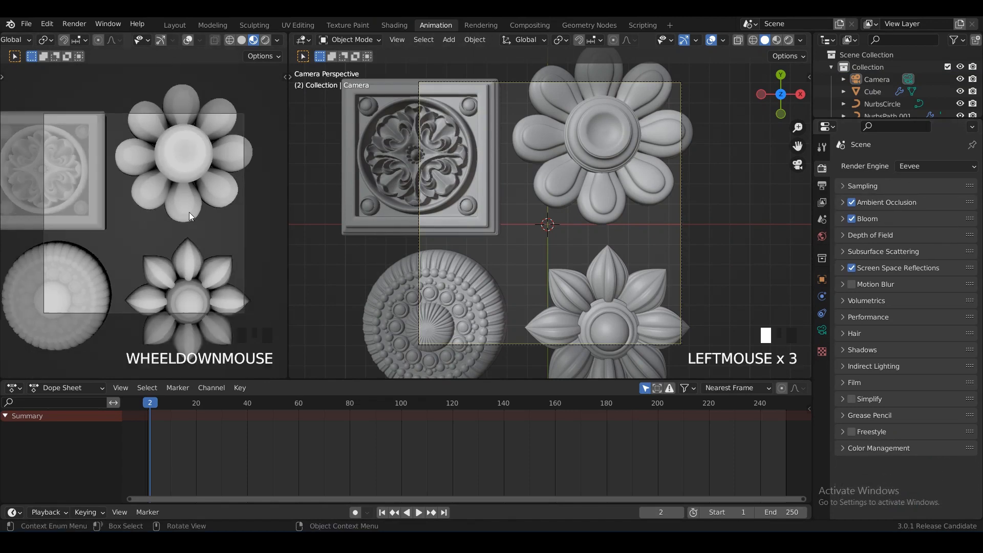
pyautogui.scroll(2, 806, 224)
# - Change the camera's lens type from Perspective to Orthographic
pyautogui.click(821, 330)
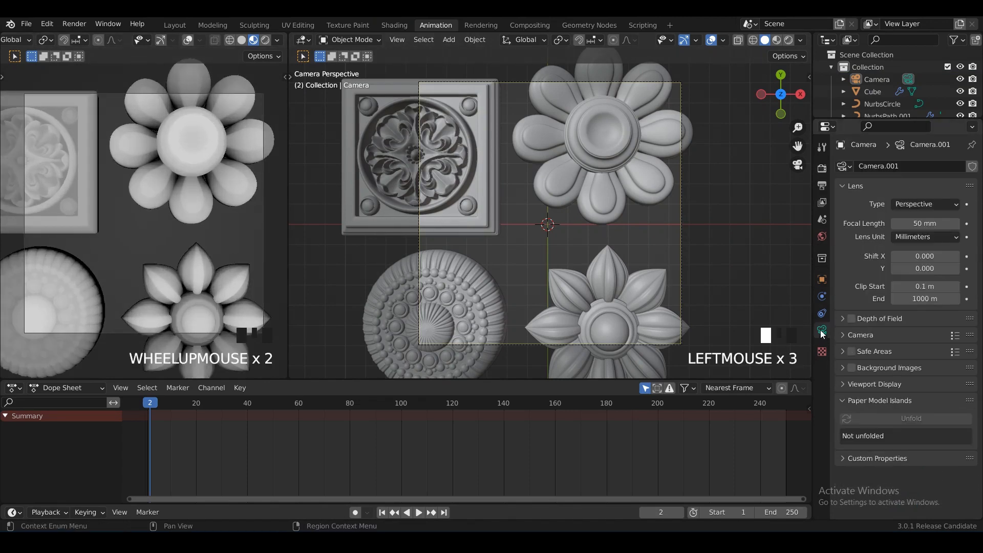
pyautogui.click(925, 203)
pyautogui.click(922, 216)
pyautogui.scroll(-1, 151, 223)
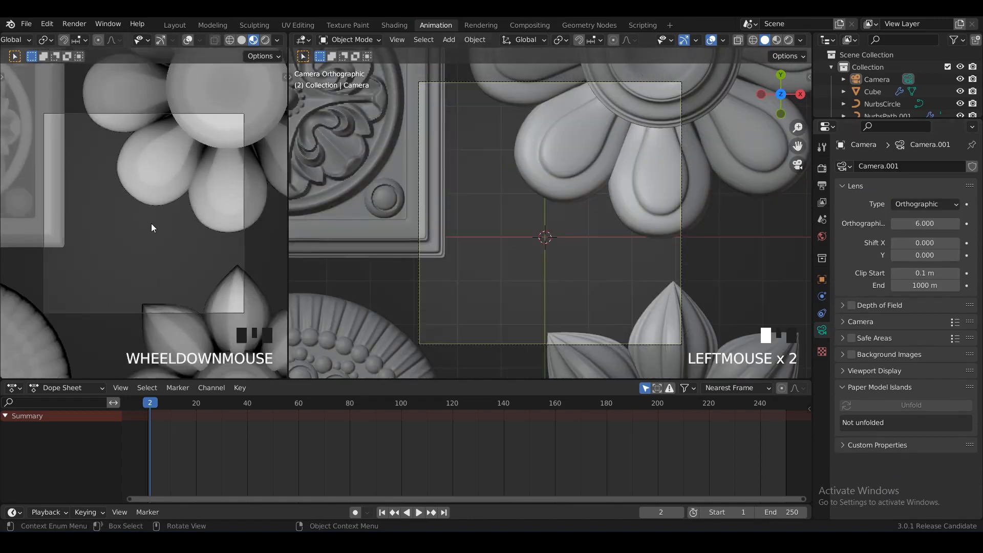
pyautogui.scroll(2, 154, 220)
# - Open the smaller viewport's View Lock settings and try to zoom the camera view
pyautogui.press('n')
pyautogui.click(280, 124)
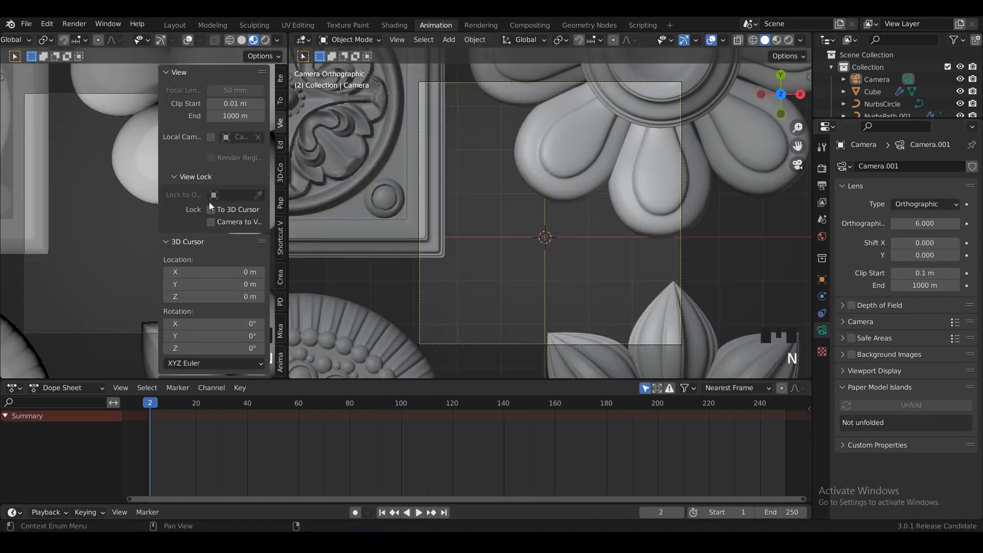
pyautogui.press('n')
pyautogui.scroll(-4, 164, 213)
pyautogui.scroll(8, 174, 205)
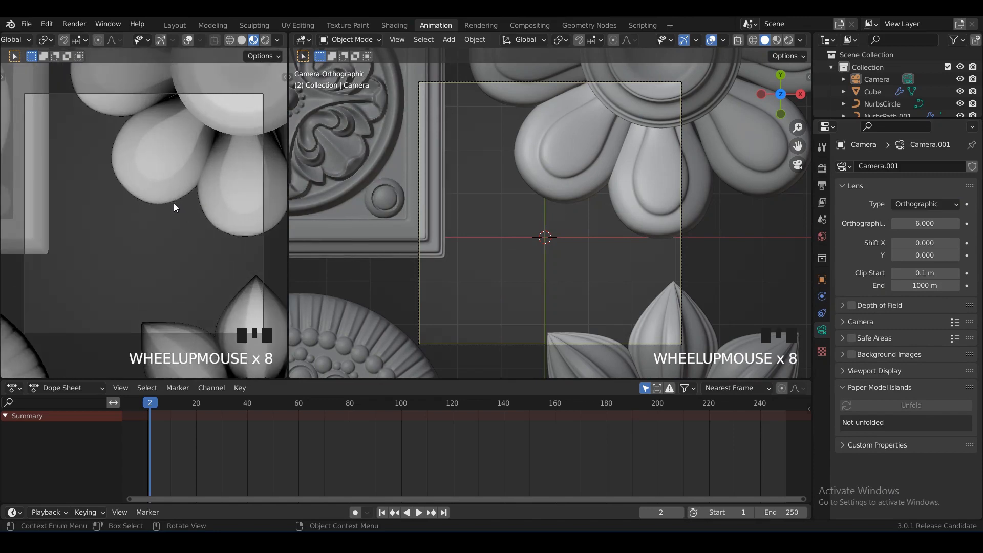
# - Set the camera's orthographic scale to 18.540 to take in the four ornaments
pyautogui.keyDown('shift'); pyautogui.moveTo(905, 223); pyautogui.dragTo(912, 228); pyautogui.keyUp('shift')
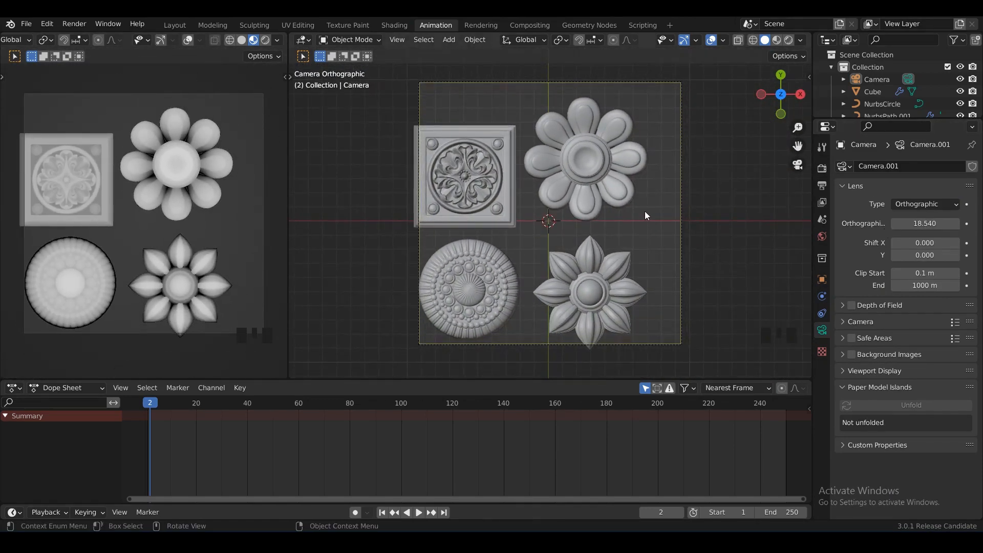
pyautogui.scroll(-2, 644, 211)
# - Move the camera in the top view so that its frame is centred over the four ornaments
pyautogui.moveTo(632, 193); pyautogui.dragTo(487, 20, button='middle')
pyautogui.click(612, 195)
pyautogui.scroll(-3, 613, 195)
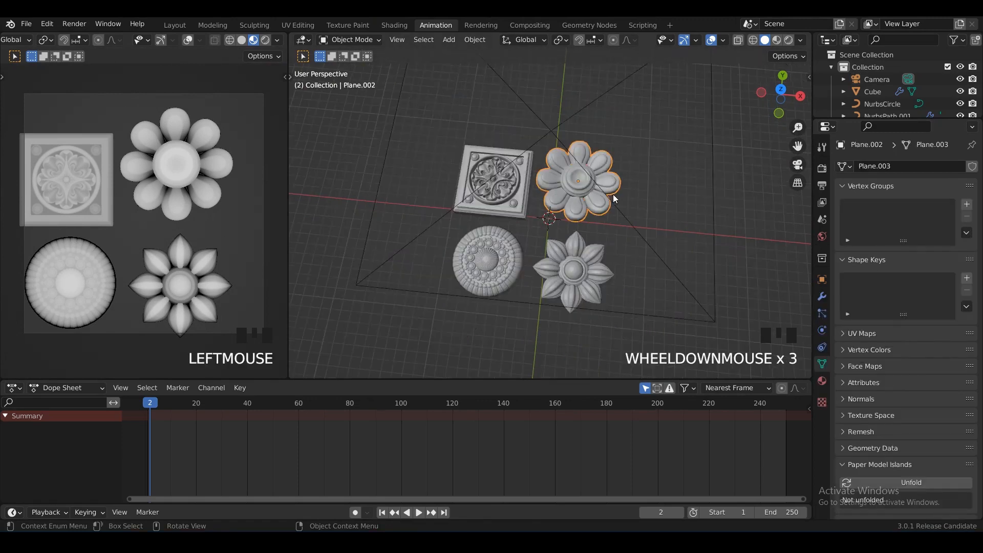
pyautogui.moveTo(613, 195); pyautogui.dragTo(568, 128, button='middle')
pyautogui.click(598, 117)
pyautogui.scroll(-3, 598, 120)
pyautogui.keyDown('alt'); pyautogui.moveTo(568, 128); pyautogui.dragTo(545, 134, button='middle'); pyautogui.keyUp('alt')
pyautogui.press('t')
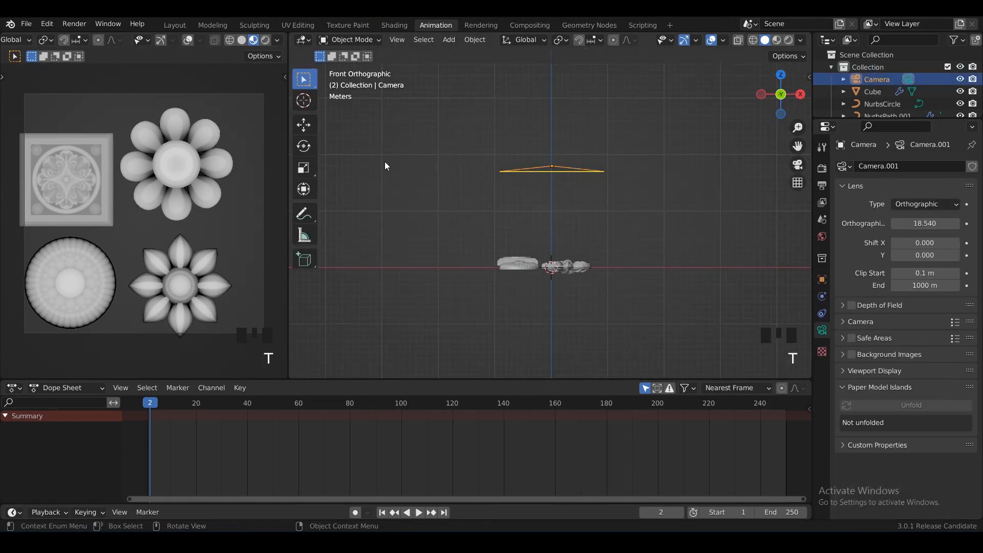
pyautogui.click(305, 124)
pyautogui.keyDown('alt'); pyautogui.moveTo(563, 174); pyautogui.dragTo(591, 212, button='middle'); pyautogui.keyUp('alt')
pyautogui.scroll(4, 590, 209)
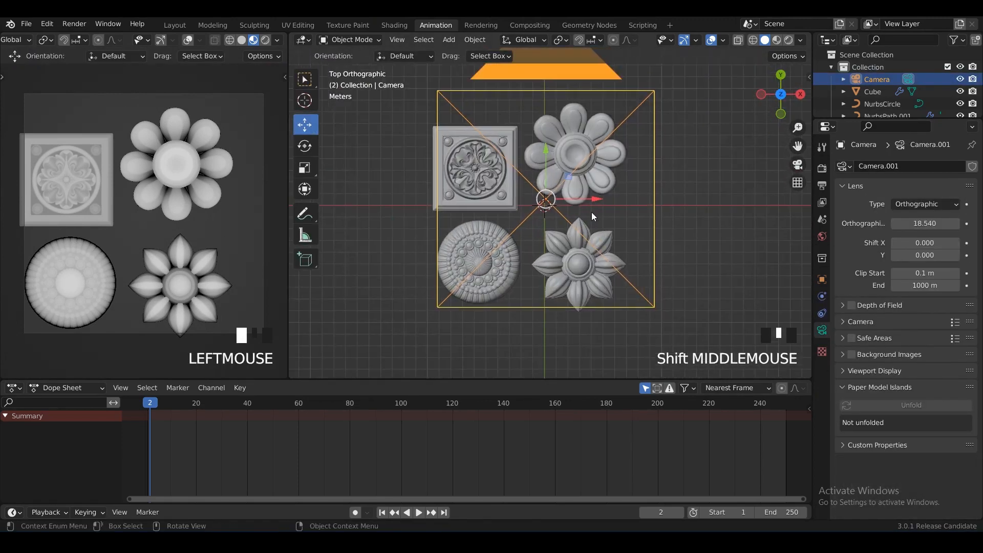
pyautogui.moveTo(593, 200); pyautogui.dragTo(580, 200)
pyautogui.moveTo(537, 154); pyautogui.dragTo(538, 162)
pyautogui.moveTo(566, 207); pyautogui.dragTo(563, 206)
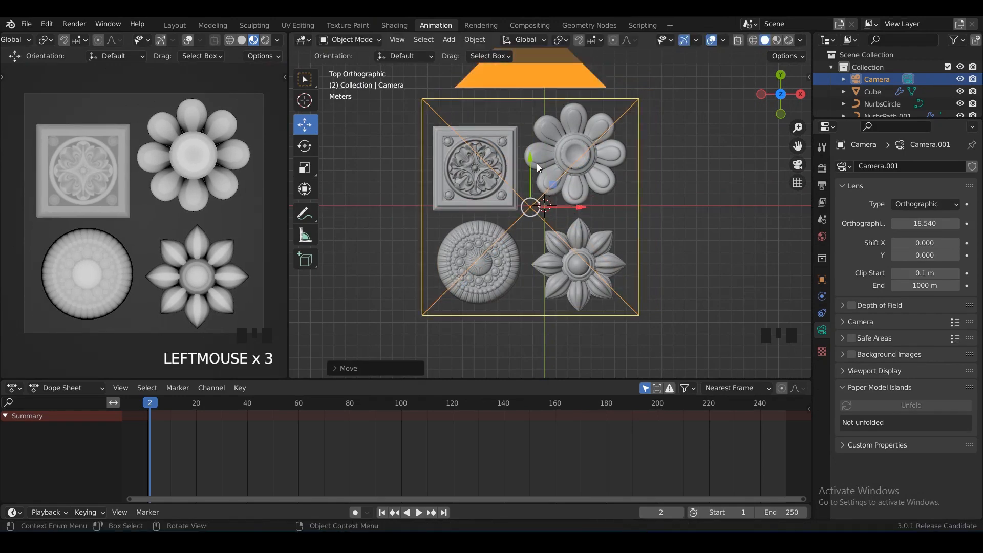
pyautogui.moveTo(537, 164); pyautogui.dragTo(534, 167)
# - Set the camera's orthographic scale to 18.120 to tighten the frame around the ornaments
pyautogui.moveTo(566, 228); pyautogui.dragTo(589, 197, button='middle')
pyautogui.keyDown('shift'); pyautogui.scroll(2, 588, 197); pyautogui.keyUp('shift')
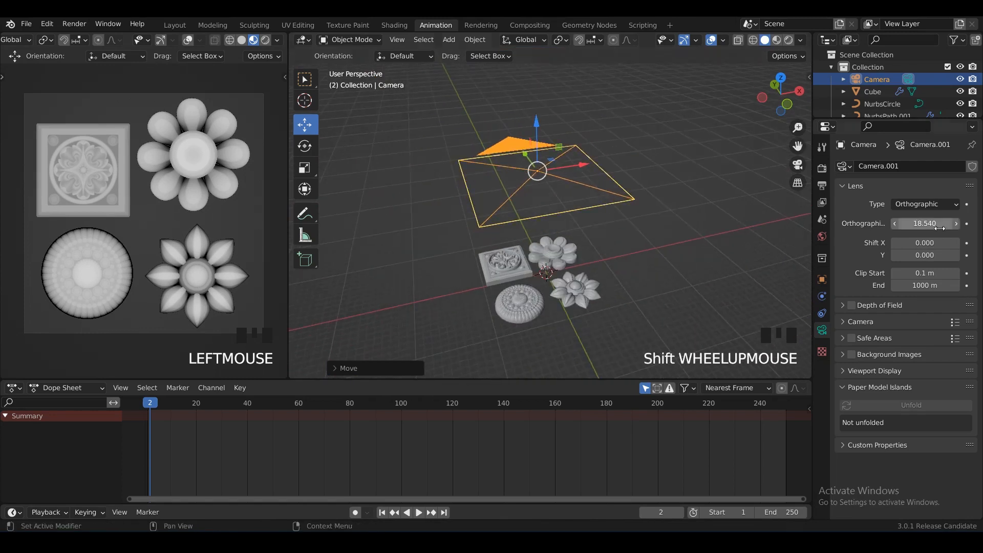
pyautogui.keyDown('shift'); pyautogui.moveTo(925, 223); pyautogui.dragTo(912, 243); pyautogui.keyUp('shift')
pyautogui.hotkey('ctrl', 'z')
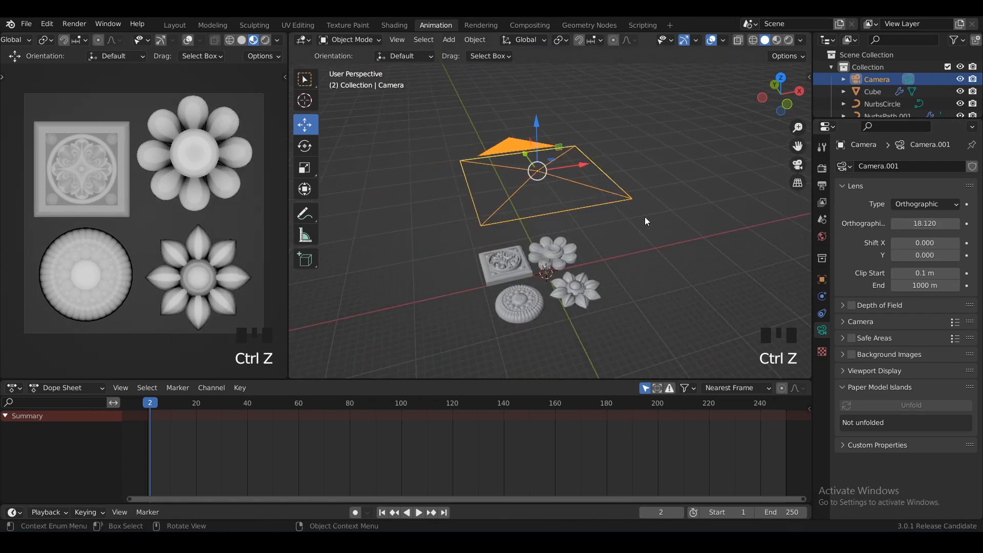
# - In the Shading workspace, set the Z scale of the round-petalled flower's Mapping node to 0.330 to adjust the shared height gradient
pyautogui.click(543, 255)
pyautogui.click(394, 23)
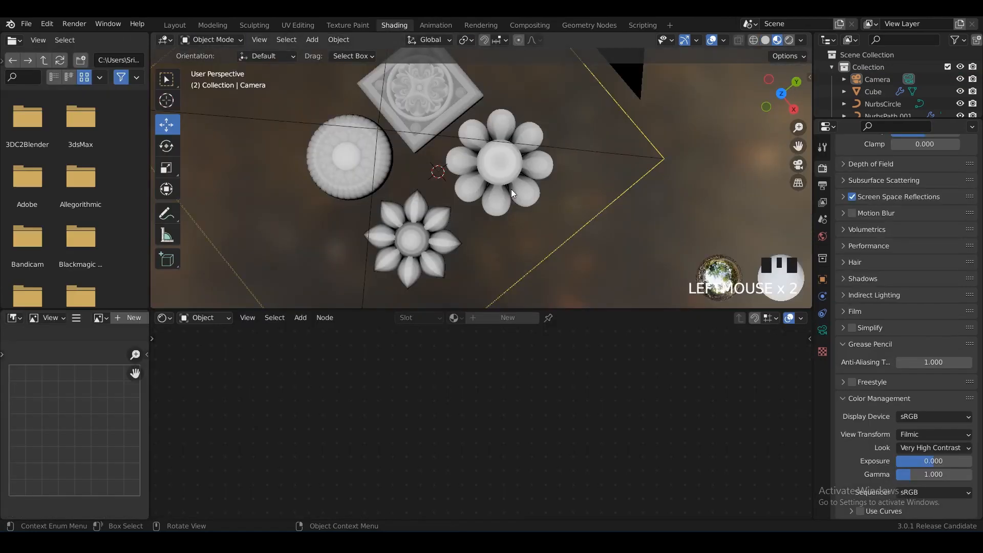
pyautogui.scroll(-2, 517, 164)
pyautogui.click(517, 164)
pyautogui.scroll(4, 486, 450)
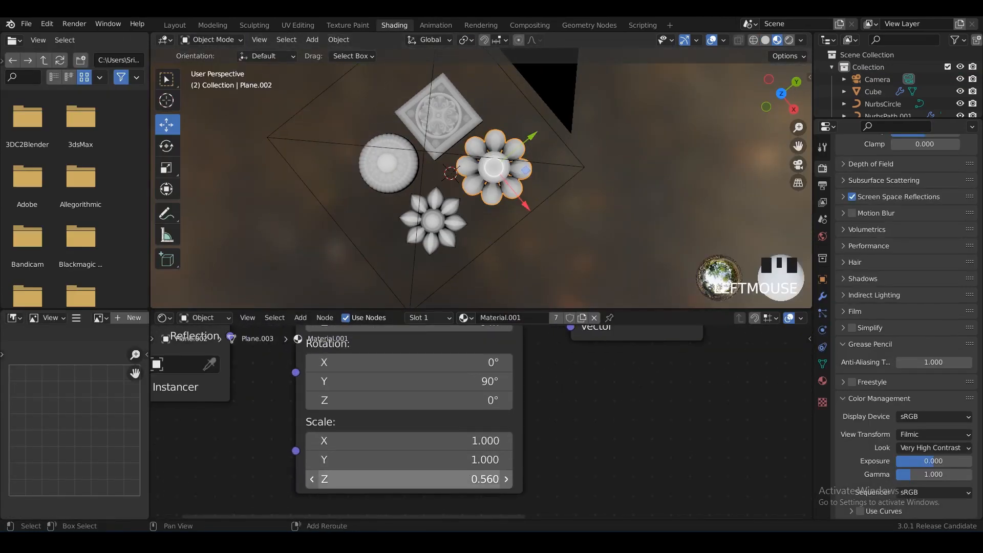
pyautogui.keyDown('shift'); pyautogui.moveTo(409, 479); pyautogui.dragTo(399, 479); pyautogui.keyUp('shift')
# - Render a still image of the four ornaments through the orthographic camera
pyautogui.scroll(3, 480, 170)
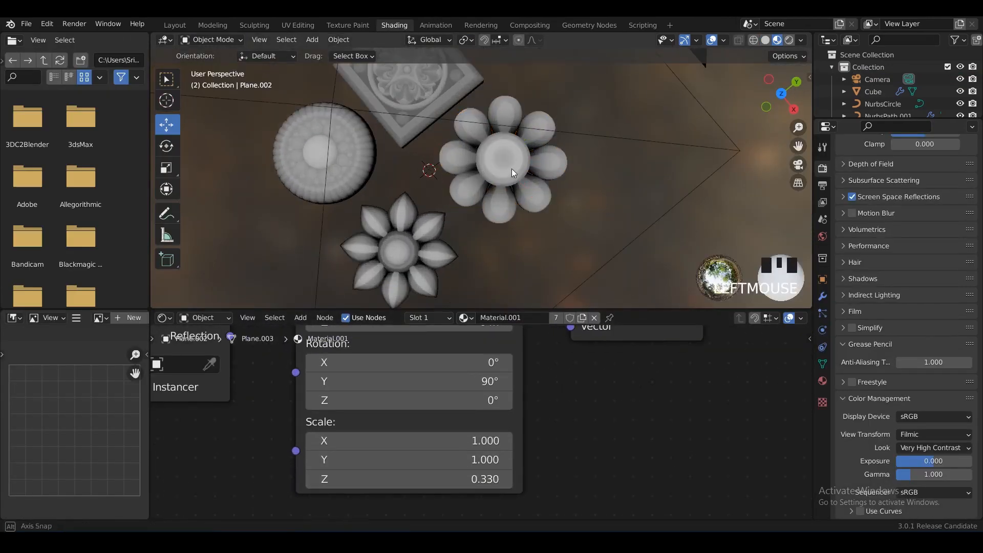
pyautogui.keyDown('shift'); pyautogui.moveTo(511, 168); pyautogui.dragTo(524, 143, button='middle'); pyautogui.keyUp('shift')
pyautogui.scroll(-3, 517, 144)
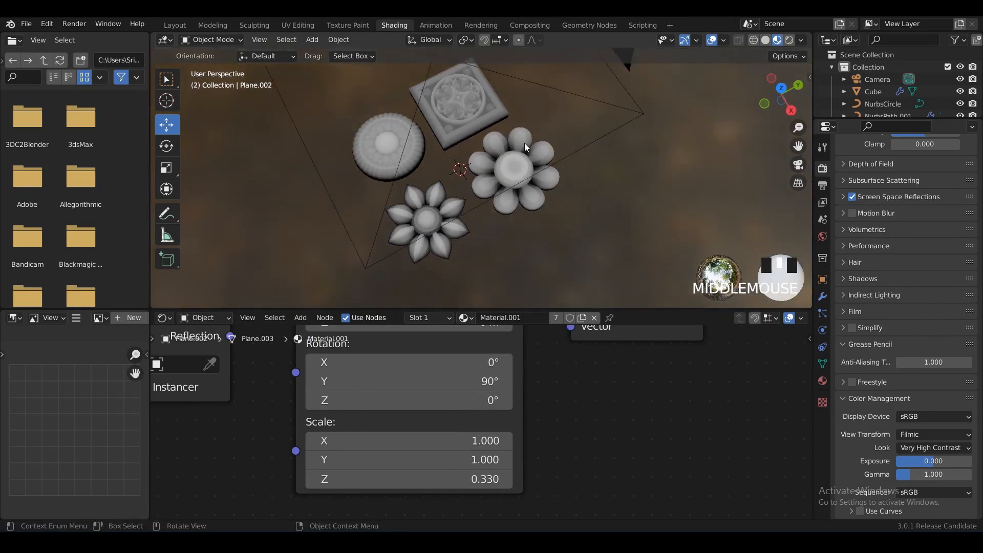
pyautogui.click(74, 24)
pyautogui.click(87, 34)
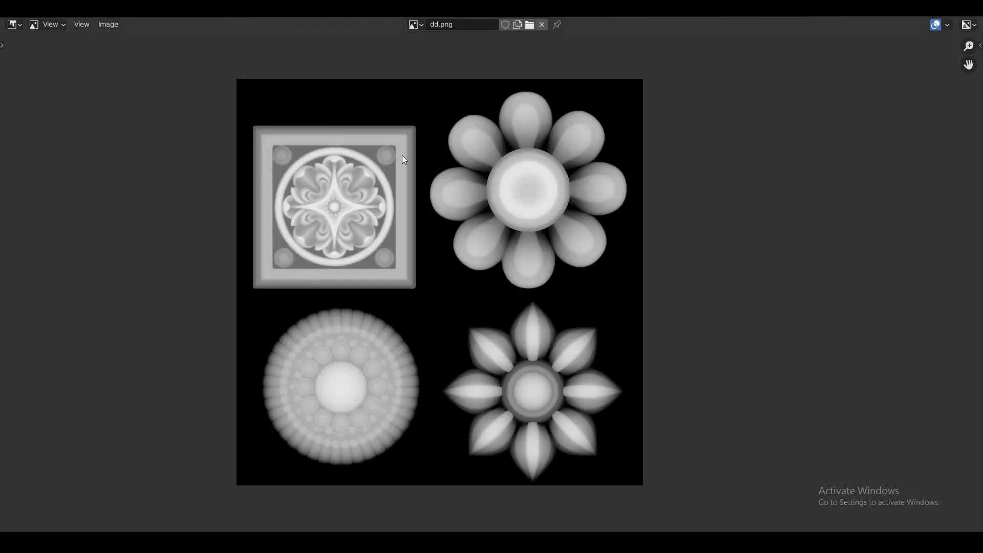
# - Examine the height map image dd.png up close, checking the grey gradients of each ornament
pyautogui.scroll(4, 531, 248)
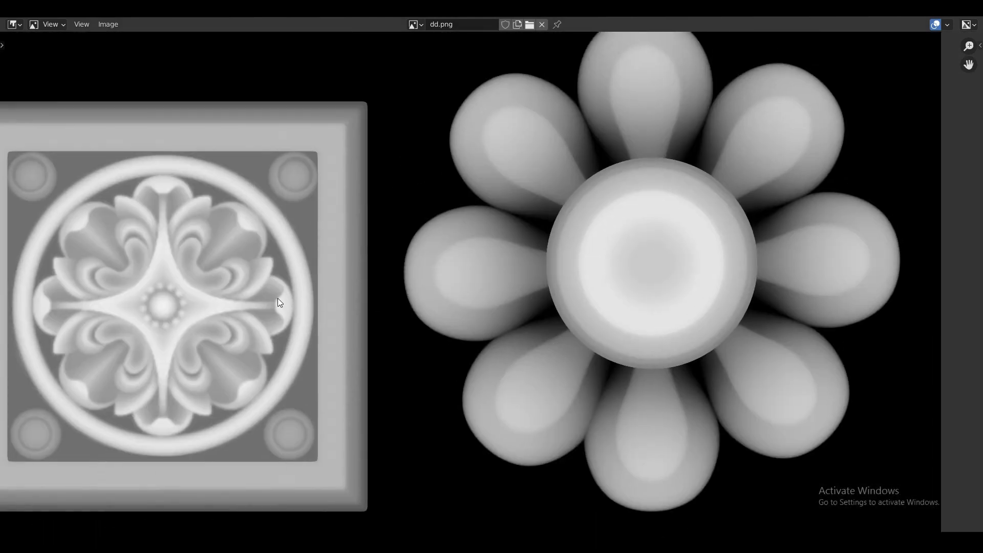
pyautogui.moveTo(278, 298); pyautogui.dragTo(362, 272, button='middle')
pyautogui.scroll(-4, 362, 272)
pyautogui.scroll(3, 505, 279)
pyautogui.moveTo(559, 417); pyautogui.dragTo(434, 256, button='middle')
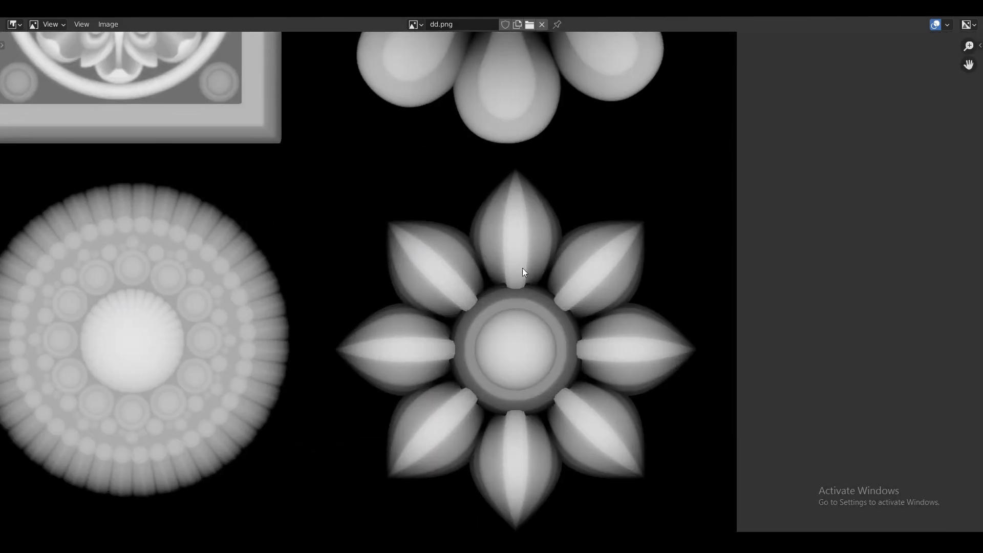
pyautogui.scroll(-2, 523, 269)
pyautogui.moveTo(485, 161); pyautogui.dragTo(509, 271, button='middle')
pyautogui.scroll(-2, 512, 277)
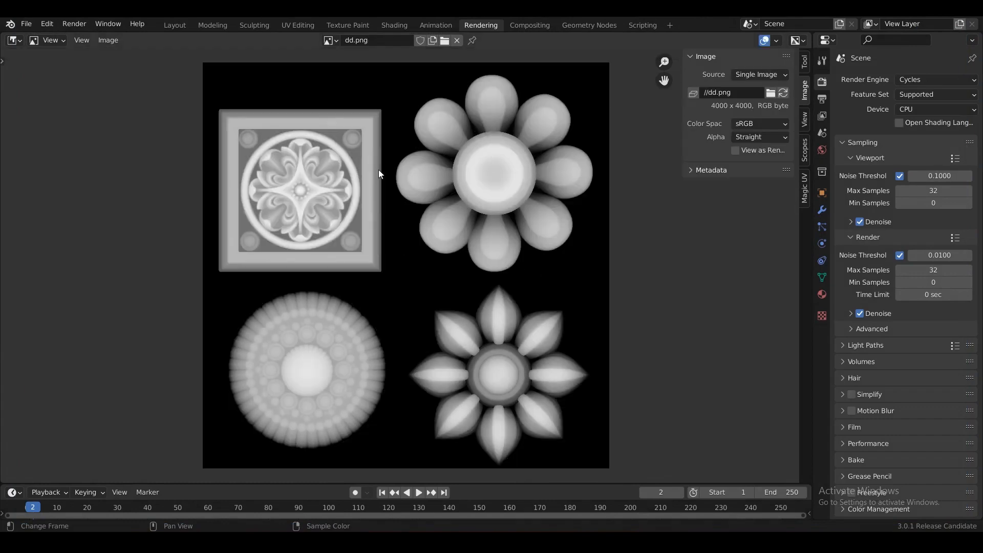
# - Return to the Layout workspace, add a cube and scale it by 3
pyautogui.click(173, 26)
pyautogui.moveTo(489, 215); pyautogui.dragTo(421, 202, button='middle')
pyautogui.hotkey('shift', 'a')
pyautogui.moveTo(397, 47)
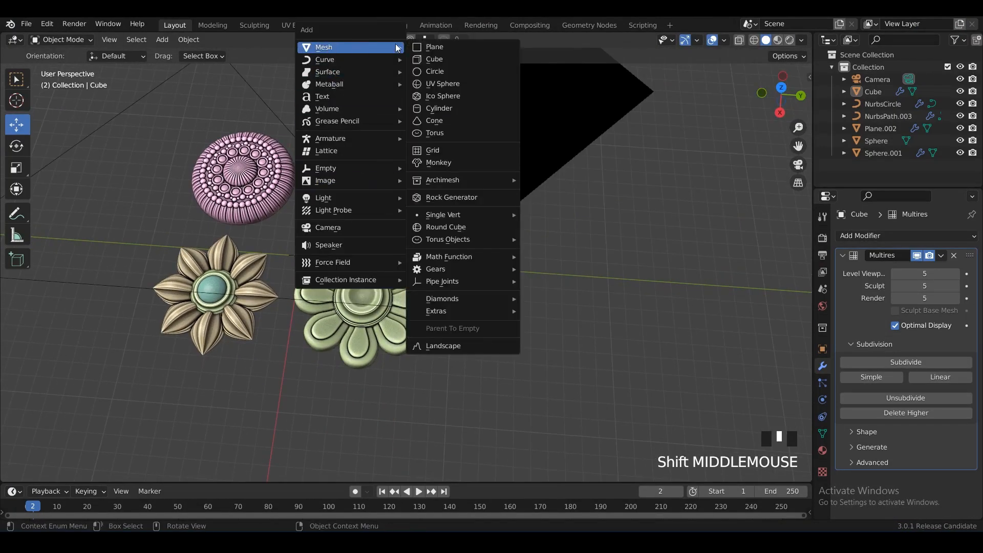
pyautogui.click(433, 60)
pyautogui.write('s3')
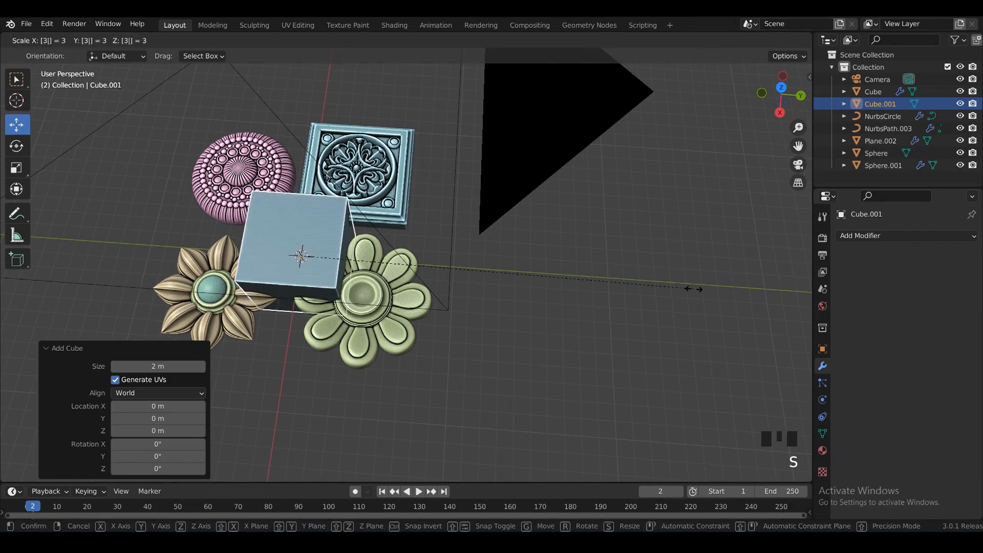
pyautogui.click(693, 287)
# - Move the new cube 18.63 m along Y, away from the ornaments, and isolate it in local view
pyautogui.moveTo(350, 263); pyautogui.dragTo(623, 229)
pyautogui.press('KP_Divide')
pyautogui.moveTo(624, 232); pyautogui.dragTo(640, 239, button='middle')
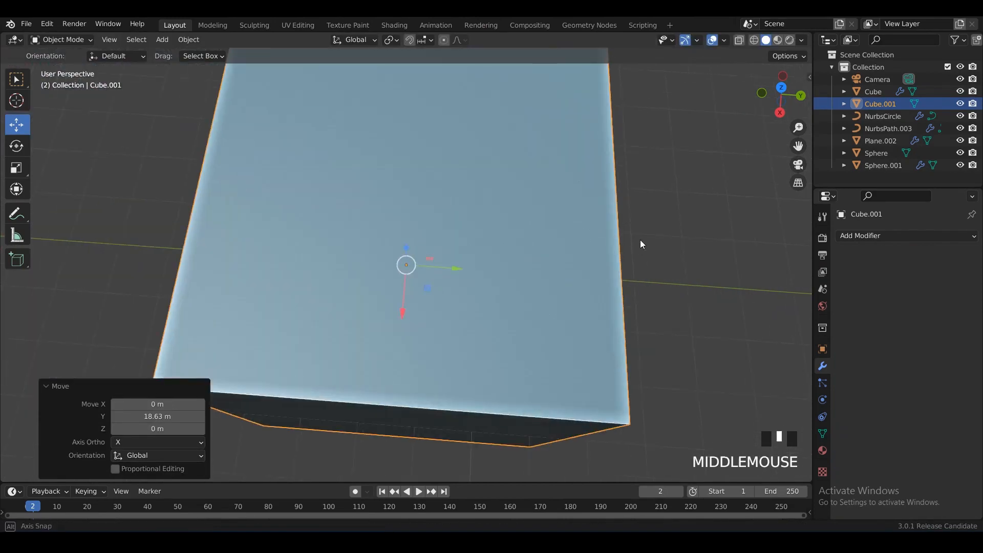
pyautogui.scroll(-3, 584, 273)
pyautogui.moveTo(584, 273); pyautogui.dragTo(534, 230, button='middle')
pyautogui.scroll(-2, 471, 231)
# - Subdivide all faces of the cube repeatedly in Edit Mode to get a dense grid
pyautogui.press('Tab')
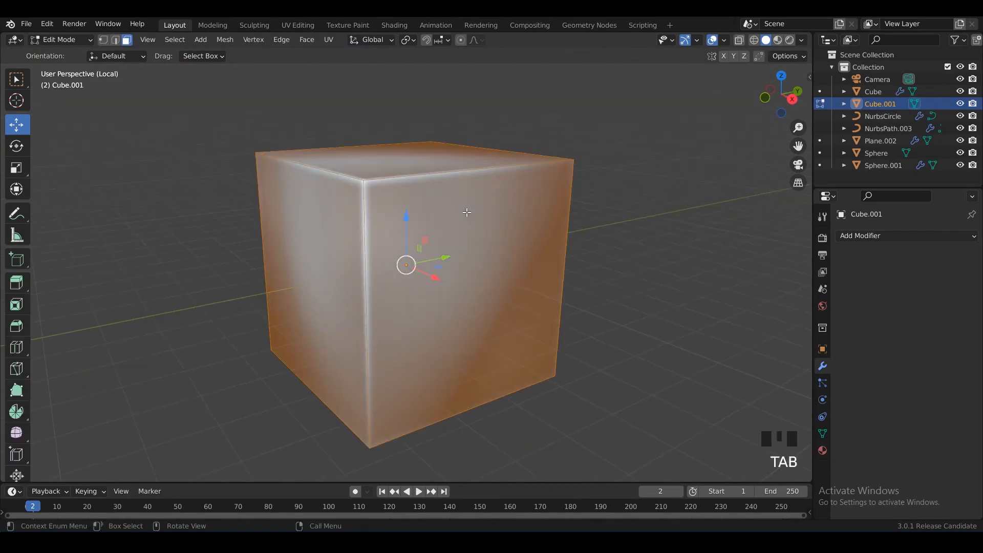
pyautogui.press('a')
pyautogui.rightClick(463, 210)
pyautogui.rightClick(463, 210)
pyautogui.rightClick(463, 210)
pyautogui.rightClick(463, 210)
pyautogui.rightClick(463, 211)
pyautogui.click(462, 210)
pyautogui.click(495, 239)
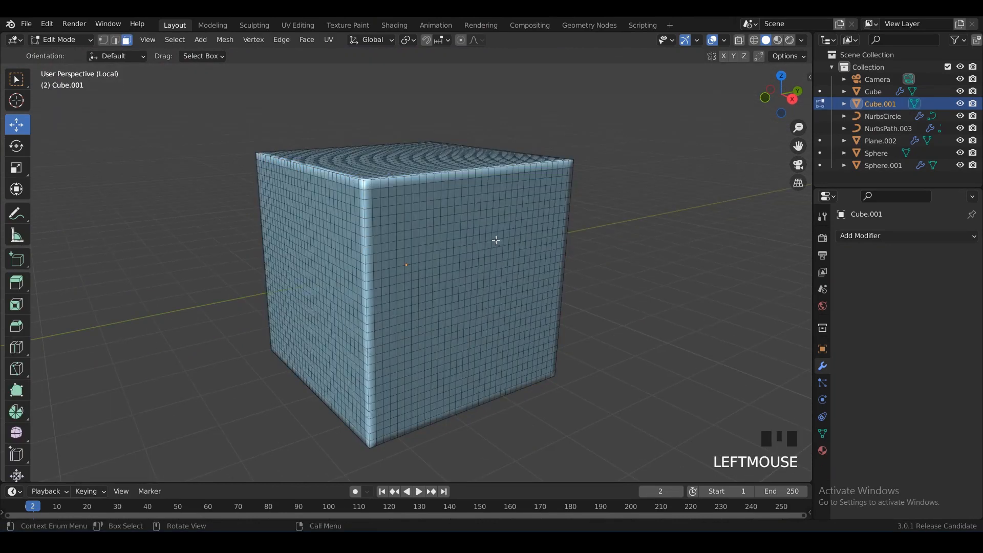
# - Shade the cube smooth in Object Mode and apply its location, rotation and scale
pyautogui.press('Tab')
pyautogui.click(470, 226)
pyautogui.press('Tab')
pyautogui.press('Tab')
pyautogui.click(638, 245)
pyautogui.click(526, 242)
pyautogui.hotkey('ctrl', 'a')
pyautogui.click(677, 292)
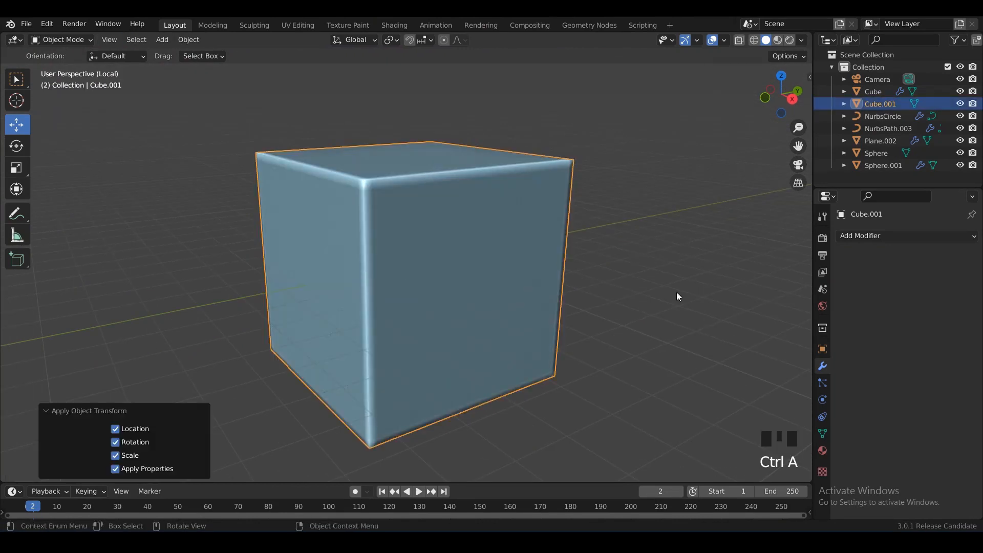
# - Enable Auto Smooth at 30° in the cube's normals settings
pyautogui.click(822, 384)
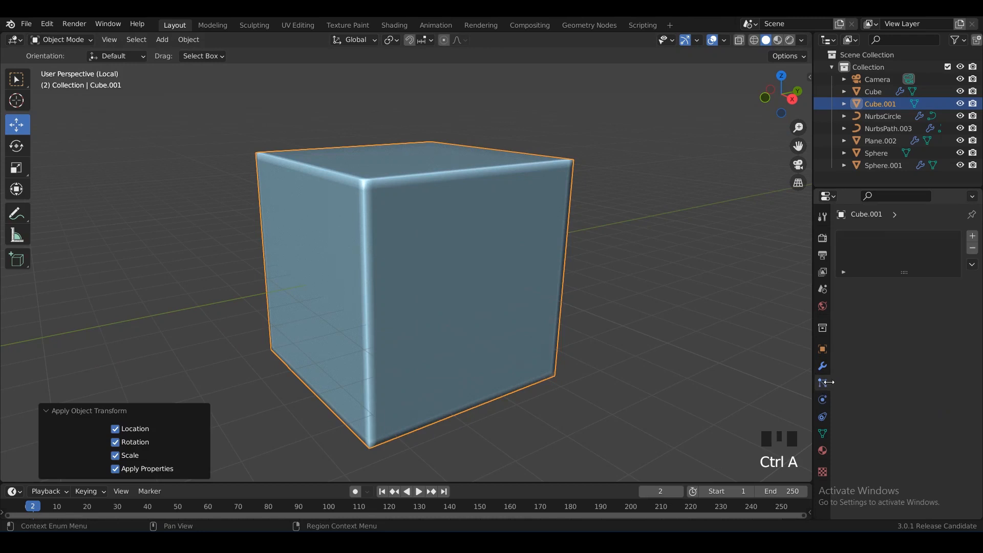
pyautogui.click(823, 434)
pyautogui.scroll(-4, 862, 392)
pyautogui.click(894, 405)
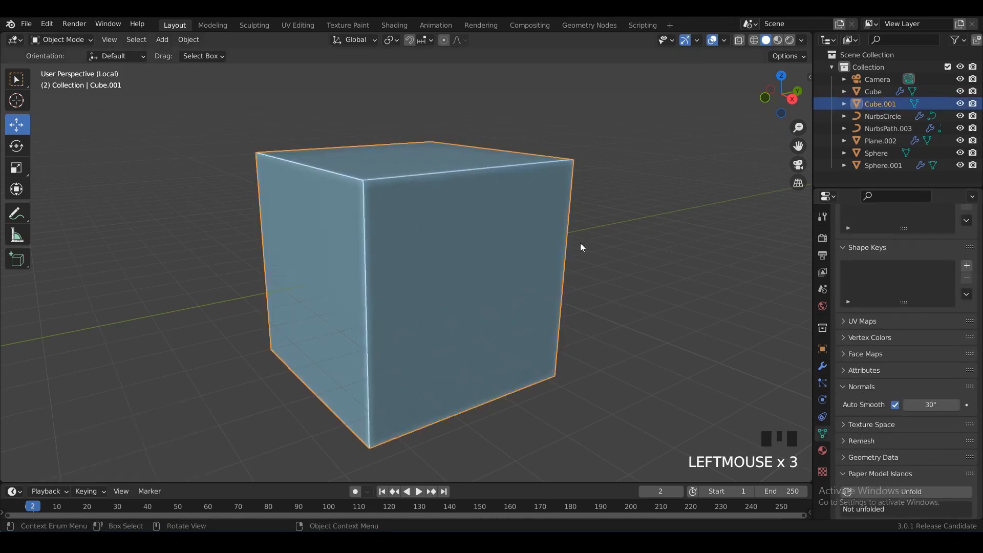
pyautogui.moveTo(582, 247); pyautogui.dragTo(568, 246, button='middle')
# - Add a Multiresolution modifier to the cube and subdivide it to level 4
pyautogui.click(822, 366)
pyautogui.click(865, 236)
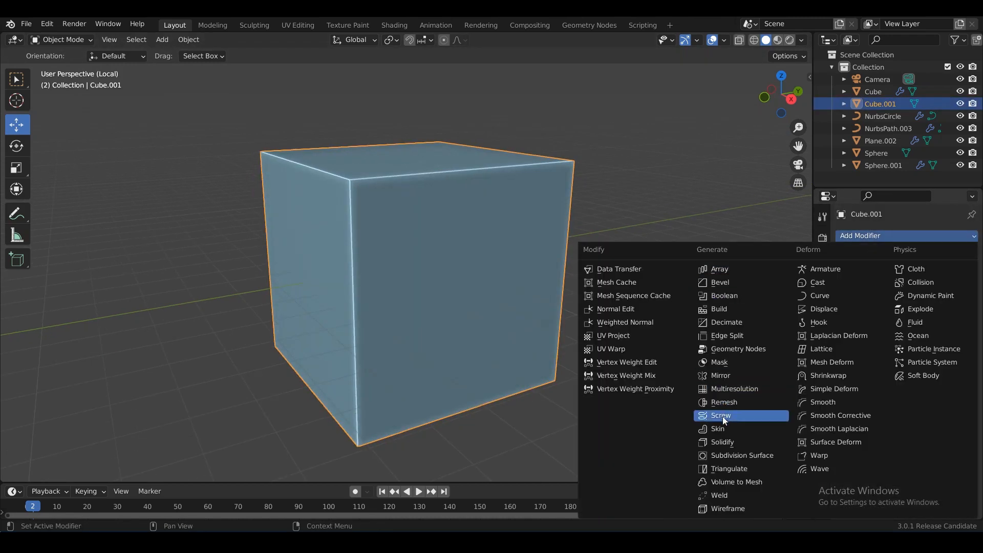
pyautogui.click(734, 388)
pyautogui.click(905, 362)
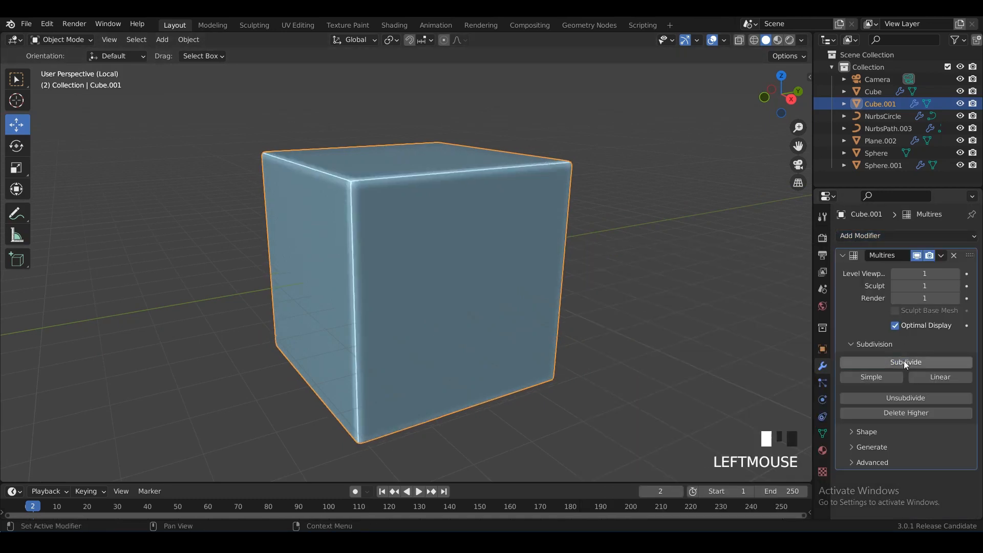
pyautogui.click(905, 362)
pyautogui.click(905, 362)
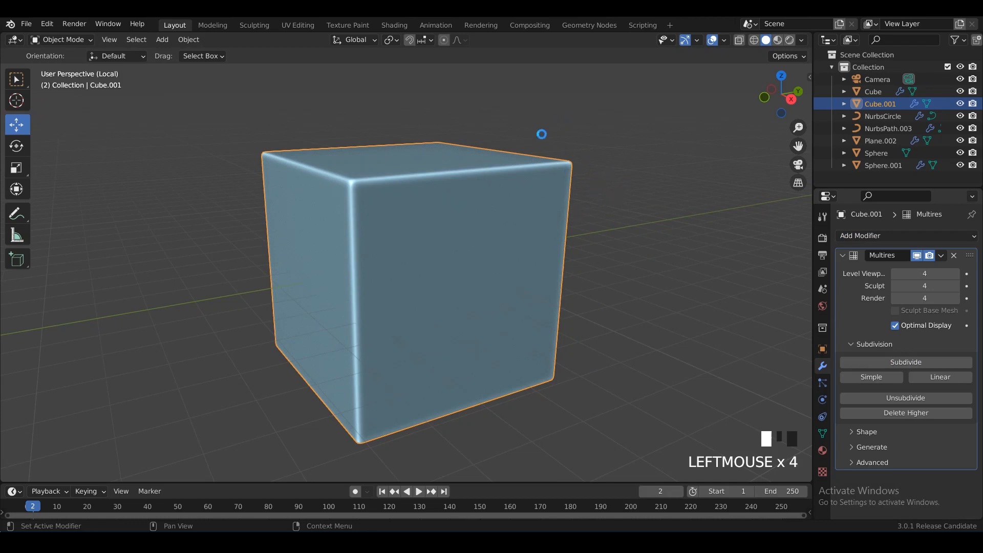
# - Switch to the Sculpting workspace, isolate the dense cube and turn the view to face one of its sides
pyautogui.scroll(-4, 509, 216)
pyautogui.scroll(2, 477, 245)
pyautogui.moveTo(478, 244); pyautogui.dragTo(244, 42, button='middle')
pyautogui.hotkey('shift', 'h')
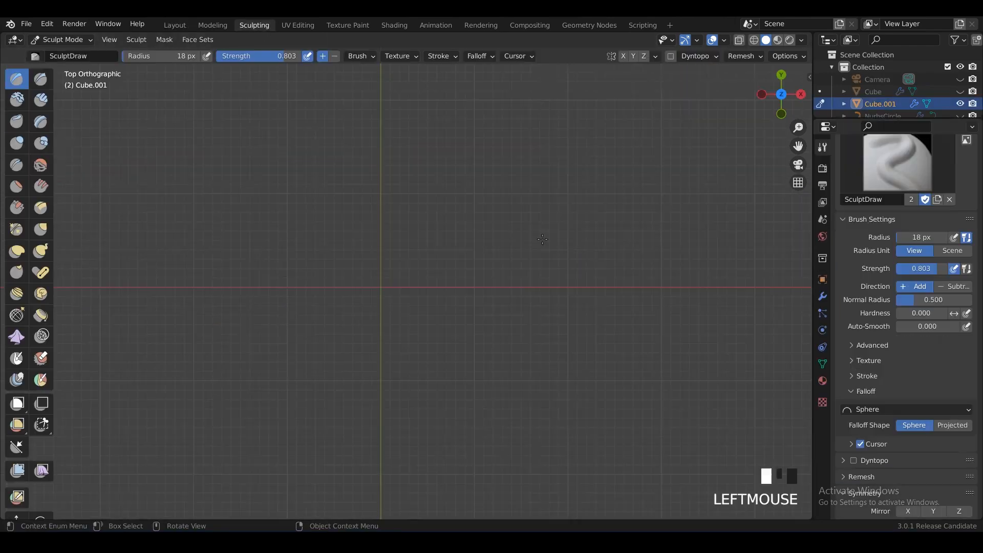
pyautogui.press('`')
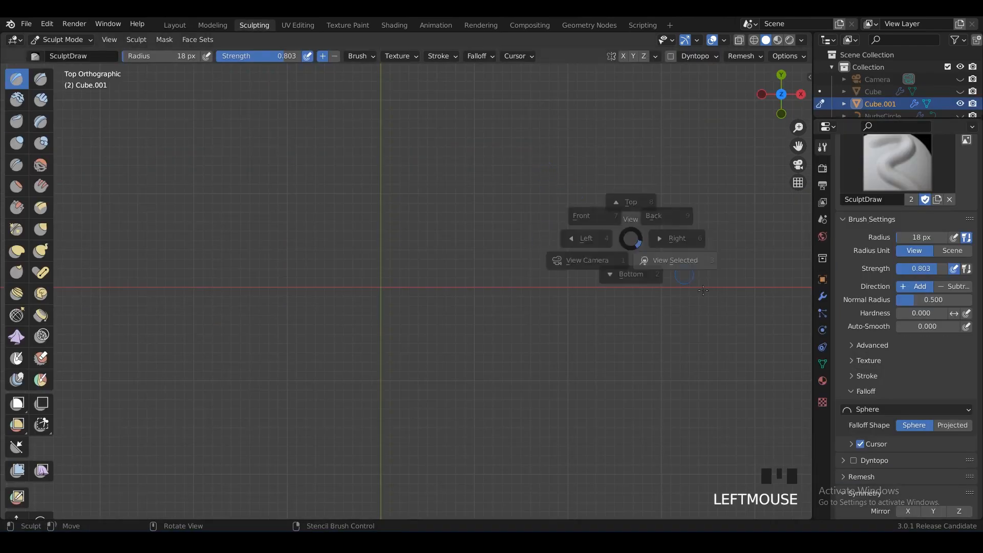
pyautogui.moveTo(655, 256); pyautogui.dragTo(589, 219, button='middle')
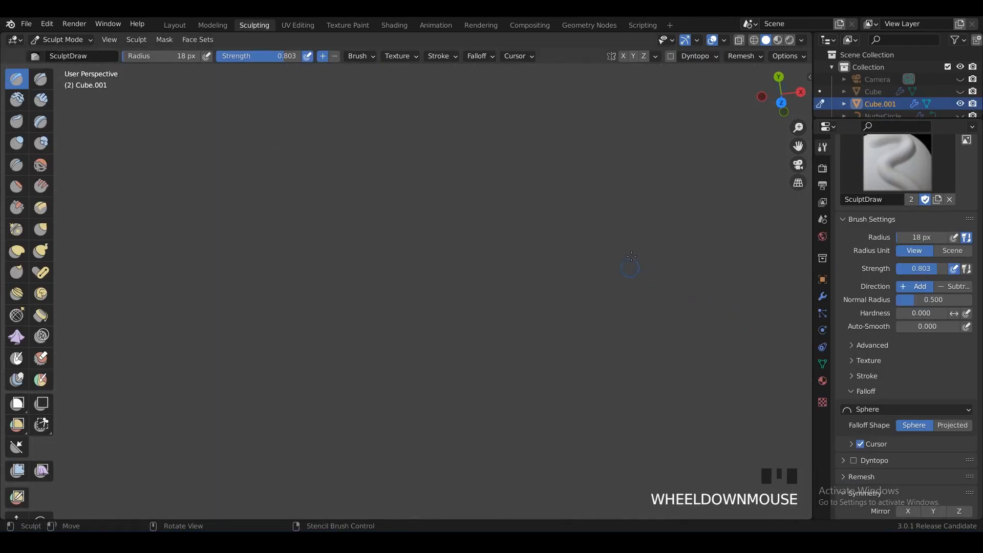
pyautogui.press('/')
pyautogui.scroll(-5, 635, 251)
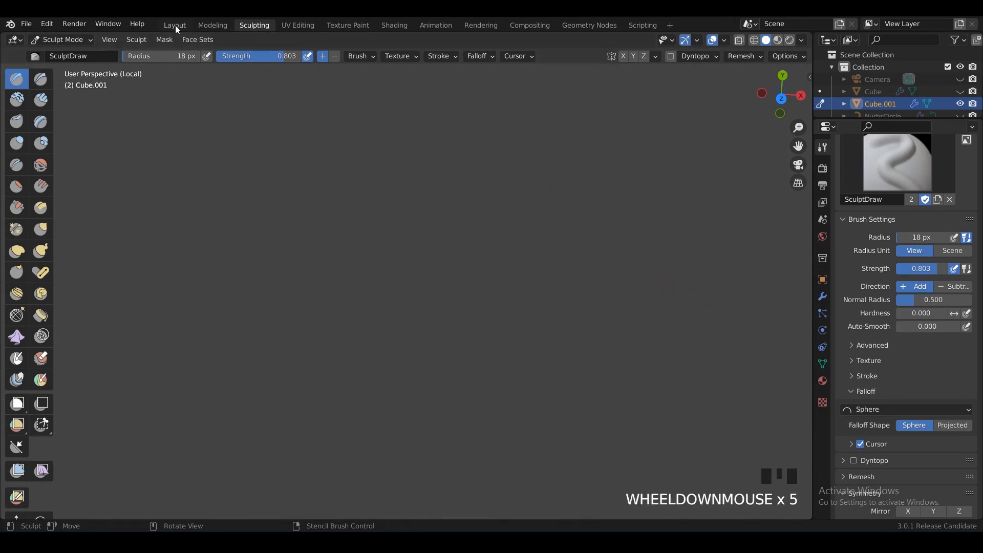
pyautogui.moveTo(482, 149); pyautogui.dragTo(532, 204, button='middle')
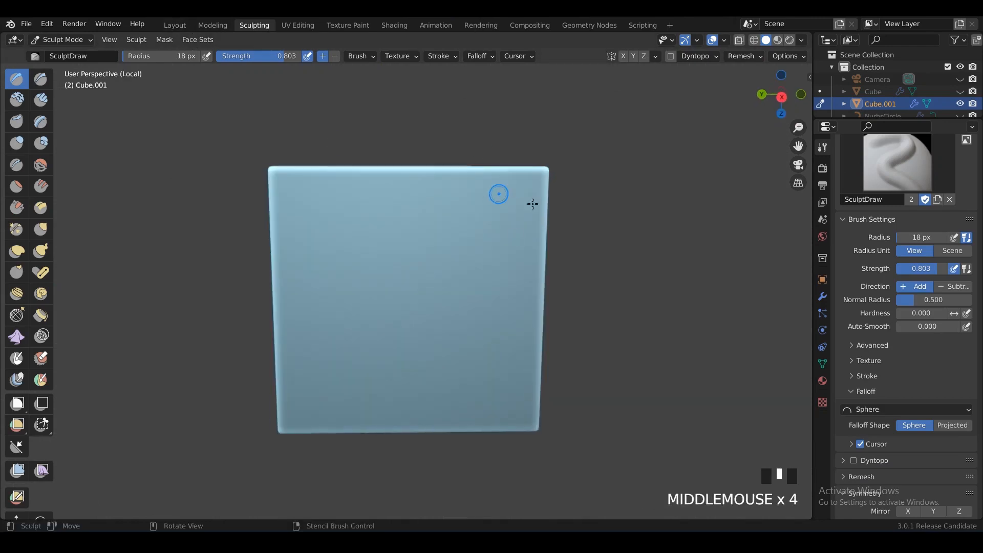
# - Load the rendered height map as an image texture and expand the SculptDraw brush's texture settings
pyautogui.click(823, 403)
pyautogui.click(901, 184)
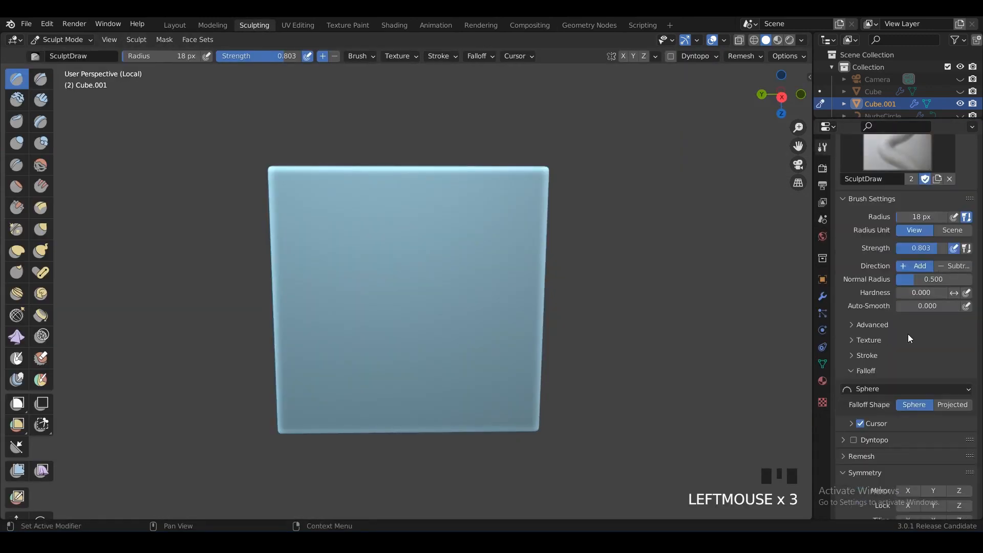
pyautogui.scroll(-3, 907, 334)
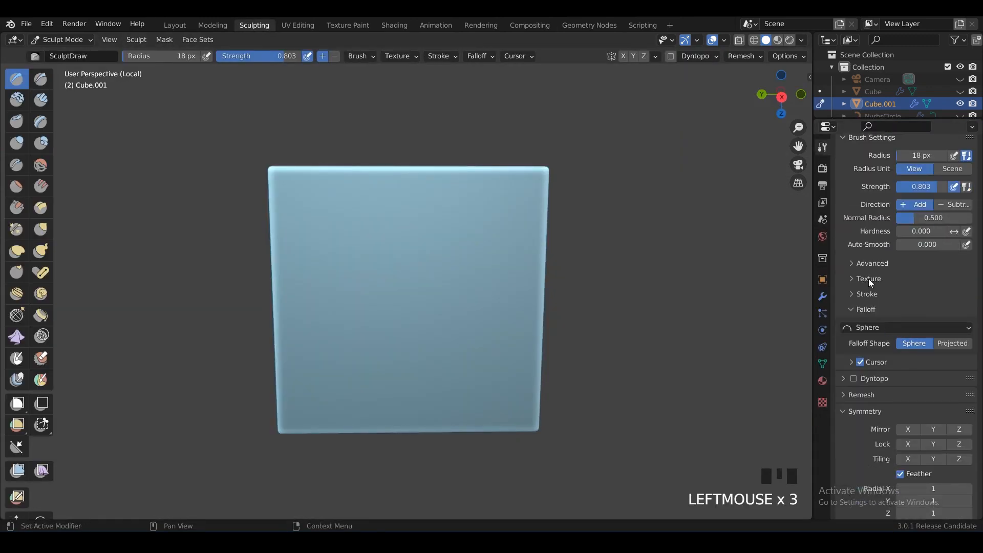
pyautogui.click(868, 279)
# - Set the brush texture mapping to Stencil and fit the stencil's square ornament over the cube face in the left view
pyautogui.moveTo(735, 370); pyautogui.dragTo(363, 288, button='right')
pyautogui.keyDown('alt'); pyautogui.moveTo(379, 289); pyautogui.dragTo(564, 290, button='middle'); pyautogui.keyUp('alt')
pyautogui.moveTo(565, 287); pyautogui.dragTo(632, 250, button='right')
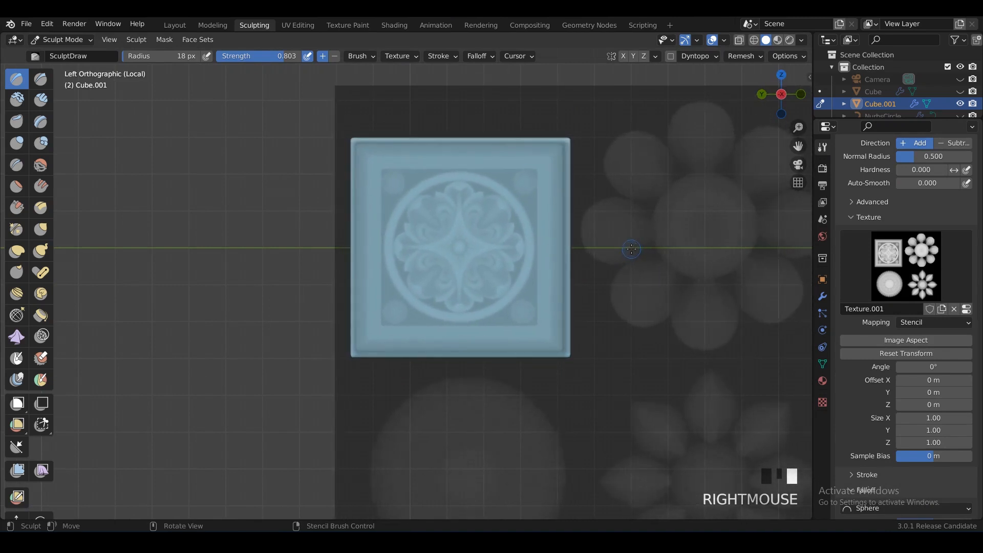
# - Reduce the SculptDraw strength to 0.321 and sculpt the square stencil ornament over the cube's left face
pyautogui.moveTo(461, 246); pyautogui.dragTo(463, 251)
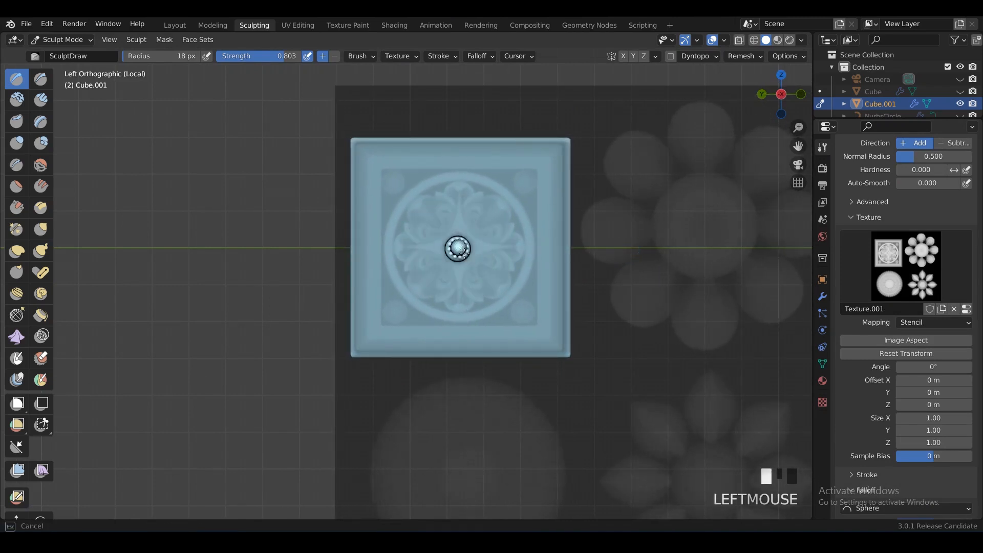
pyautogui.keyDown('shift'); pyautogui.click(460, 248); pyautogui.keyUp('shift')
pyautogui.keyDown('shift'); pyautogui.click(457, 248); pyautogui.keyUp('shift')
pyautogui.hotkey('shift', 'f')
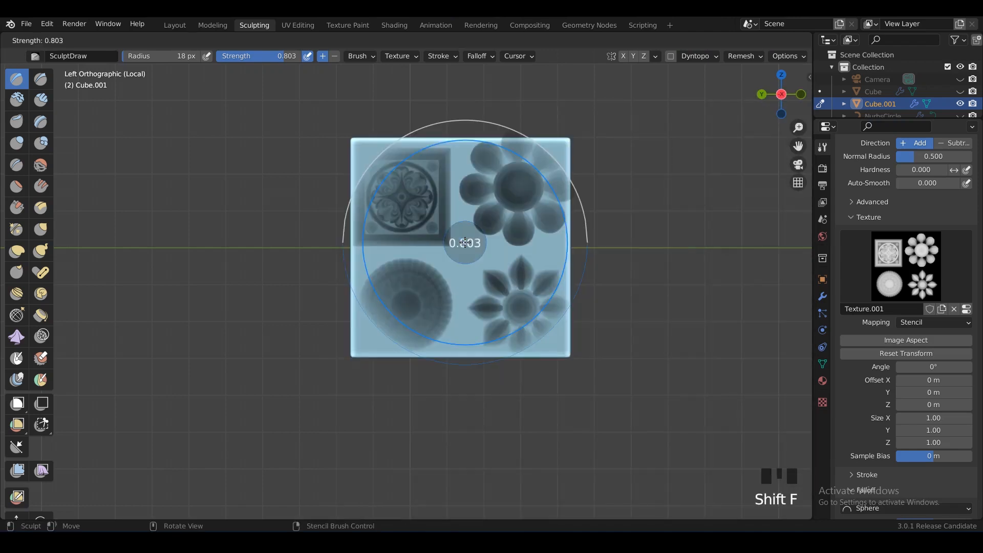
pyautogui.click(416, 247)
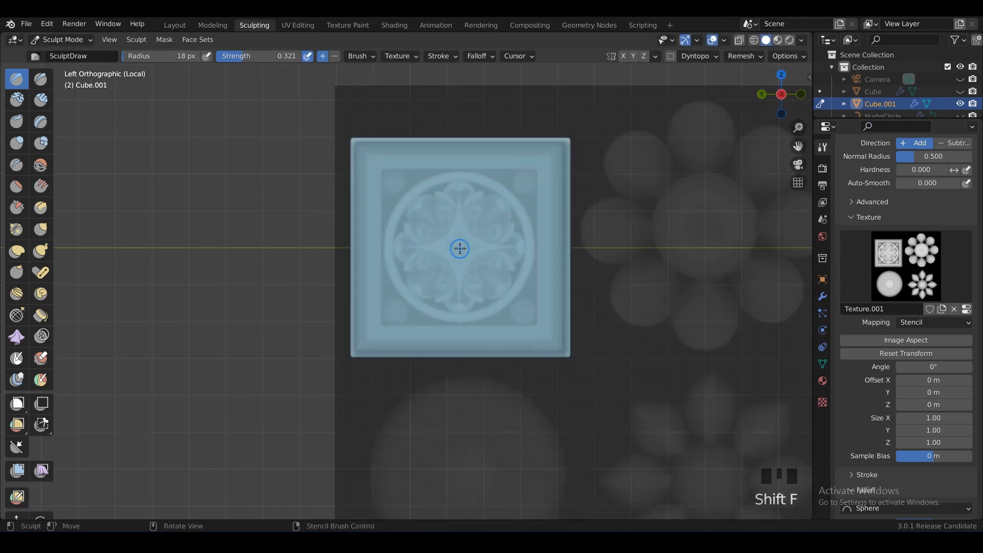
pyautogui.moveTo(460, 248); pyautogui.dragTo(504, 307)
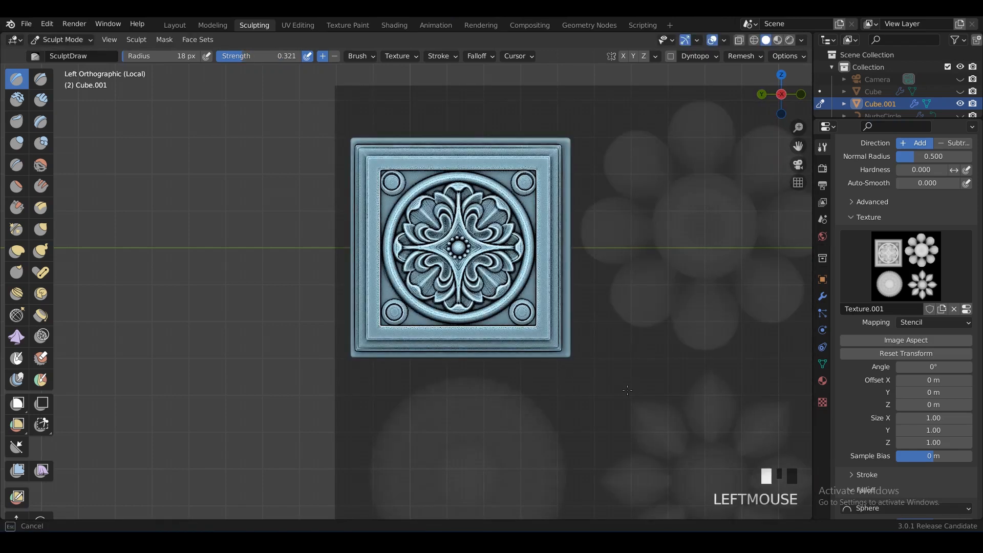
# - Face the cube's top side and fit the stencil's round-petal flower over it
pyautogui.rightClick(640, 393)
pyautogui.moveTo(639, 394)
pyautogui.mouseDown(button='middle')
pyautogui.moveTo(485, 212)
pyautogui.moveTo(517, 237)
pyautogui.mouseUp(button='middle')
pyautogui.scroll(-1, 563, 307)
pyautogui.moveTo(518, 237); pyautogui.dragTo(474, 226, button='right')
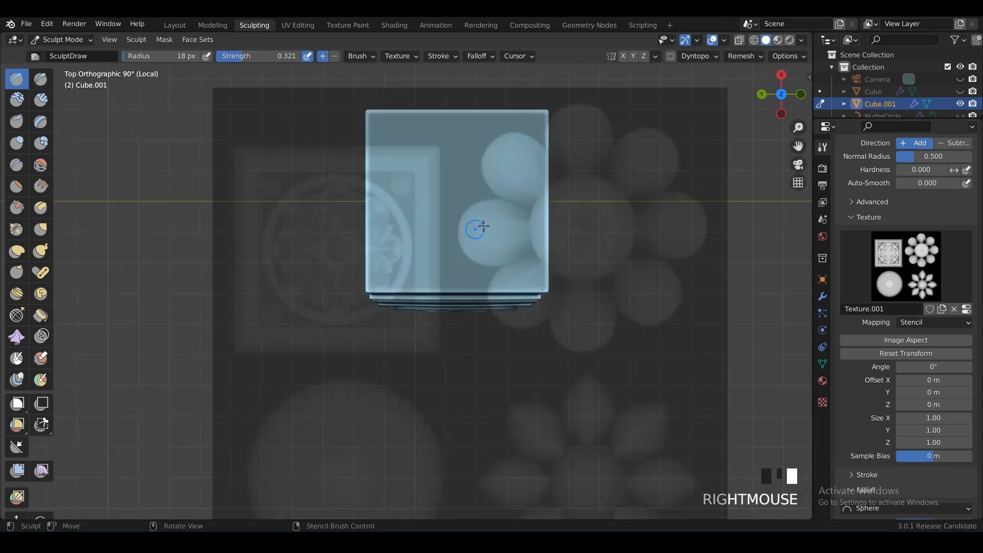
pyautogui.scroll(2, 472, 196)
pyautogui.keyDown('shift'); pyautogui.moveTo(473, 195); pyautogui.dragTo(444, 222, button='middle'); pyautogui.keyUp('shift')
pyautogui.keyDown('shift'); pyautogui.moveTo(444, 222); pyautogui.dragTo(495, 185, button='right'); pyautogui.keyUp('shift')
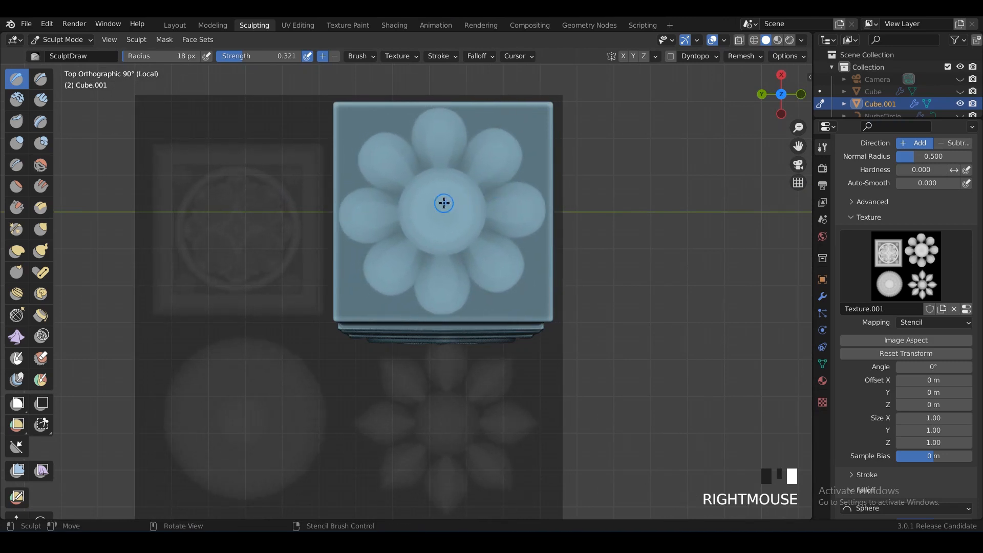
# - Try sculpting the round-petal flower onto the top face at strength 0.321, and undo the strokes
pyautogui.moveTo(443, 211); pyautogui.dragTo(462, 233)
pyautogui.moveTo(485, 276)
pyautogui.mouseDown()
pyautogui.moveTo(506, 305)
pyautogui.moveTo(451, 229)
pyautogui.moveTo(460, 231)
pyautogui.mouseUp()
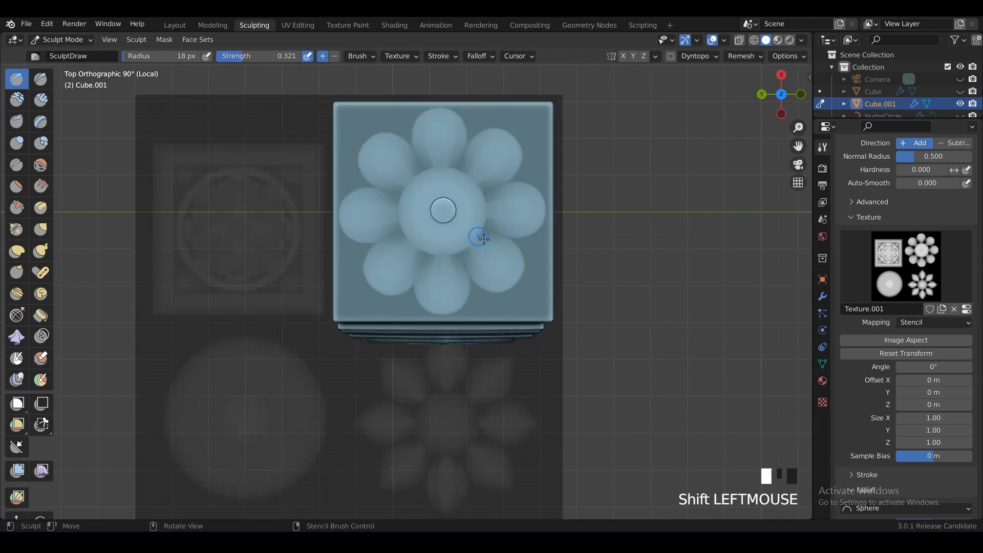
pyautogui.hotkey('ctrl', 'z')
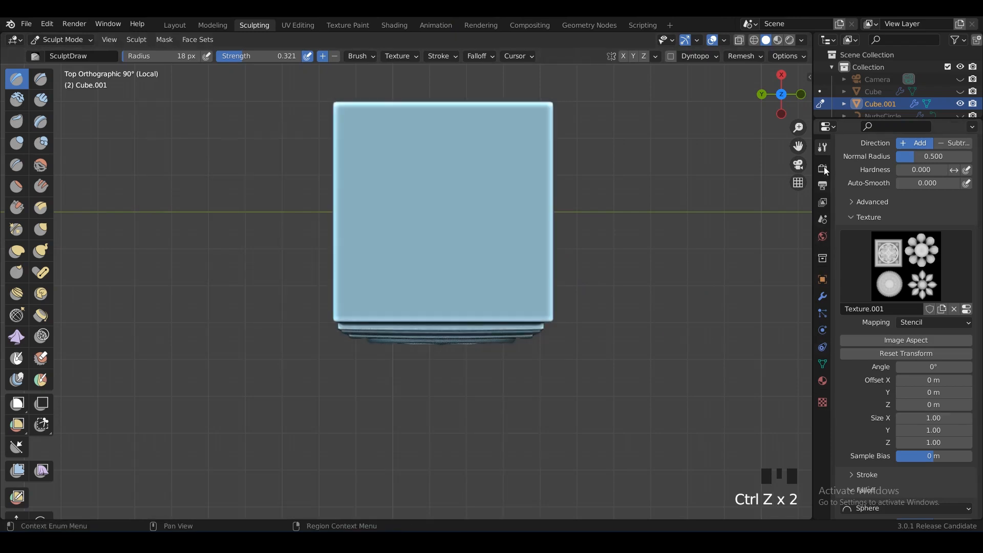
# - Set the brush falloff to Custom and raise the brush strength to 0.493
pyautogui.scroll(-6, 881, 358)
pyautogui.click(880, 365)
pyautogui.click(881, 380)
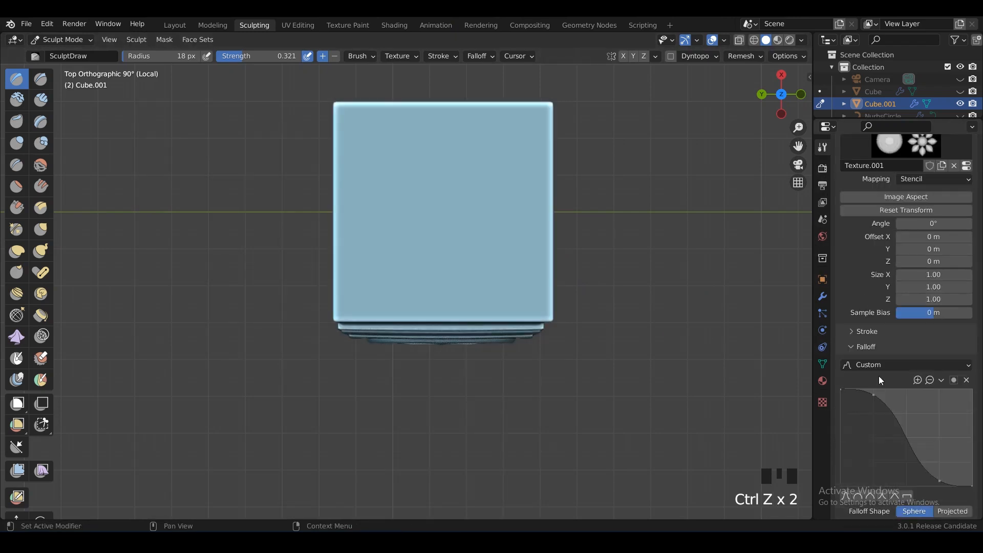
pyautogui.hotkey('shift', 'f')
pyautogui.click(459, 209)
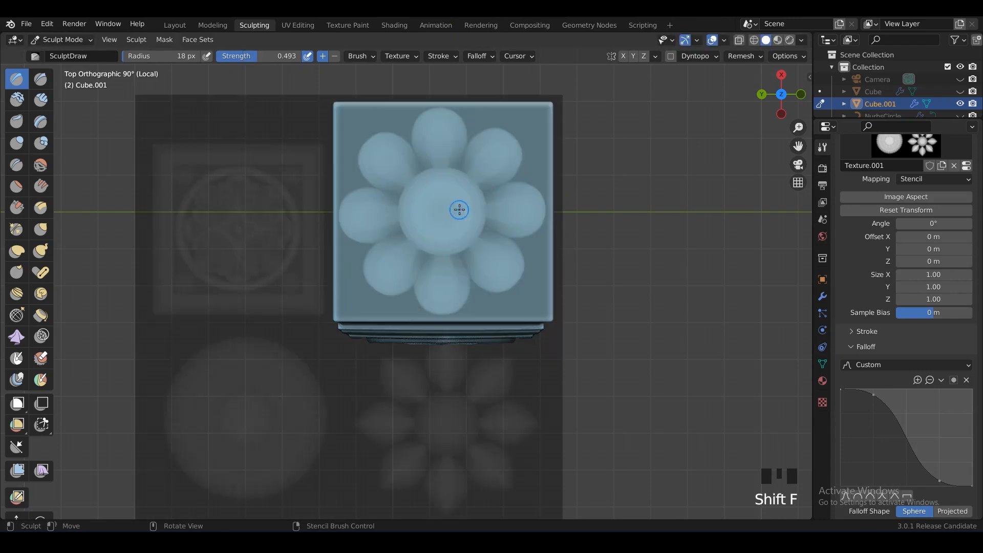
# - Try sculpting the round-petal flower across the top face at strength 0.493, check its relief, and undo it
pyautogui.moveTo(441, 213)
pyautogui.mouseDown()
pyautogui.moveTo(508, 290)
pyautogui.moveTo(599, 297)
pyautogui.moveTo(532, 286)
pyautogui.moveTo(582, 291)
pyautogui.mouseUp()
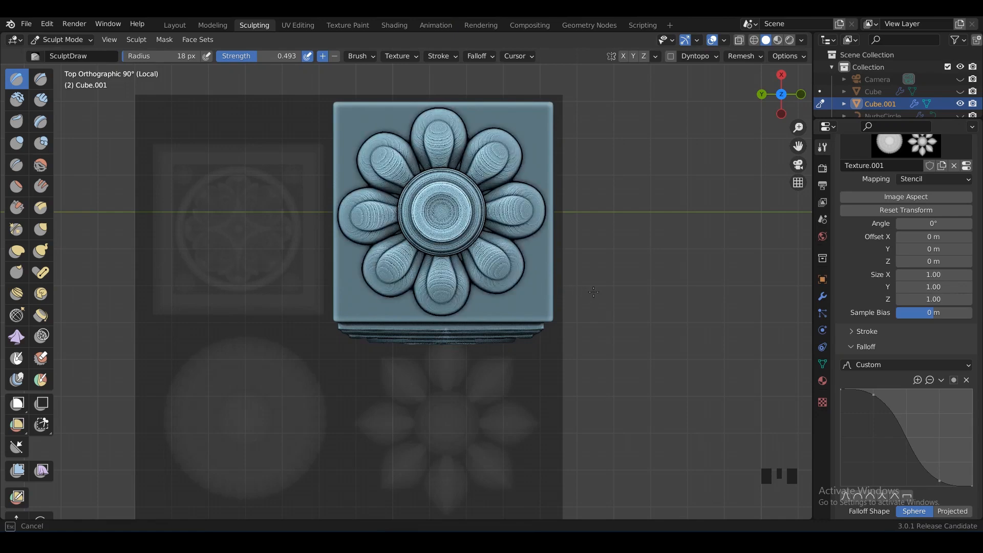
pyautogui.rightClick(487, 214)
pyautogui.moveTo(486, 214); pyautogui.dragTo(507, 241, button='middle')
pyautogui.scroll(-1, 507, 243)
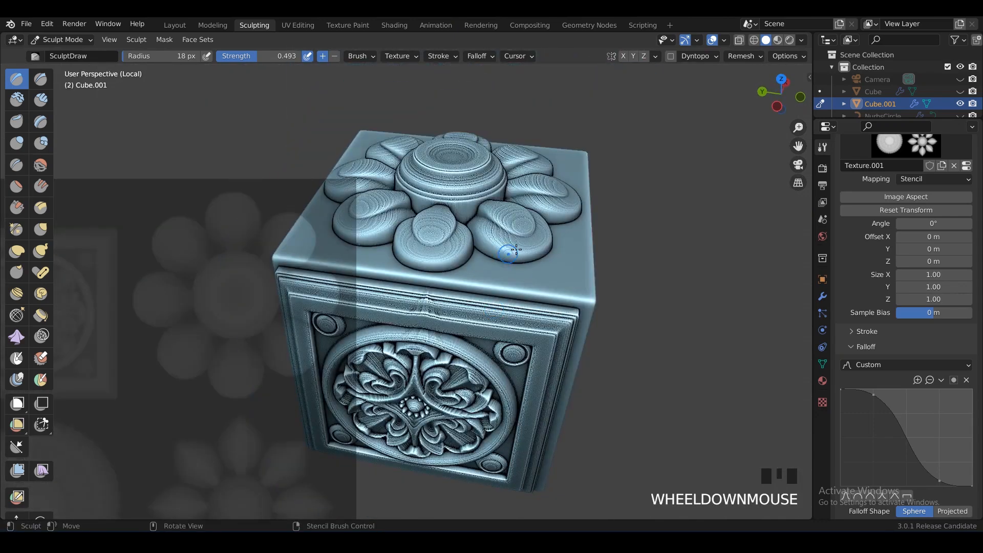
pyautogui.hotkey('ctrl', 'z')
# - Turn the top view to 180° and refit the stencil's round-petal flower inside the top face
pyautogui.keyDown('alt'); pyautogui.moveTo(443, 218); pyautogui.dragTo(402, 285, button='middle'); pyautogui.keyUp('alt')
pyautogui.scroll(1, 404, 266)
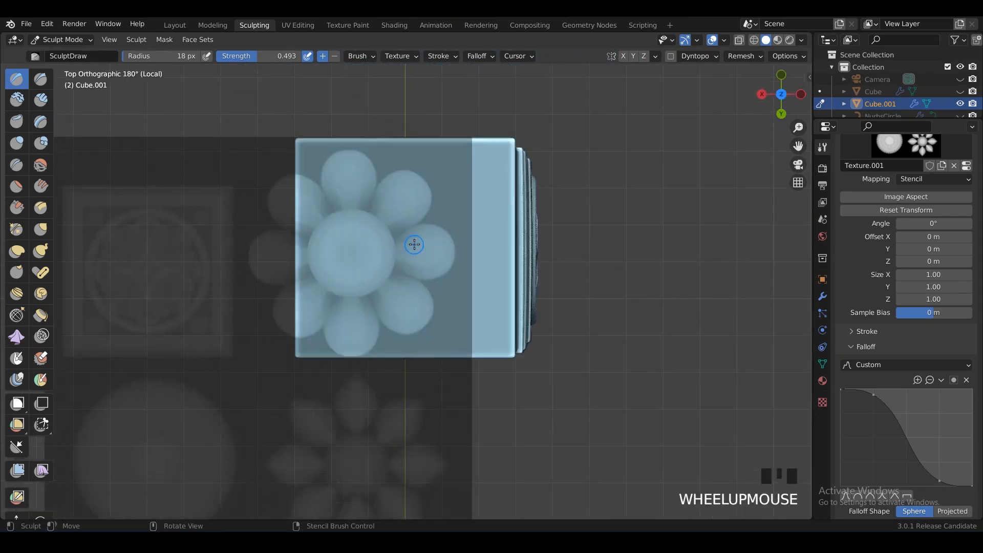
pyautogui.moveTo(429, 226); pyautogui.dragTo(480, 225, button='right')
pyautogui.keyDown('shift'); pyautogui.moveTo(485, 221); pyautogui.dragTo(479, 224, button='right'); pyautogui.keyUp('shift')
pyautogui.moveTo(479, 224); pyautogui.dragTo(486, 218, button='right')
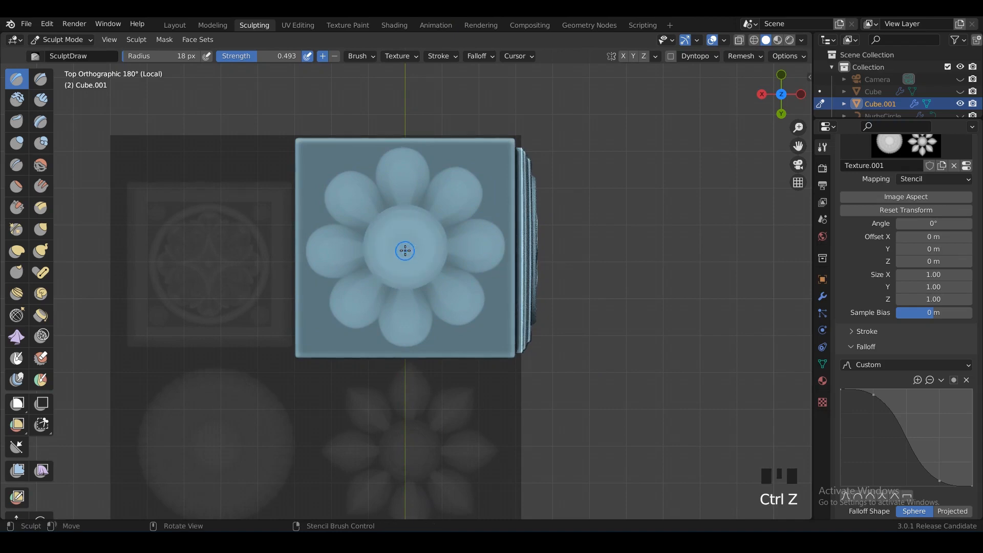
# - Try sculpting the refitted flower onto the top face, check it from an angle, and undo it
pyautogui.moveTo(405, 251); pyautogui.dragTo(428, 292)
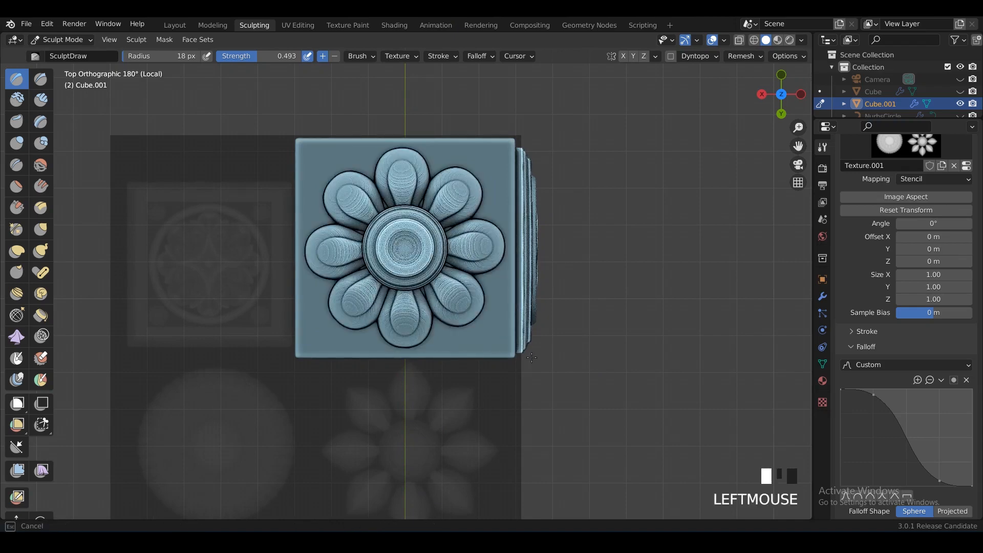
pyautogui.moveTo(415, 196); pyautogui.dragTo(486, 365, button='right')
pyautogui.moveTo(485, 365); pyautogui.dragTo(445, 287, button='middle')
pyautogui.moveTo(445, 205); pyautogui.dragTo(436, 249, button='middle')
pyautogui.hotkey('ctrl', 'z')
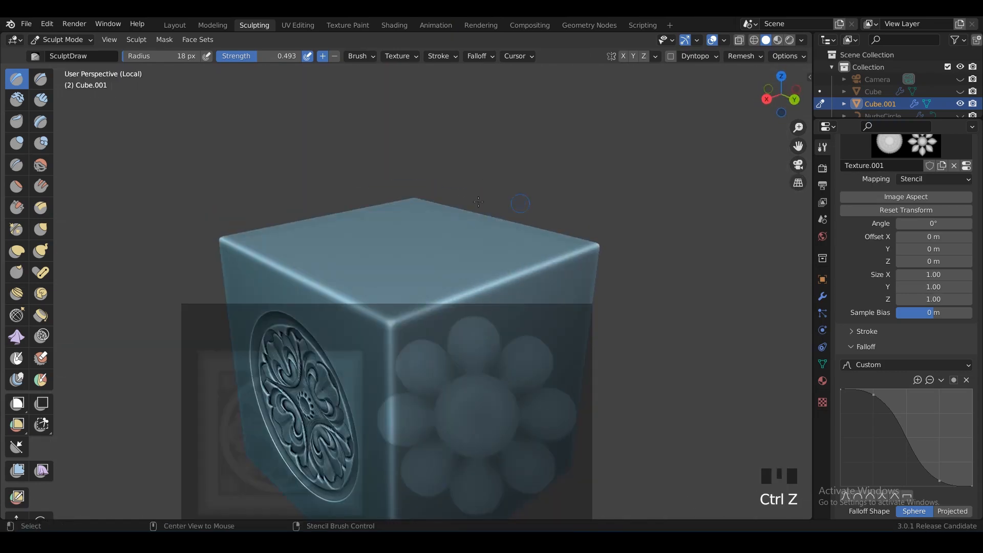
# - Fit the stencil's pointed-petal flower over the cube's back face and sculpt it there
pyautogui.keyDown('alt'); pyautogui.moveTo(478, 201); pyautogui.dragTo(471, 225, button='middle'); pyautogui.keyUp('alt')
pyautogui.scroll(2, 437, 208)
pyautogui.moveTo(436, 208); pyautogui.dragTo(507, 240, button='right')
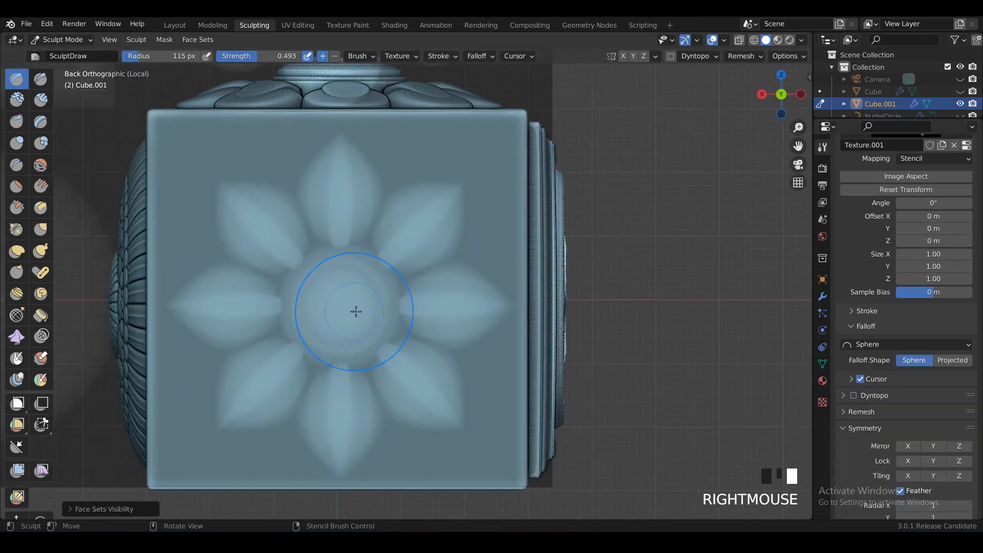
pyautogui.moveTo(356, 311); pyautogui.dragTo(359, 309, button='right')
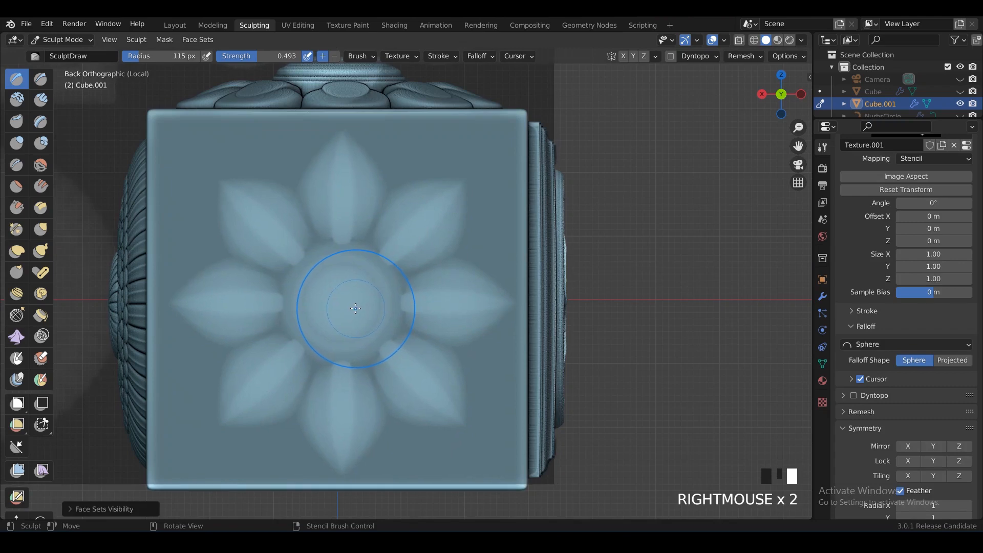
pyautogui.moveTo(339, 299); pyautogui.dragTo(383, 360)
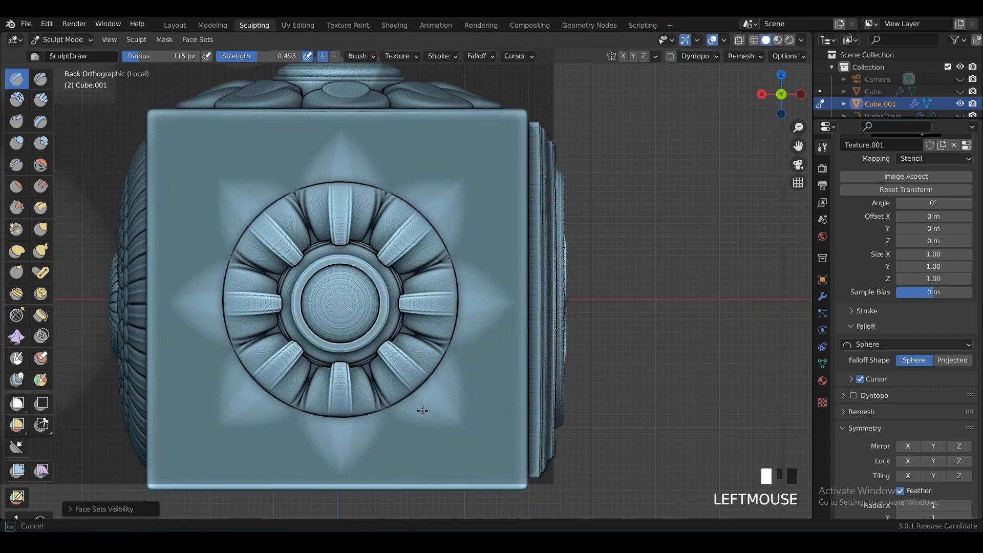
pyautogui.moveTo(422, 410); pyautogui.dragTo(220, 327)
# - Face the cube's underside and fit the stencil's round-petal flower within that face
pyautogui.moveTo(220, 328)
pyautogui.mouseDown(button='middle')
pyautogui.moveTo(354, 263)
pyautogui.moveTo(368, 266)
pyautogui.moveTo(440, 154)
pyautogui.mouseUp(button='middle')
pyautogui.scroll(-2, 353, 263)
pyautogui.moveTo(440, 154); pyautogui.dragTo(329, 357, button='right')
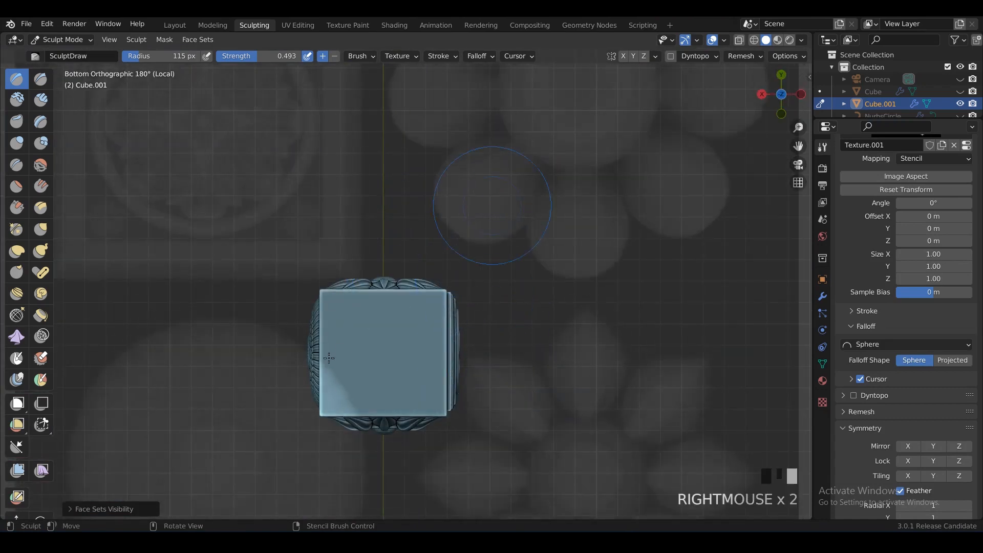
pyautogui.keyDown('shift'); pyautogui.moveTo(328, 357); pyautogui.dragTo(391, 285, button='middle'); pyautogui.keyUp('shift')
pyautogui.scroll(3, 395, 264)
pyautogui.moveTo(395, 263); pyautogui.dragTo(408, 307, button='right')
pyautogui.keyDown('shift'); pyautogui.moveTo(408, 307); pyautogui.dragTo(431, 228, button='middle'); pyautogui.keyUp('shift')
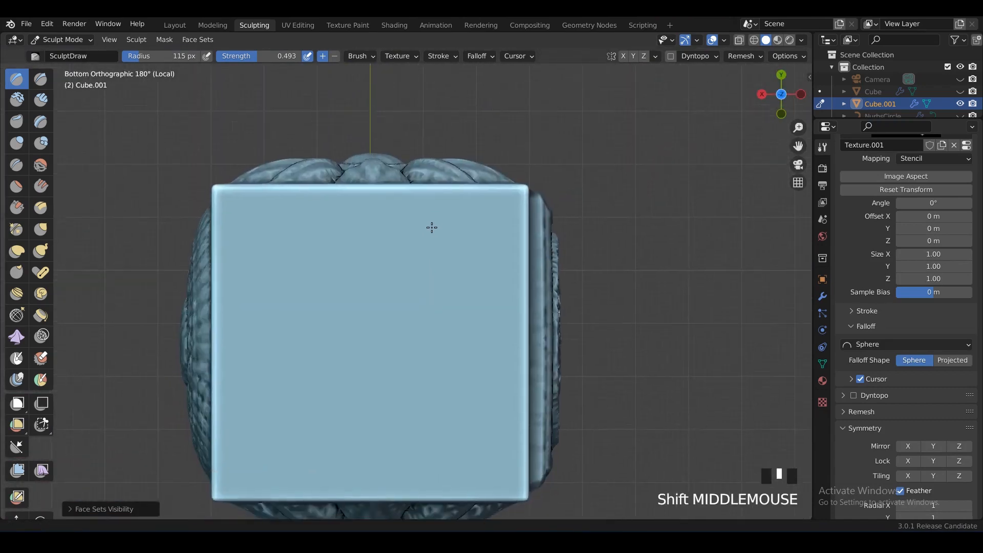
pyautogui.moveTo(431, 227); pyautogui.dragTo(417, 241, button='right')
pyautogui.scroll(2, 416, 290)
pyautogui.scroll(-2, 417, 290)
pyautogui.moveTo(416, 290); pyautogui.dragTo(444, 253, button='right')
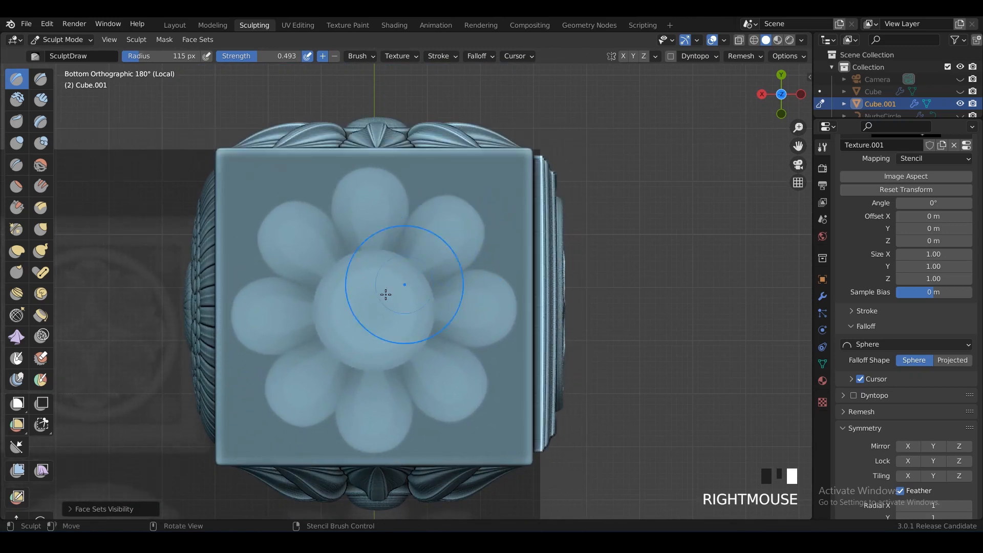
# - Sculpt the round-petal flower onto the bottom face and check its relief from an angle
pyautogui.moveTo(372, 312); pyautogui.dragTo(404, 343)
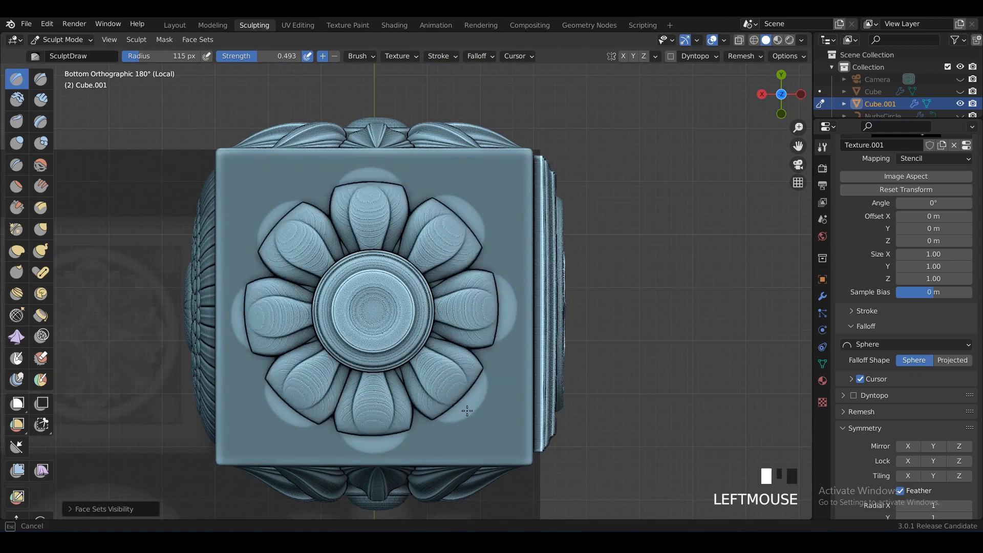
pyautogui.scroll(-1, 366, 241)
pyautogui.moveTo(520, 306); pyautogui.dragTo(494, 354, button='middle')
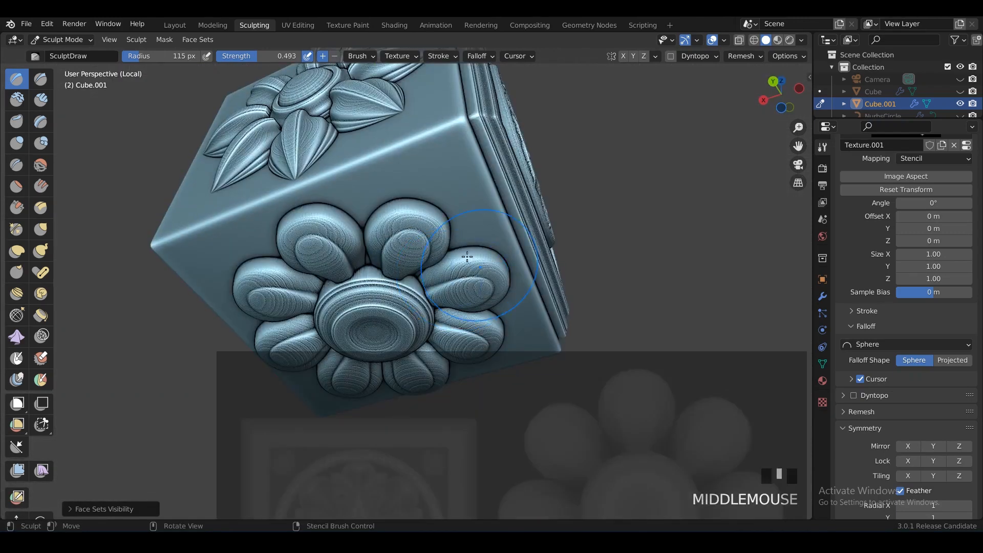
pyautogui.scroll(-1, 491, 348)
# - Switch to the Mesh Filter with the Smooth type at strength 1.000 and apply it to the sculpted cube
pyautogui.click(17, 469)
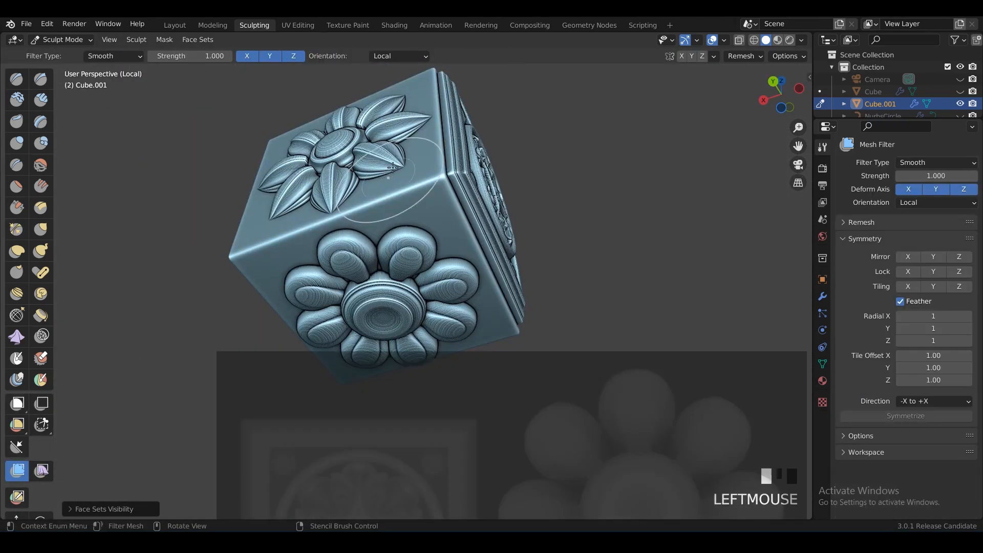
pyautogui.moveTo(358, 256); pyautogui.dragTo(308, 167, button='middle')
pyautogui.scroll(3, 228, 137)
pyautogui.scroll(4, 353, 156)
pyautogui.scroll(-2, 269, 167)
pyautogui.moveTo(274, 137); pyautogui.dragTo(307, 131)
# - Repeat the Smooth mesh filter on the cube, judging the effect on the square ornament's face
pyautogui.scroll(2, 296, 126)
pyautogui.scroll(-1, 257, 125)
pyautogui.keyDown('shift'); pyautogui.moveTo(253, 125); pyautogui.dragTo(266, 138, button='middle'); pyautogui.keyUp('shift')
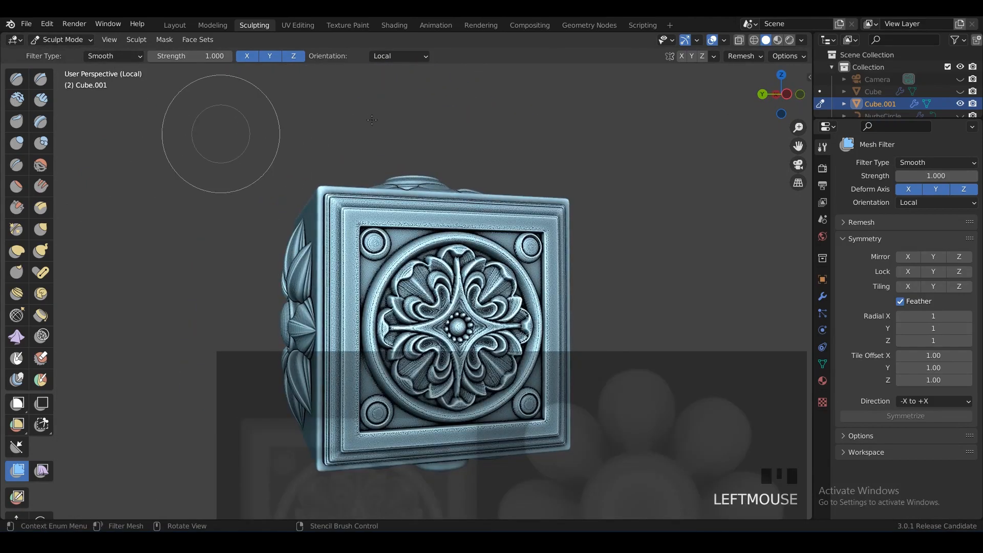
pyautogui.moveTo(328, 116); pyautogui.dragTo(377, 110)
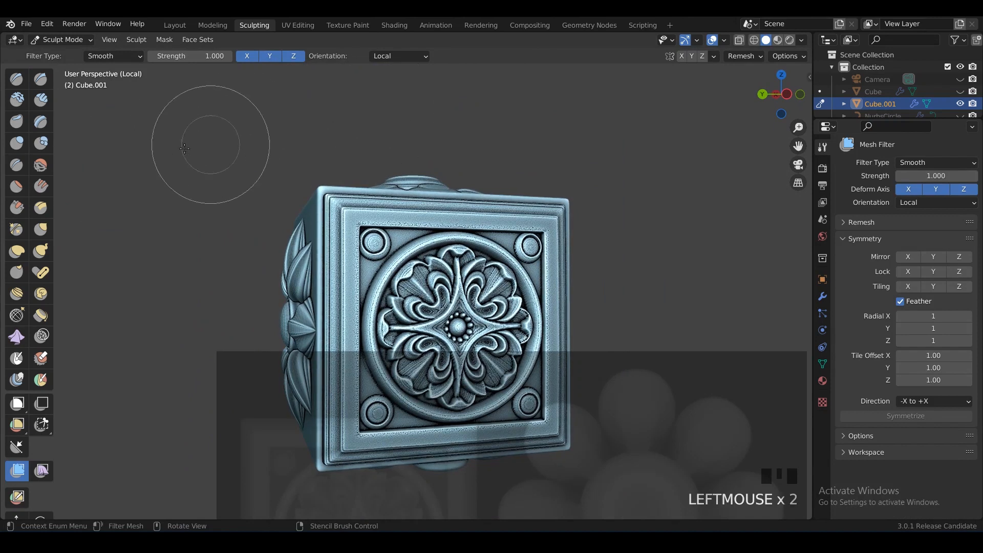
pyautogui.moveTo(310, 140); pyautogui.dragTo(289, 136)
pyautogui.moveTo(176, 140); pyautogui.dragTo(331, 128)
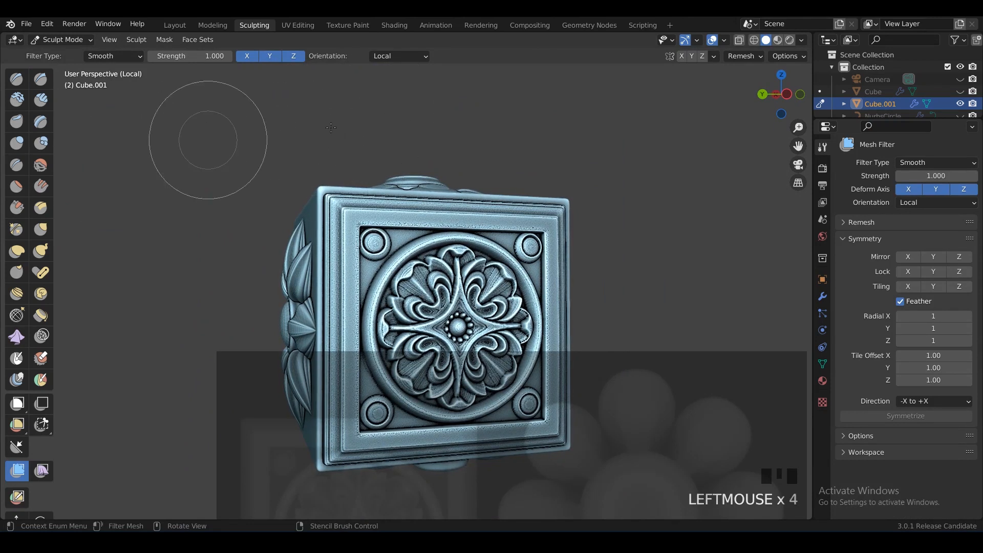
pyautogui.moveTo(238, 149); pyautogui.dragTo(357, 135)
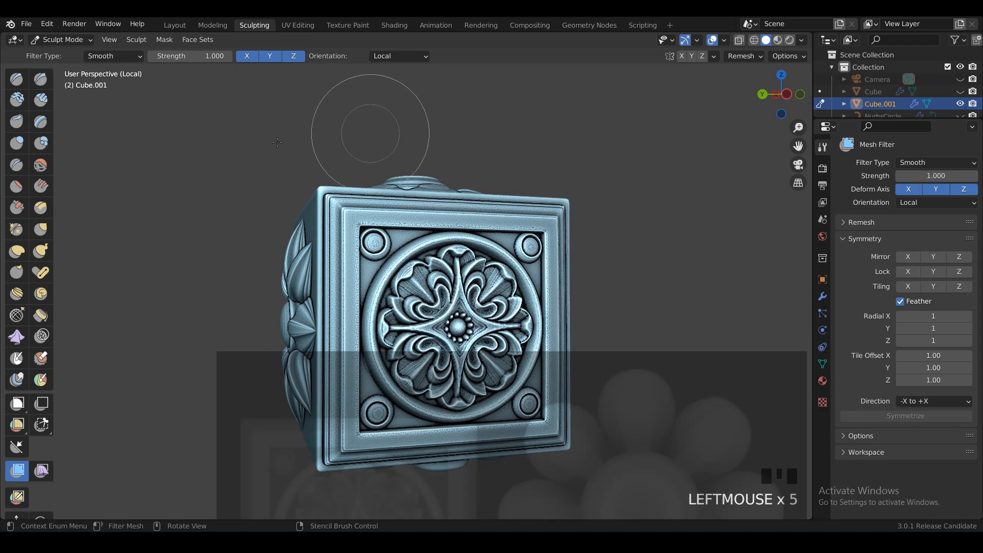
# - Apply more Smooth mesh filter passes to further soften the surface grain of the cube's ornaments
pyautogui.moveTo(180, 149)
pyautogui.mouseDown(button='middle')
pyautogui.moveTo(266, 164)
pyautogui.moveTo(353, 133)
pyautogui.moveTo(475, 204)
pyautogui.moveTo(439, 106)
pyautogui.mouseUp(button='middle')
pyautogui.scroll(1, 439, 105)
pyautogui.scroll(-2, 472, 142)
pyautogui.moveTo(471, 142); pyautogui.dragTo(472, 149, button='middle')
pyautogui.scroll(1, 239, 140)
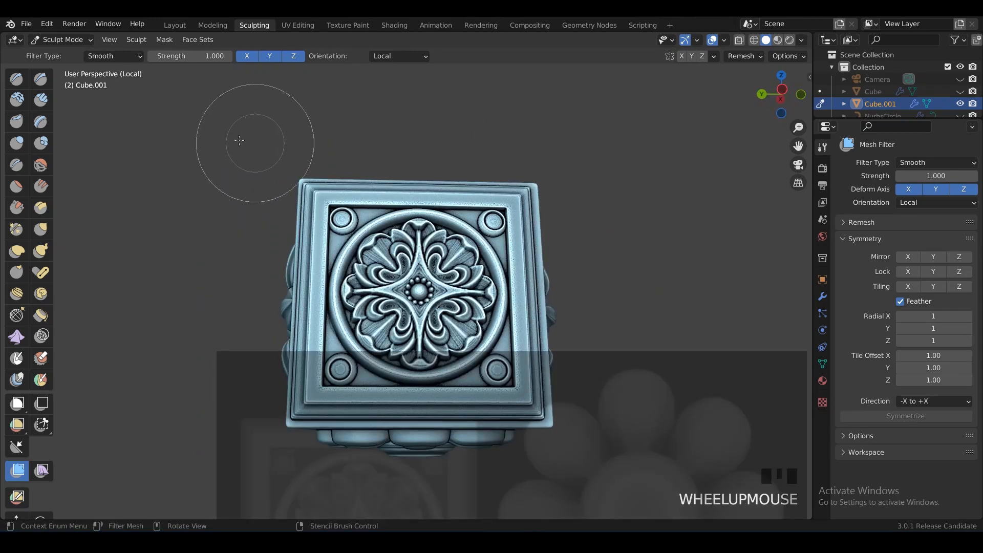
pyautogui.moveTo(275, 140); pyautogui.dragTo(420, 119)
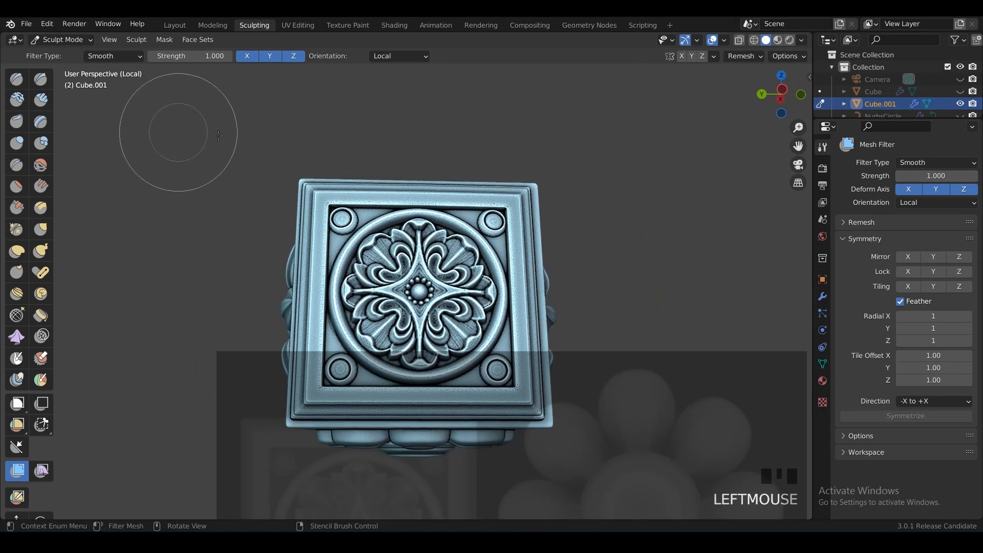
pyautogui.moveTo(218, 136); pyautogui.dragTo(327, 136)
pyautogui.moveTo(266, 139); pyautogui.dragTo(417, 139)
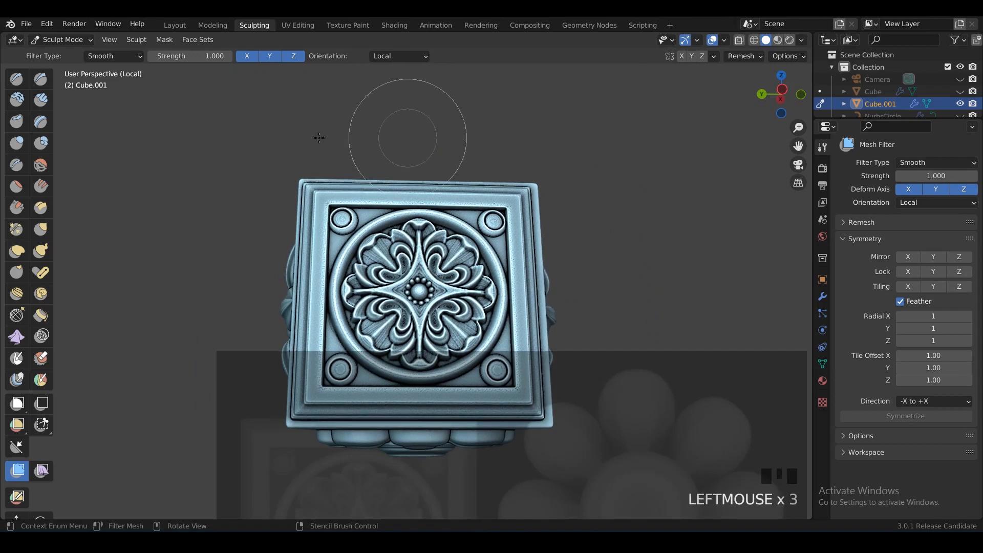
pyautogui.moveTo(297, 140); pyautogui.dragTo(447, 140)
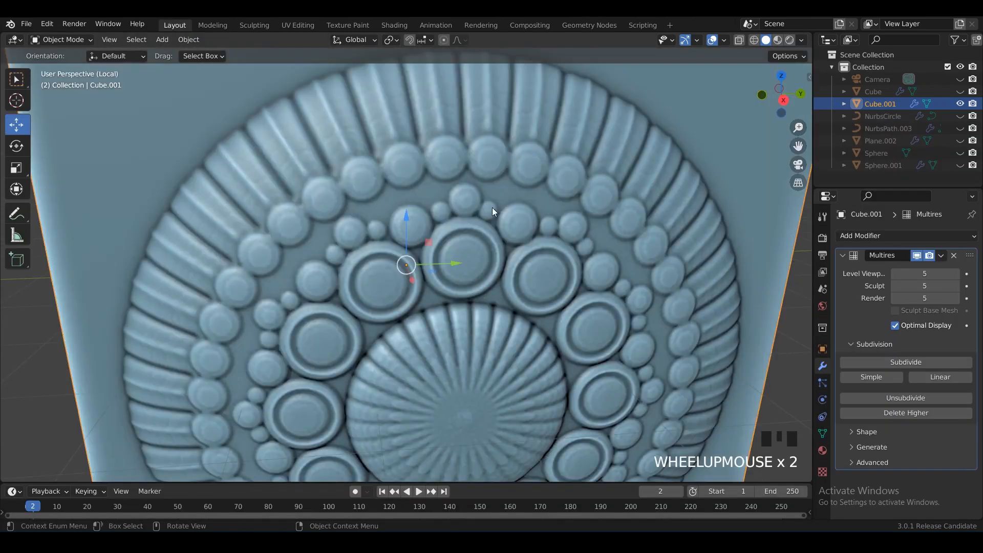
# - Examine the smoothed ornaments on the cube's different faces in the Layout workspace
pyautogui.scroll(-5, 622, 221)
pyautogui.moveTo(622, 221)
pyautogui.mouseDown(button='middle')
pyautogui.moveTo(447, 213)
pyautogui.moveTo(444, 222)
pyautogui.moveTo(447, 187)
pyautogui.moveTo(383, 298)
pyautogui.moveTo(418, 229)
pyautogui.moveTo(514, 240)
pyautogui.moveTo(440, 205)
pyautogui.moveTo(359, 220)
pyautogui.moveTo(348, 205)
pyautogui.moveTo(370, 181)
pyautogui.moveTo(361, 302)
pyautogui.moveTo(419, 251)
pyautogui.moveTo(517, 225)
pyautogui.moveTo(496, 192)
pyautogui.moveTo(459, 224)
pyautogui.moveTo(404, 199)
pyautogui.moveTo(506, 175)
pyautogui.moveTo(536, 156)
pyautogui.moveTo(429, 150)
pyautogui.moveTo(413, 319)
pyautogui.moveTo(493, 237)
pyautogui.moveTo(443, 218)
pyautogui.moveTo(501, 207)
pyautogui.moveTo(477, 239)
pyautogui.mouseUp(button='middle')
pyautogui.scroll(4, 462, 214)
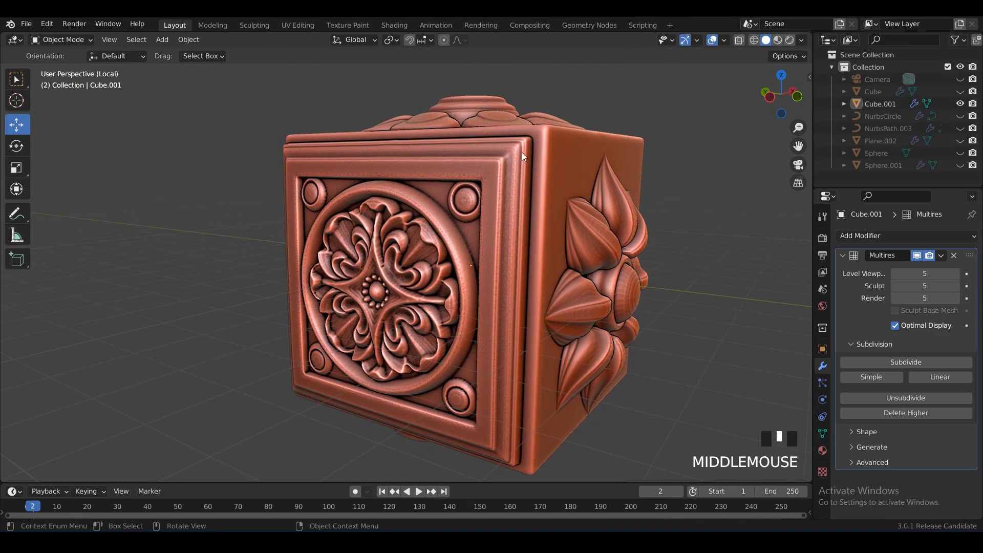
pyautogui.moveTo(521, 152); pyautogui.dragTo(496, 161, button='middle')
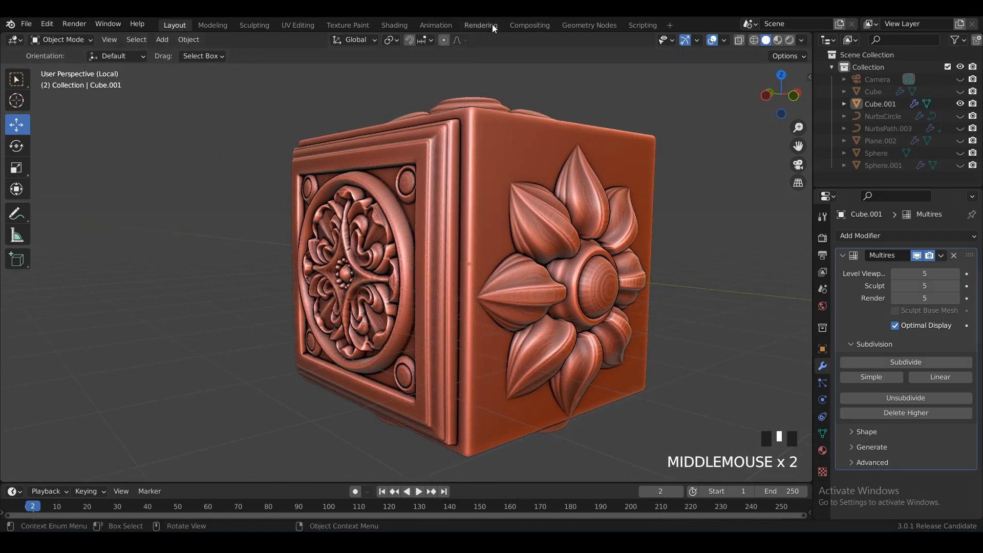